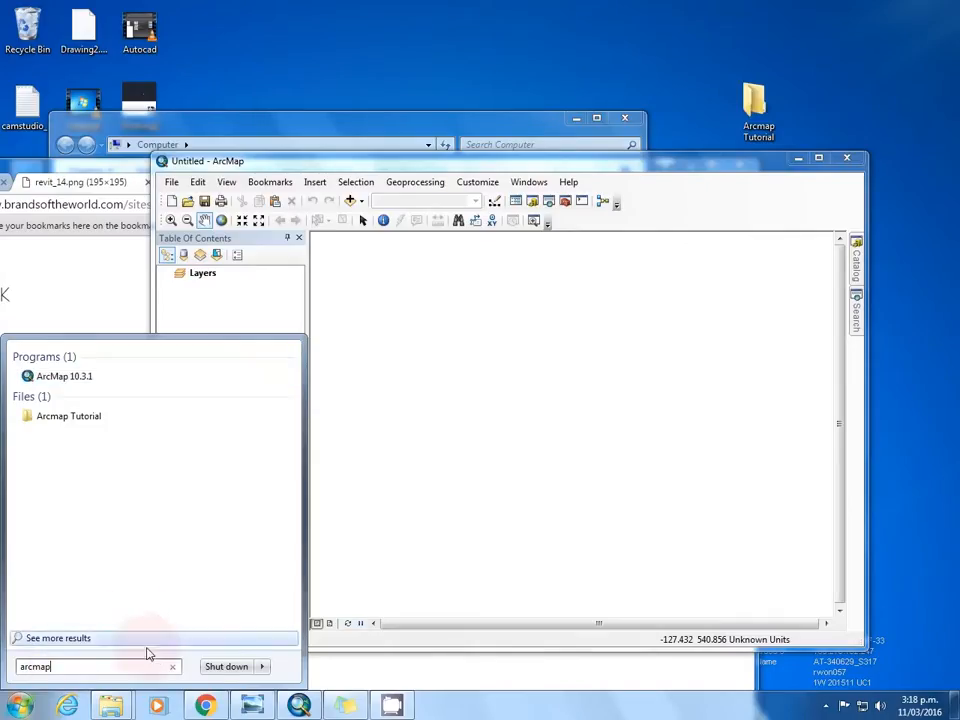
- Switch to Chrome and search Google for "auckland gis" in a new tab
{"action": "left_click", "coordinate": [204, 706]}
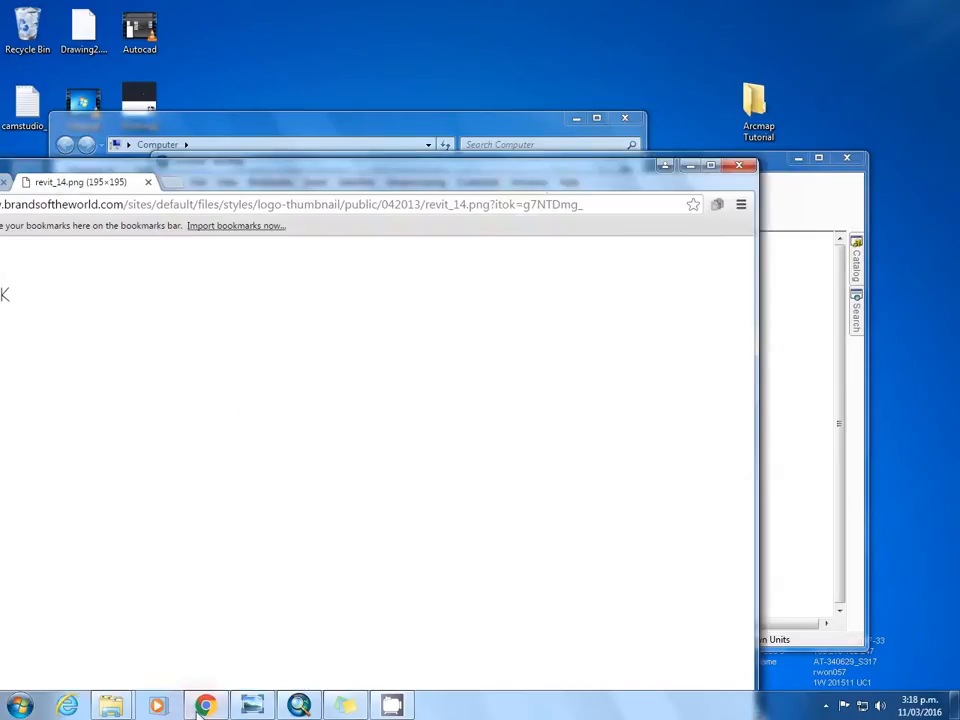
{"action": "left_click_drag", "start_coordinate": [531, 189], "coordinate": [714, 72]}
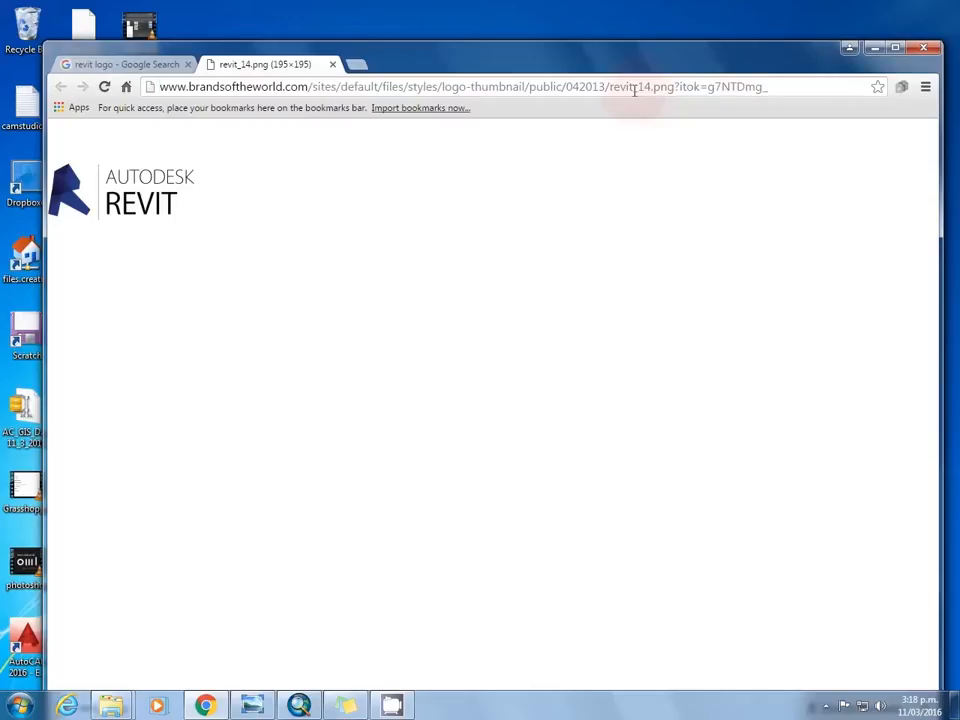
{"action": "left_click", "coordinate": [634, 88]}
{"action": "left_click", "coordinate": [357, 64]}
{"action": "type", "text": "Auc"}
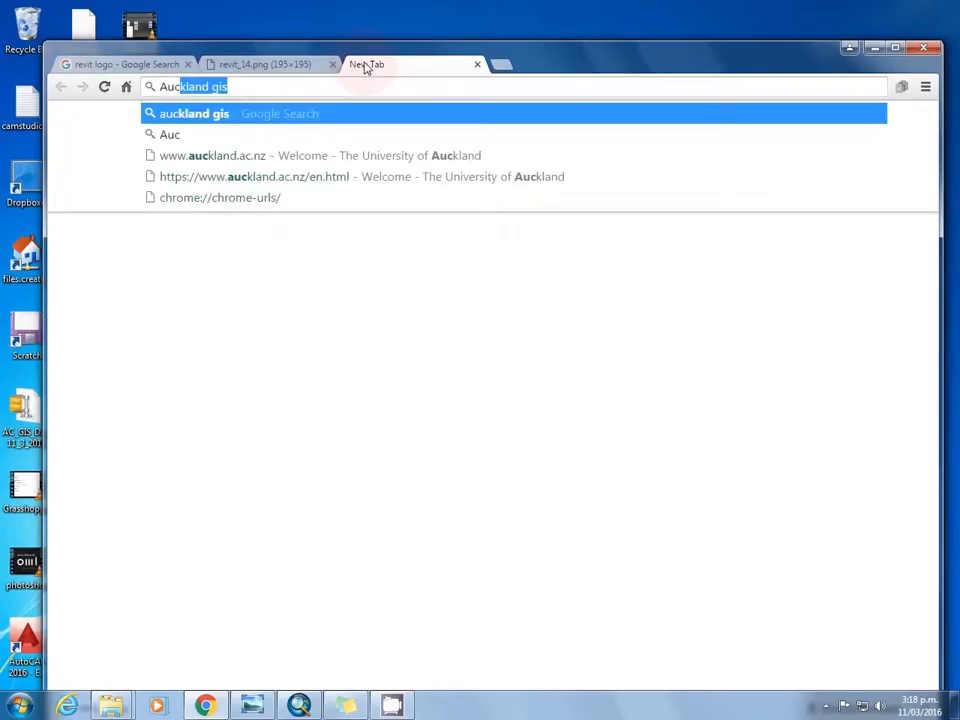
{"action": "type", "text": "kland gi"}
{"action": "key", "text": "Return"}
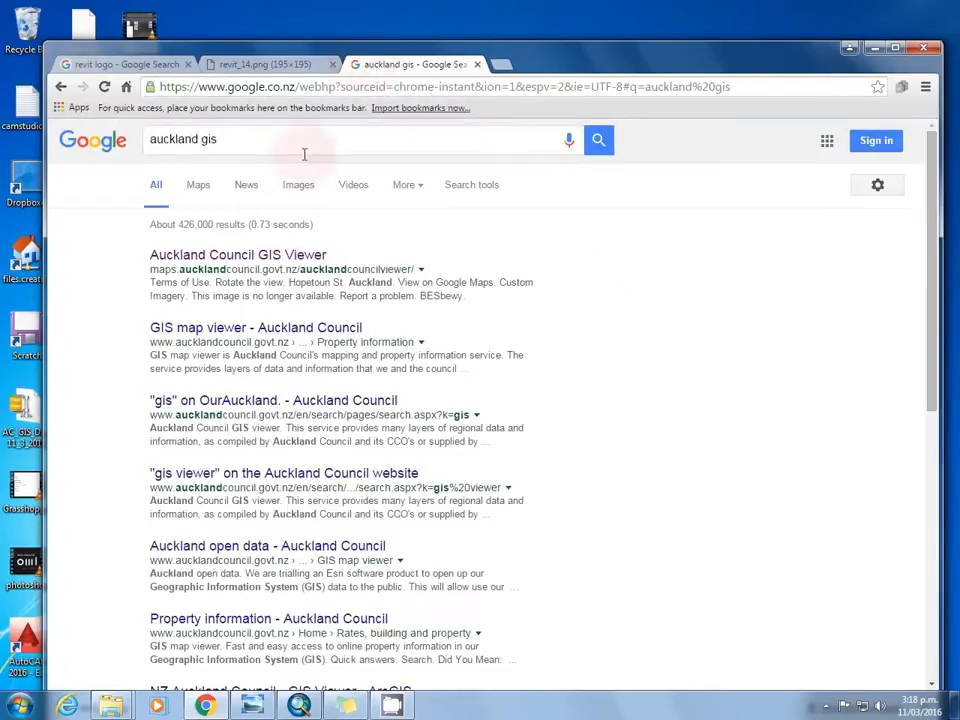
- Open the Auckland Council GIS Viewer from the search results in a maximized window and agree to its terms of use
{"action": "left_click", "coordinate": [261, 256]}
{"action": "left_click_drag", "start_coordinate": [566, 62], "coordinate": [551, 24]}
{"action": "double_click", "coordinate": [551, 24]}
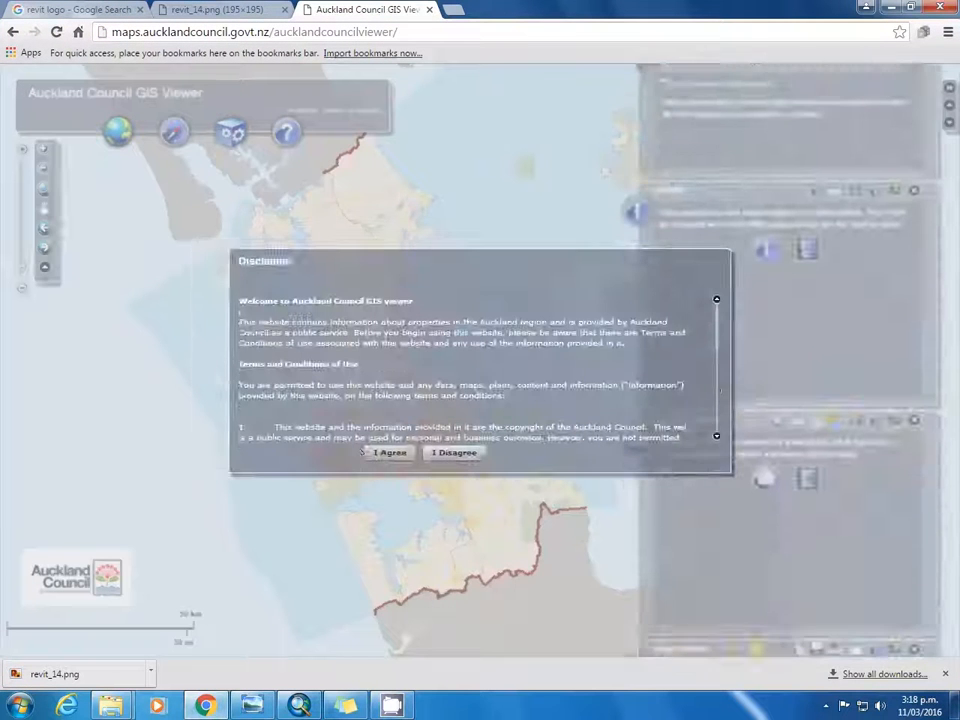
{"action": "left_click", "coordinate": [368, 452]}
- Open the Data Extract tool for the central Auckland map and accept the data export licence
{"action": "scroll", "coordinate": [399, 435], "scroll_direction": "up", "scroll_amount": 2}
{"action": "left_click", "coordinate": [45, 210]}
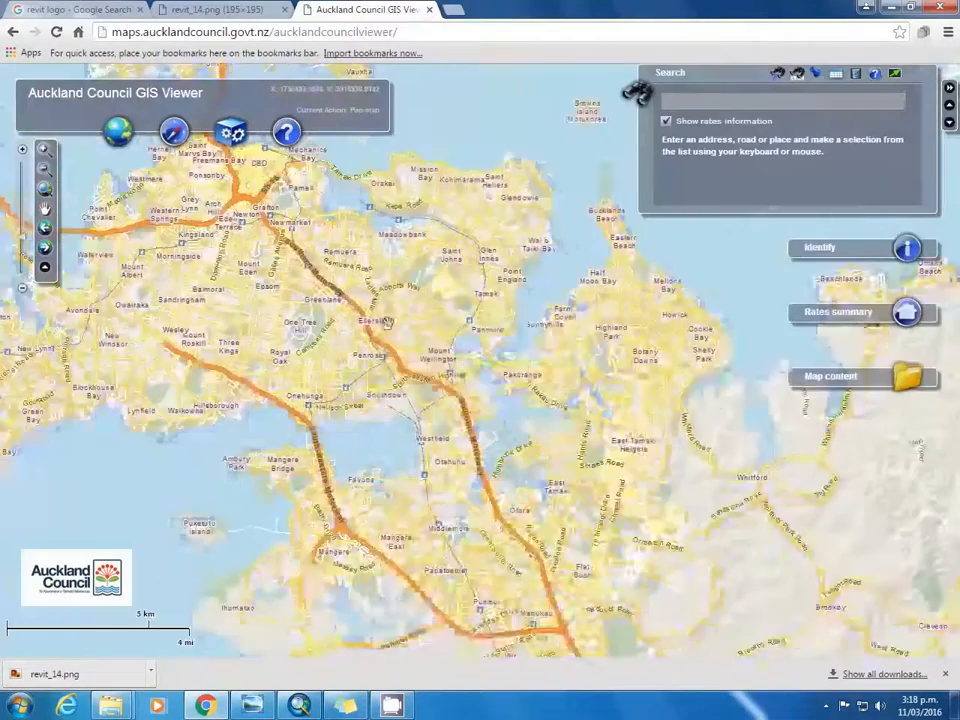
{"action": "left_click_drag", "start_coordinate": [343, 248], "coordinate": [424, 422]}
{"action": "scroll", "coordinate": [328, 413], "scroll_direction": "up", "scroll_amount": 2}
{"action": "left_click_drag", "start_coordinate": [450, 376], "coordinate": [438, 404]}
{"action": "left_click_drag", "start_coordinate": [428, 345], "coordinate": [347, 398]}
{"action": "left_click", "coordinate": [230, 133]}
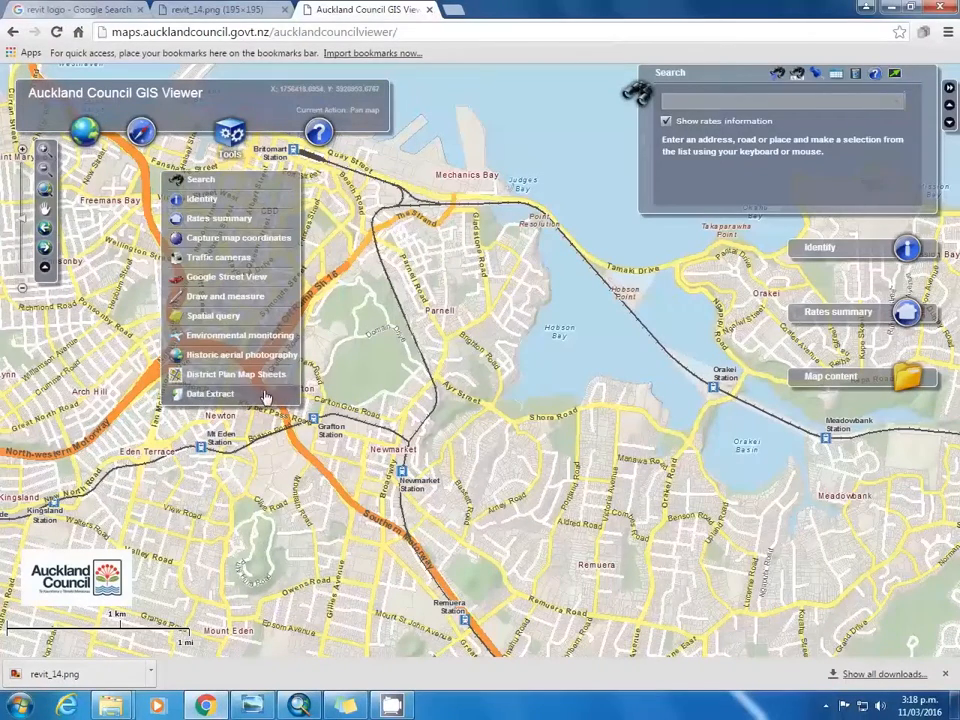
{"action": "left_click", "coordinate": [210, 393]}
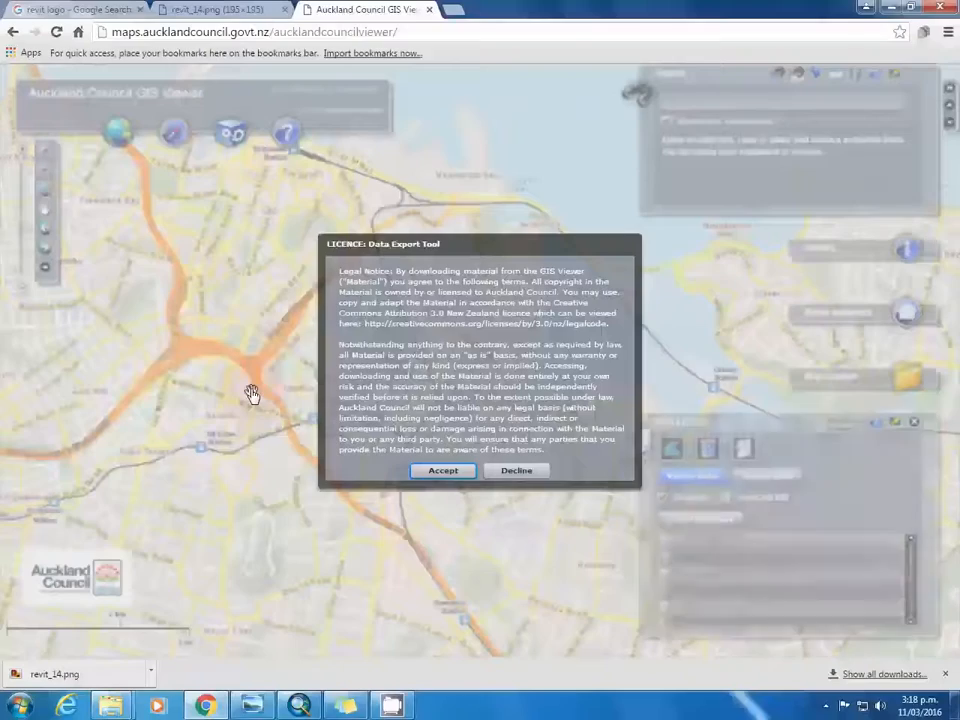
{"action": "left_click", "coordinate": [446, 470]}
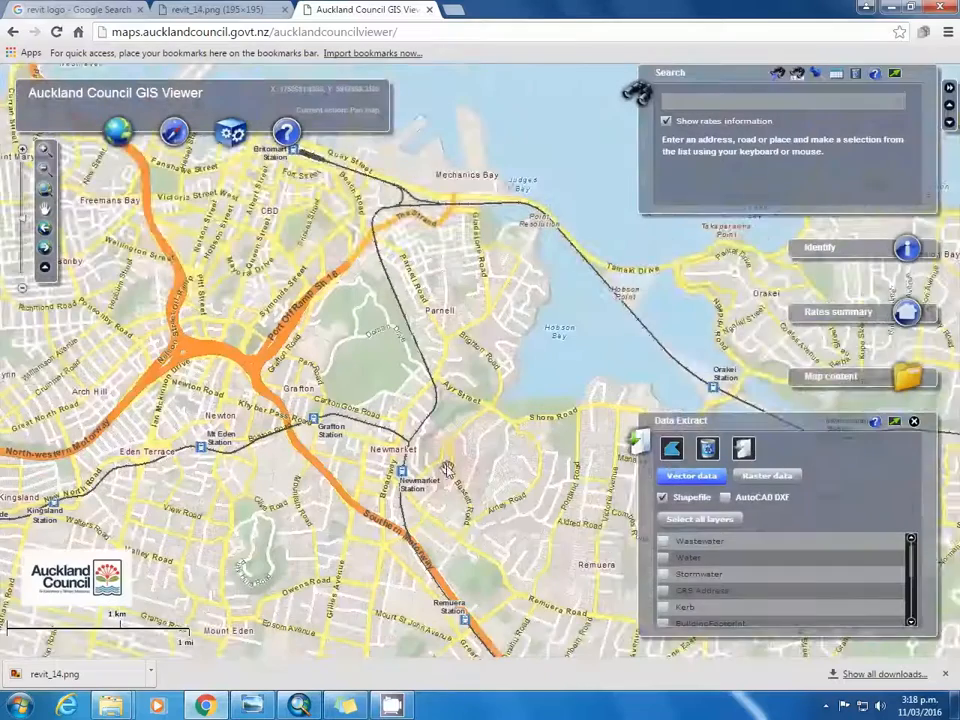
- Include the Kerb, BuildingFootprint, CRS Parcel and Contours vector layers in the shapefile extract
{"action": "left_click_drag", "start_coordinate": [446, 467], "coordinate": [490, 369]}
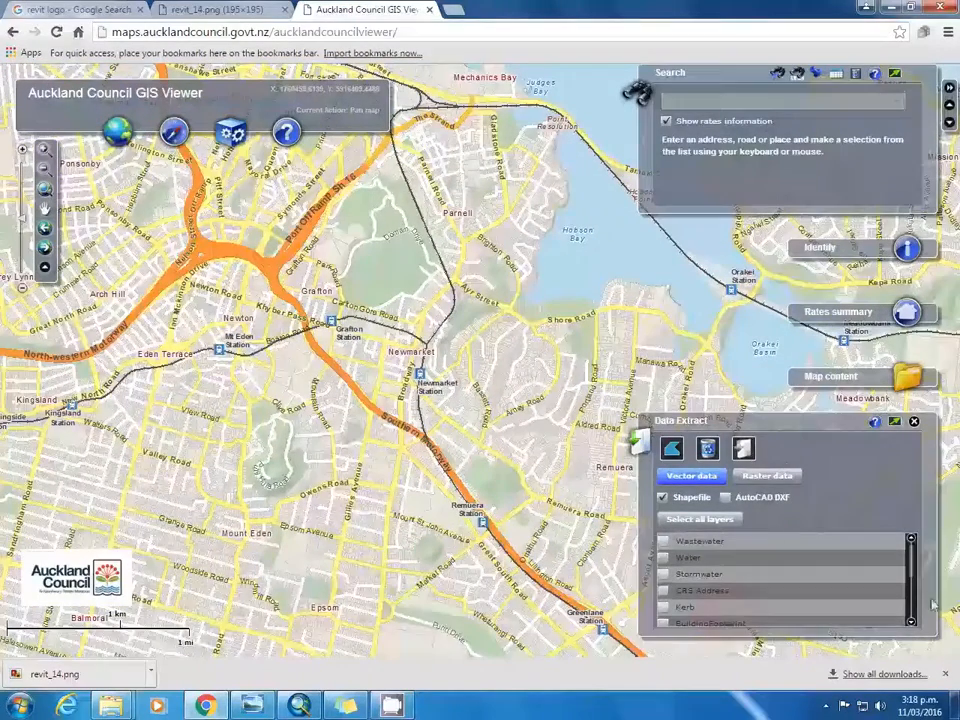
{"action": "left_click", "coordinate": [669, 450]}
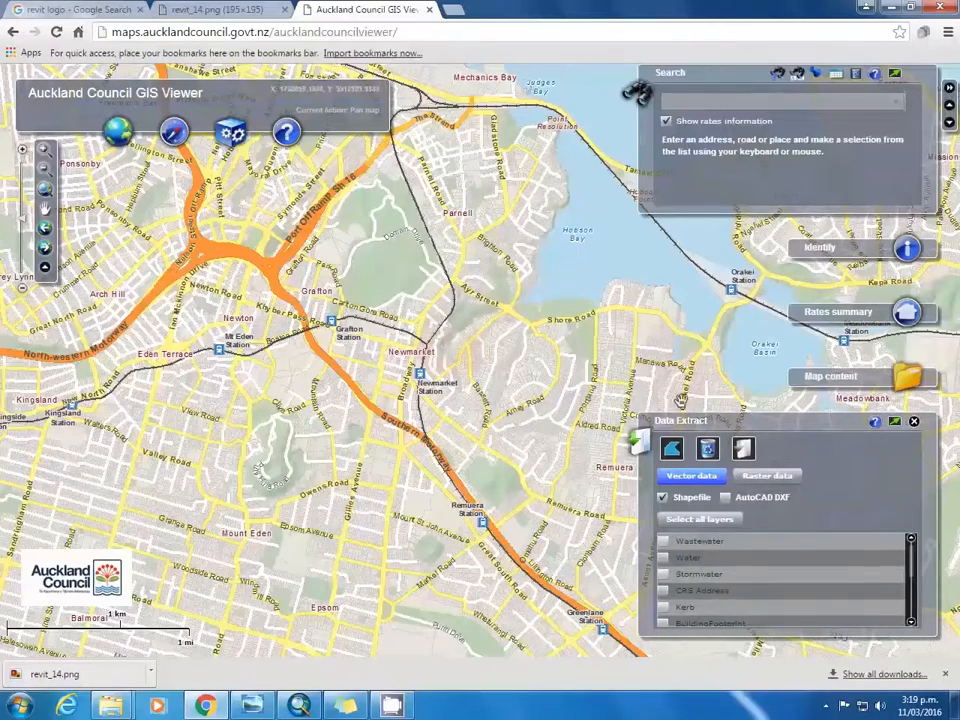
{"action": "scroll", "coordinate": [431, 396], "scroll_direction": "up", "scroll_amount": 2}
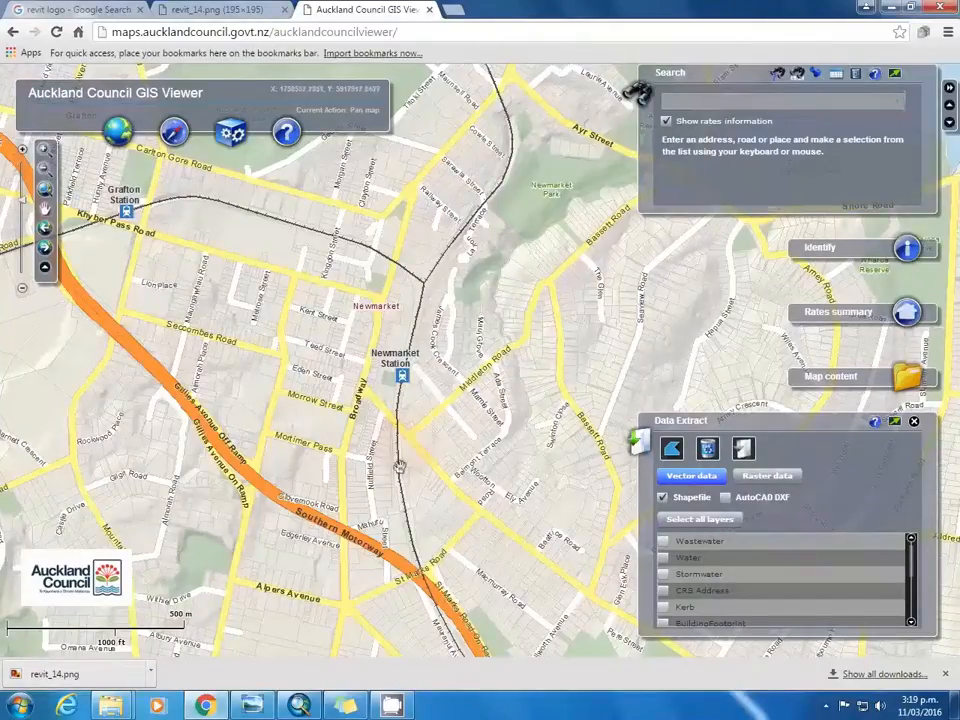
{"action": "scroll", "coordinate": [562, 577], "scroll_direction": "up", "scroll_amount": 1}
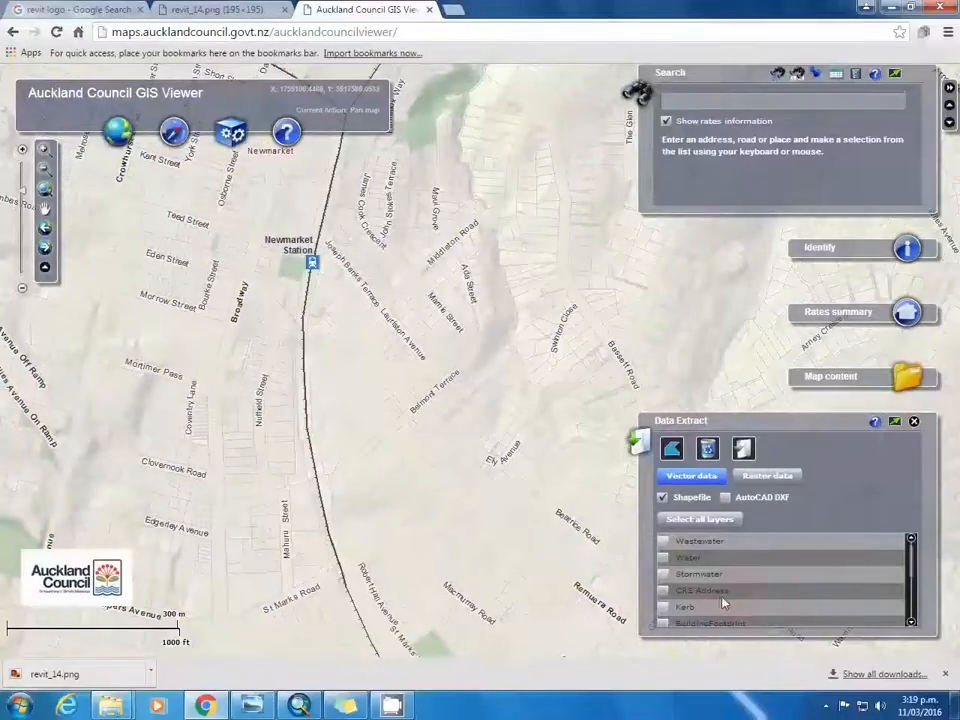
{"action": "left_click", "coordinate": [663, 607]}
{"action": "scroll", "coordinate": [668, 585], "scroll_direction": "down", "scroll_amount": 3}
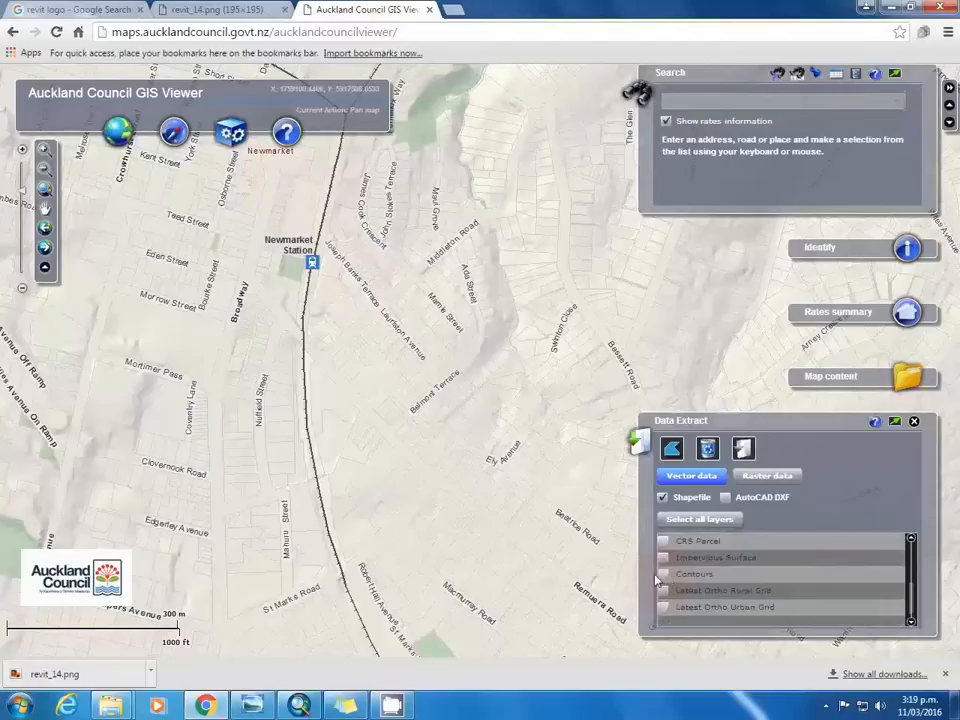
{"action": "left_click", "coordinate": [662, 575]}
{"action": "scroll", "coordinate": [718, 589], "scroll_direction": "down", "scroll_amount": 3}
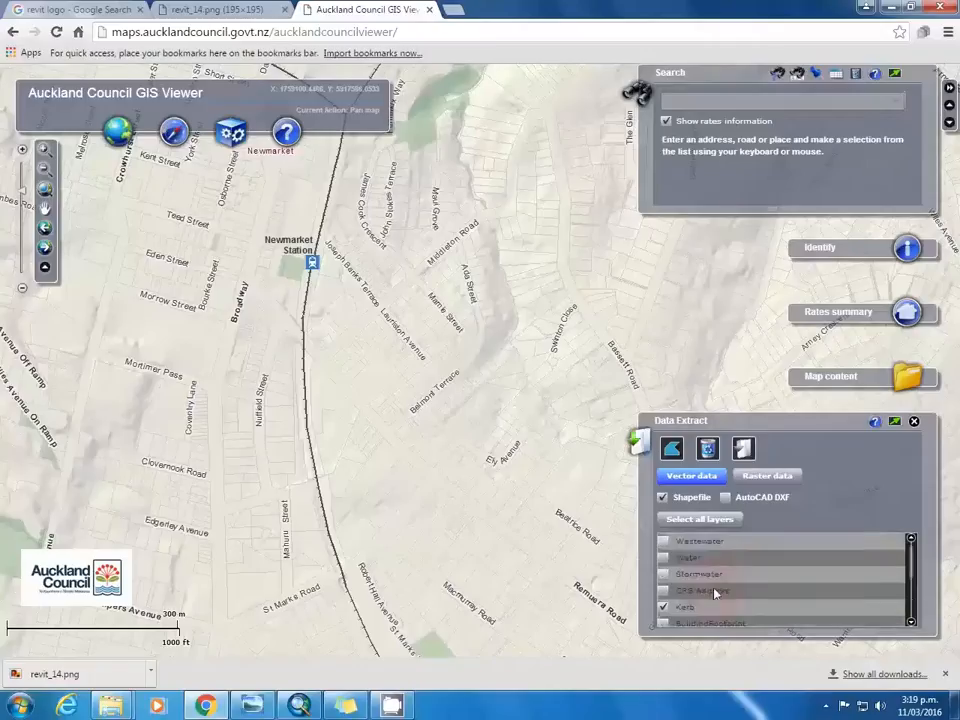
{"action": "scroll", "coordinate": [713, 594], "scroll_direction": "up", "scroll_amount": 3}
{"action": "scroll", "coordinate": [700, 588], "scroll_direction": "up", "scroll_amount": 2}
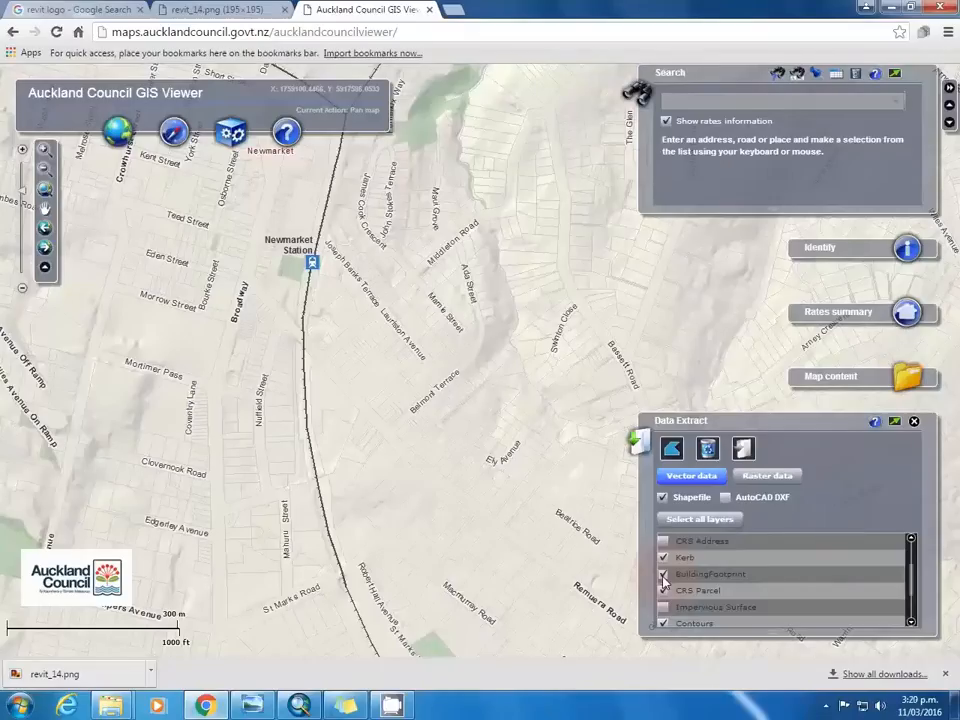
{"action": "left_click", "coordinate": [664, 582]}
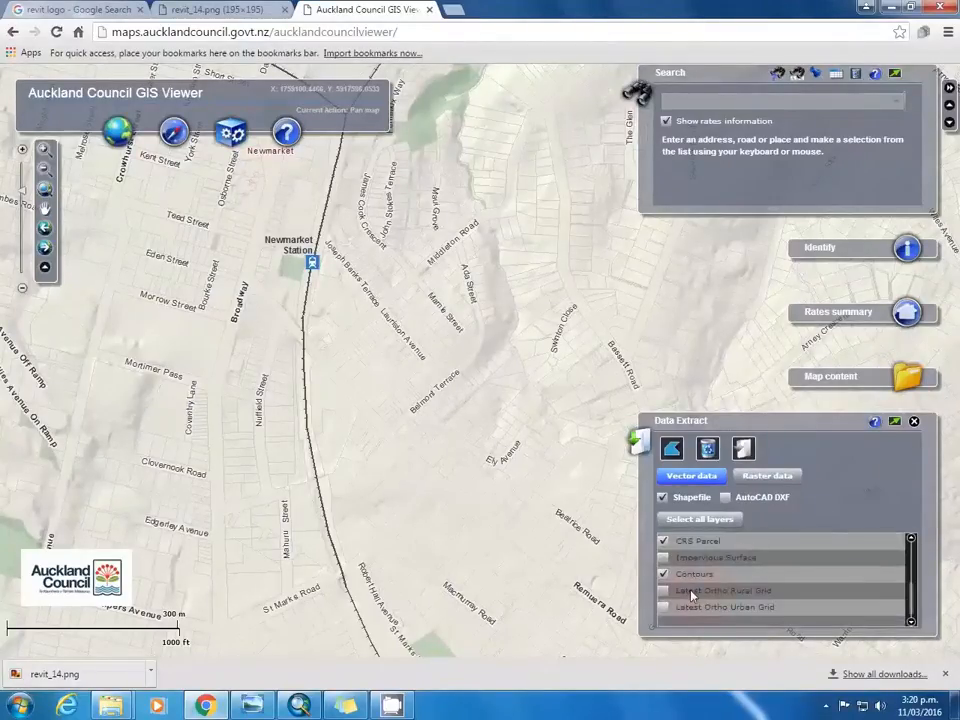
{"action": "left_click", "coordinate": [690, 594]}
{"action": "scroll", "coordinate": [690, 594], "scroll_direction": "up", "scroll_amount": 3}
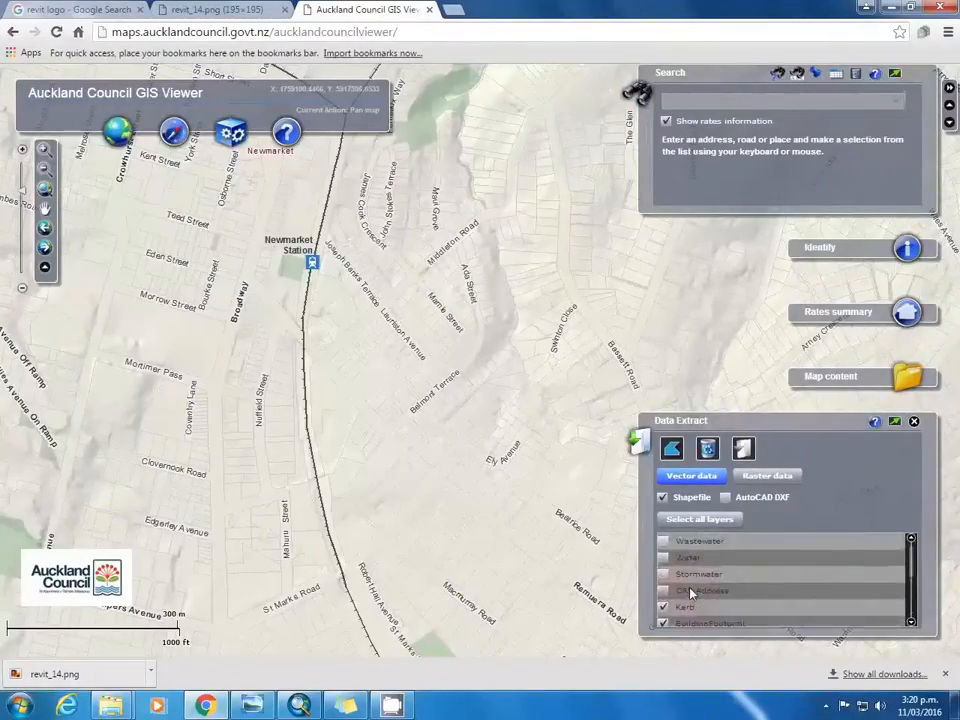
- Draw a closed extraction polygon around Newmarket, from the Southern Motorway up to the Auckland Domain and across to Bassett Road
{"action": "left_click", "coordinate": [671, 448]}
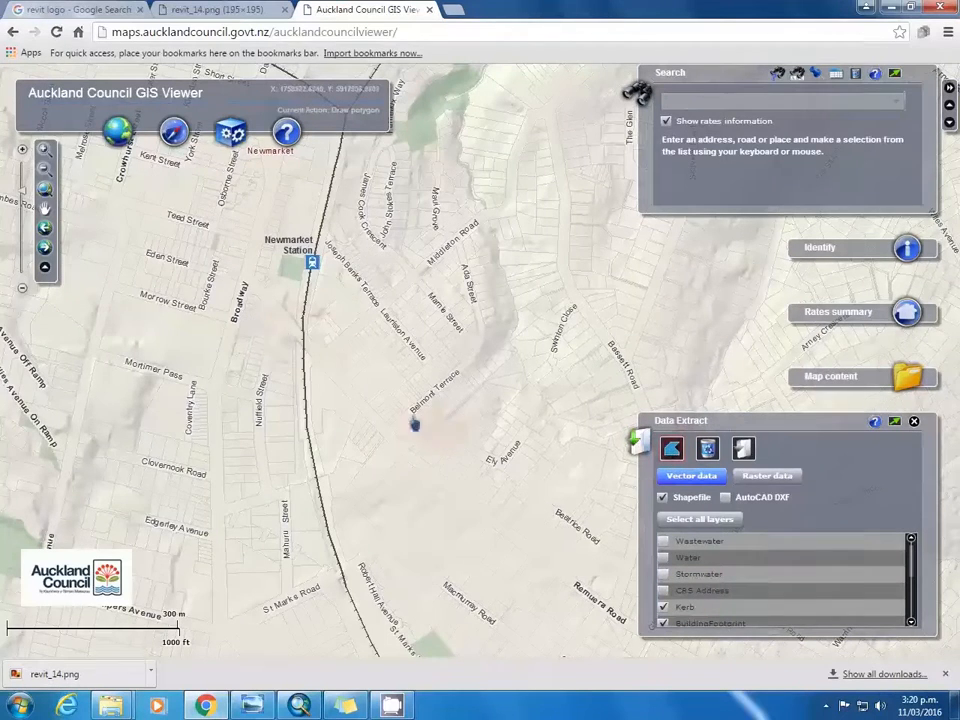
{"action": "scroll", "coordinate": [164, 246], "scroll_direction": "down", "scroll_amount": 1}
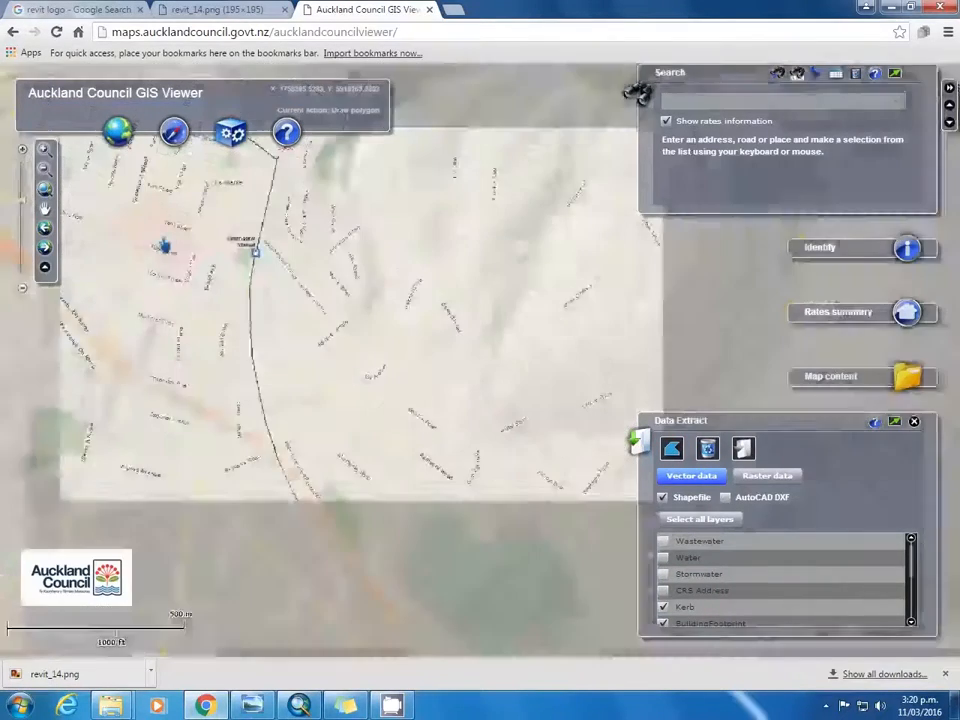
{"action": "left_click", "coordinate": [136, 156]}
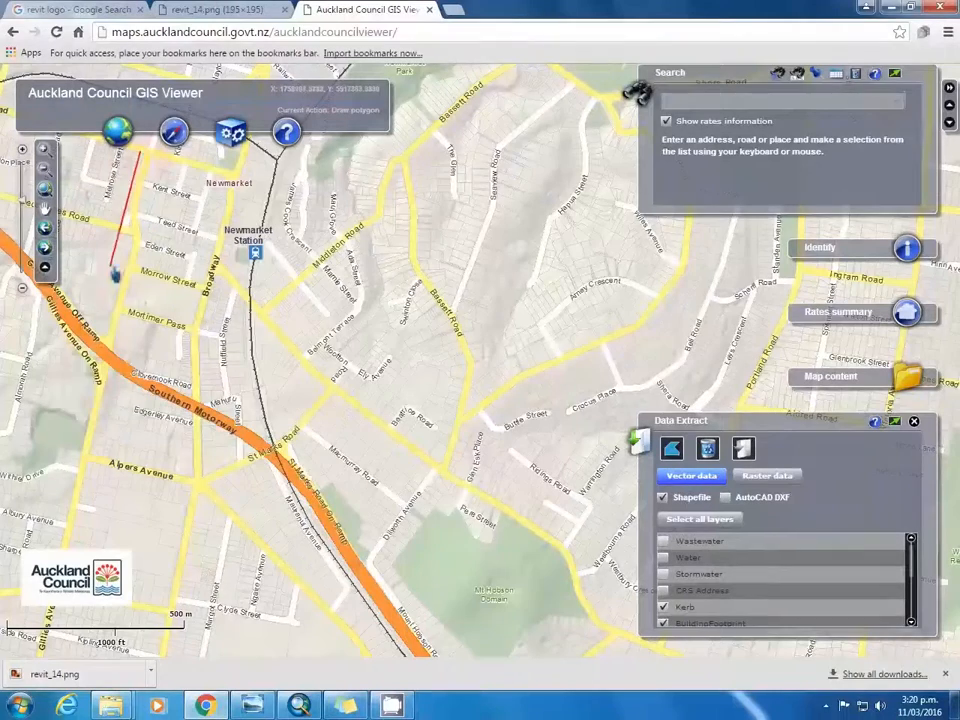
{"action": "left_click", "coordinate": [82, 382]}
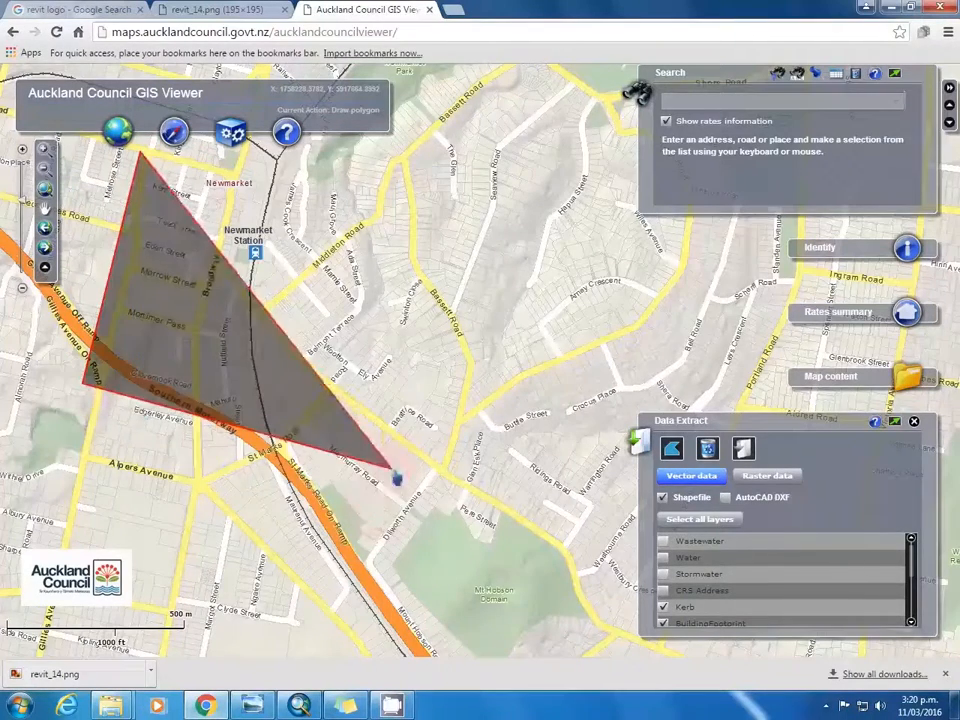
{"action": "left_click", "coordinate": [392, 468]}
{"action": "left_click_drag", "start_coordinate": [309, 345], "coordinate": [419, 526]}
{"action": "left_click", "coordinate": [654, 342]}
{"action": "left_click", "coordinate": [520, 180]}
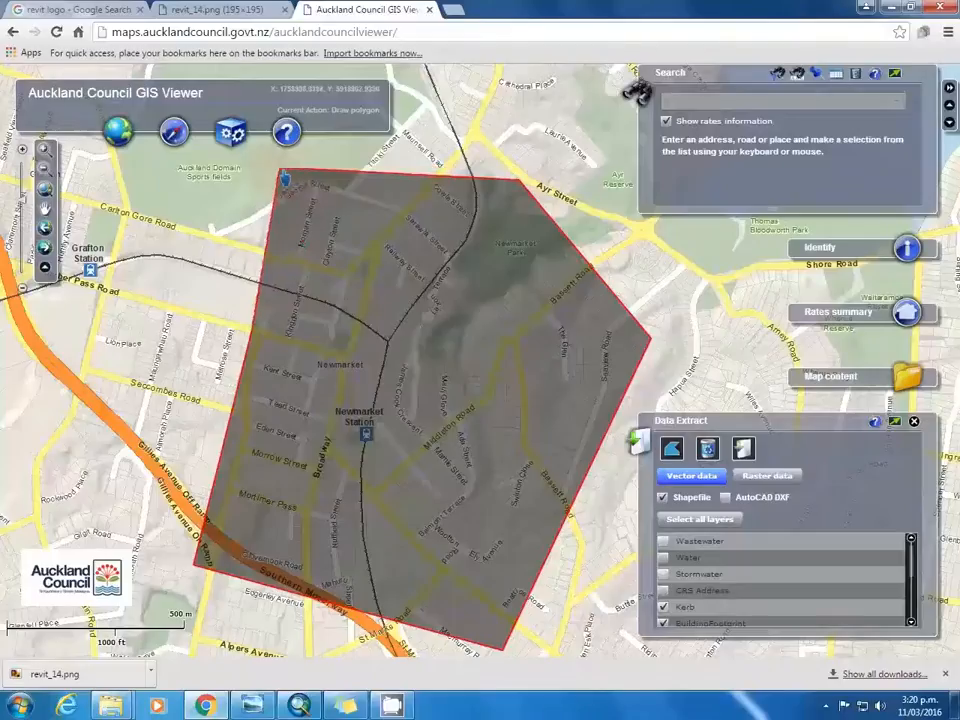
{"action": "double_click", "coordinate": [281, 175]}
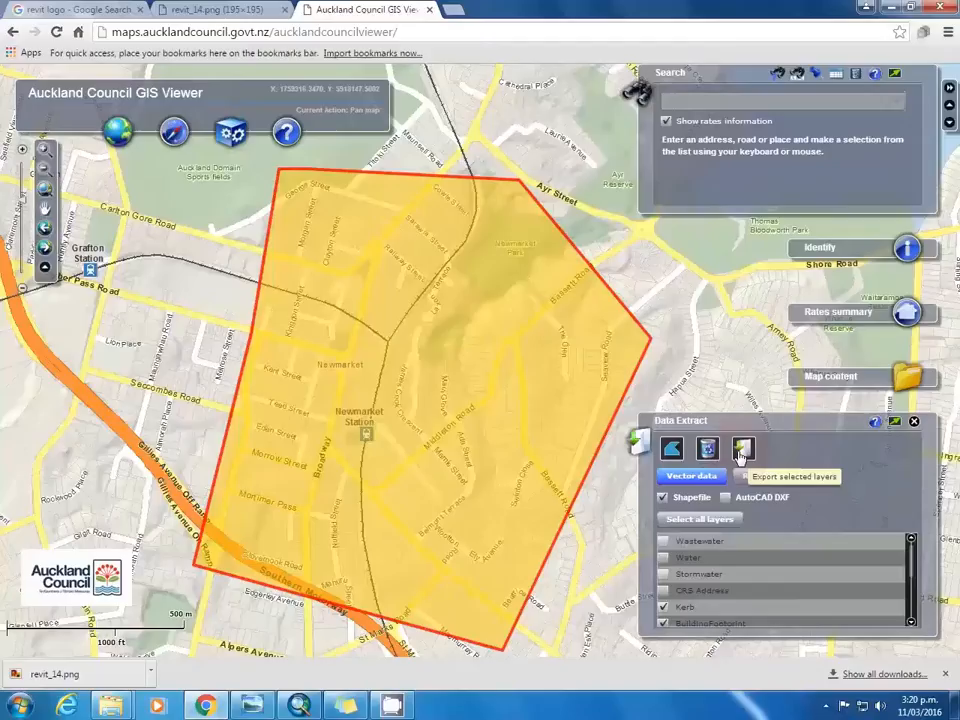
- Export the selected layers and save the download to the Desktop as a zip file named "ARcgis data"
{"action": "left_click", "coordinate": [740, 452]}
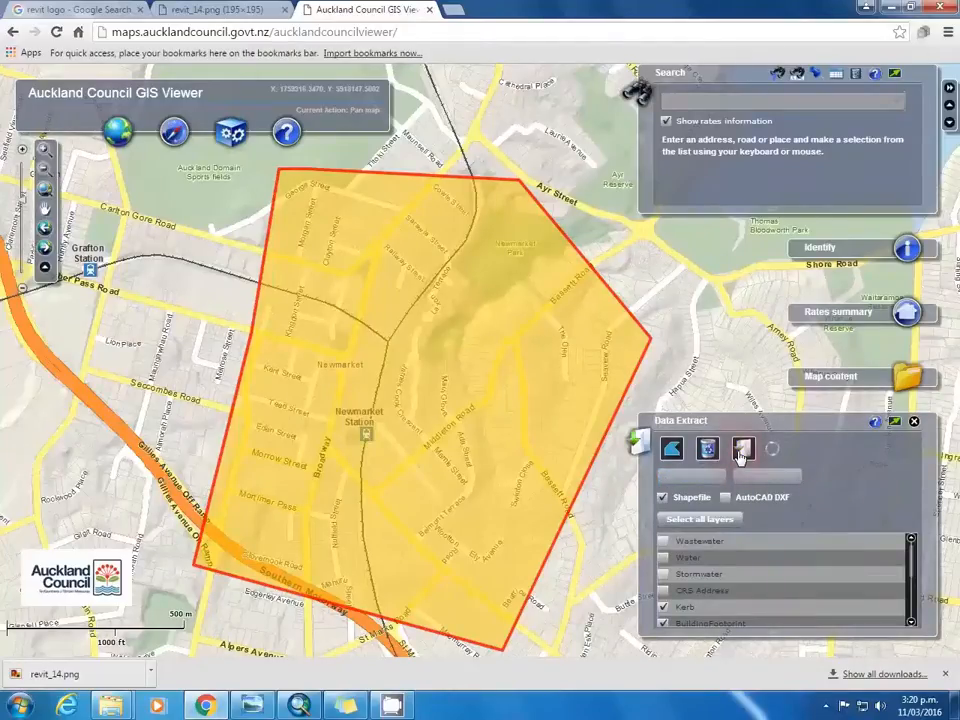
{"action": "scroll", "coordinate": [760, 590], "scroll_direction": "down", "scroll_amount": 3}
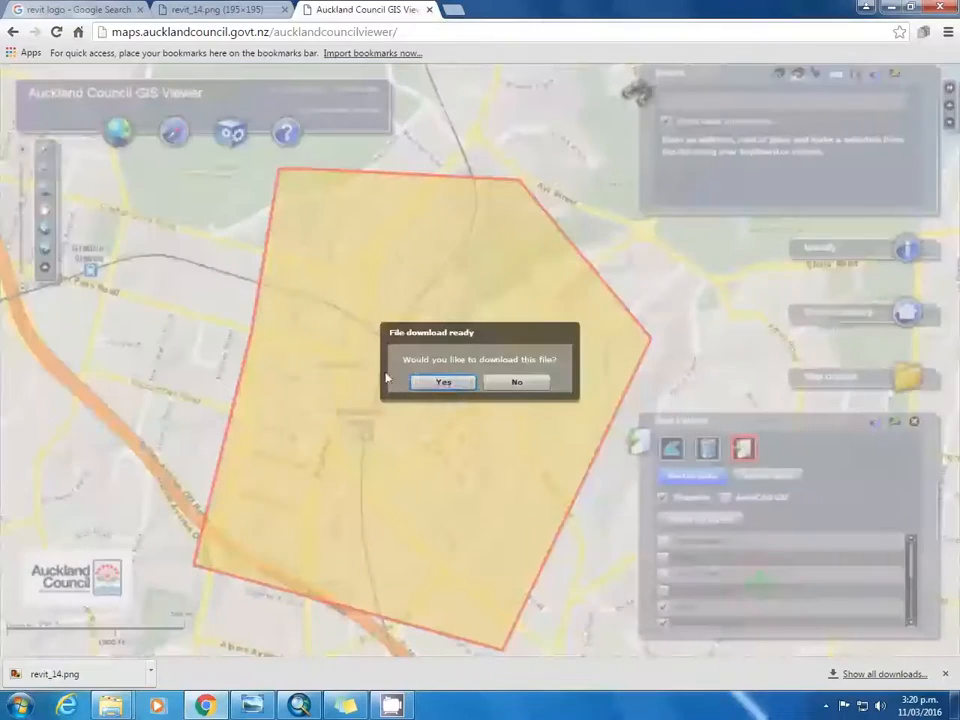
{"action": "left_click", "coordinate": [444, 383]}
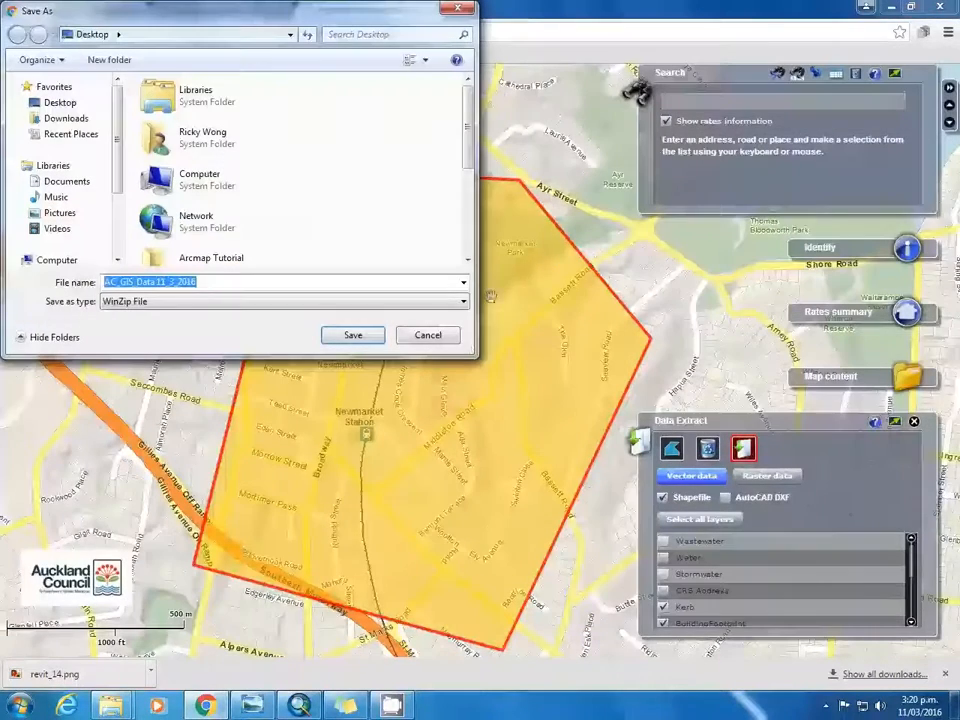
{"action": "left_click", "coordinate": [345, 335]}
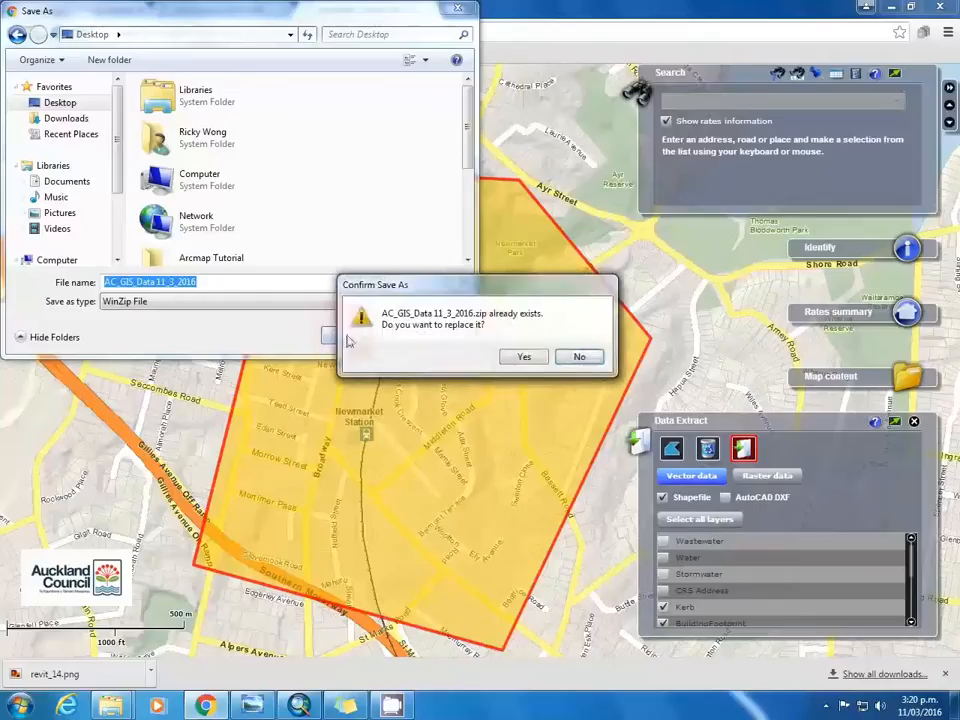
{"action": "left_click", "coordinate": [581, 357]}
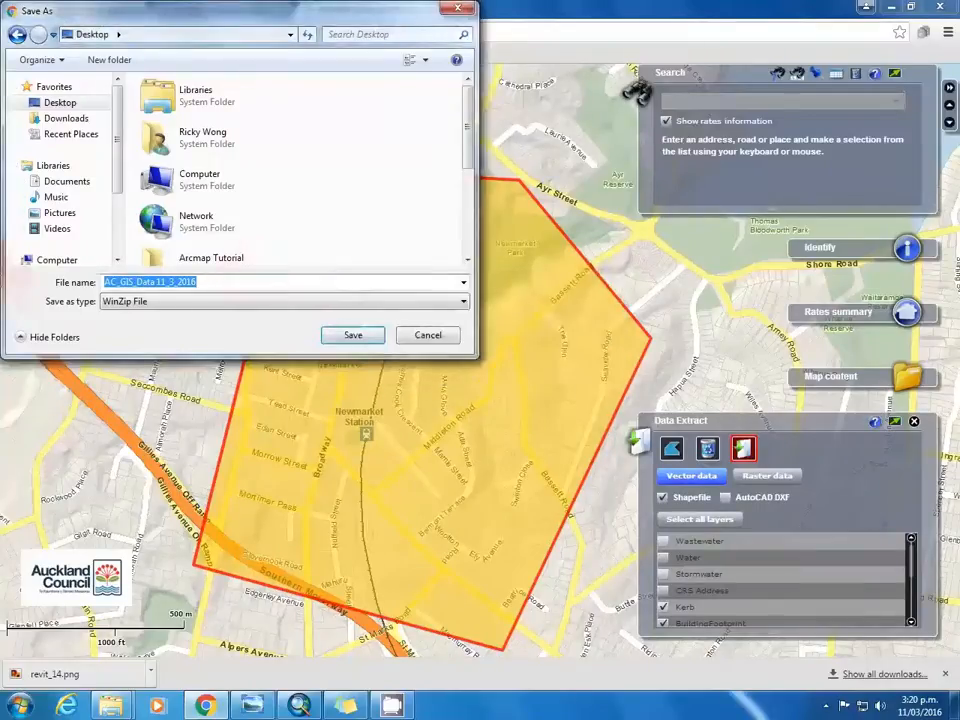
{"action": "type", "text": "ARcgis data"}
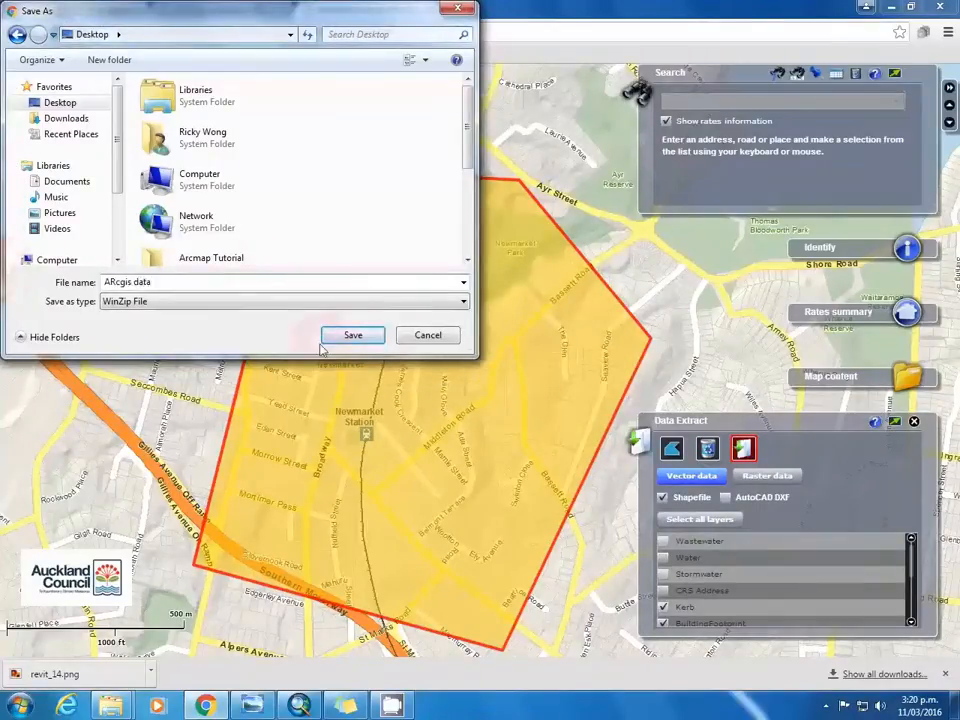
{"action": "key", "text": "Return"}
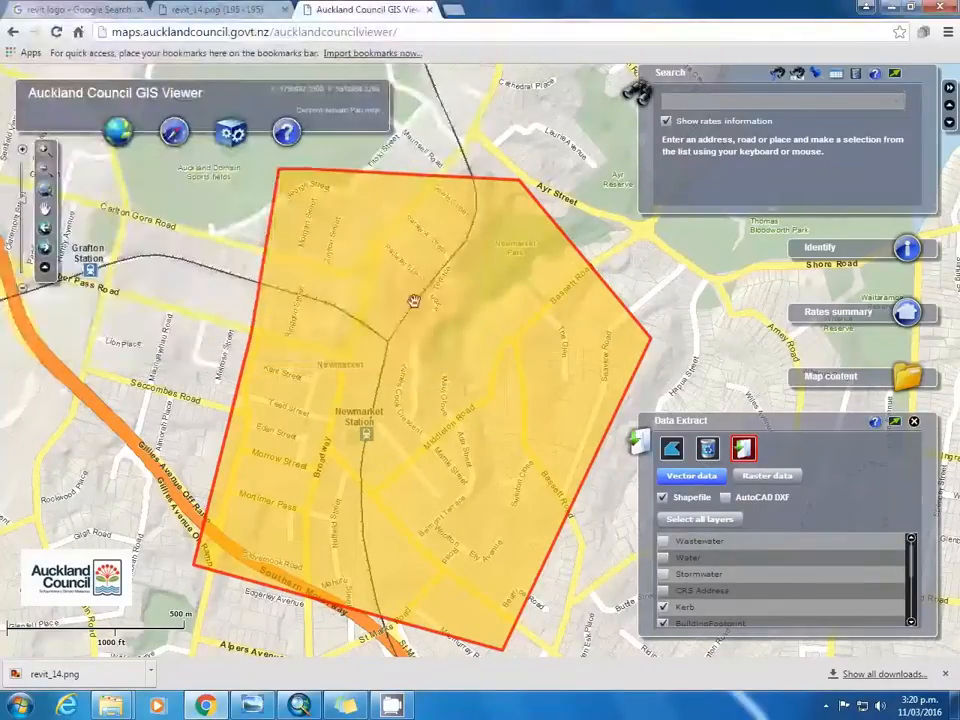
- Minimize the browser and the Computer folder window, and move the ArcMap window away from the desktop icons
{"action": "left_click", "coordinate": [893, 7]}
{"action": "left_click", "coordinate": [577, 118]}
{"action": "left_click_drag", "start_coordinate": [623, 156], "coordinate": [752, 145]}
- Delete the sticky note covering the desktop and reposition the ArcMap window beside the desktop icons so it is fully on screen
{"action": "left_click", "coordinate": [240, 380]}
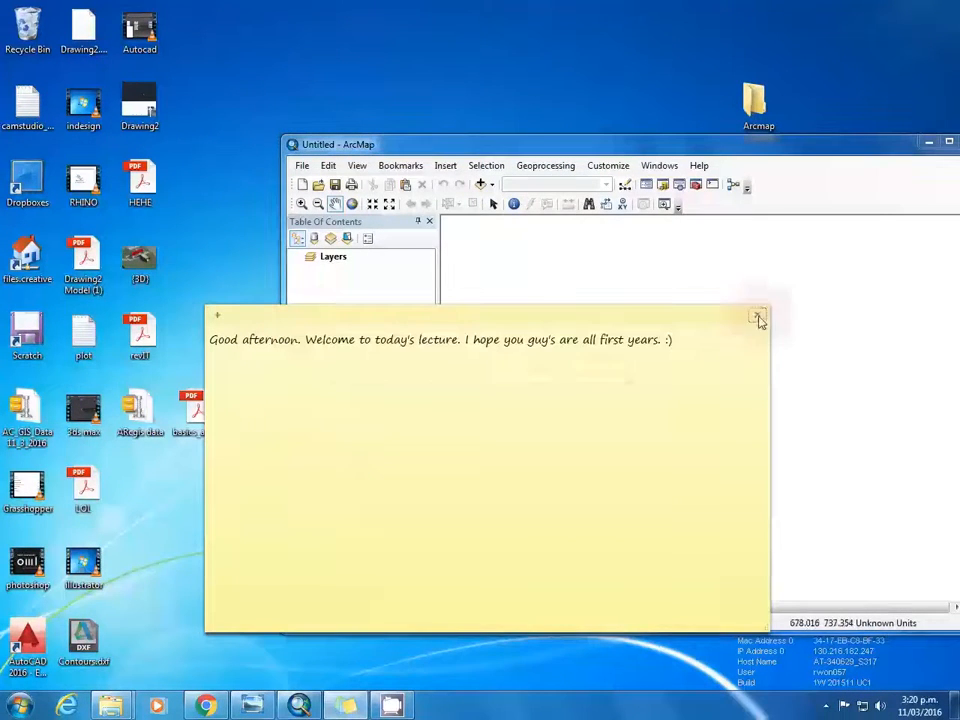
{"action": "left_click", "coordinate": [758, 316]}
{"action": "left_click", "coordinate": [592, 483]}
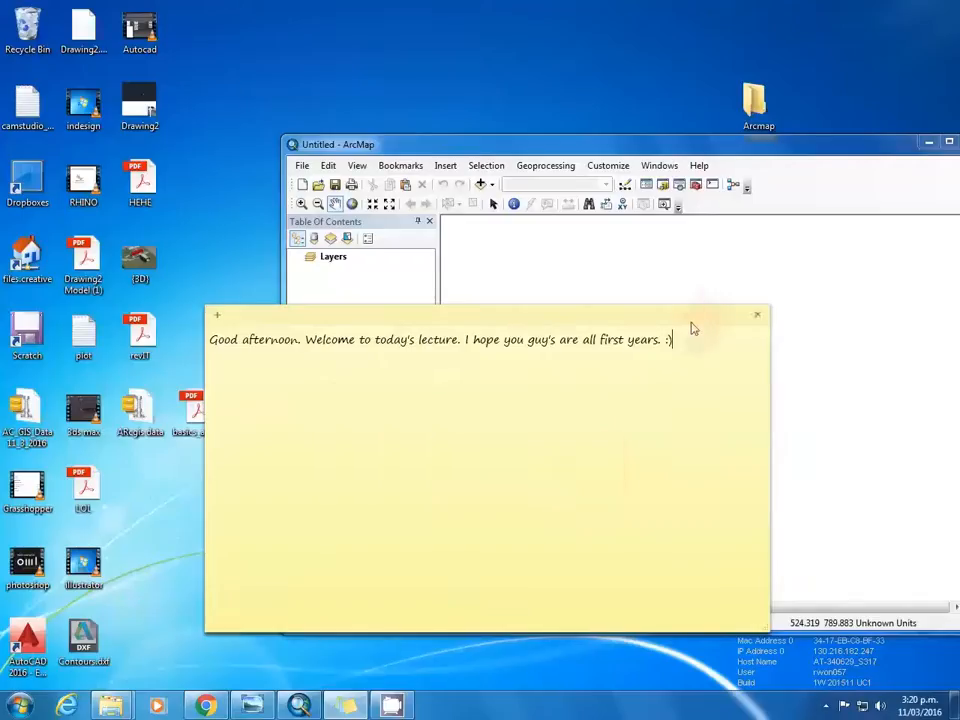
{"action": "left_click", "coordinate": [757, 316]}
{"action": "left_click", "coordinate": [538, 482]}
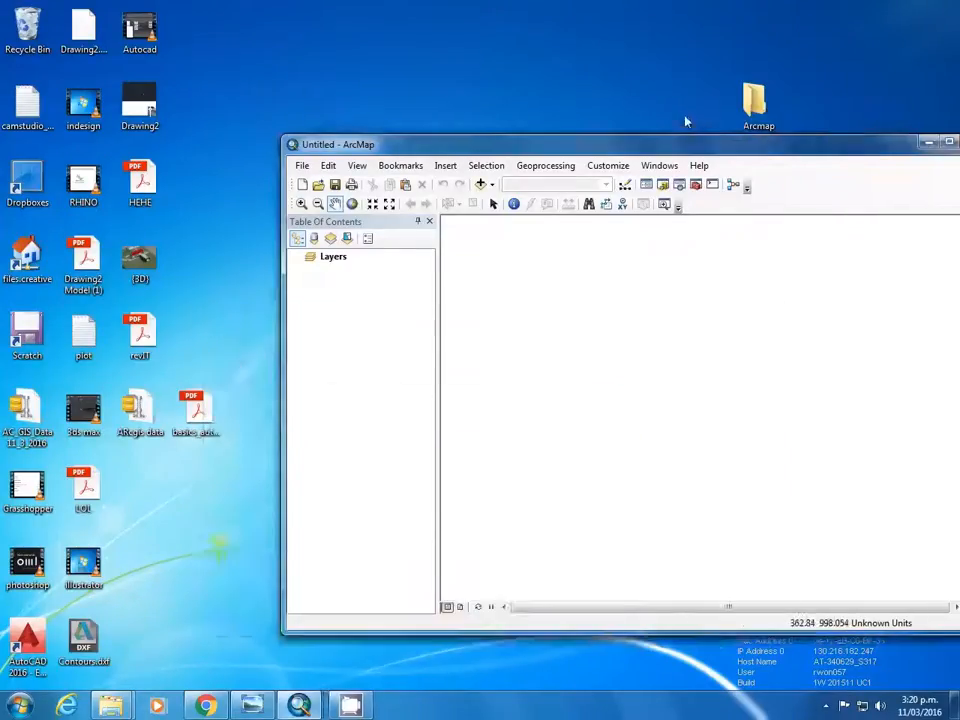
{"action": "left_click_drag", "start_coordinate": [686, 137], "coordinate": [609, 160]}
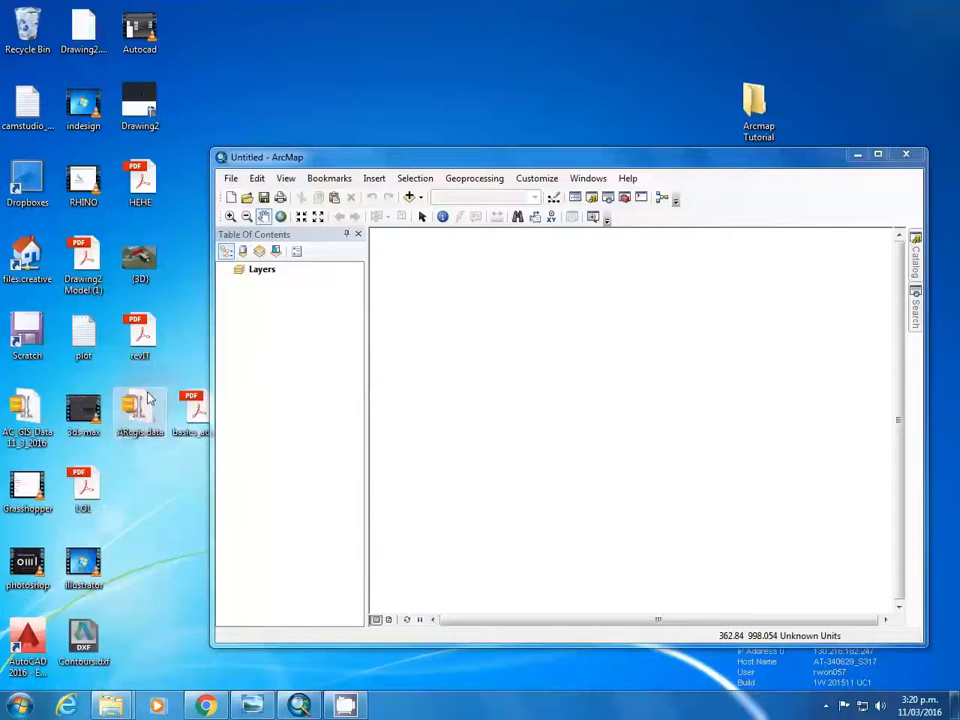
- Extract all BuildingFootprint, Contours, CRS Parcel and Kerb files from ARcgis data.zip into the desktop's Arcmap Tutorial folder, leaving out Licence.pdf
{"action": "left_click_drag", "start_coordinate": [812, 154], "coordinate": [794, 223]}
{"action": "left_click", "coordinate": [611, 122]}
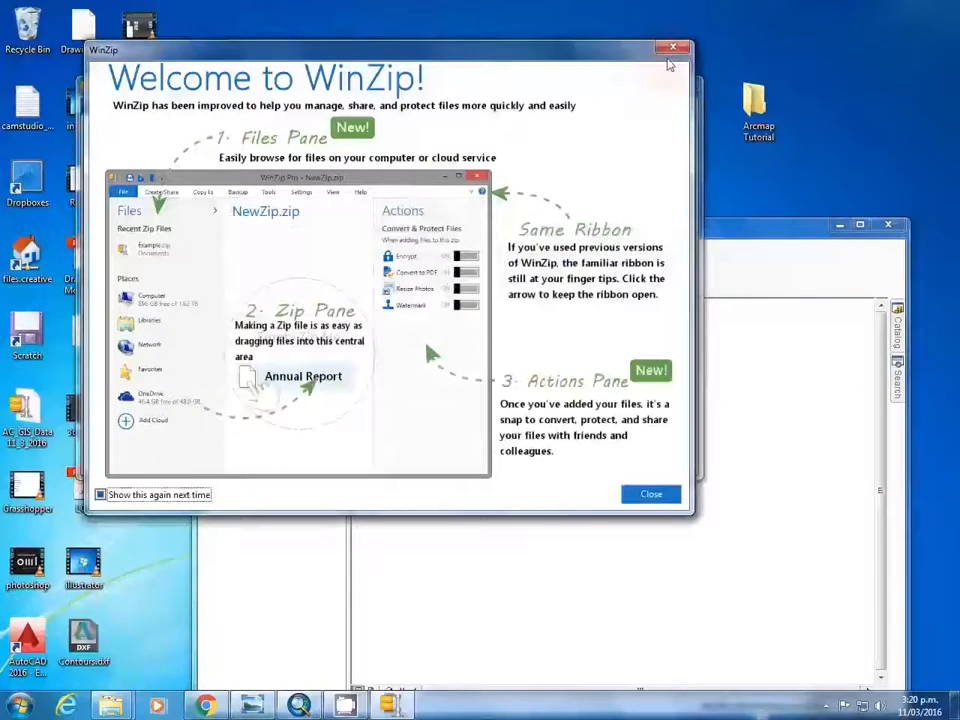
{"action": "left_click", "coordinate": [684, 48]}
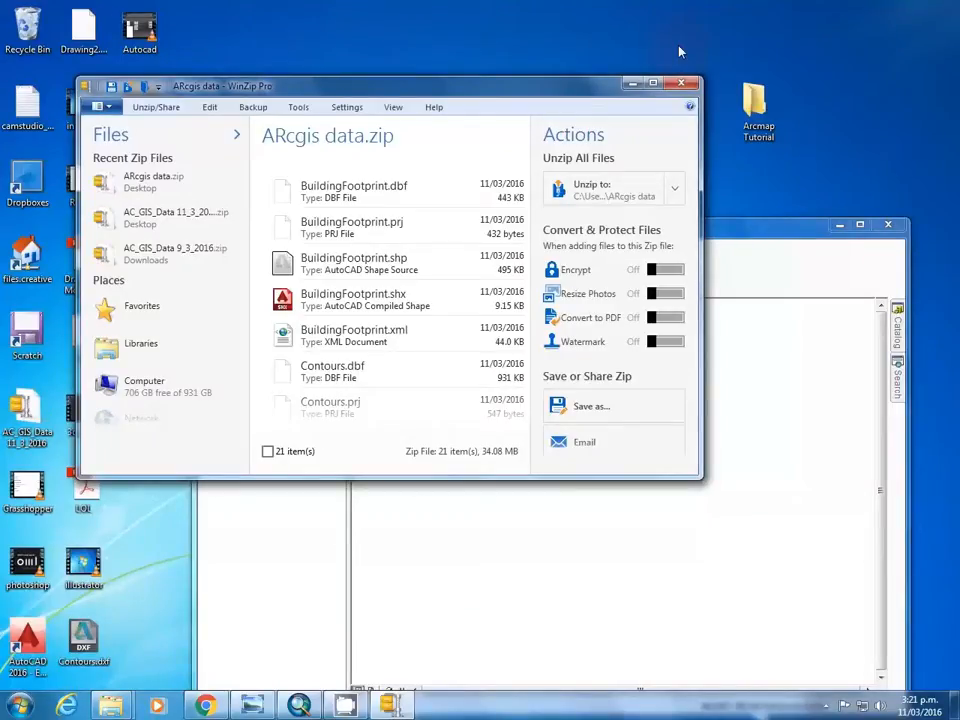
{"action": "left_click", "coordinate": [410, 193]}
{"action": "scroll", "coordinate": [405, 300], "scroll_direction": "down", "scroll_amount": 5}
{"action": "left_click", "coordinate": [385, 362], "text": "shift"}
{"action": "left_click_drag", "start_coordinate": [370, 375], "coordinate": [764, 122]}
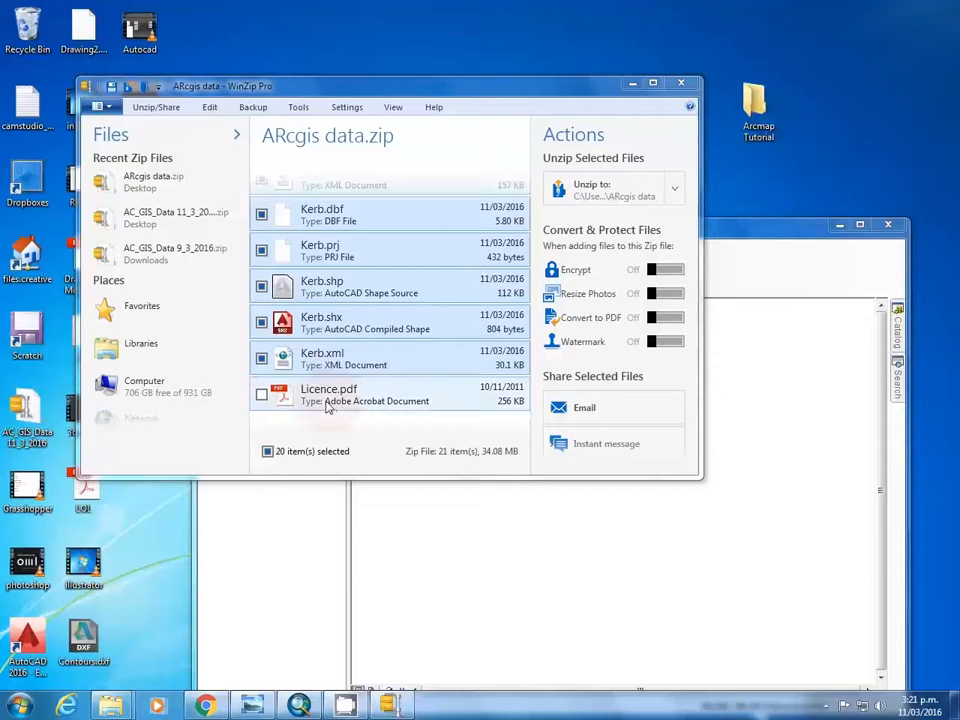
{"action": "left_click", "coordinate": [680, 87]}
- Check the extracted files in the Arcmap Tutorial folder, then minimize the folder window
{"action": "left_click_drag", "start_coordinate": [726, 232], "coordinate": [604, 139]}
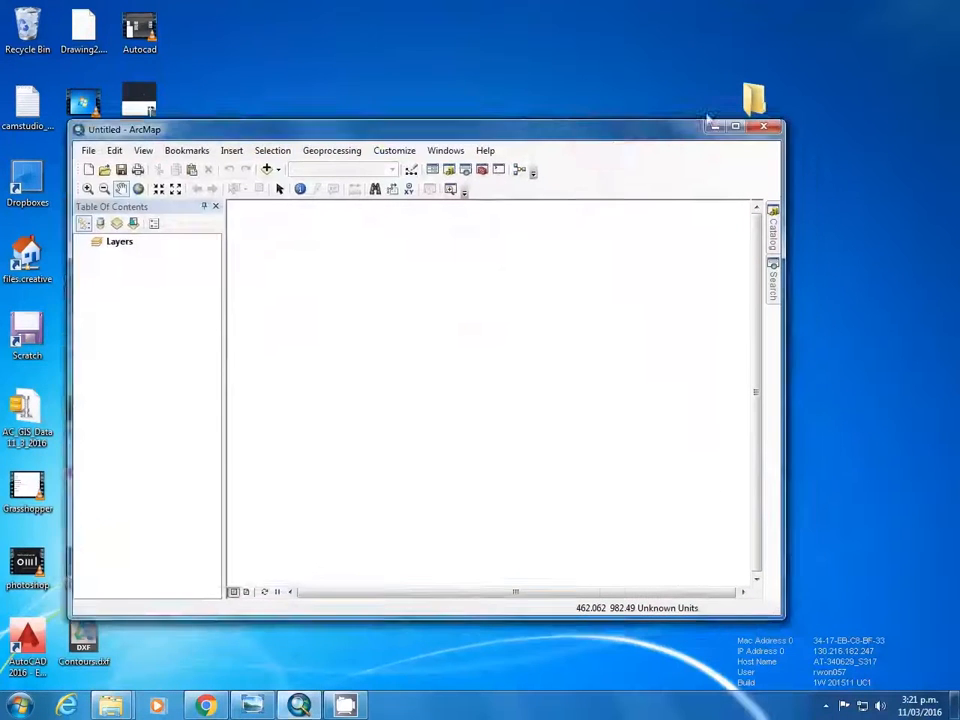
{"action": "double_click", "coordinate": [755, 98]}
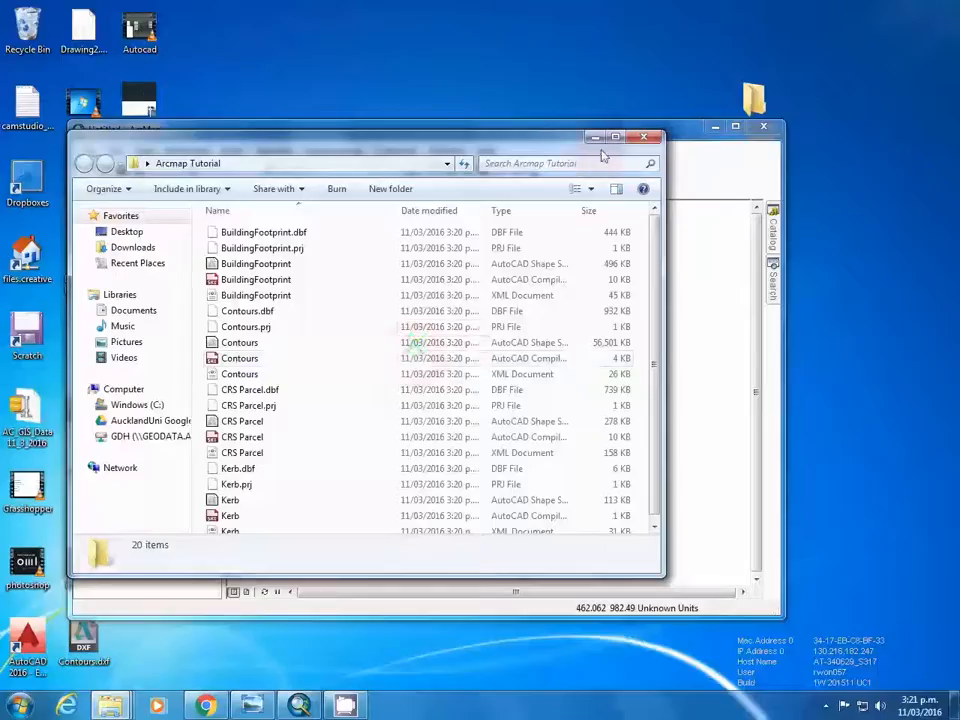
{"action": "left_click", "coordinate": [594, 140]}
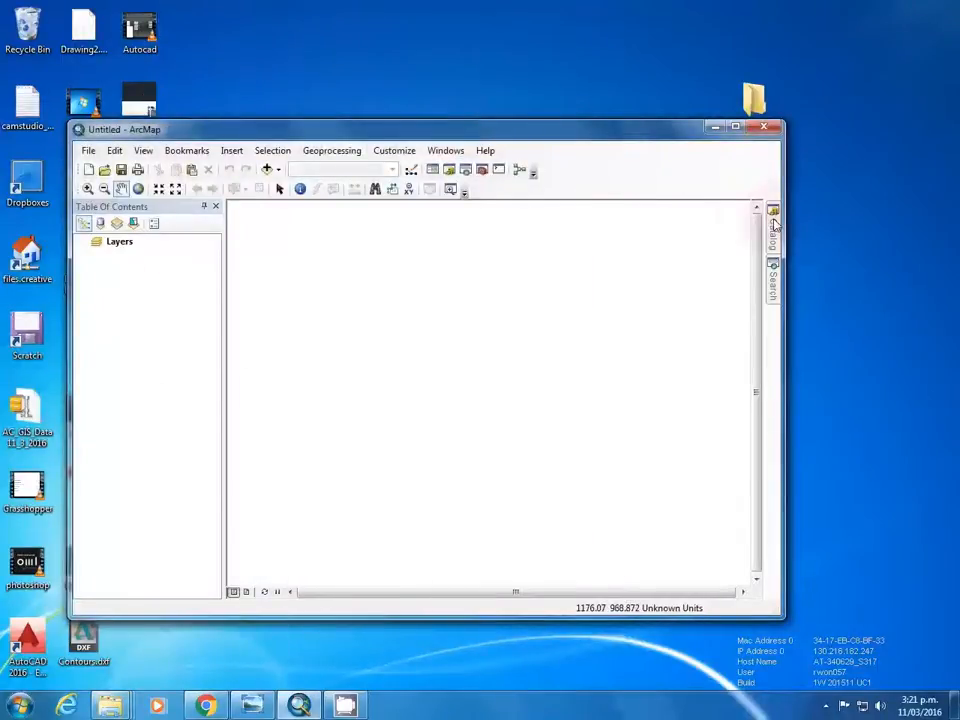
- Add a folder connection to the desktop's Arcmap Tutorial folder in the maximized ArcMap Catalog and expand its contents
{"action": "left_click", "coordinate": [774, 222]}
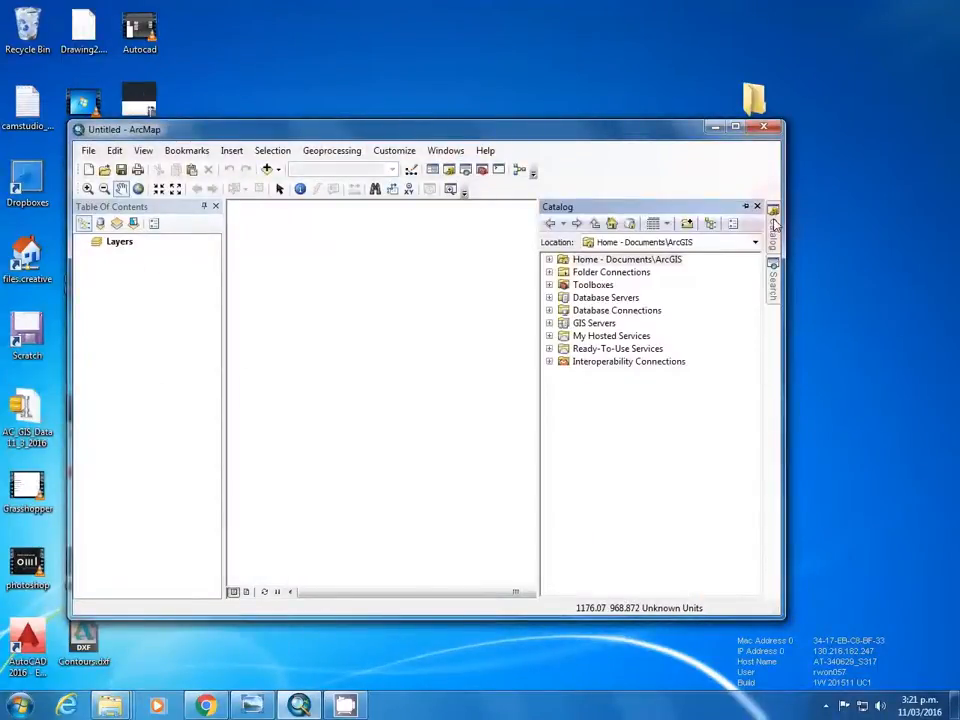
{"action": "left_click", "coordinate": [737, 126]}
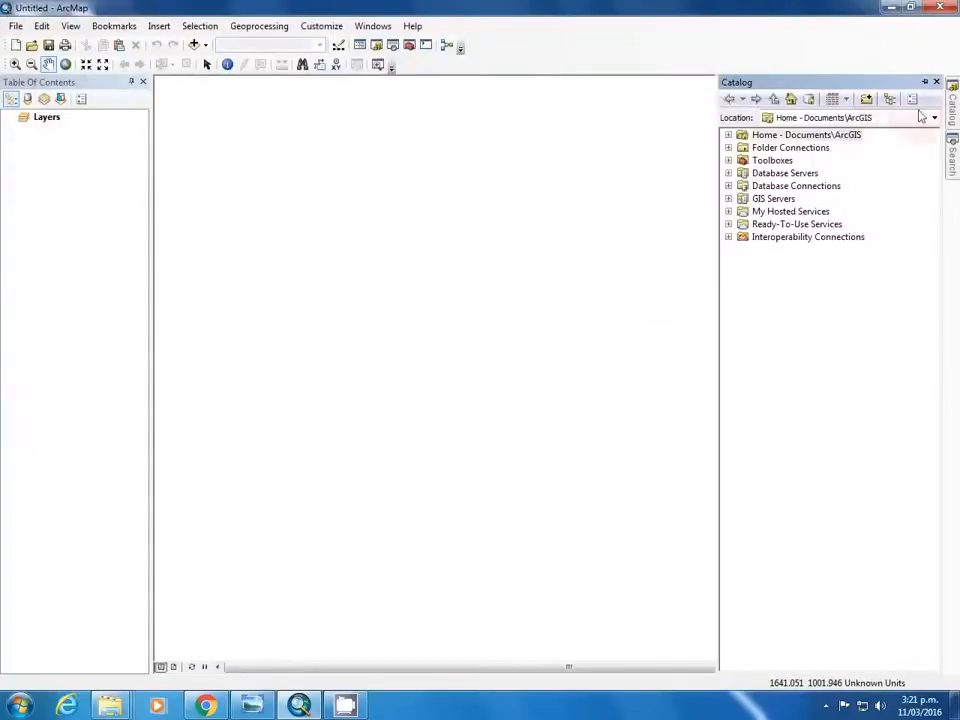
{"action": "left_click", "coordinate": [867, 101]}
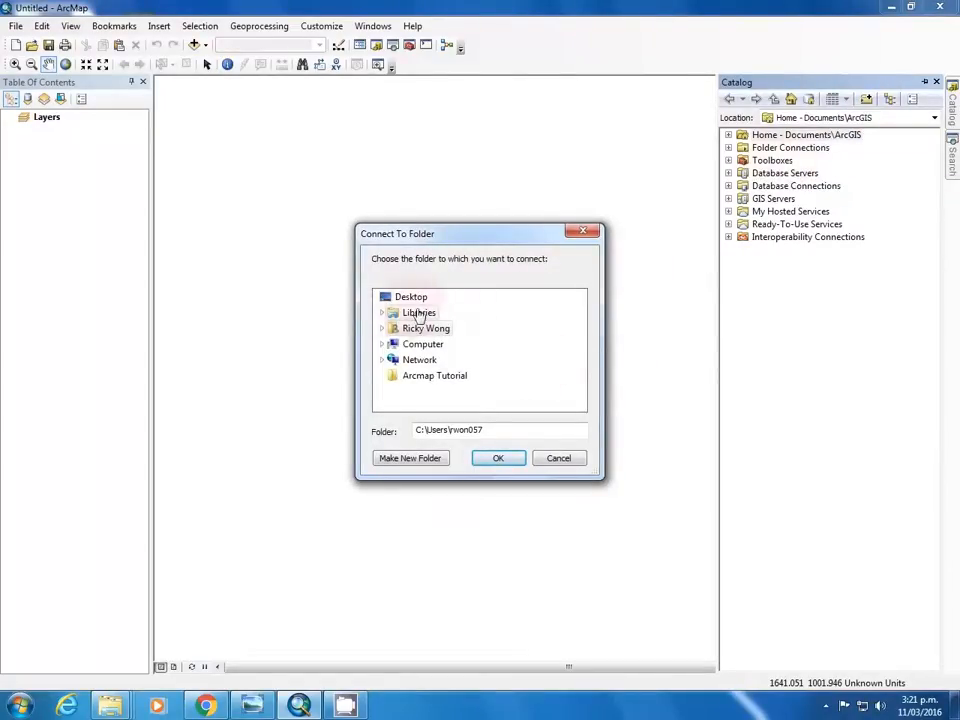
{"action": "left_click", "coordinate": [450, 380]}
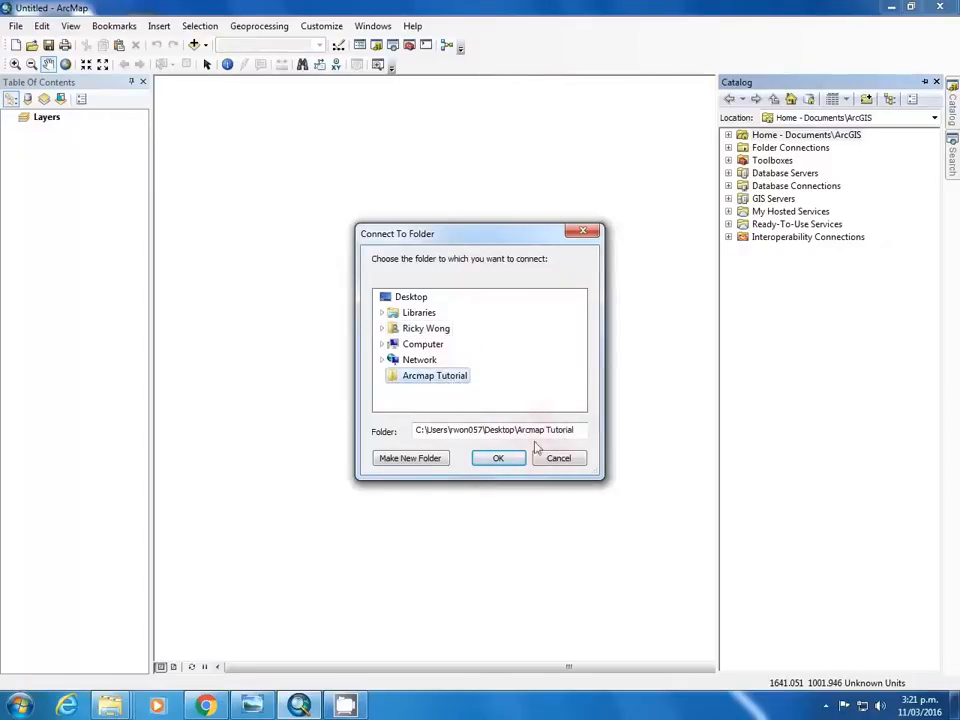
{"action": "left_click", "coordinate": [510, 458]}
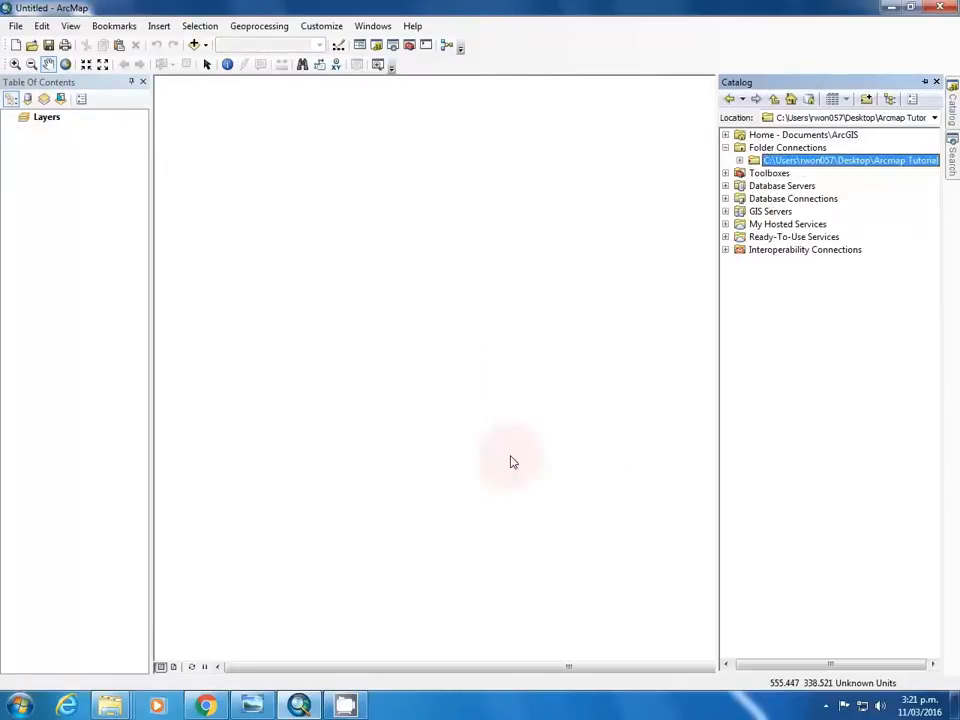
{"action": "left_click", "coordinate": [740, 160]}
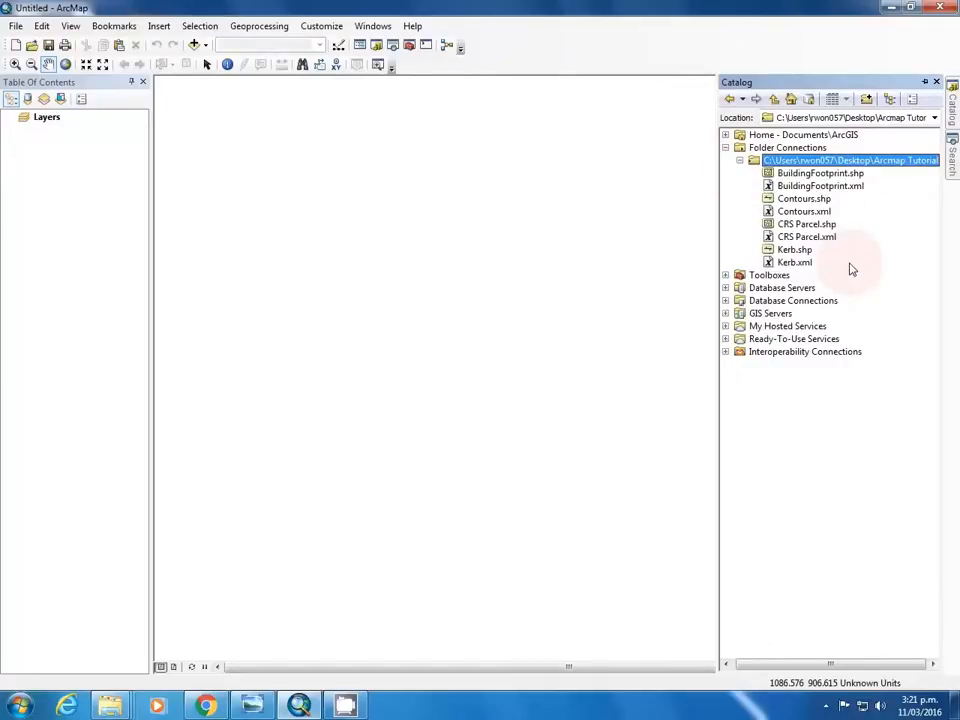
- Try to pick the Kerb, CRS Parcel, Contours and BuildingFootprint shapefiles in the connected folder for adding to the map
{"action": "left_click", "coordinate": [800, 250]}
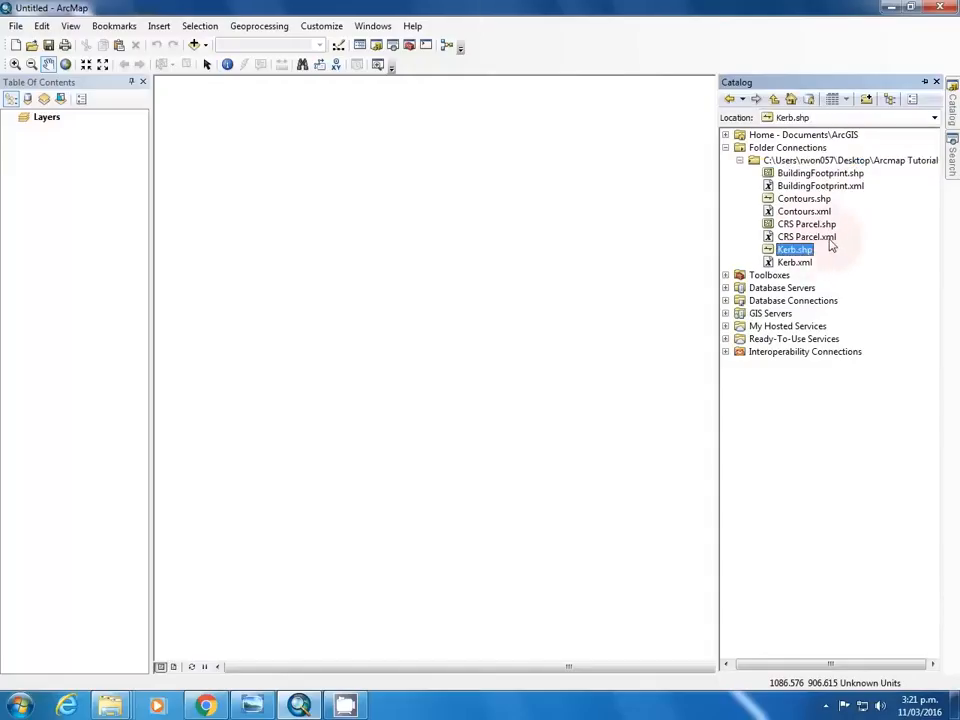
{"action": "left_click", "coordinate": [804, 224]}
{"action": "left_click", "coordinate": [808, 199]}
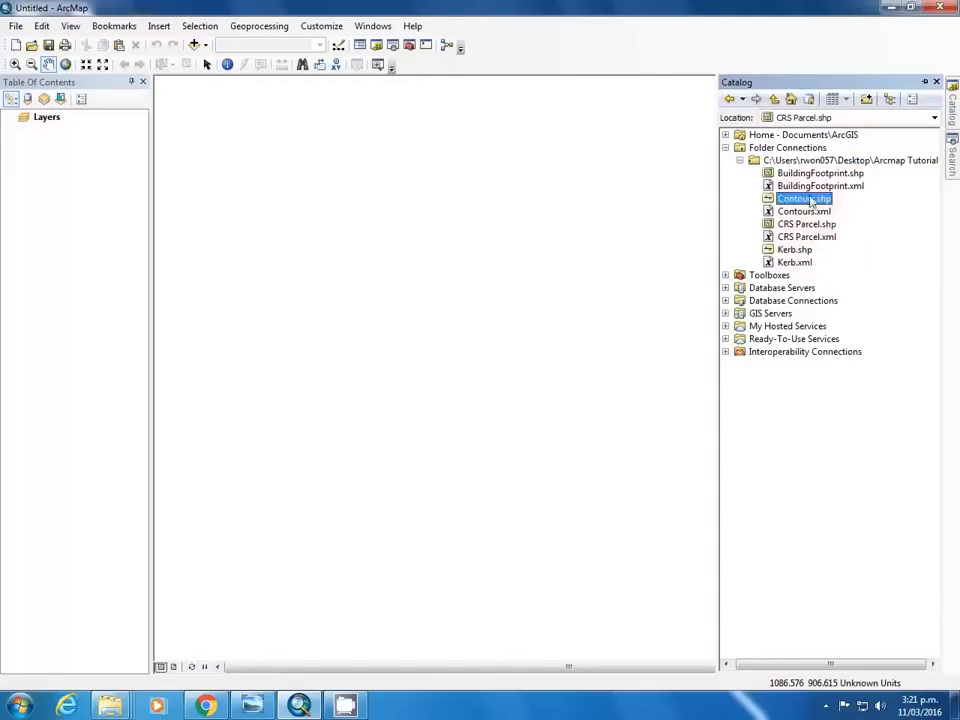
{"action": "left_click", "coordinate": [815, 174]}
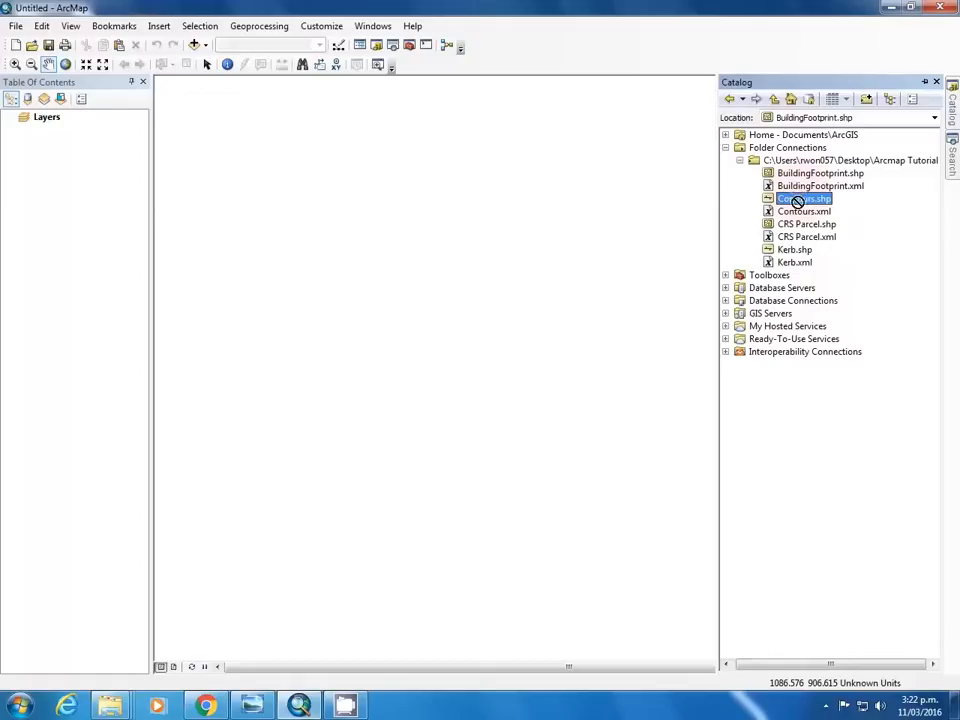
{"action": "right_click", "coordinate": [792, 174]}
- Add all shapefiles from the desktop's Arcmap Tutorial folder to the ArcMap document as layers, and put the folder window away
{"action": "left_click", "coordinate": [878, 22]}
{"action": "left_click_drag", "start_coordinate": [493, 21], "coordinate": [3, 25]}
{"action": "double_click", "coordinate": [757, 105]}
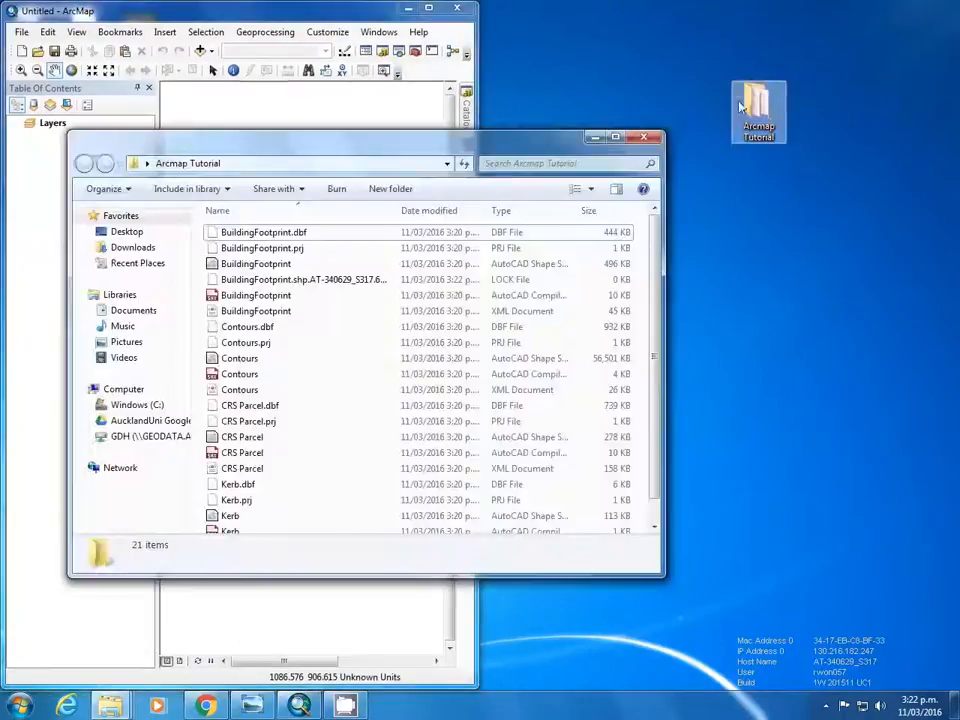
{"action": "key", "text": "ctrl+a"}
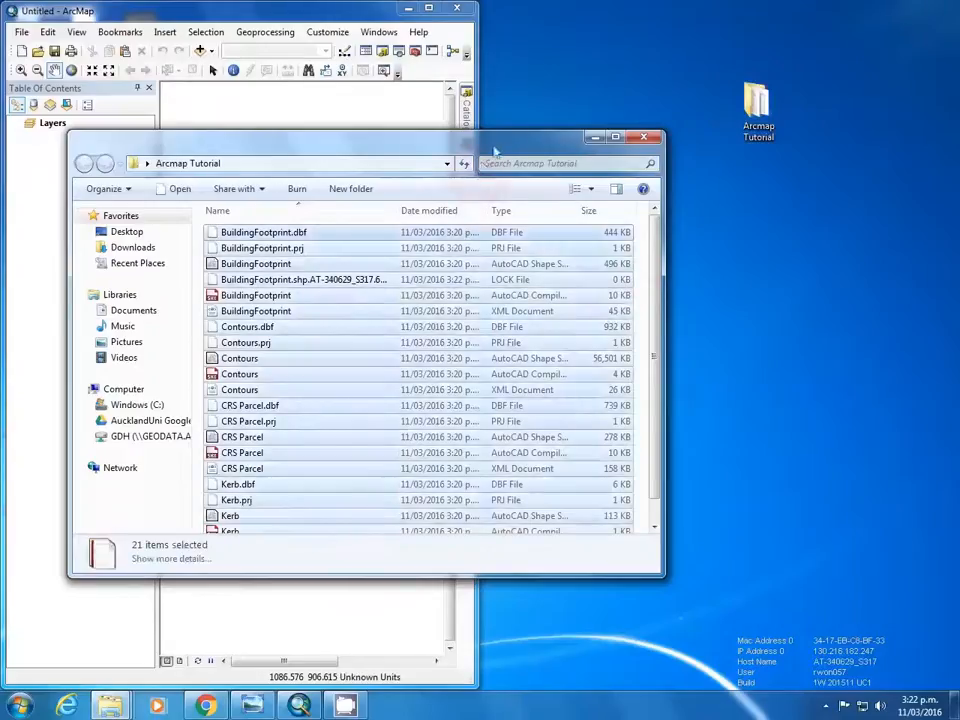
{"action": "left_click_drag", "start_coordinate": [362, 140], "coordinate": [784, 171]}
{"action": "left_click_drag", "start_coordinate": [700, 316], "coordinate": [206, 306]}
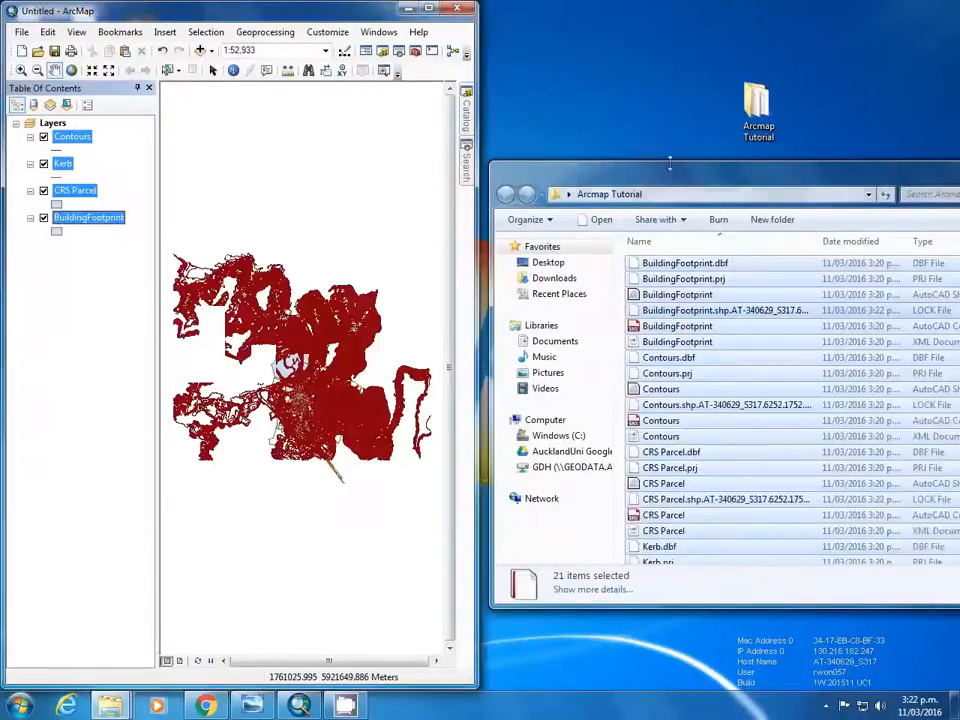
{"action": "left_click_drag", "start_coordinate": [663, 175], "coordinate": [418, 178]}
{"action": "left_click", "coordinate": [771, 172]}
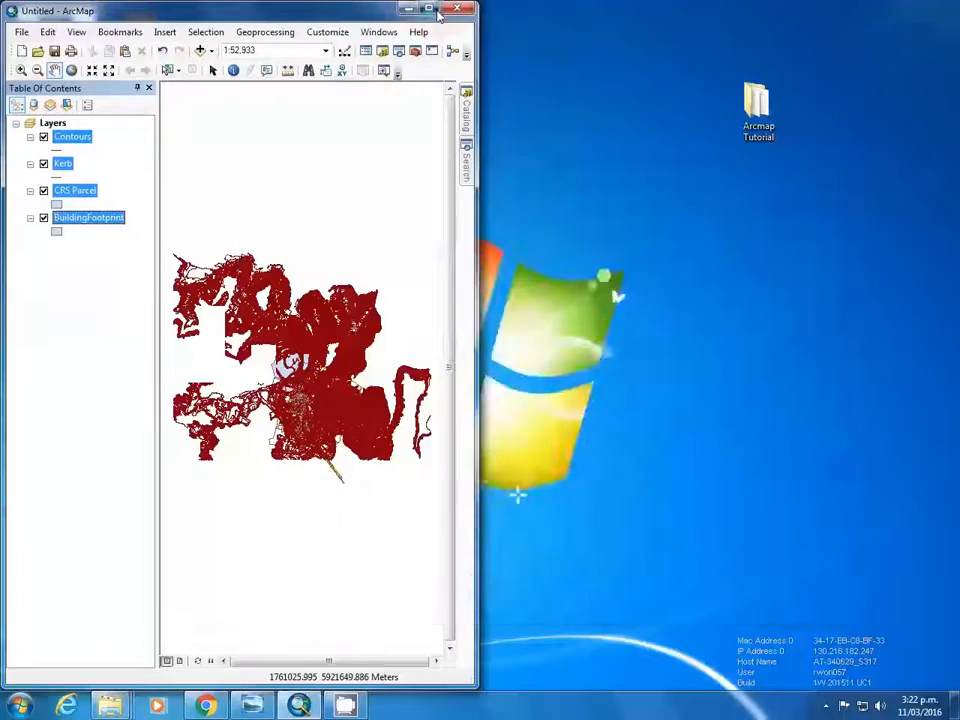
- Maximize ArcMap and turn off the Contours layer so the Newmarket streets and parcels can be viewed at 1:5,000
{"action": "left_click", "coordinate": [429, 8]}
{"action": "left_click_drag", "start_coordinate": [484, 363], "coordinate": [634, 331]}
{"action": "scroll", "coordinate": [441, 333], "scroll_direction": "up", "scroll_amount": 3}
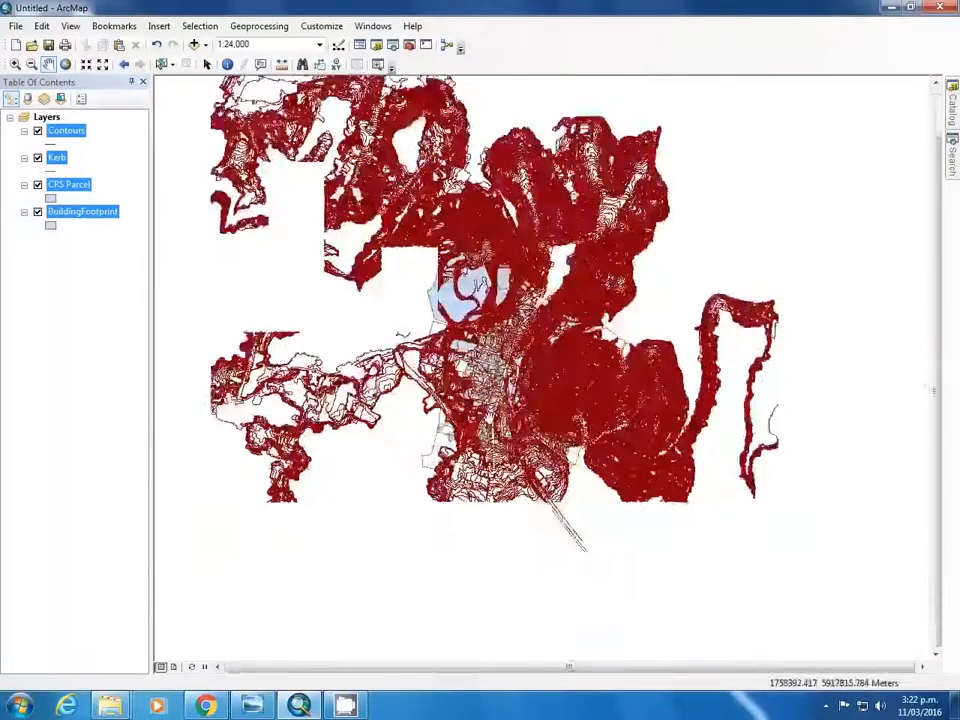
{"action": "scroll", "coordinate": [589, 334], "scroll_direction": "up", "scroll_amount": 3}
{"action": "left_click_drag", "start_coordinate": [587, 338], "coordinate": [555, 331]}
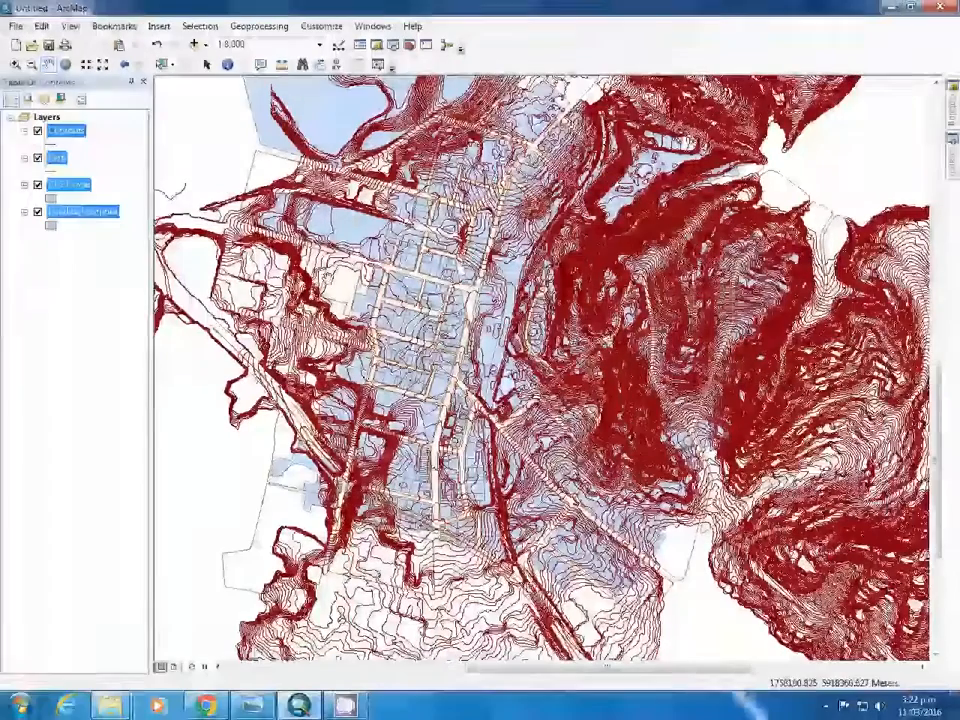
{"action": "left_click_drag", "start_coordinate": [491, 332], "coordinate": [431, 317]}
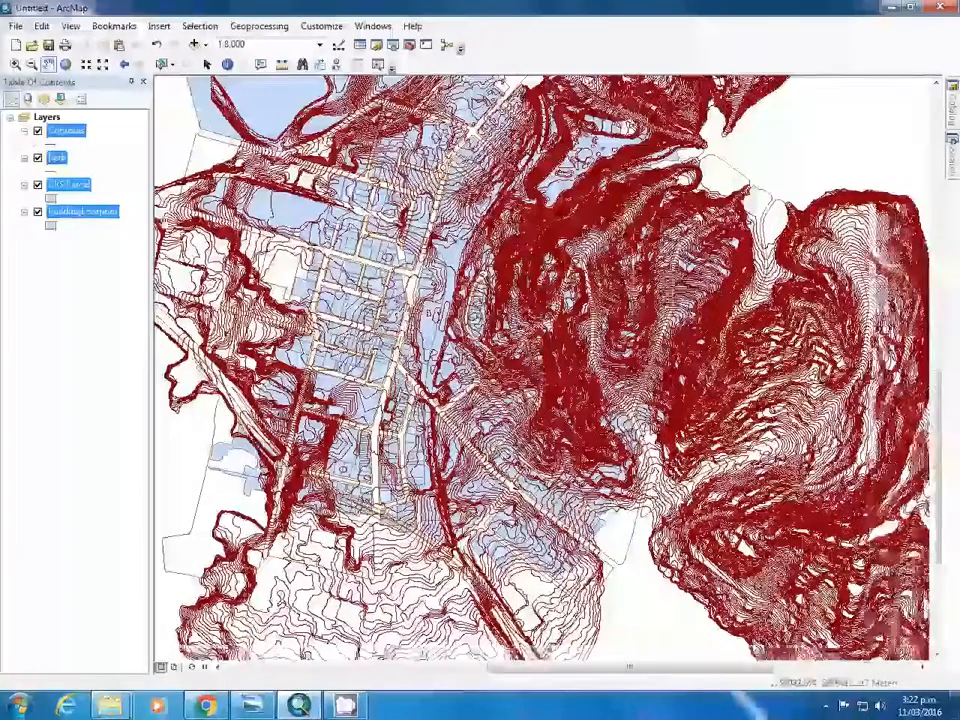
{"action": "left_click", "coordinate": [38, 131]}
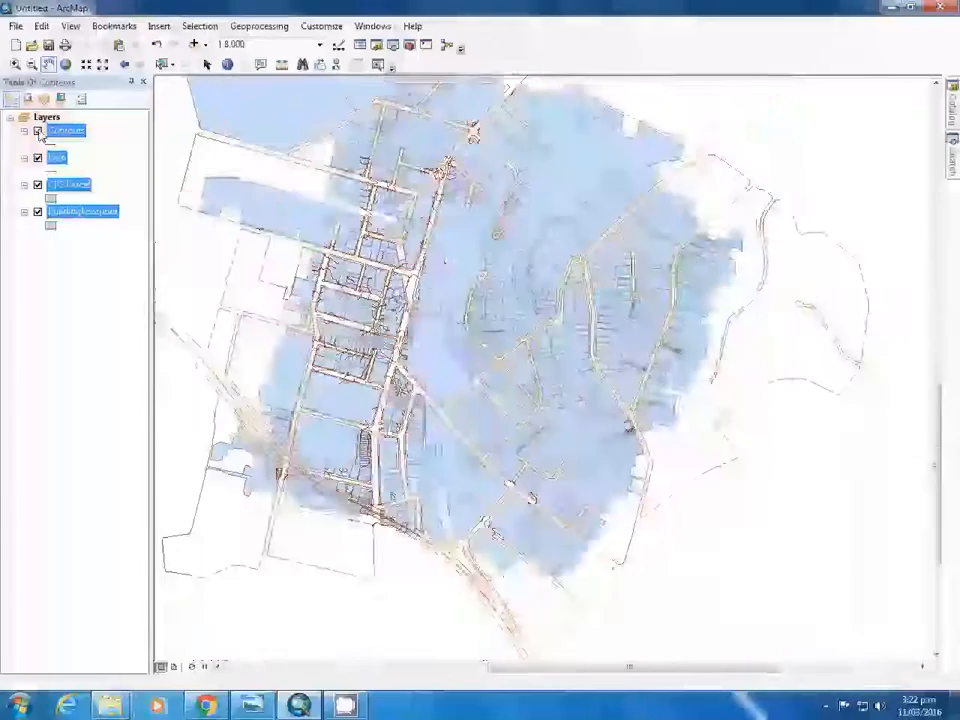
{"action": "scroll", "coordinate": [470, 452], "scroll_direction": "up", "scroll_amount": 3}
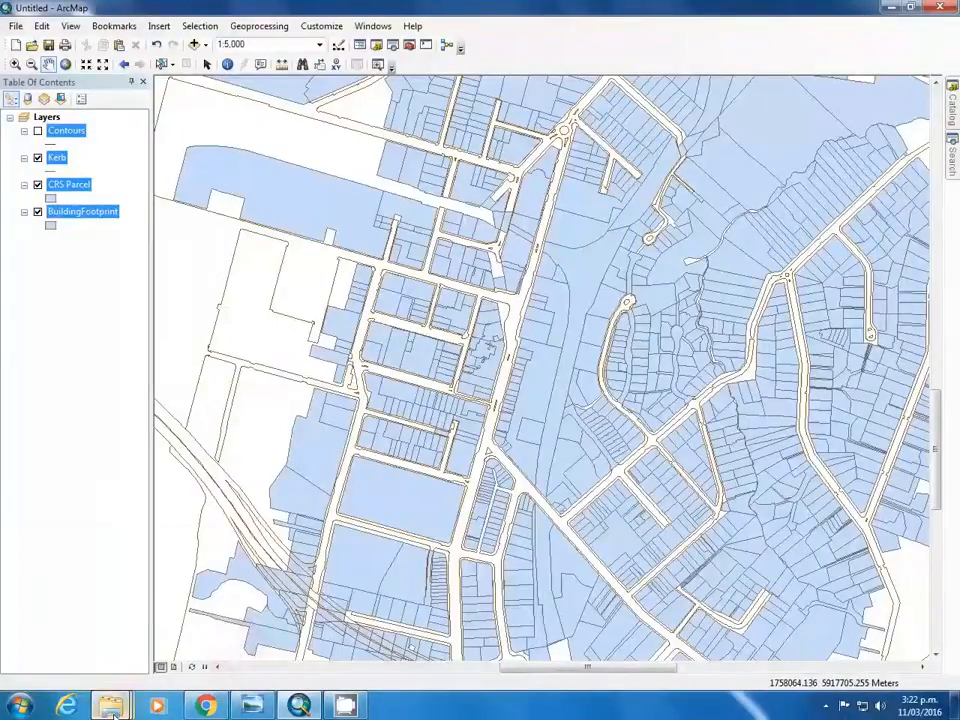
- Set up a network drive mapping in the Computer window for drive Y: with the folder \\geodata.auckland.ac.nz\gdh
{"action": "left_click", "coordinate": [146, 600]}
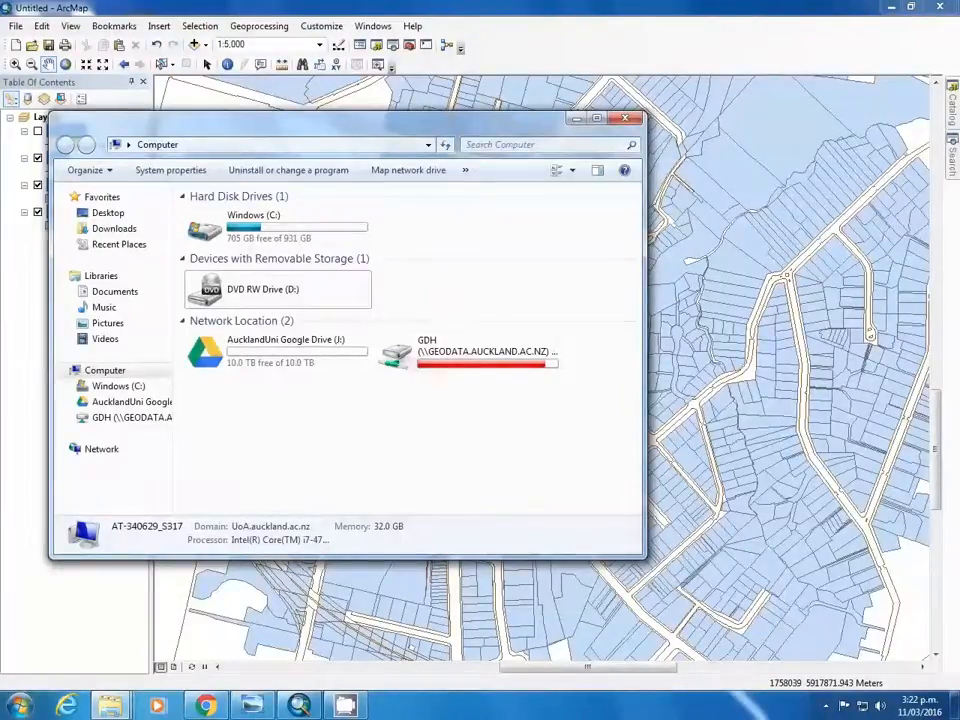
{"action": "key", "text": "super"}
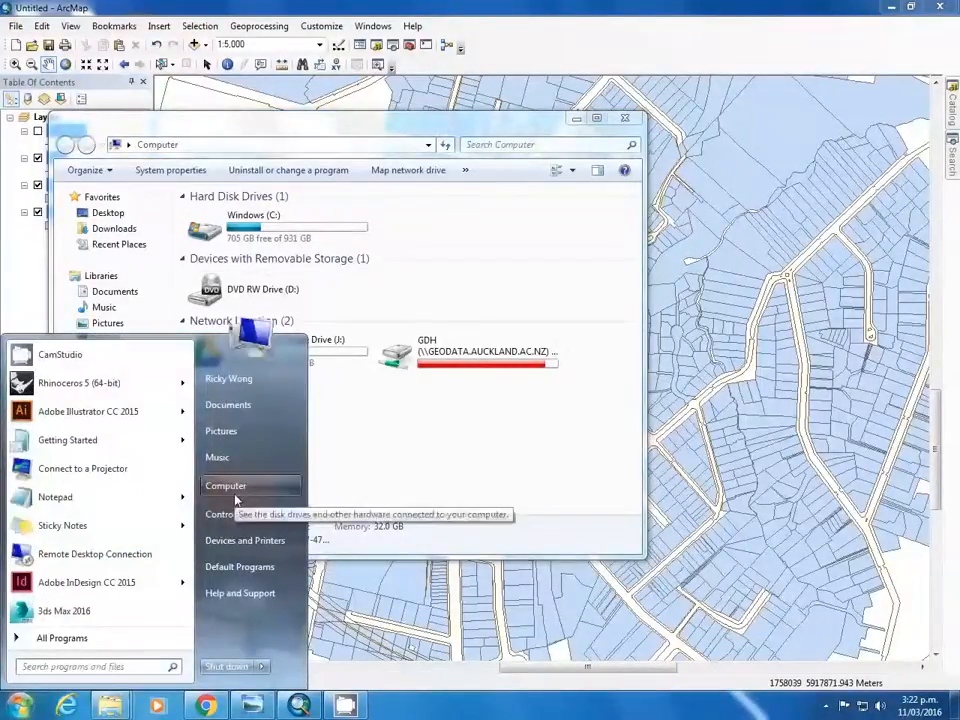
{"action": "left_click", "coordinate": [531, 461]}
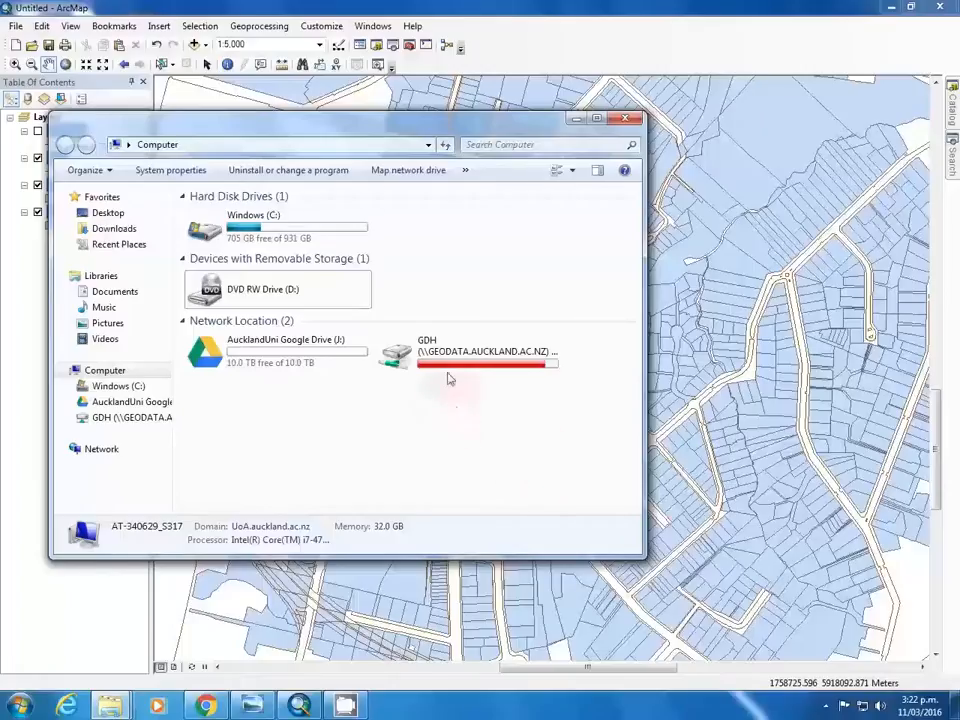
{"action": "left_click", "coordinate": [420, 172]}
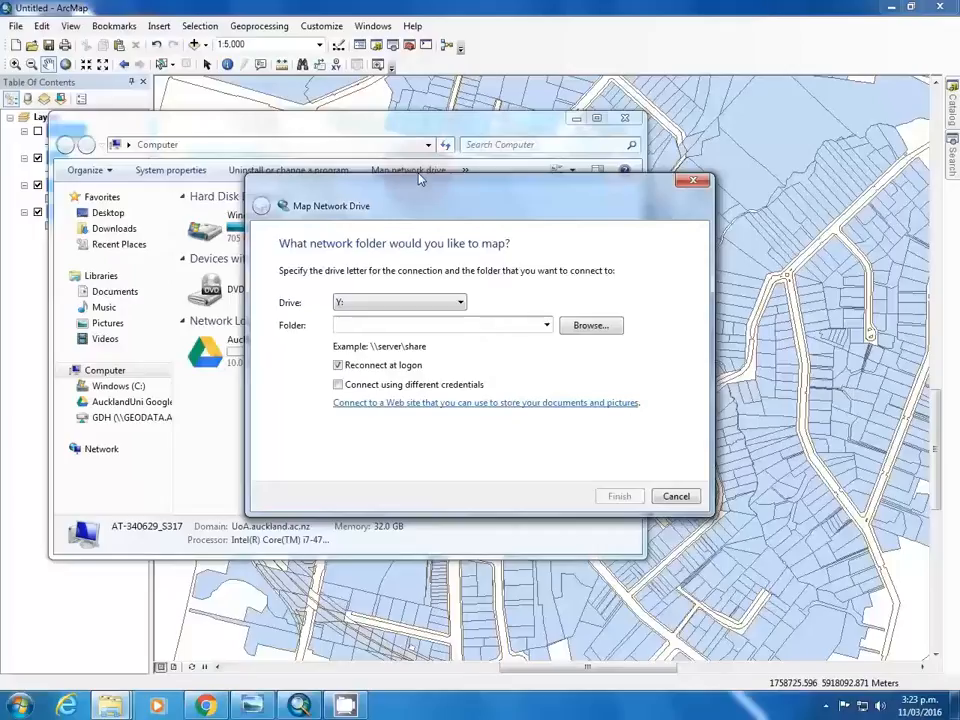
{"action": "type", "text": "\\\\"}
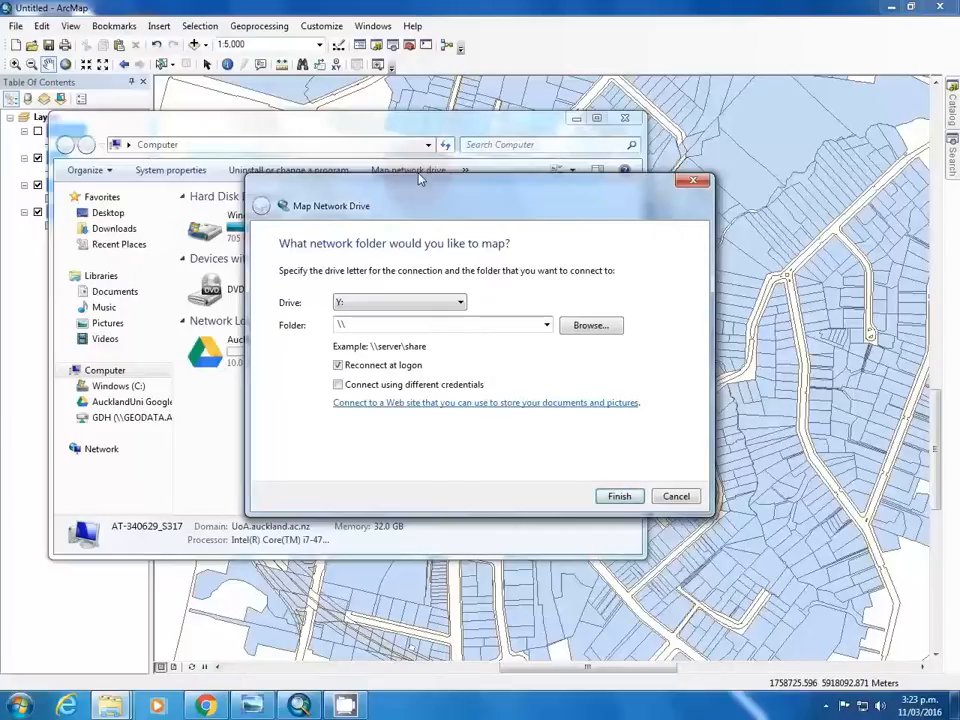
{"action": "type", "text": "geodata.auckland.a"}
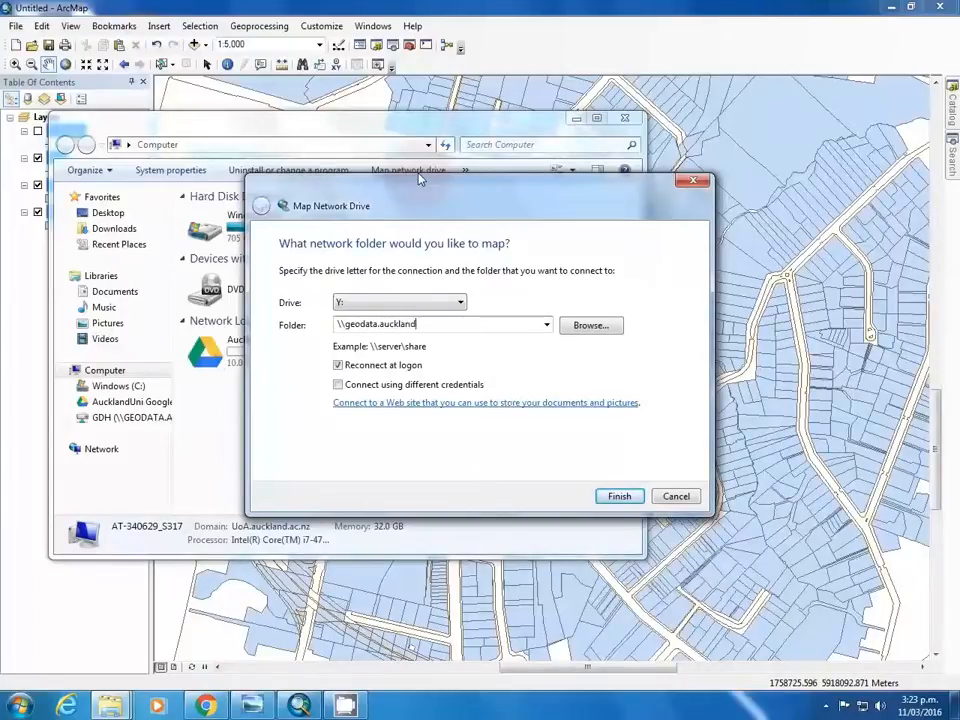
{"action": "type", "text": "c.nz\\gdh"}
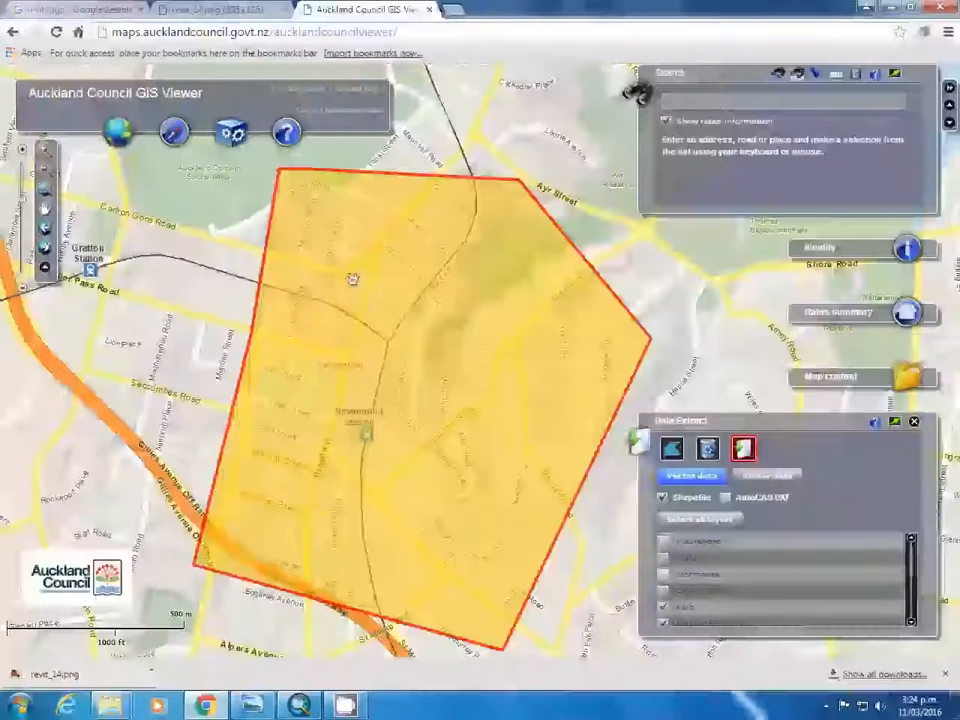
- Search the web for "mac arcgis" in a new browser tab, and cancel the pending network drive mapping
{"action": "left_click", "coordinate": [455, 10]}
{"action": "type", "text": "mac a"}
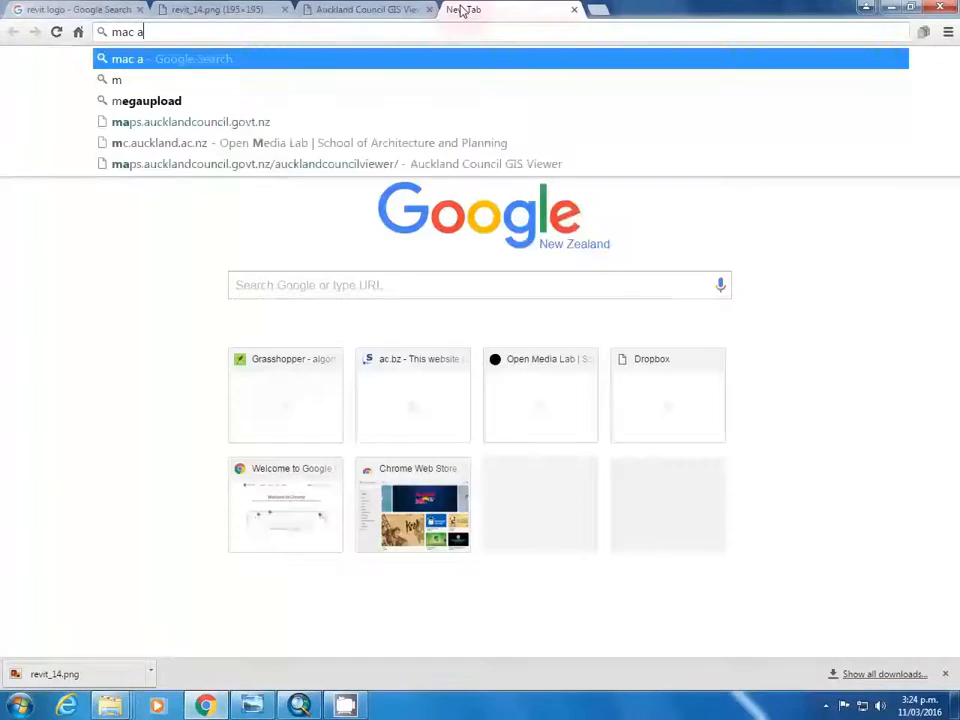
{"action": "type", "text": "rcgis"}
{"action": "key", "text": "Return"}
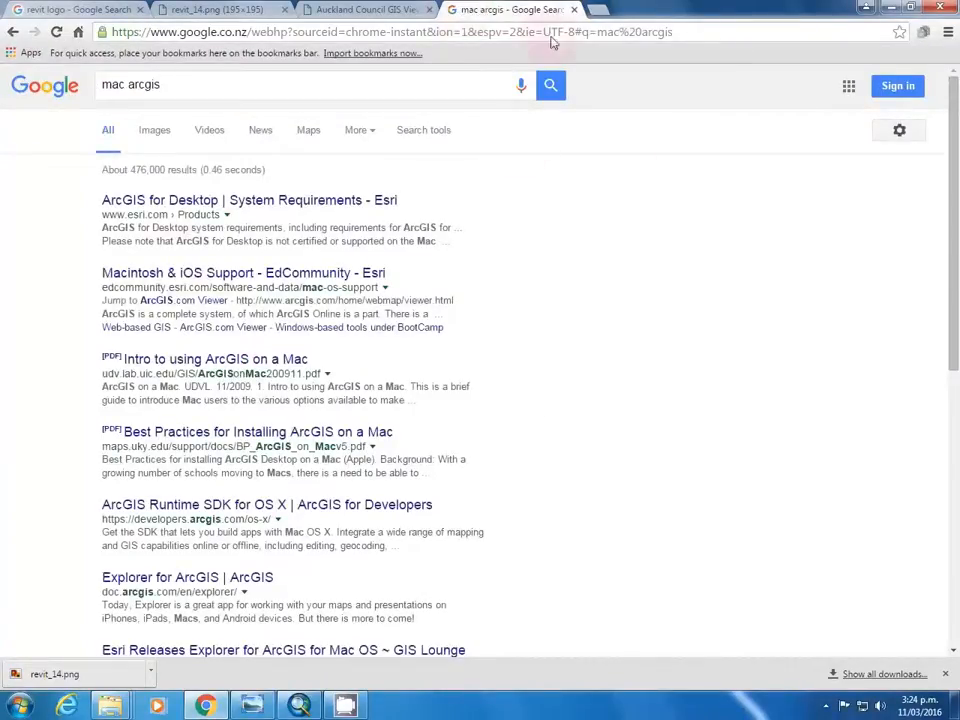
{"action": "middle_click", "coordinate": [532, 8]}
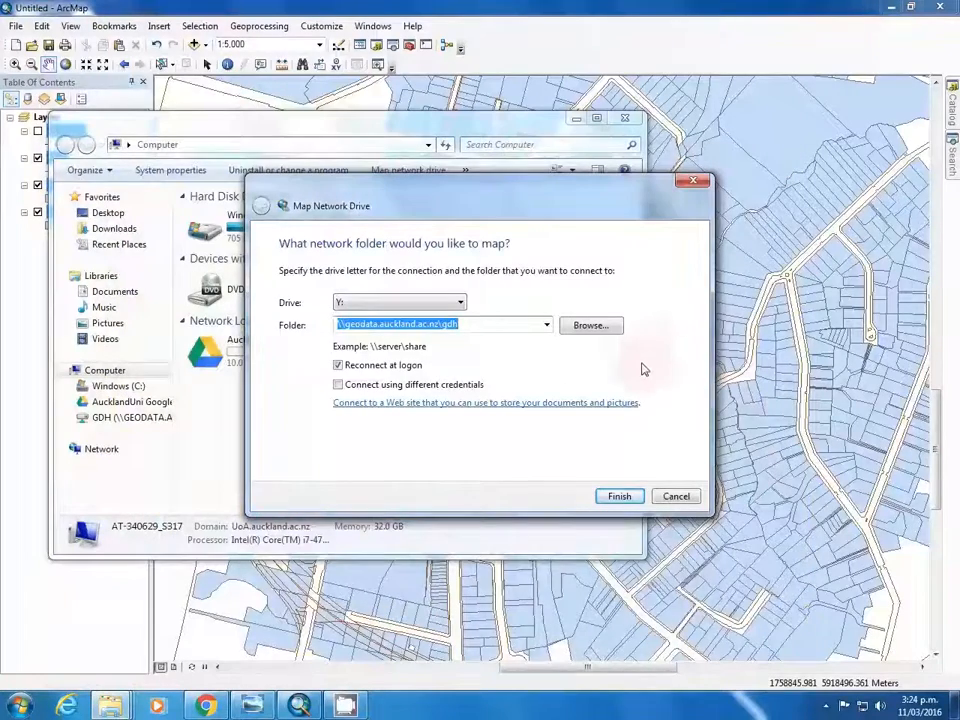
{"action": "left_click", "coordinate": [676, 496]}
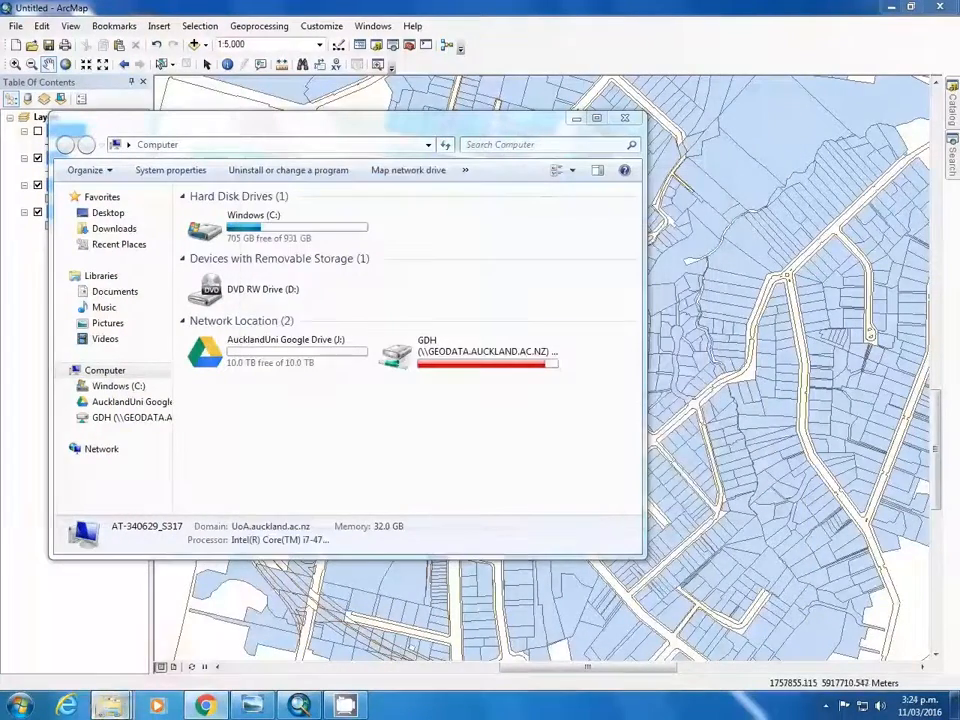
- Bring up the GDH network drive window, maximize it, and open its Auckland Council folder
{"action": "mouse_move", "coordinate": [110, 706]}
{"action": "left_click", "coordinate": [316, 637]}
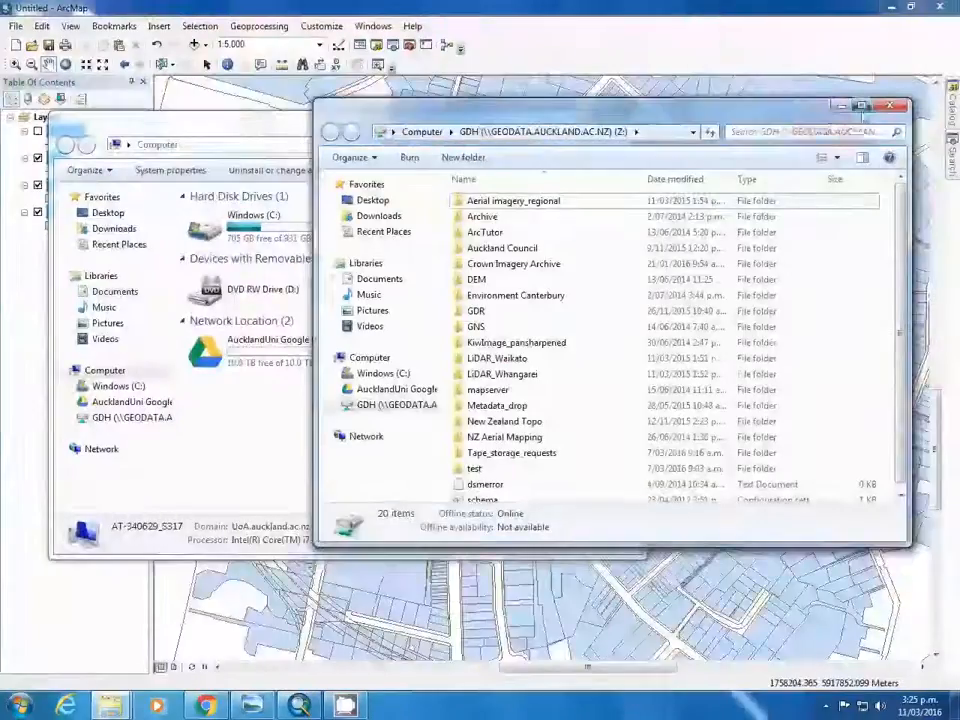
{"action": "left_click", "coordinate": [859, 106]}
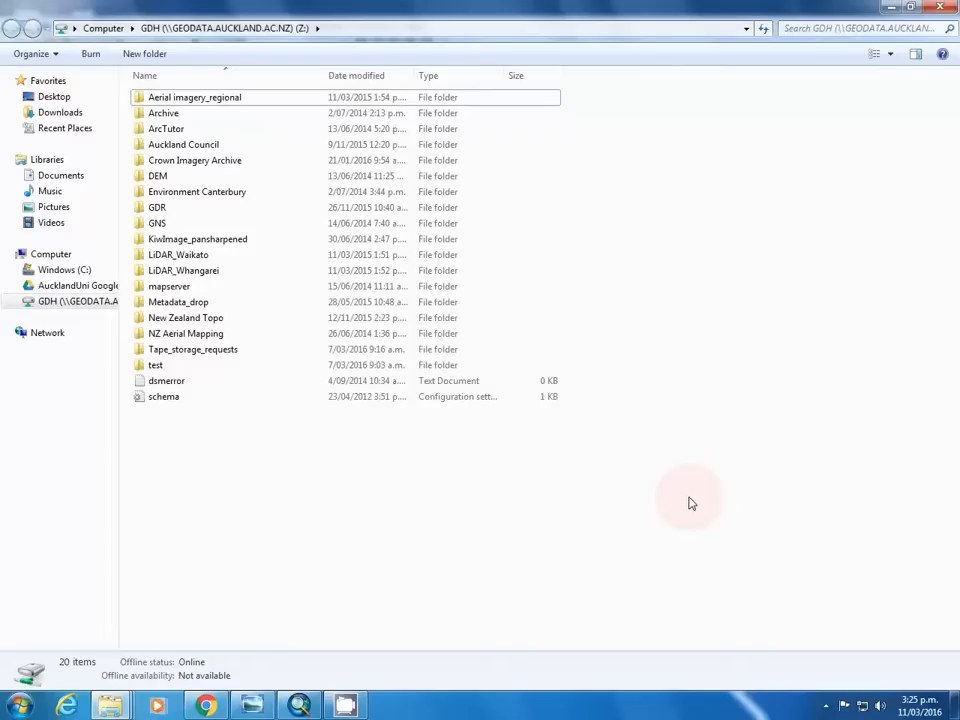
{"action": "left_click", "coordinate": [240, 148]}
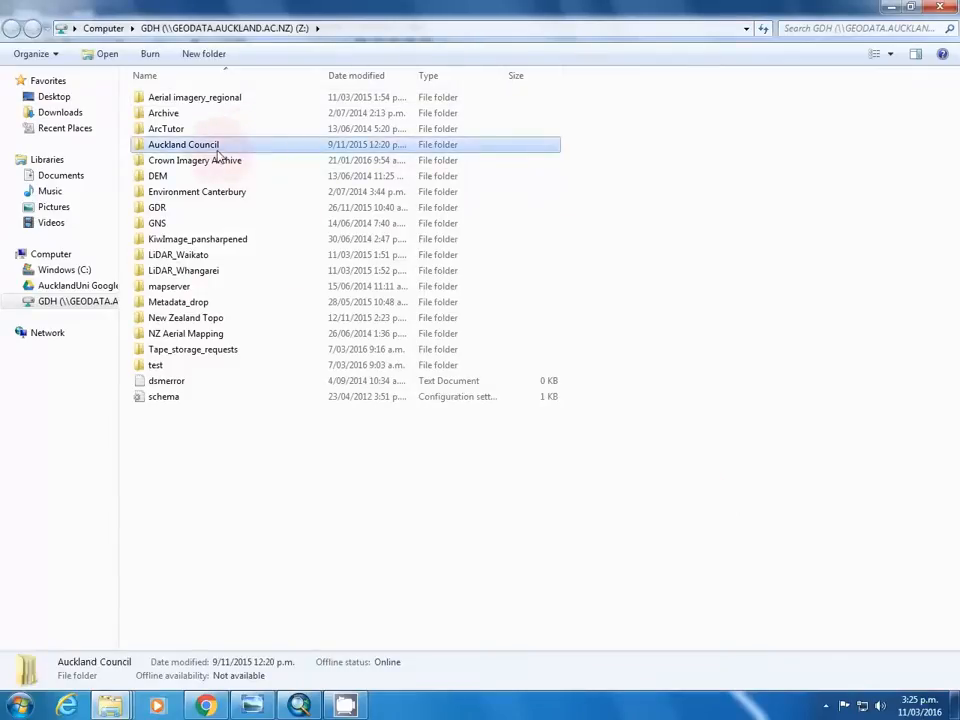
{"action": "double_click", "coordinate": [217, 155]}
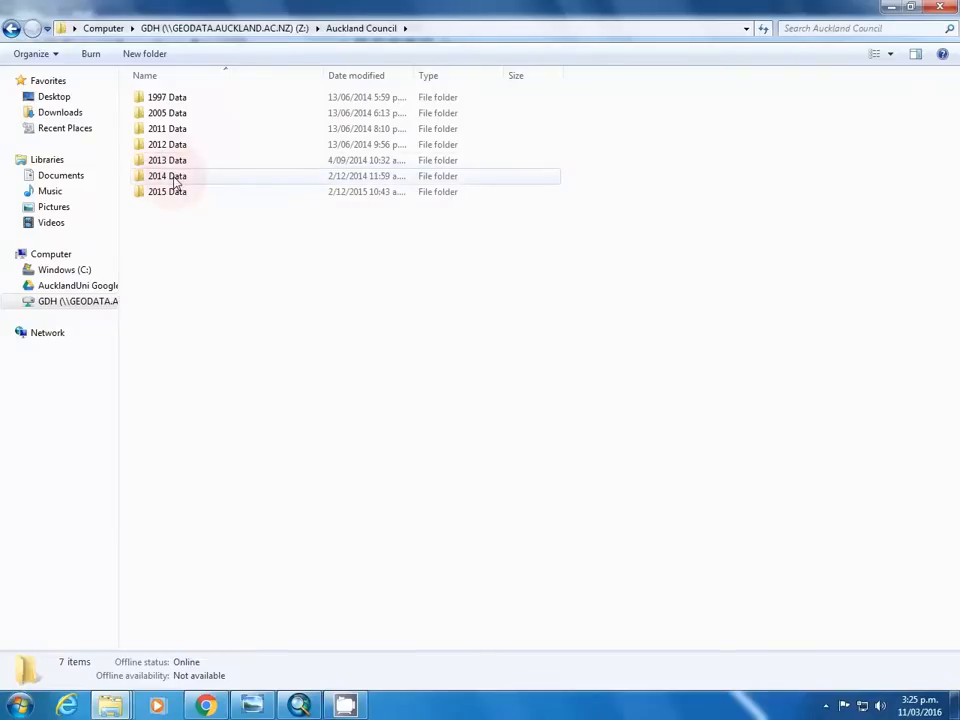
- Open the 2013 Data folder and look over its dataset folders, such as Address, Road_and_Kerb and Parcel
{"action": "left_click", "coordinate": [177, 167]}
{"action": "left_click", "coordinate": [177, 167]}
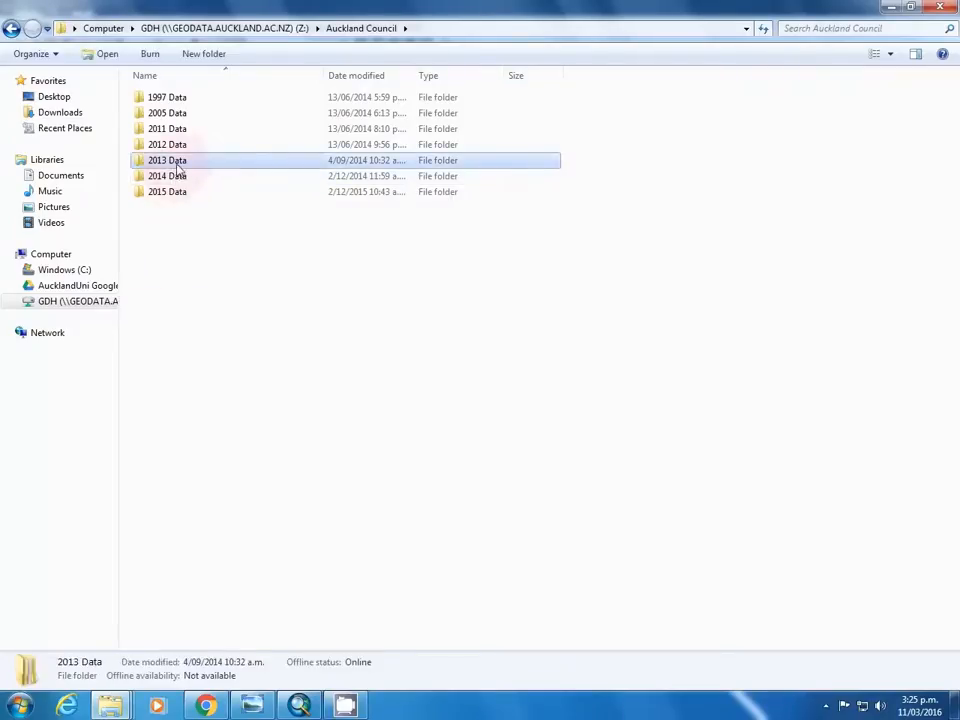
{"action": "double_click", "coordinate": [225, 160]}
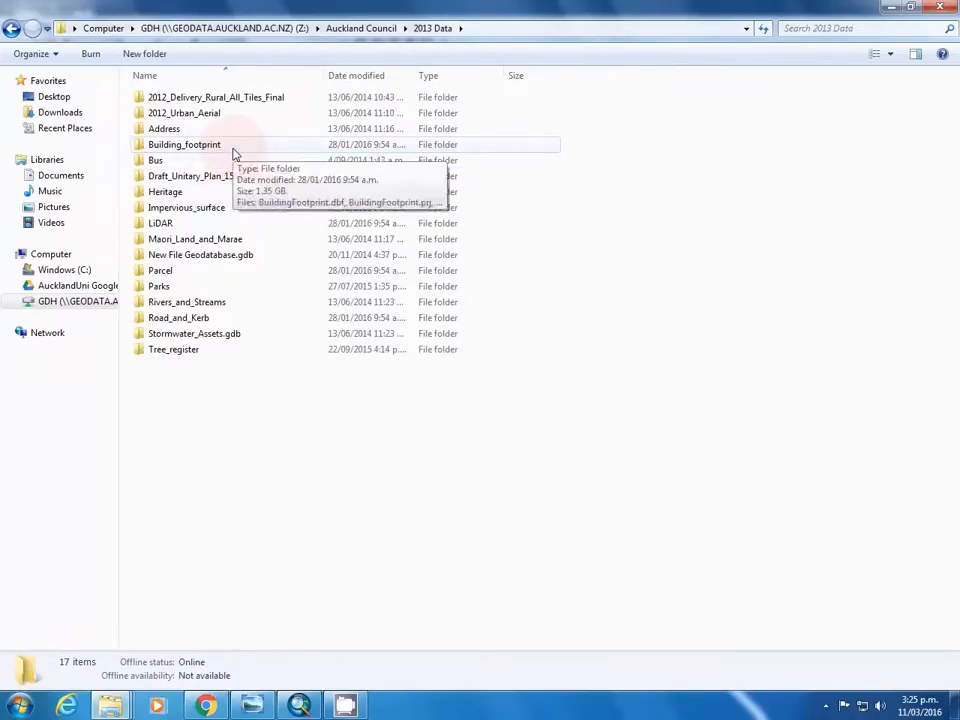
{"action": "left_click", "coordinate": [239, 131]}
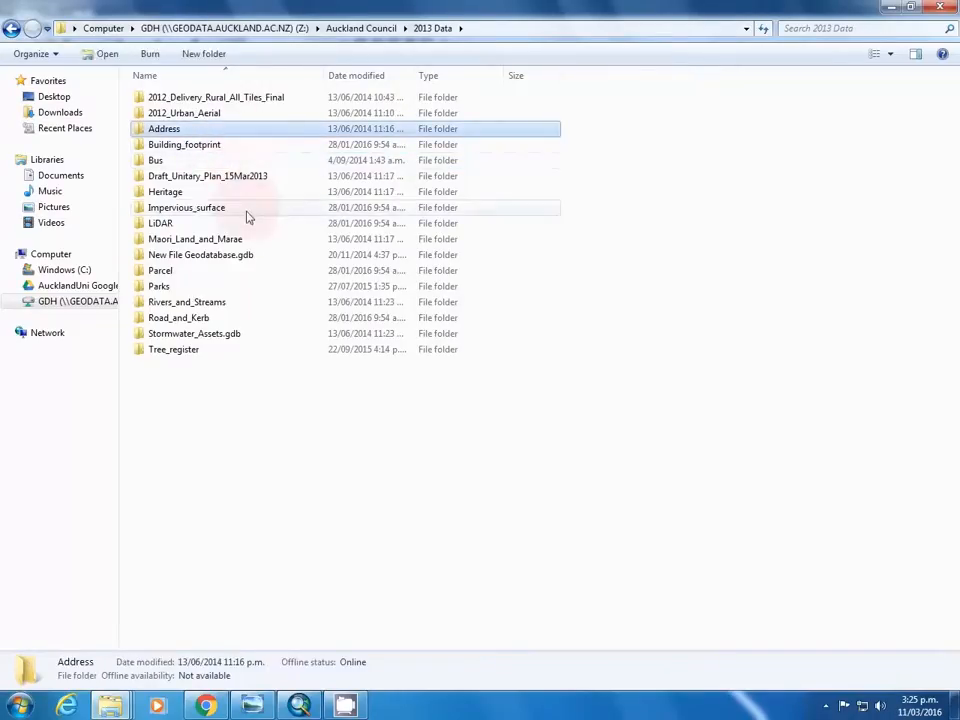
{"action": "left_click", "coordinate": [311, 419]}
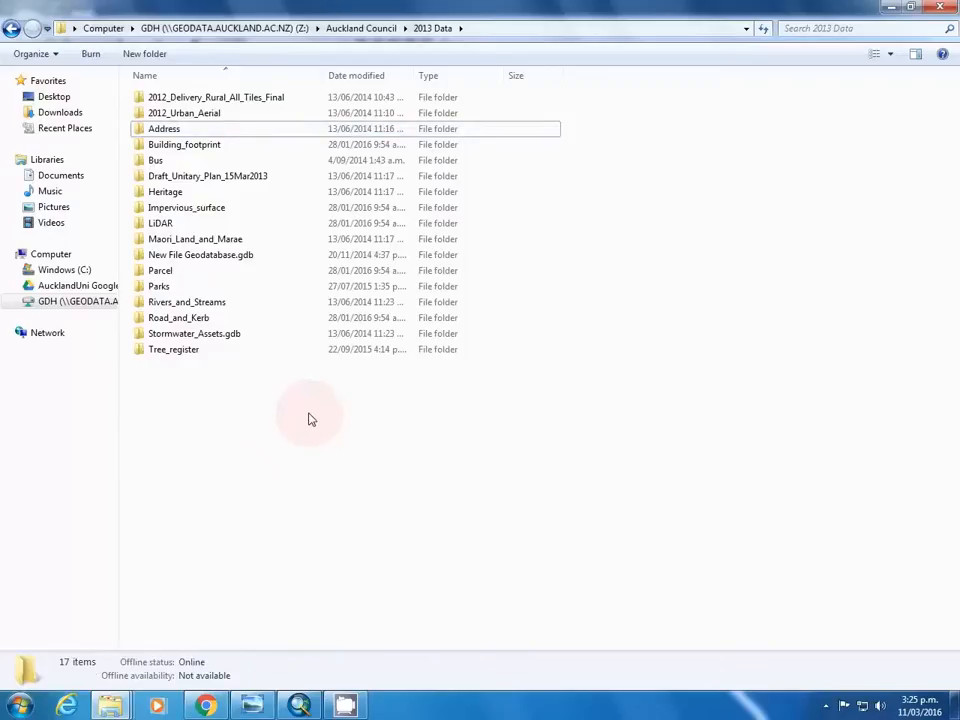
{"action": "left_click", "coordinate": [12, 30]}
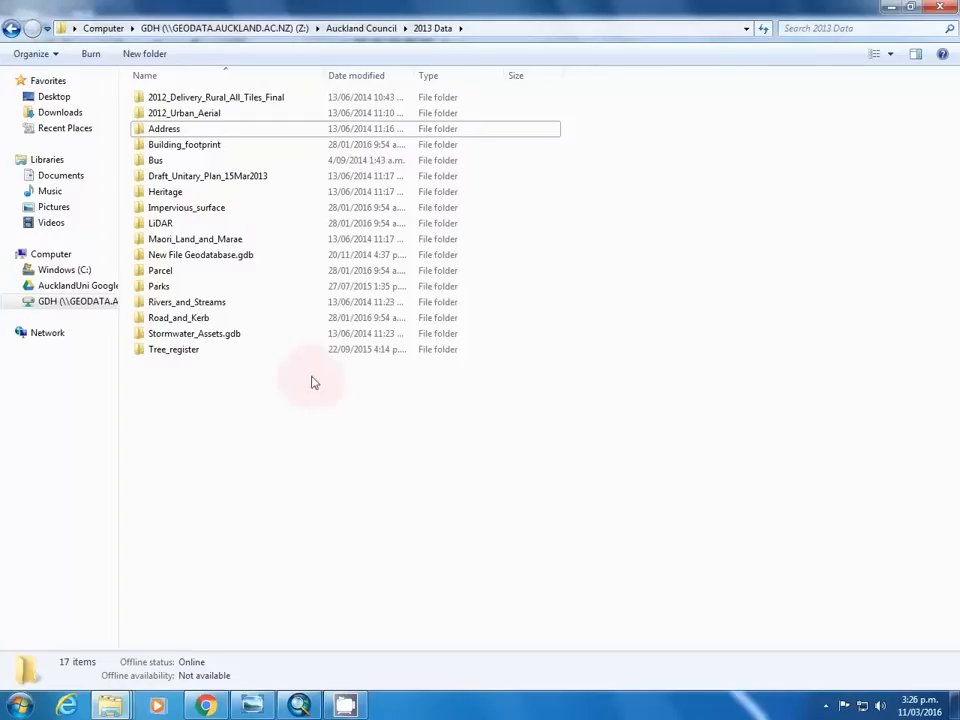
{"action": "left_click", "coordinate": [238, 317]}
{"action": "left_click", "coordinate": [261, 271]}
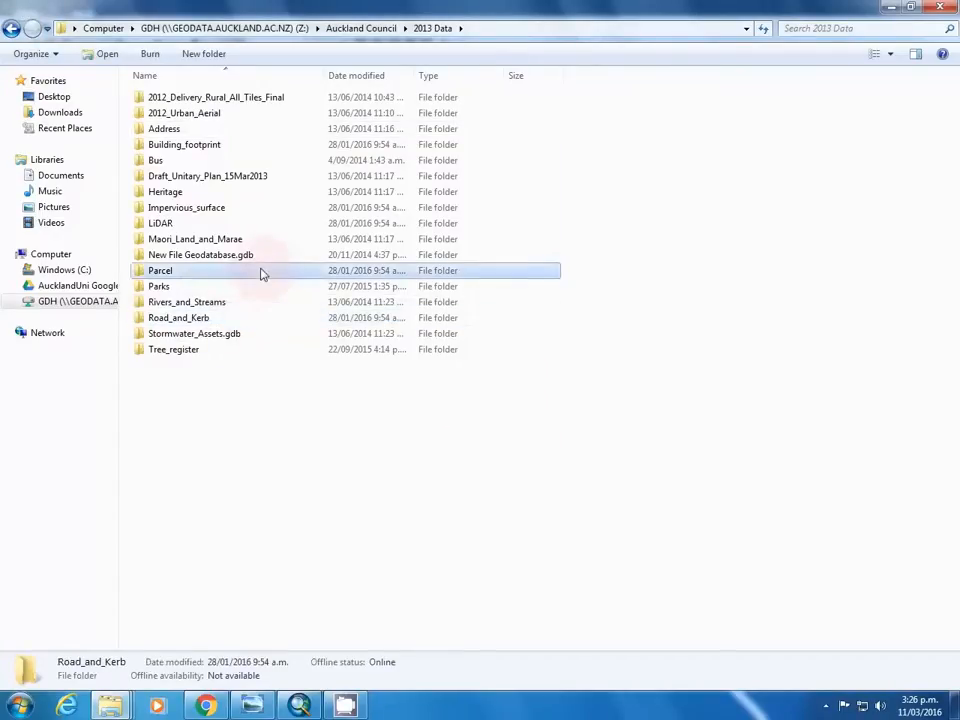
{"action": "left_click", "coordinate": [364, 594]}
- Go back to Auckland Council, open 2014 Data, and look through the files of 1m_DEM_Geodatabase.gdb before returning to 2014 Data
{"action": "left_click", "coordinate": [11, 29]}
{"action": "left_click", "coordinate": [187, 284]}
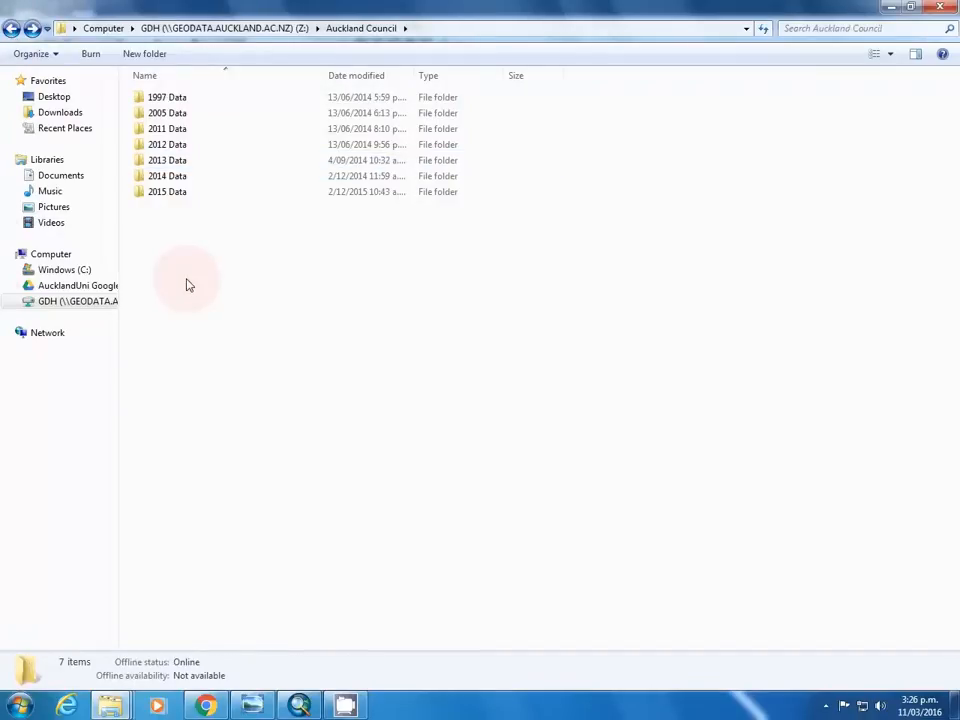
{"action": "left_click", "coordinate": [196, 182]}
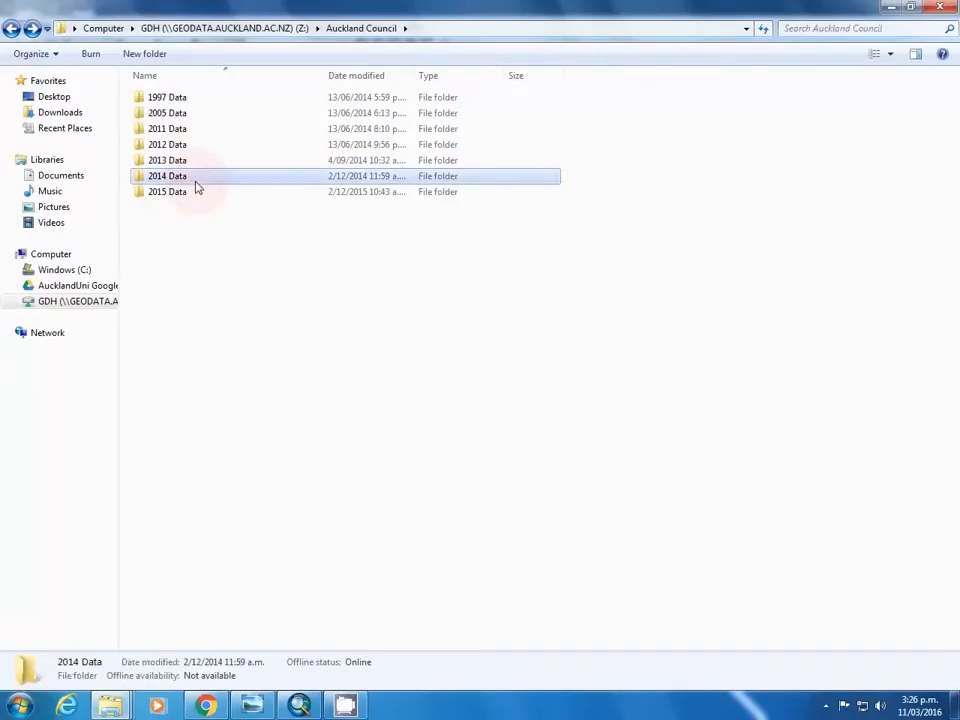
{"action": "double_click", "coordinate": [196, 187]}
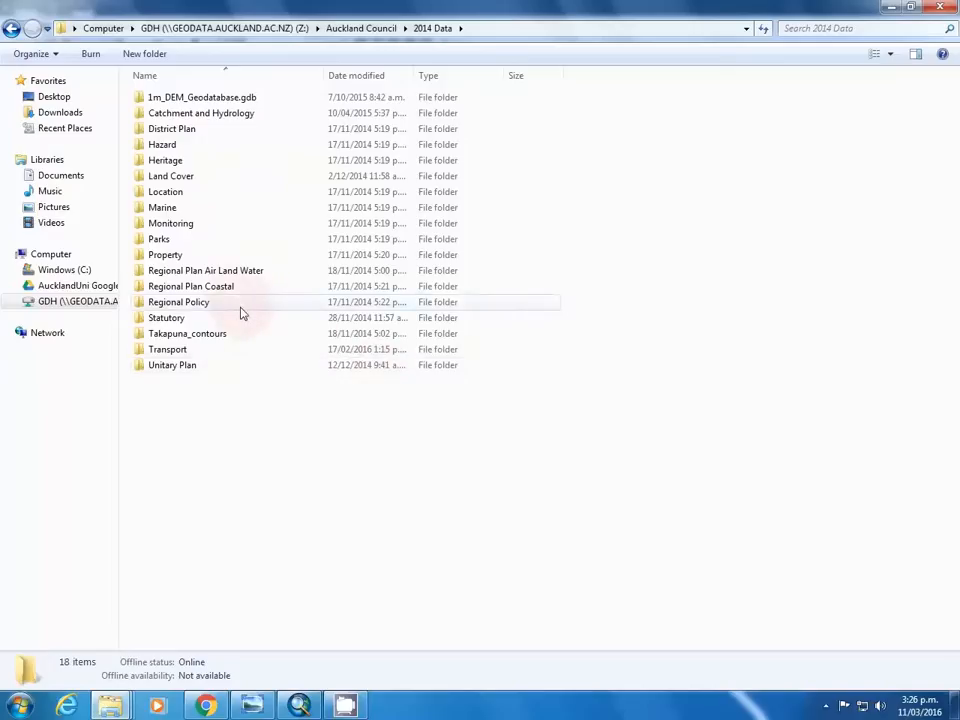
{"action": "double_click", "coordinate": [247, 101]}
{"action": "scroll", "coordinate": [289, 306], "scroll_direction": "down", "scroll_amount": 4}
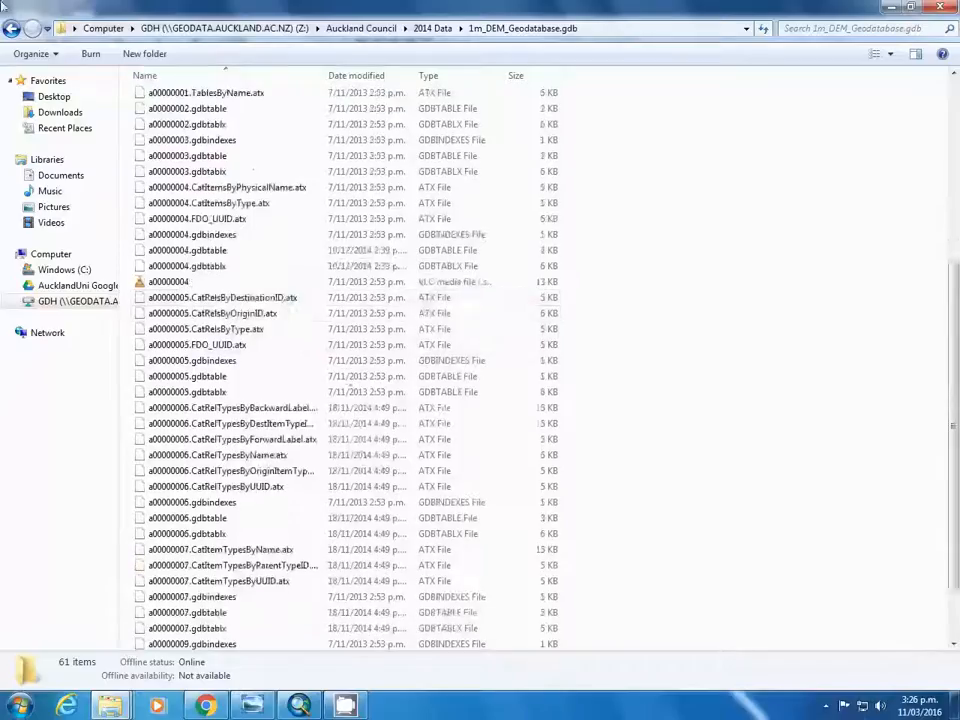
{"action": "scroll", "coordinate": [486, 317], "scroll_direction": "up", "scroll_amount": 3}
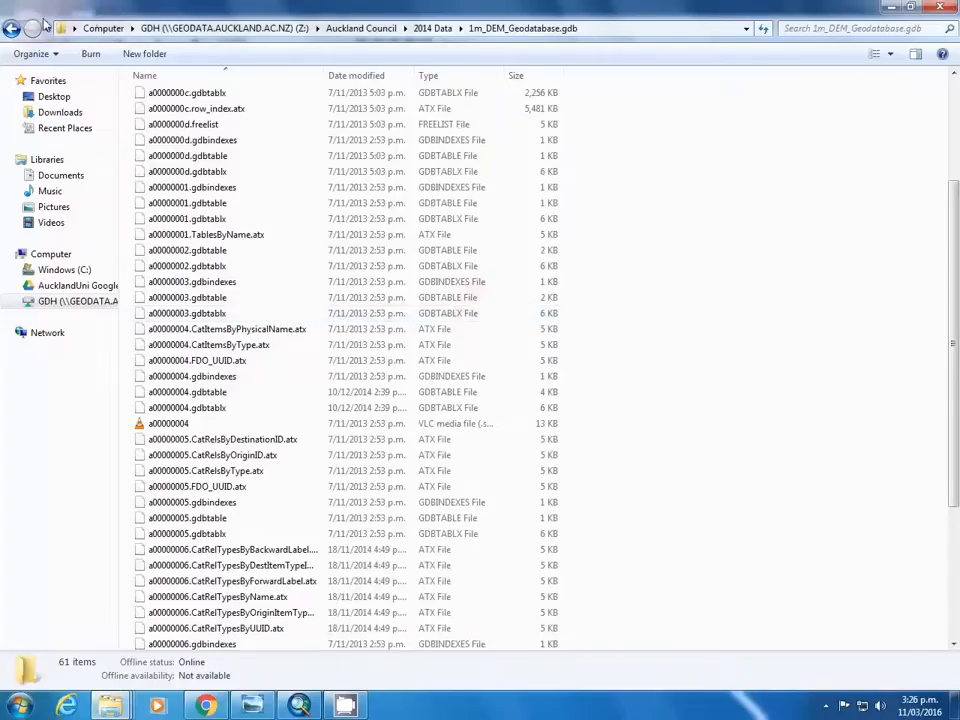
{"action": "left_click", "coordinate": [12, 29]}
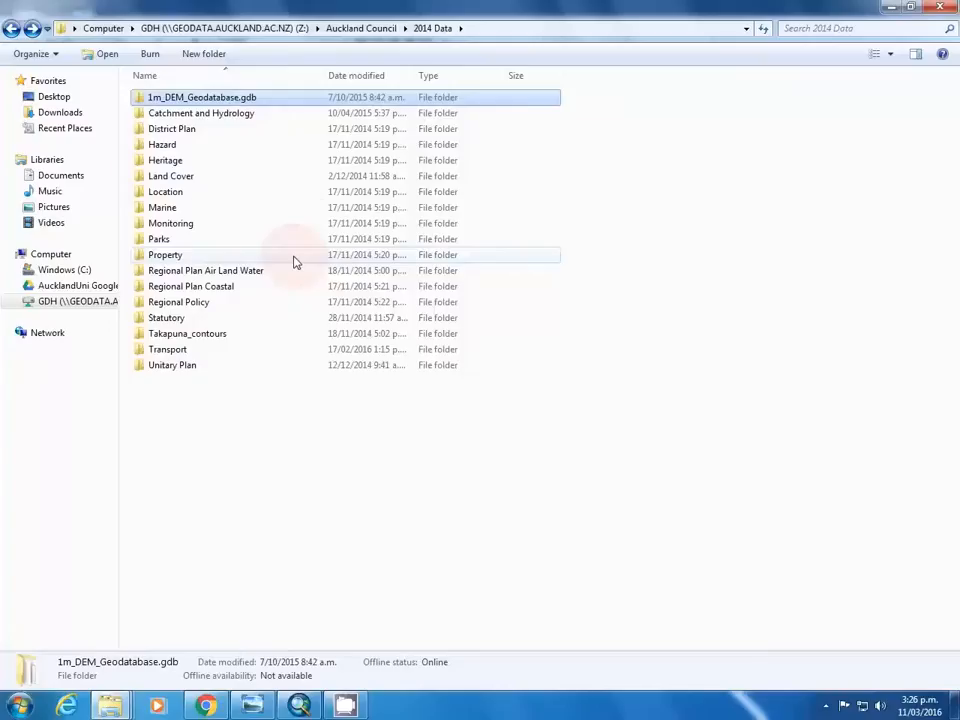
- Return to the 2013 Data folder and look inside its 2012_Urban_Aerial folder
{"action": "left_click", "coordinate": [16, 34]}
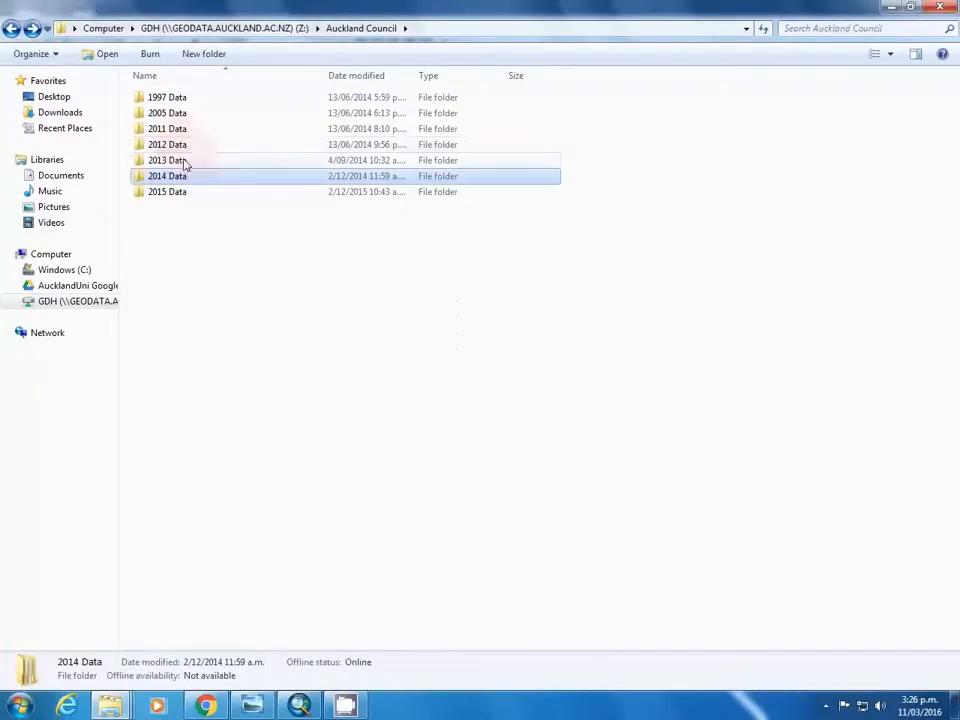
{"action": "double_click", "coordinate": [186, 159]}
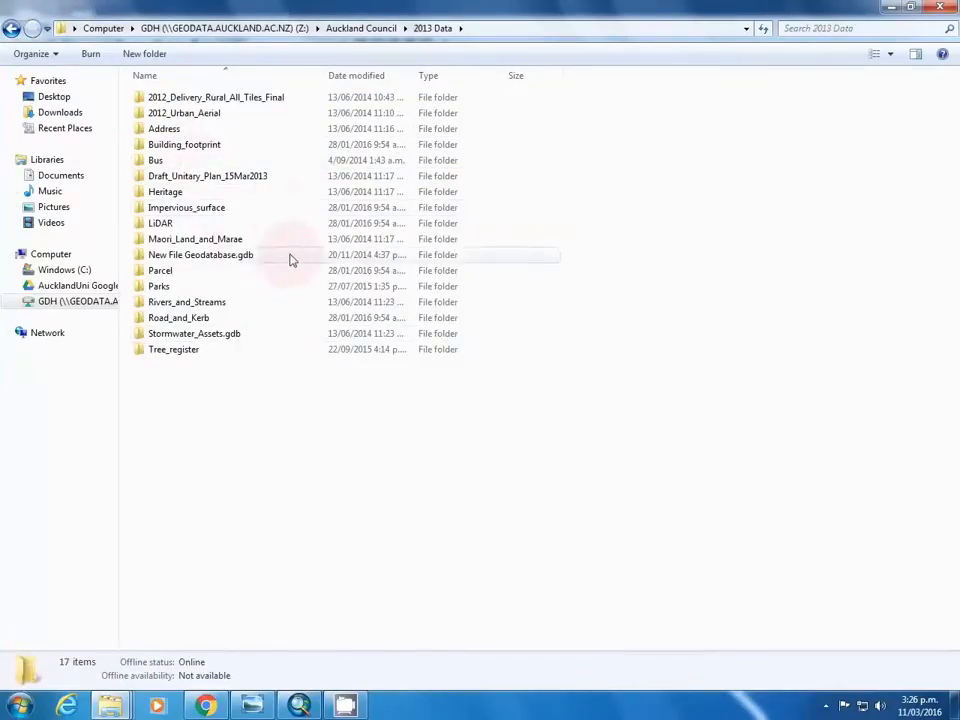
{"action": "double_click", "coordinate": [268, 119]}
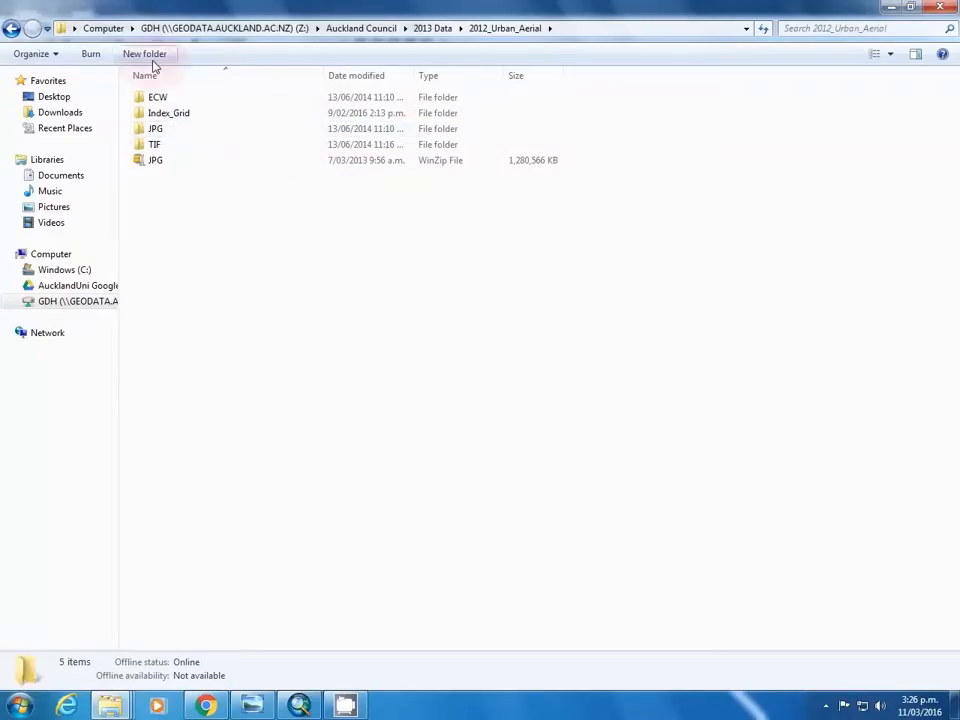
{"action": "key", "text": "BackSpace"}
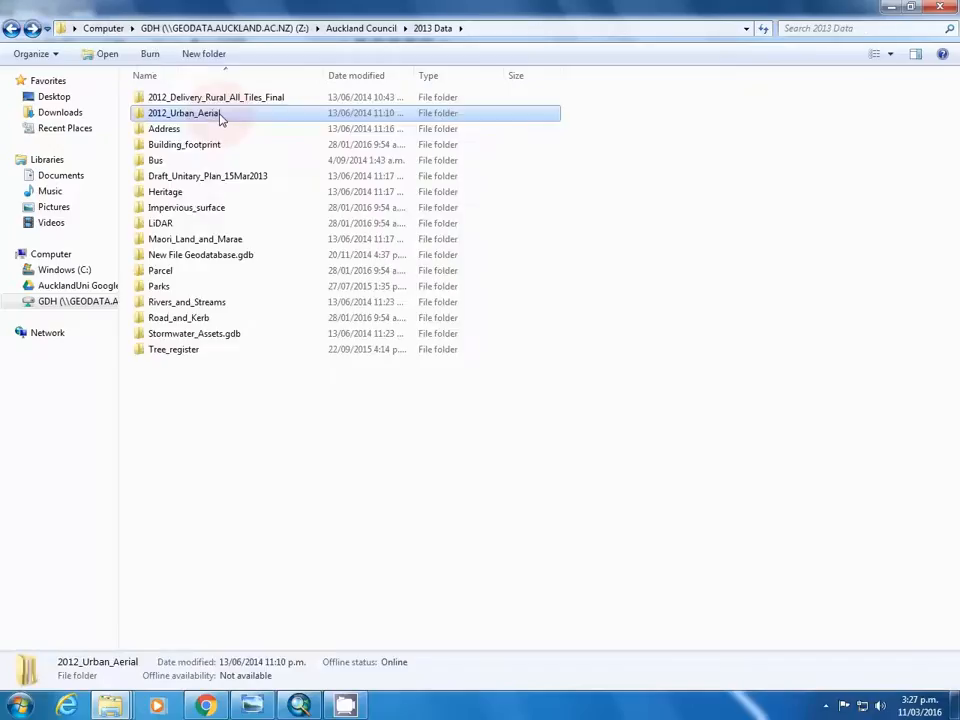
{"action": "mouse_move", "coordinate": [225, 120]}
{"action": "double_click", "coordinate": [305, 120]}
{"action": "key", "text": "BackSpace"}
- Examine the rural mosaic files in the Mosaics folder of 2012_Delivery_Rural_All_Tiles_Final, and go back to 2013 Data
{"action": "double_click", "coordinate": [302, 99]}
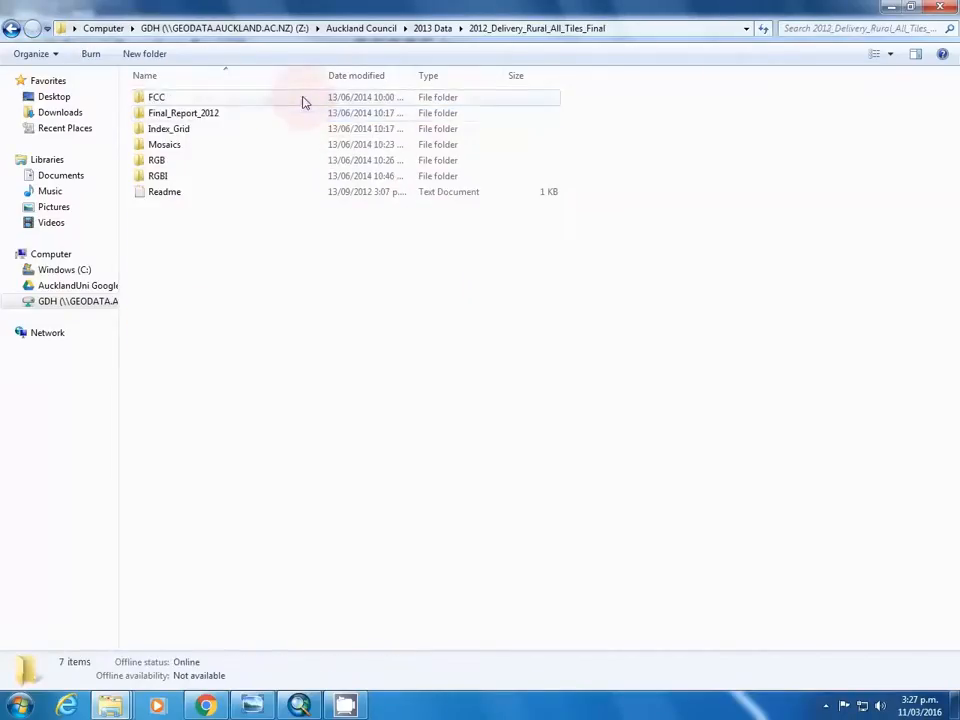
{"action": "left_click", "coordinate": [319, 149]}
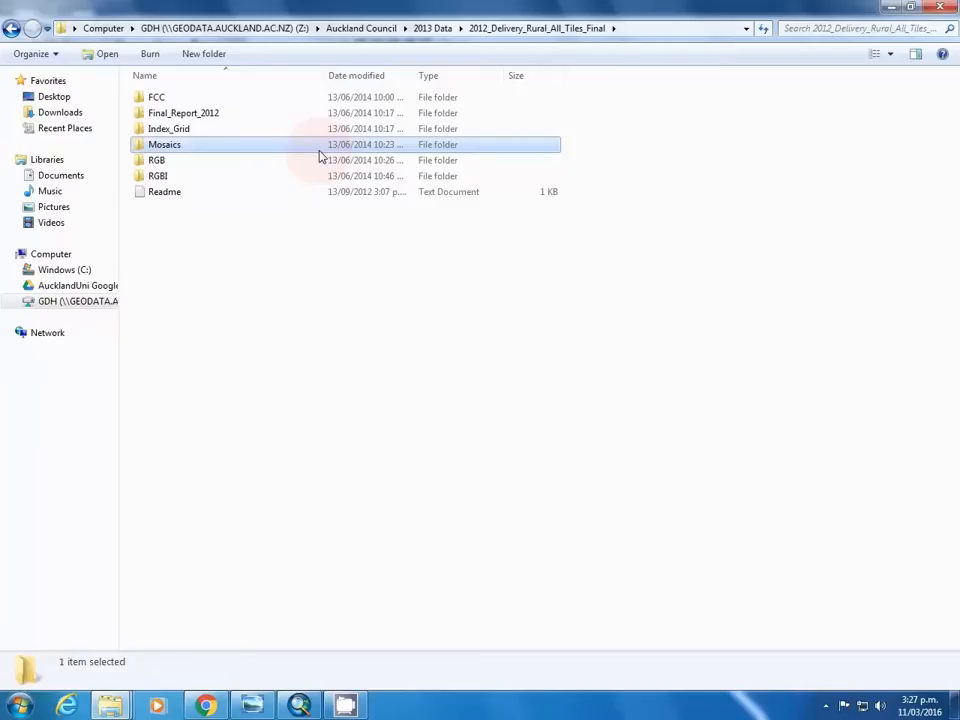
{"action": "double_click", "coordinate": [319, 150]}
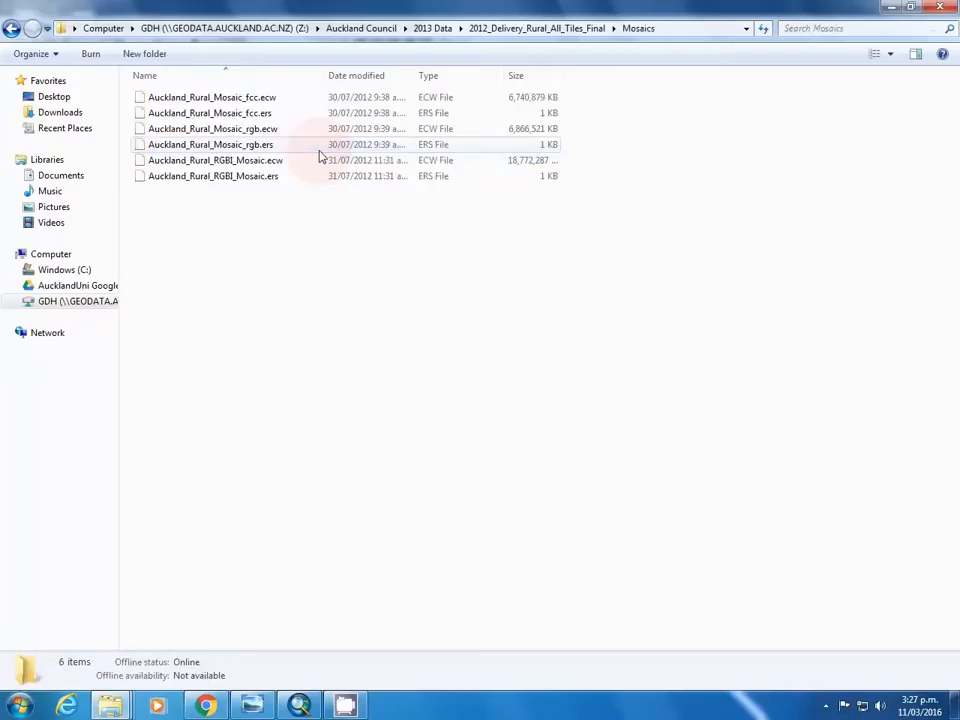
{"action": "left_click_drag", "start_coordinate": [319, 250], "coordinate": [306, 68]}
{"action": "left_click", "coordinate": [321, 236]}
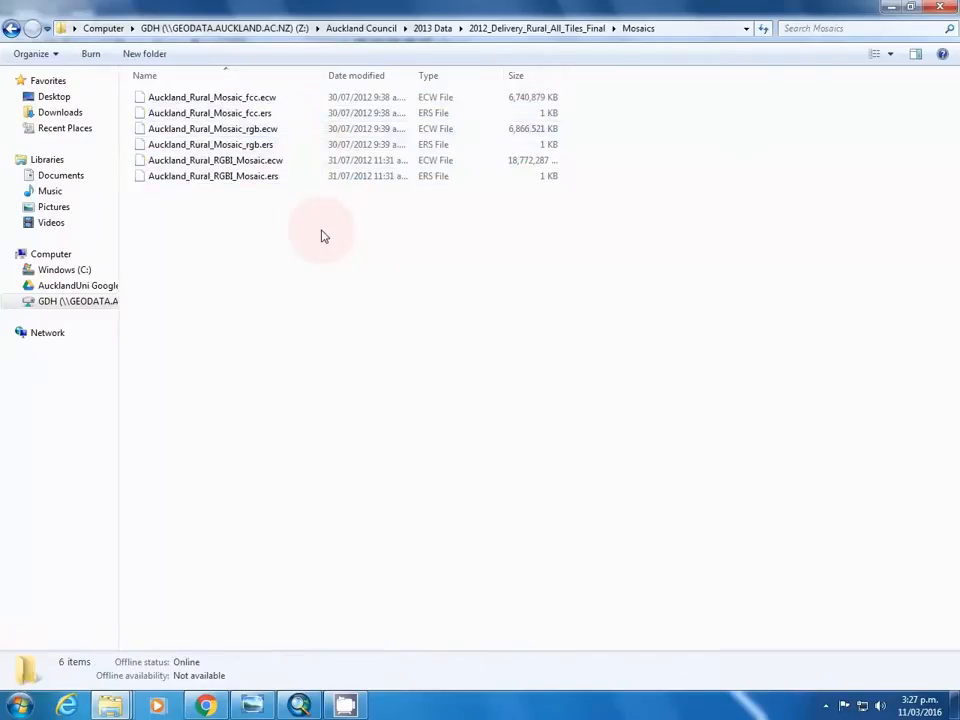
{"action": "left_click", "coordinate": [308, 131]}
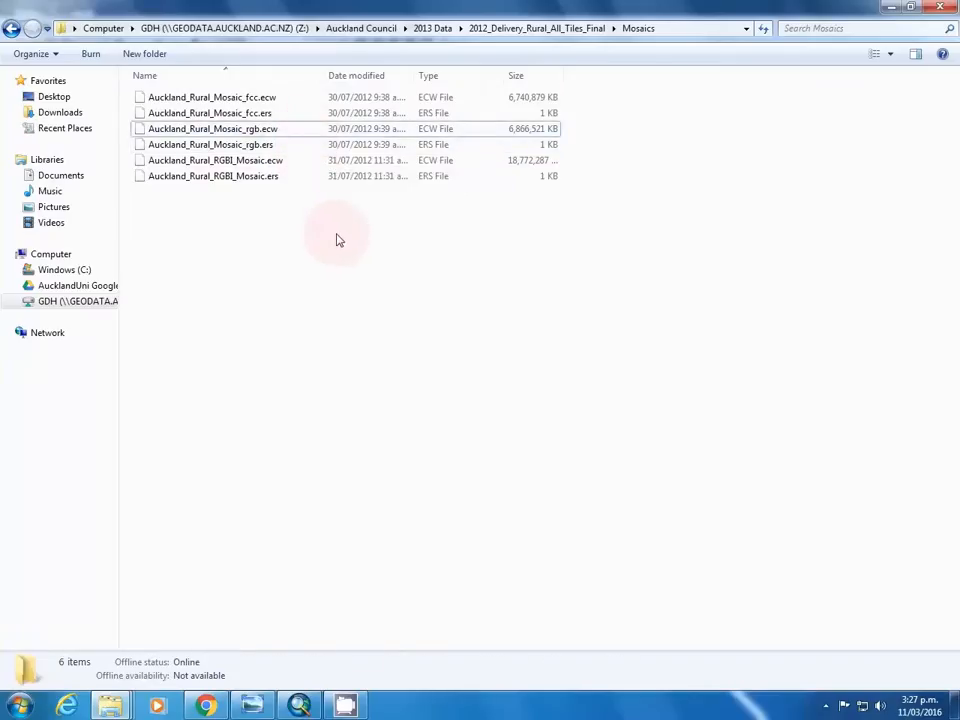
{"action": "left_click", "coordinate": [12, 28]}
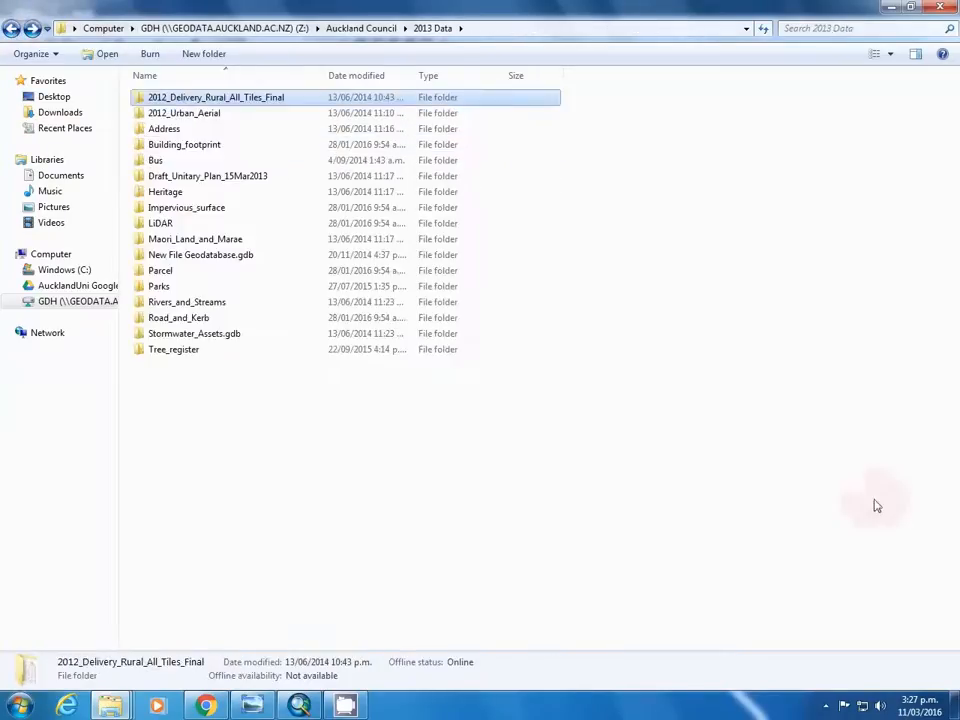
{"action": "left_click", "coordinate": [731, 440]}
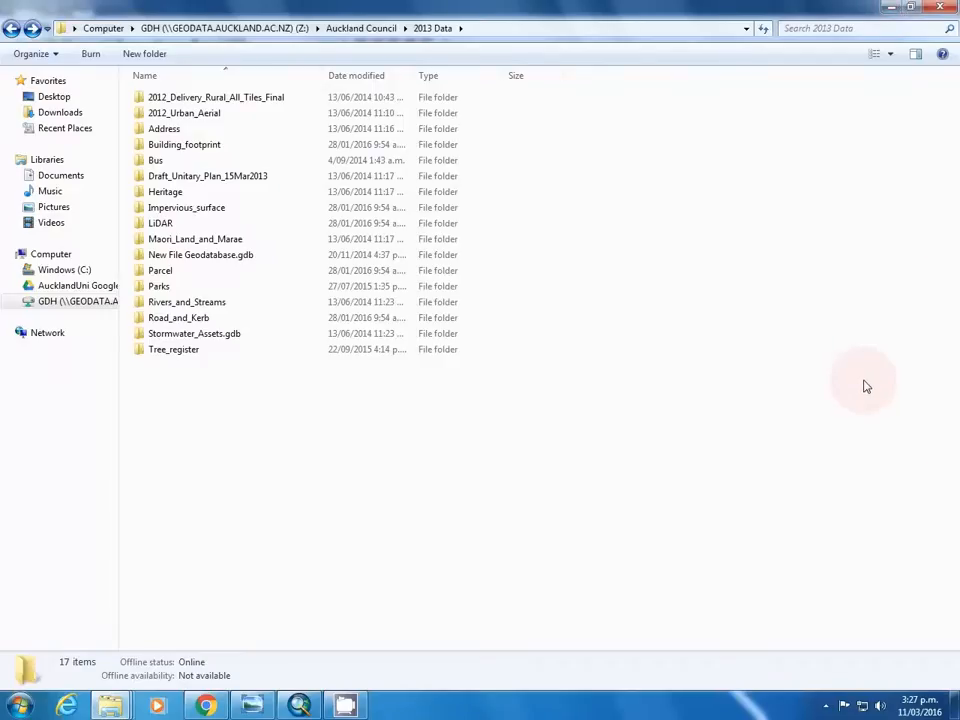
- Minimize the GDH folder window, and turn ArcMap into a floating window enlarged to cover most of the desktop
{"action": "left_click", "coordinate": [891, 7]}
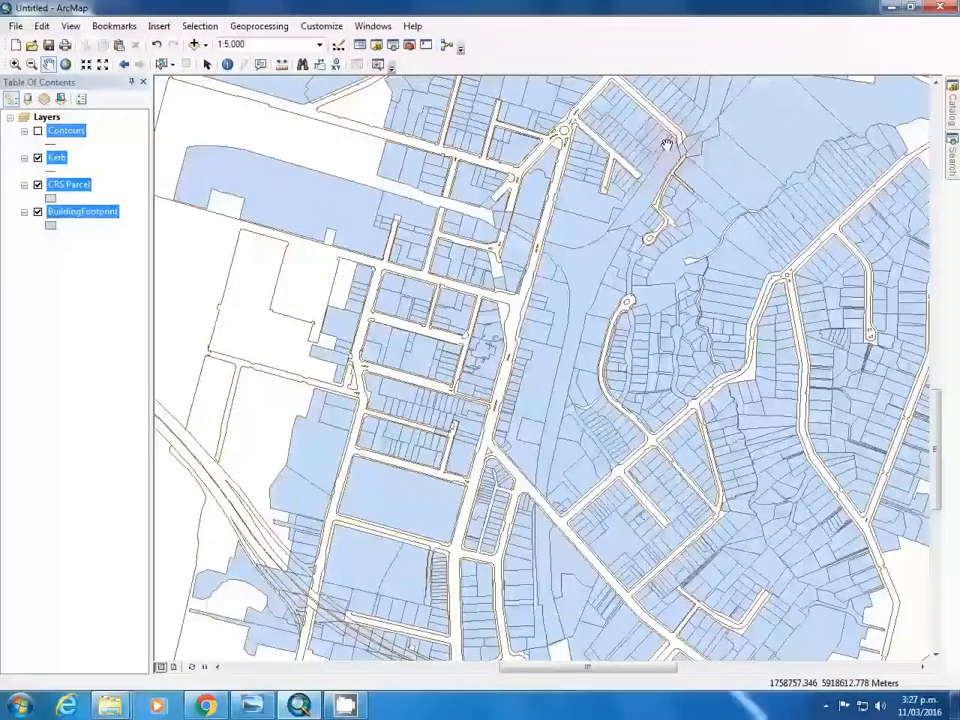
{"action": "scroll", "coordinate": [539, 333], "scroll_direction": "up", "scroll_amount": 2}
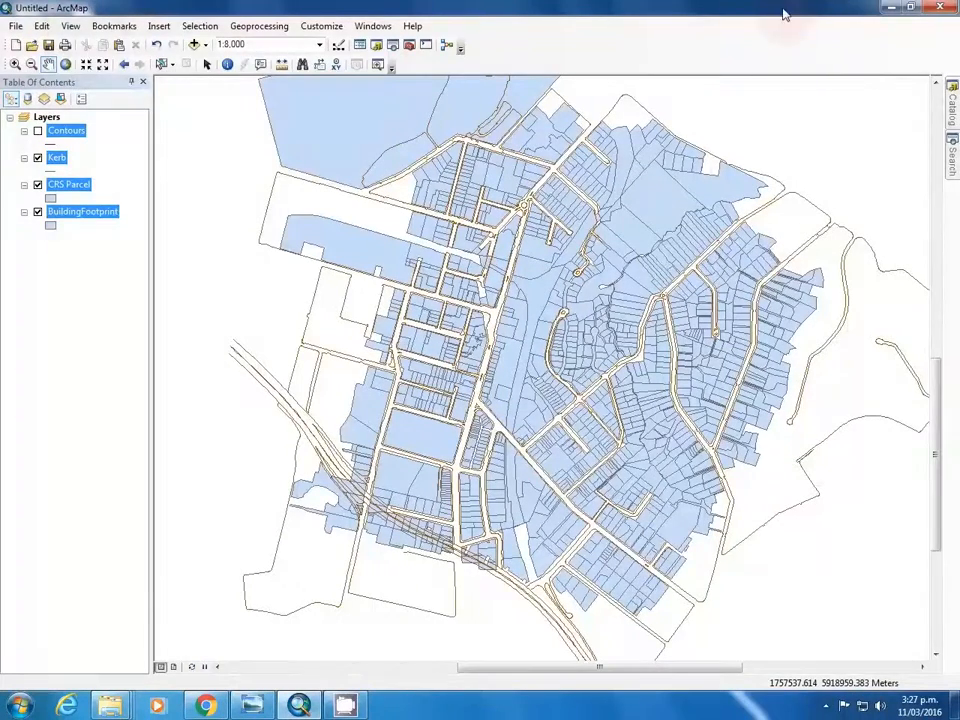
{"action": "left_click_drag", "start_coordinate": [867, 8], "coordinate": [641, 69]}
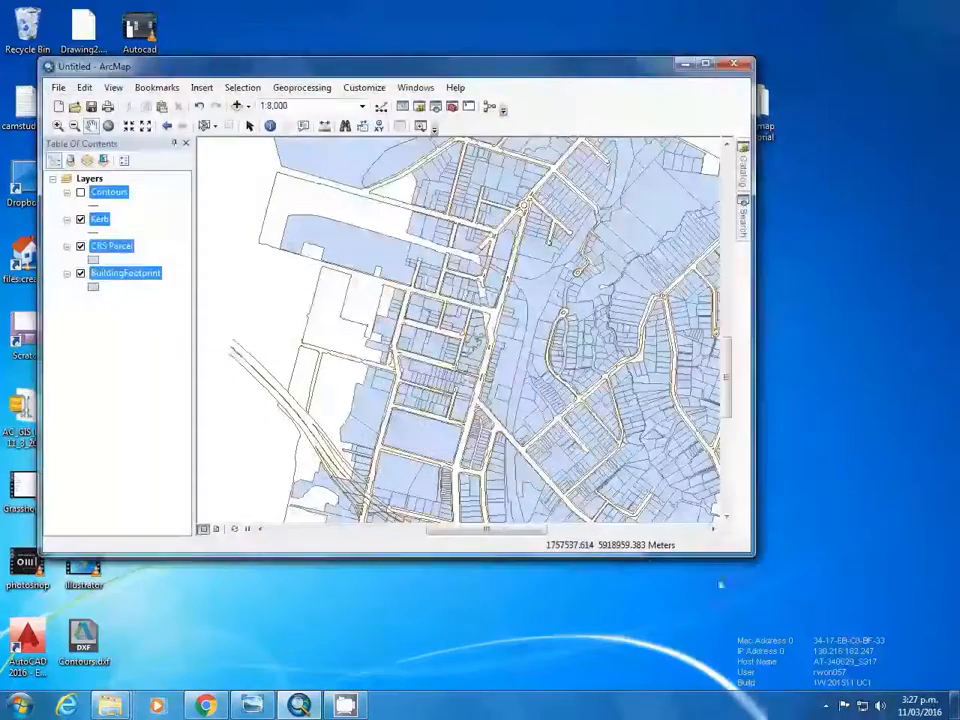
{"action": "left_click_drag", "start_coordinate": [752, 556], "coordinate": [951, 689]}
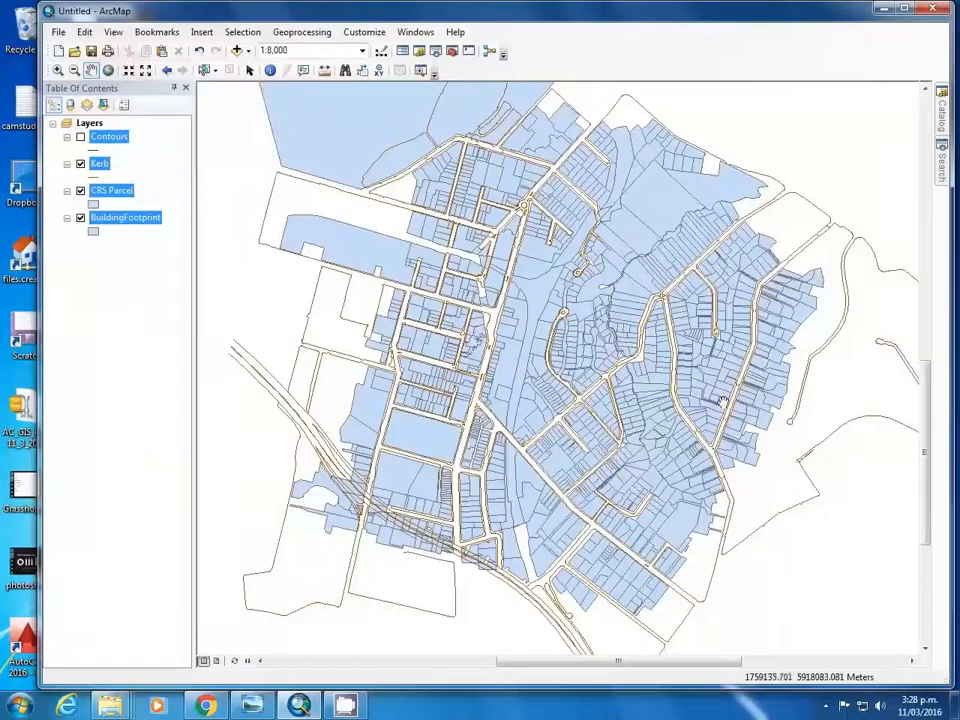
- Inspect the streets and parcels at 1:3,000, and reset the map to full extent before viewing it at 1:8,000
{"action": "scroll", "coordinate": [632, 354], "scroll_direction": "up", "scroll_amount": 4}
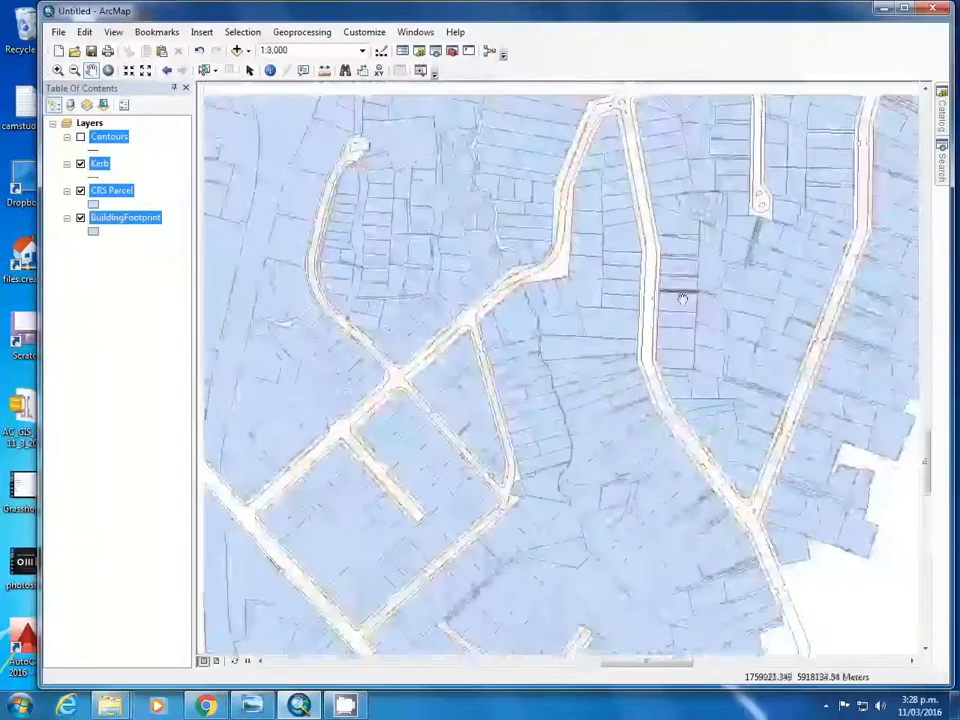
{"action": "left_click_drag", "start_coordinate": [682, 299], "coordinate": [746, 306]}
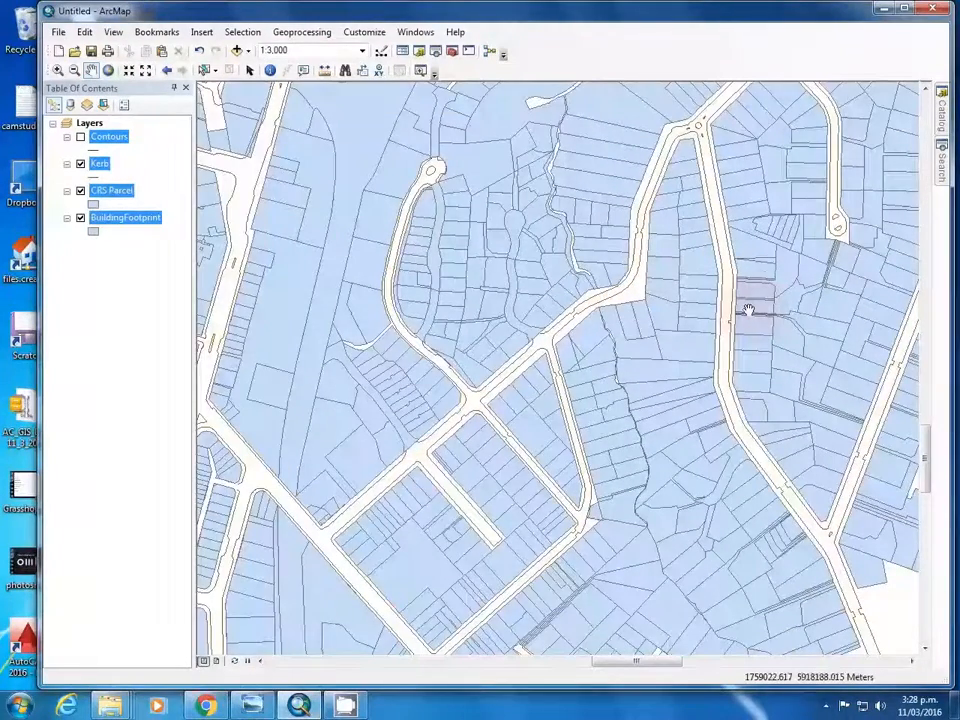
{"action": "left_click", "coordinate": [110, 71]}
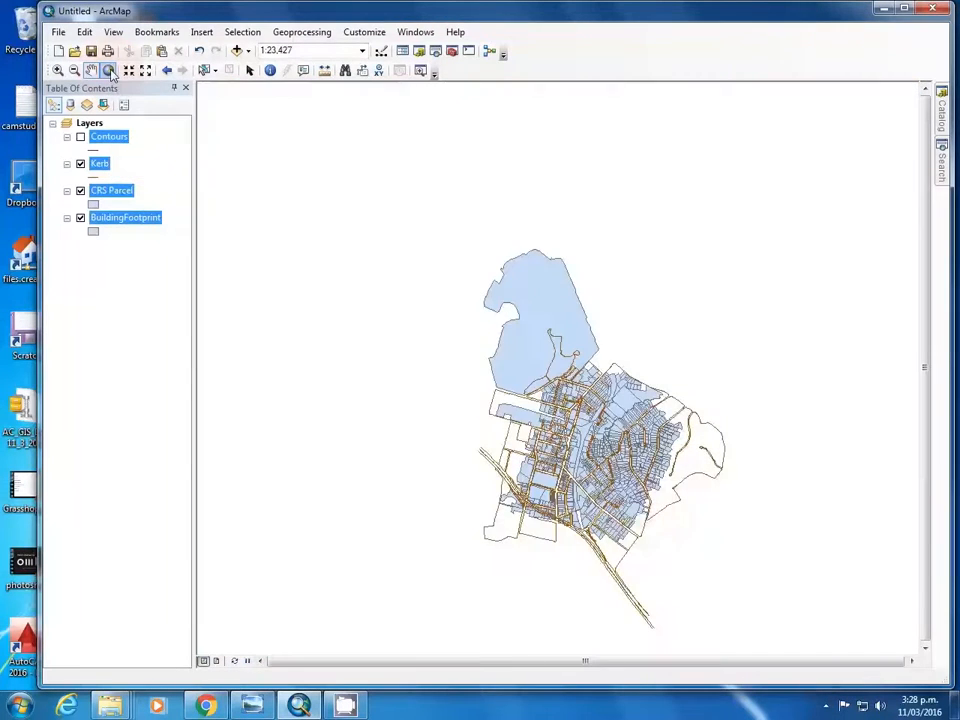
{"action": "scroll", "coordinate": [640, 412], "scroll_direction": "up", "scroll_amount": 5}
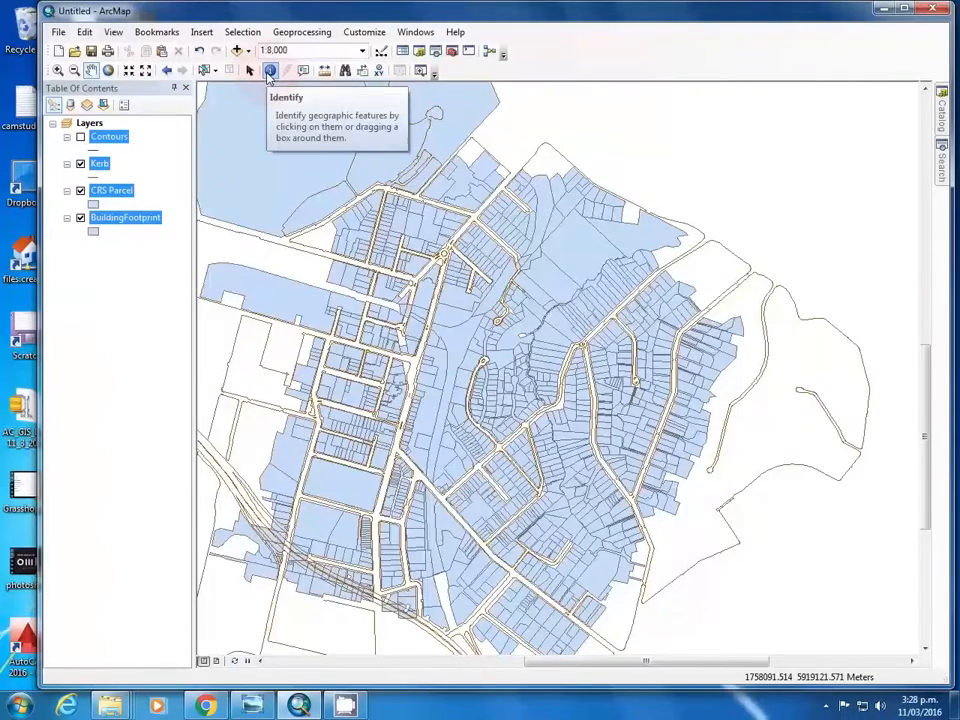
- Identify a CRS Parcel feature in the Newmarket street blocks and review its attribute values down to SHAPEArea
{"action": "scroll", "coordinate": [405, 272], "scroll_direction": "up", "scroll_amount": 4}
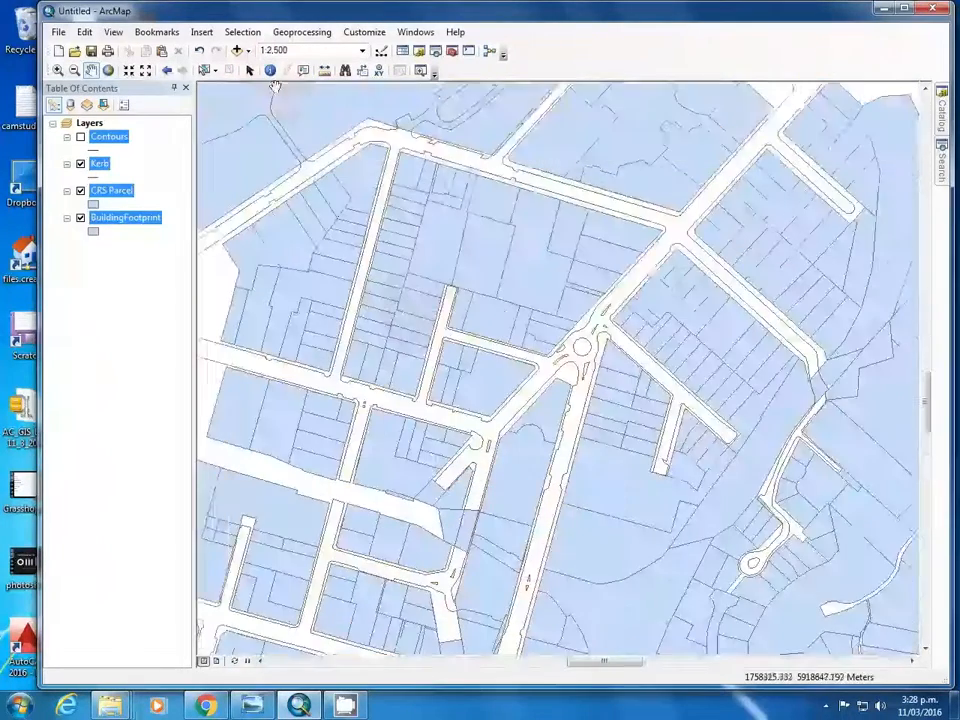
{"action": "left_click", "coordinate": [270, 70]}
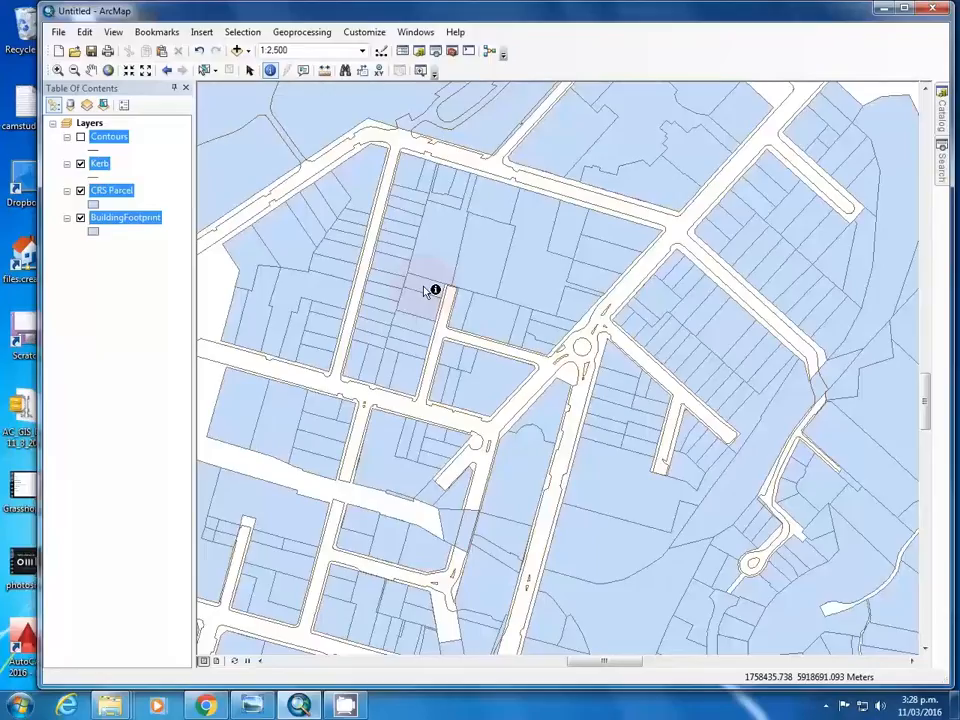
{"action": "left_click_drag", "start_coordinate": [660, 491], "coordinate": [612, 319]}
{"action": "left_click", "coordinate": [466, 290]}
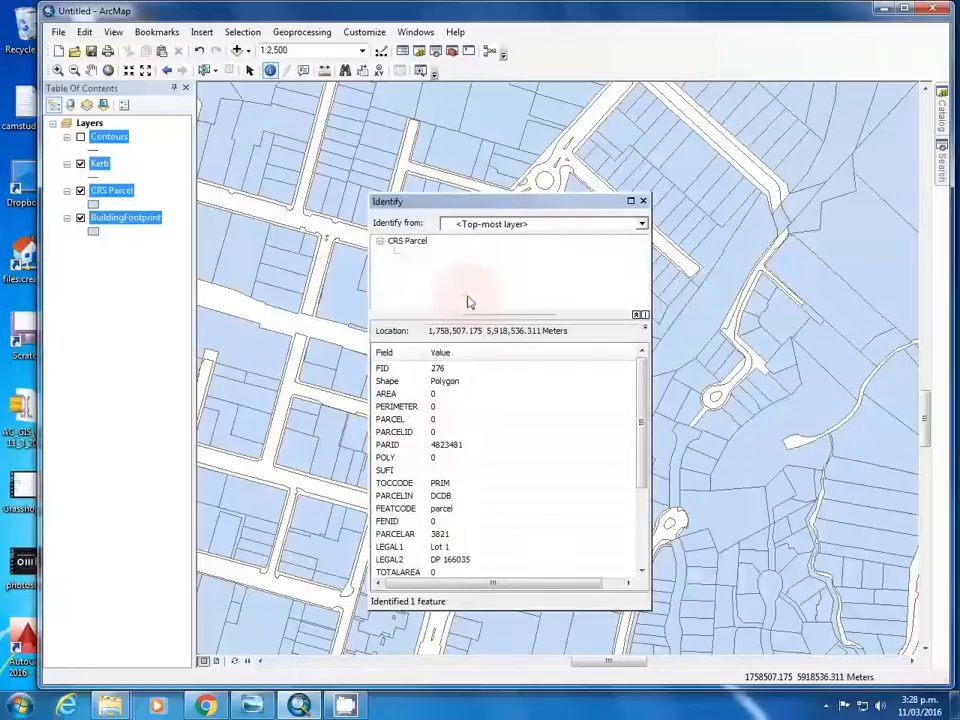
{"action": "left_click_drag", "start_coordinate": [553, 202], "coordinate": [685, 196]}
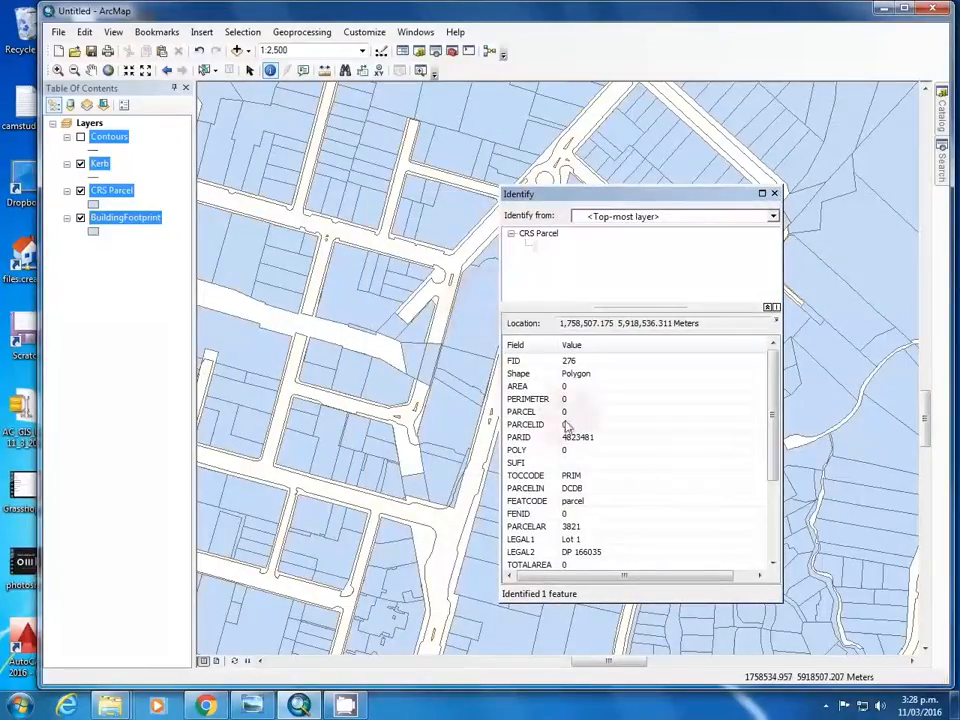
{"action": "scroll", "coordinate": [568, 425], "scroll_direction": "down", "scroll_amount": 5}
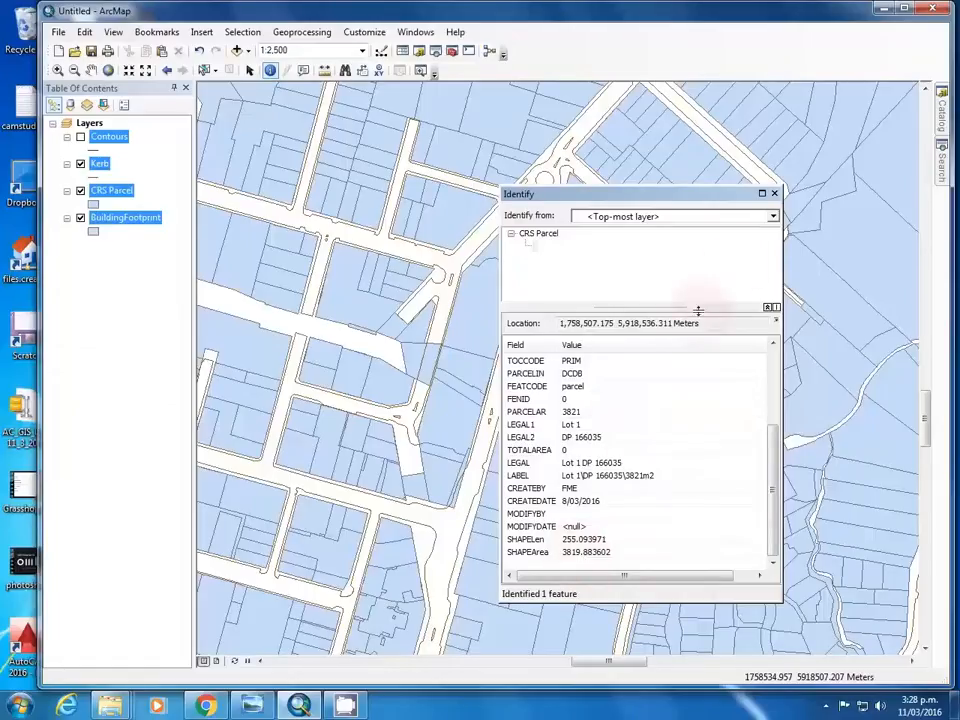
{"action": "mouse_move", "coordinate": [775, 524]}
{"action": "left_mouse_down"}
{"action": "mouse_move", "coordinate": [775, 490]}
{"action": "mouse_move", "coordinate": [775, 517]}
{"action": "left_mouse_up"}
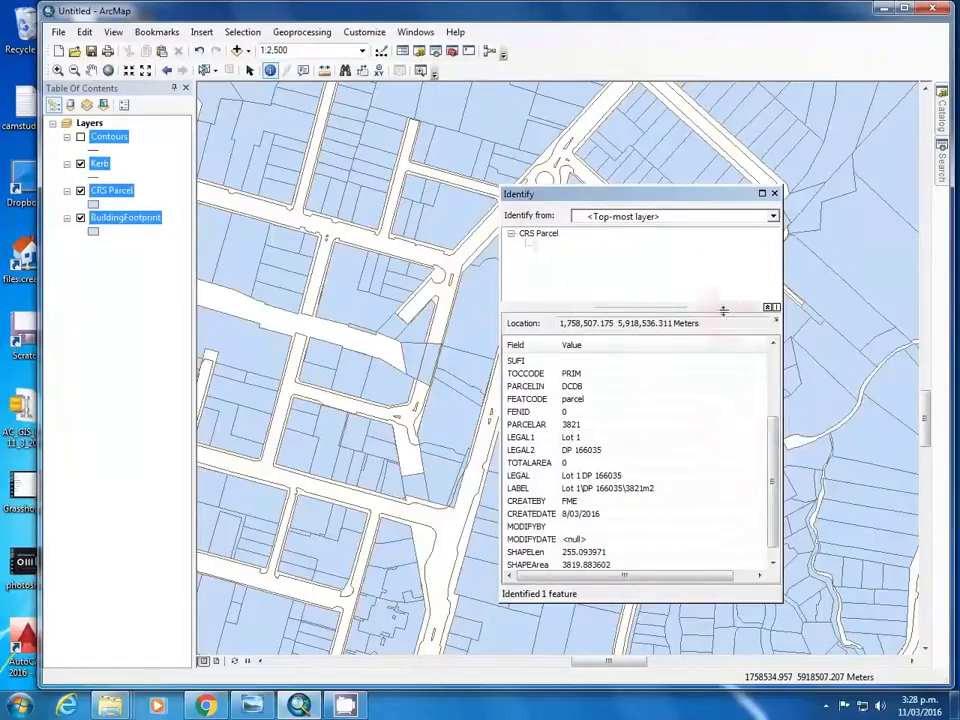
{"action": "left_click", "coordinate": [774, 193]}
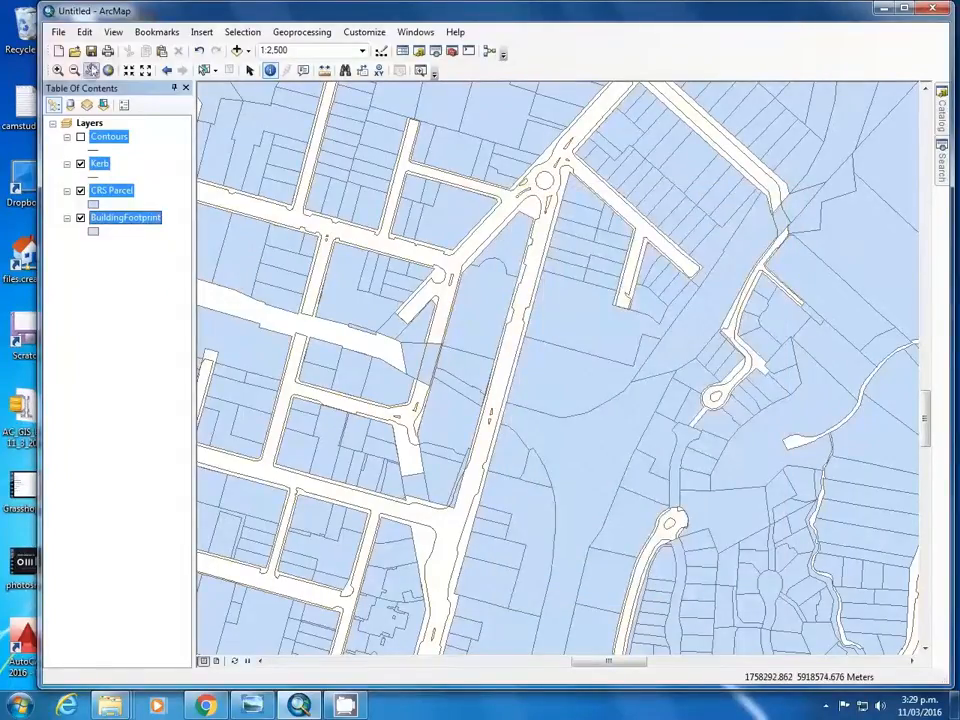
- Change the fill colour of the CRS Parcel layer to red
{"action": "left_click", "coordinate": [91, 70]}
{"action": "scroll", "coordinate": [438, 340], "scroll_direction": "up", "scroll_amount": 2}
{"action": "scroll", "coordinate": [450, 345], "scroll_direction": "down", "scroll_amount": 2}
{"action": "left_click", "coordinate": [430, 666]}
{"action": "right_click", "coordinate": [392, 706]}
{"action": "left_click", "coordinate": [380, 668]}
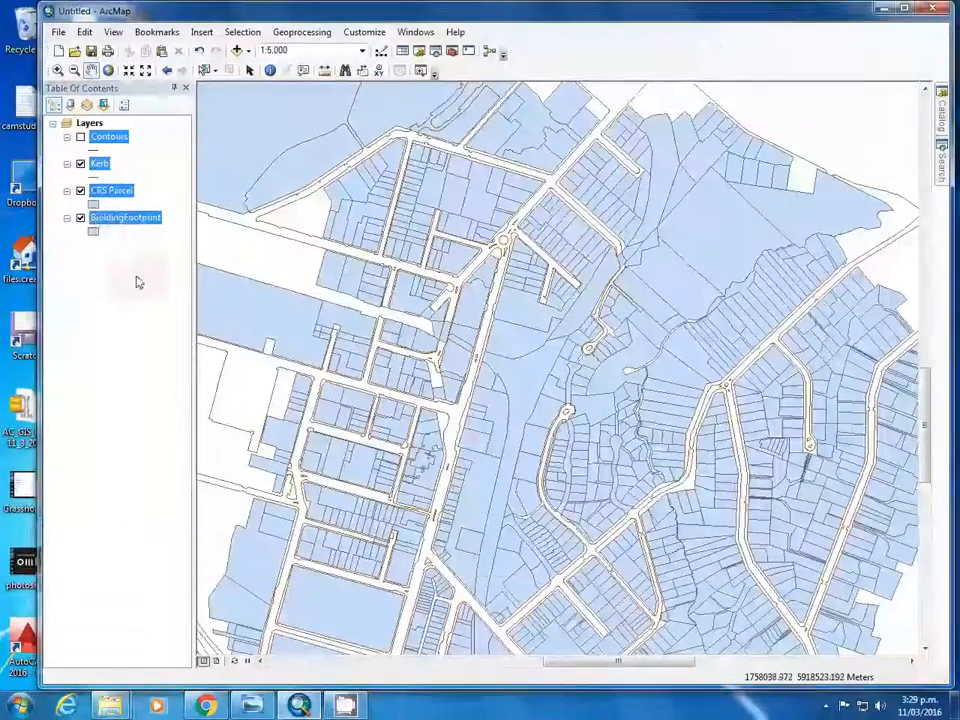
{"action": "left_click", "coordinate": [93, 205]}
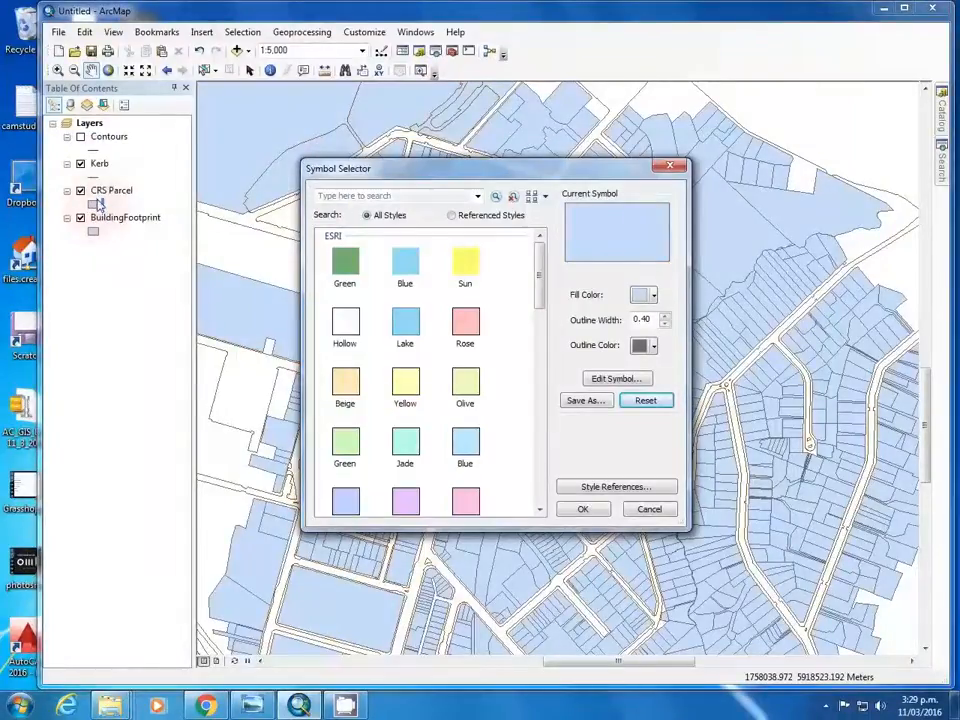
{"action": "left_click", "coordinate": [651, 295]}
{"action": "left_click", "coordinate": [638, 364]}
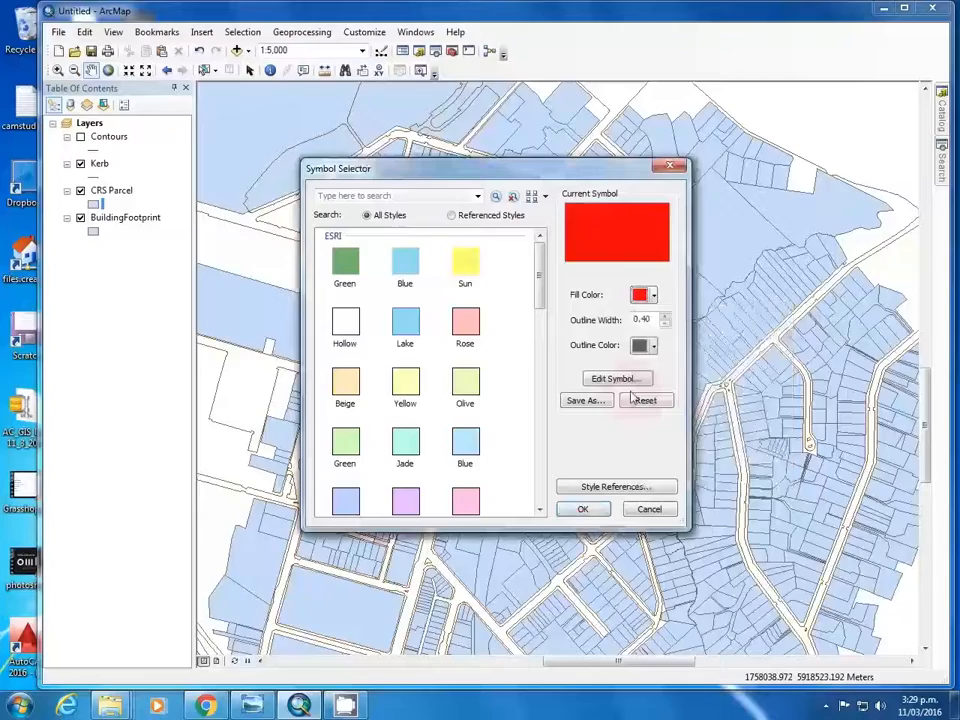
{"action": "left_click", "coordinate": [580, 510]}
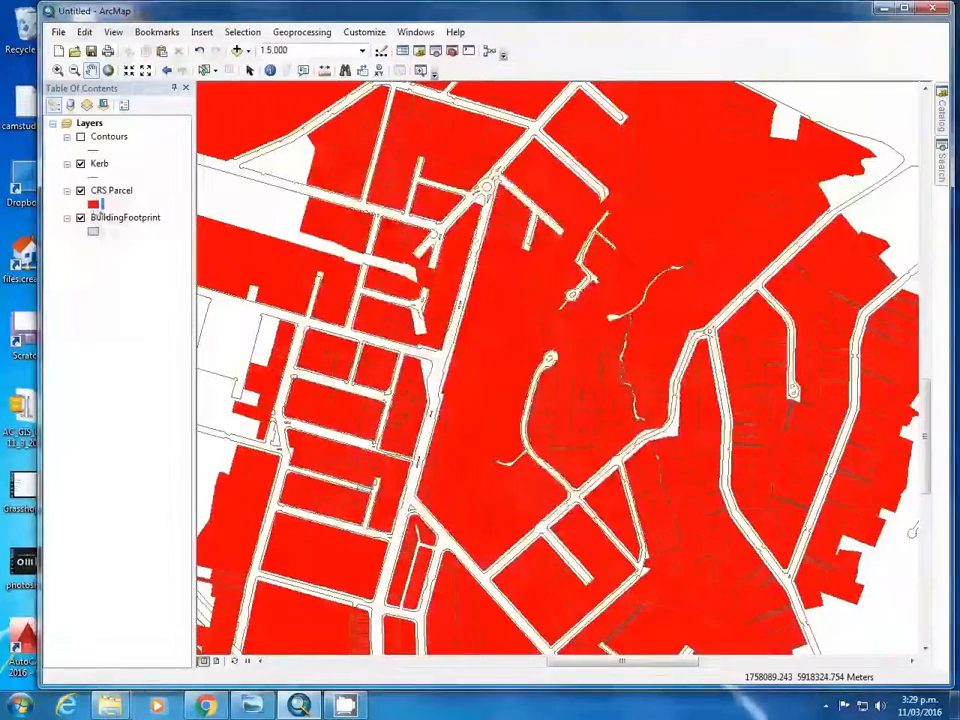
- Set the CRS Parcel fill to light pink and move the BuildingFootprint layer above Kerb in the layer order
{"action": "left_click", "coordinate": [93, 204]}
{"action": "left_click", "coordinate": [651, 295]}
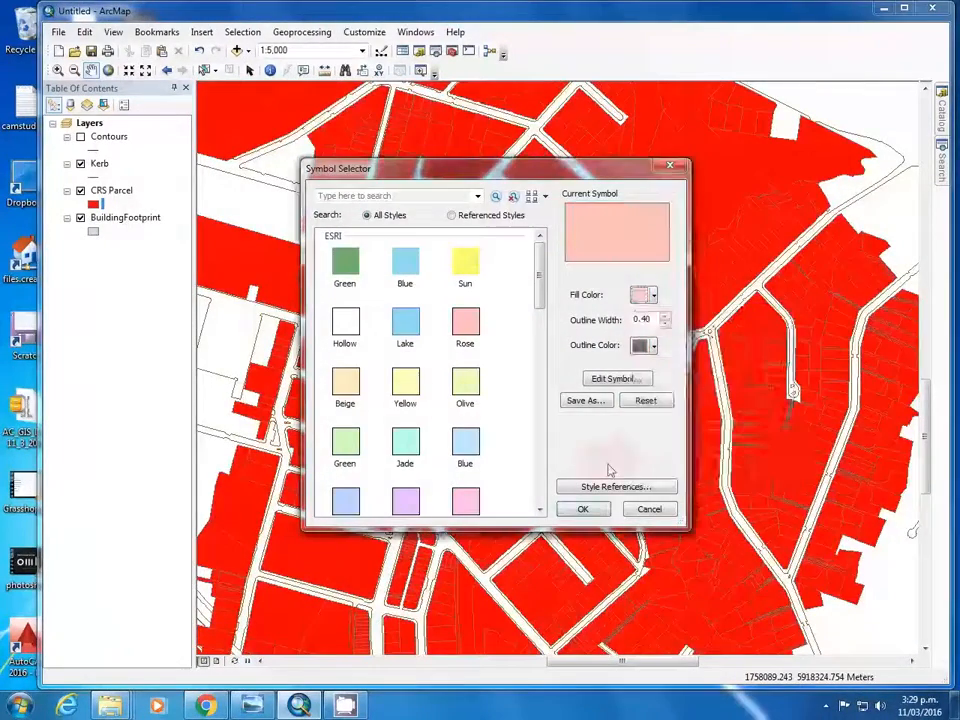
{"action": "left_click", "coordinate": [582, 509]}
{"action": "mouse_move", "coordinate": [92, 226]}
{"action": "left_mouse_down"}
{"action": "mouse_move", "coordinate": [96, 189]}
{"action": "mouse_move", "coordinate": [126, 158]}
{"action": "left_mouse_up"}
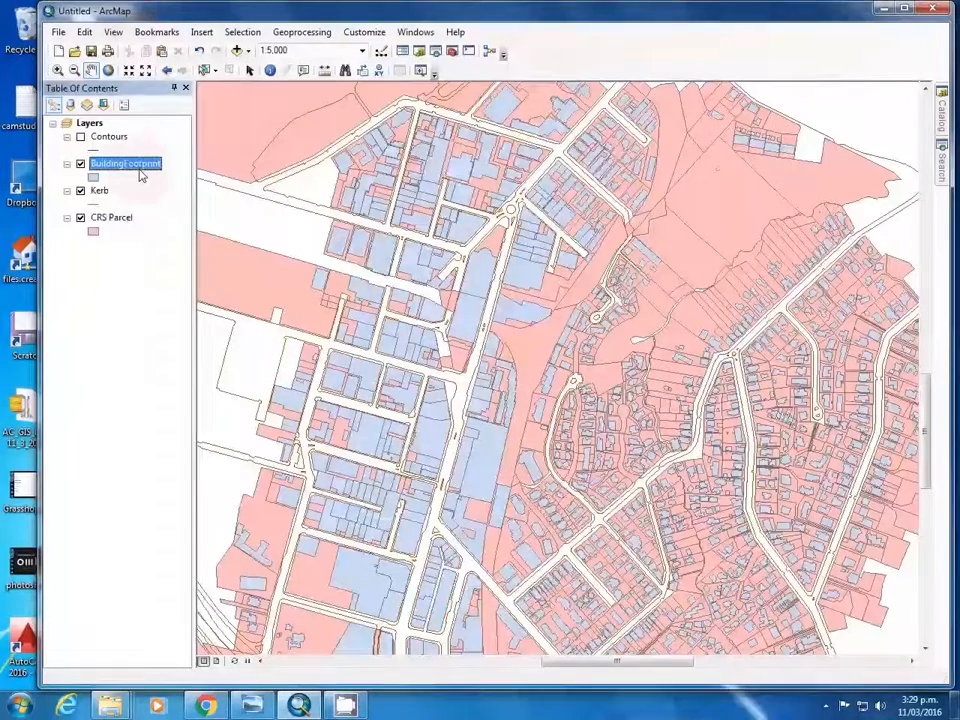
- Examine how the building footprints sit on the parcels and streets at scales between 1:2,500 and 1:5,000
{"action": "left_click_drag", "start_coordinate": [552, 475], "coordinate": [553, 456]}
{"action": "scroll", "coordinate": [490, 366], "scroll_direction": "up", "scroll_amount": 1}
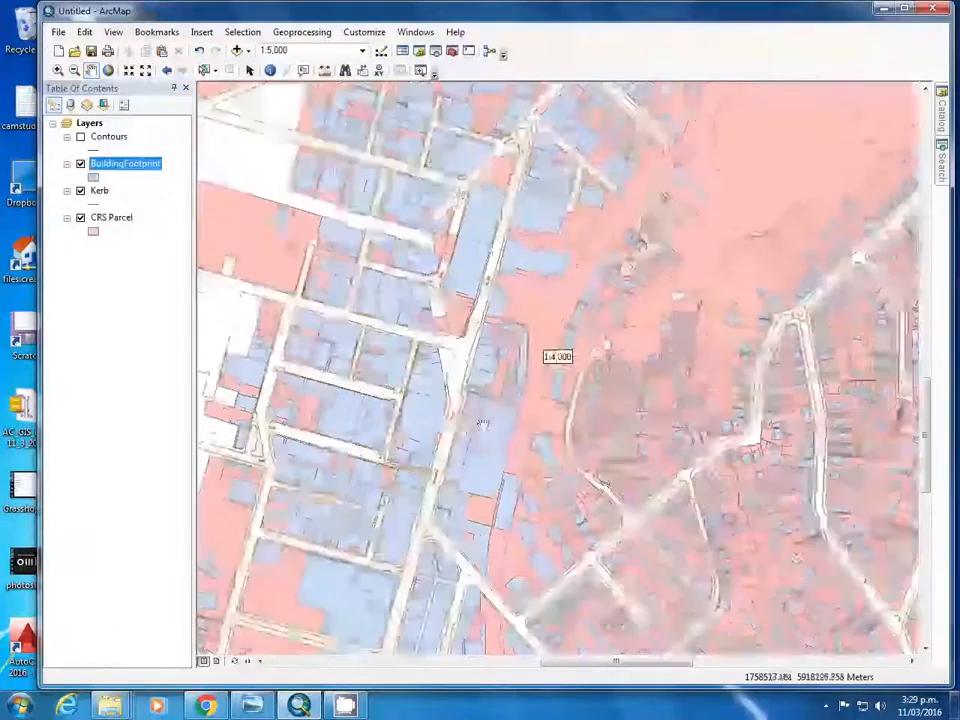
{"action": "left_click_drag", "start_coordinate": [490, 366], "coordinate": [519, 358]}
{"action": "left_click_drag", "start_coordinate": [488, 483], "coordinate": [472, 397]}
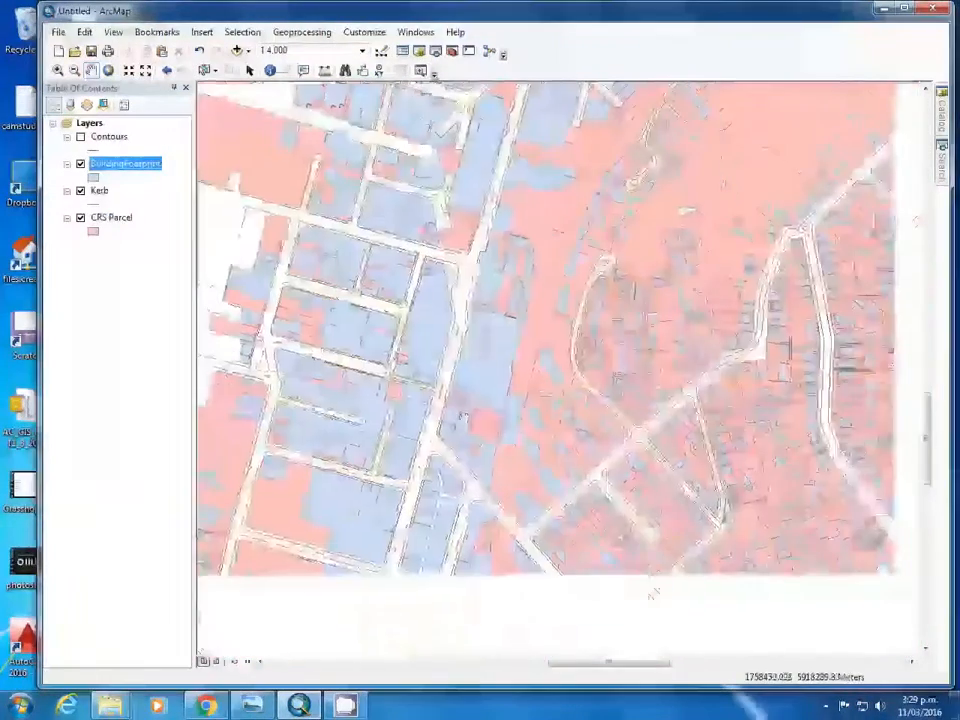
{"action": "left_click_drag", "start_coordinate": [418, 480], "coordinate": [417, 399]}
{"action": "left_click_drag", "start_coordinate": [480, 482], "coordinate": [461, 528]}
{"action": "scroll", "coordinate": [454, 358], "scroll_direction": "up", "scroll_amount": 2}
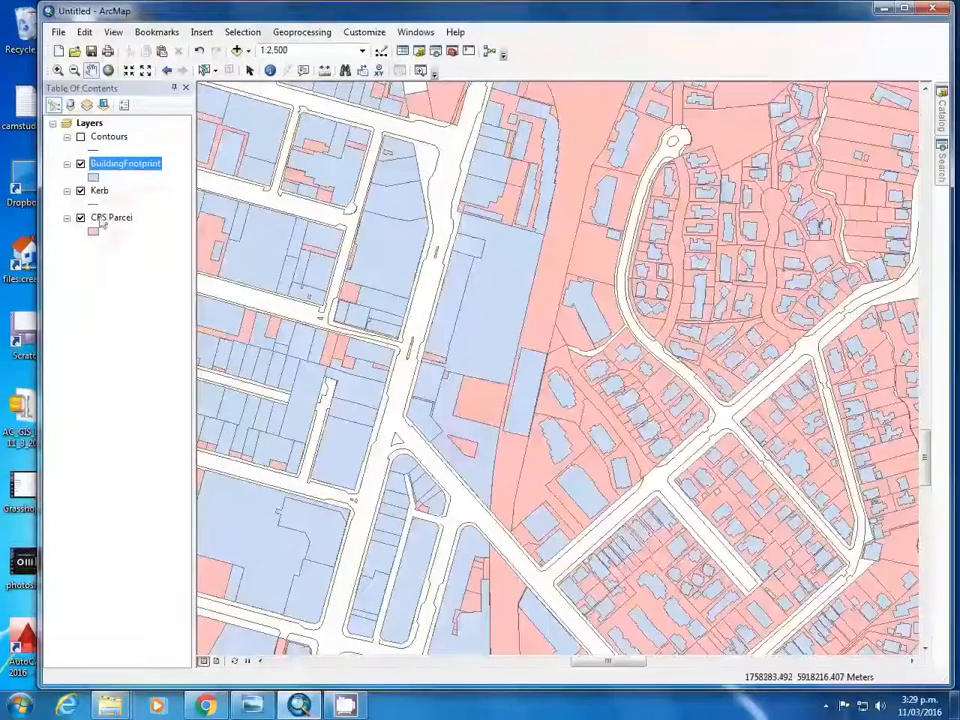
{"action": "scroll", "coordinate": [420, 402], "scroll_direction": "down", "scroll_amount": 2}
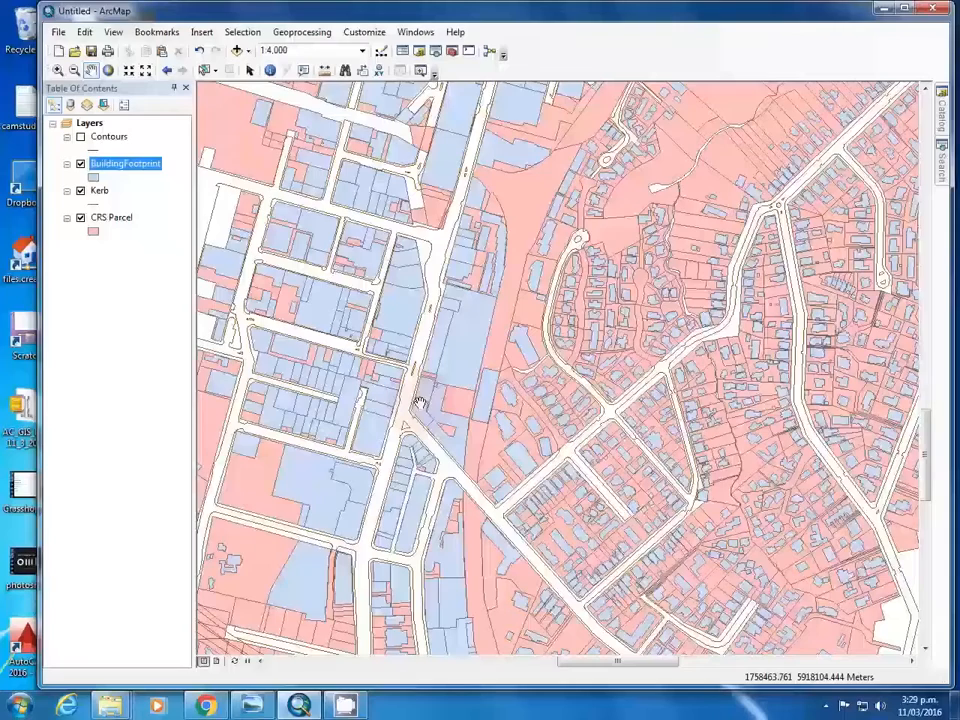
{"action": "left_click_drag", "start_coordinate": [443, 178], "coordinate": [435, 272]}
{"action": "scroll", "coordinate": [425, 210], "scroll_direction": "up", "scroll_amount": 1}
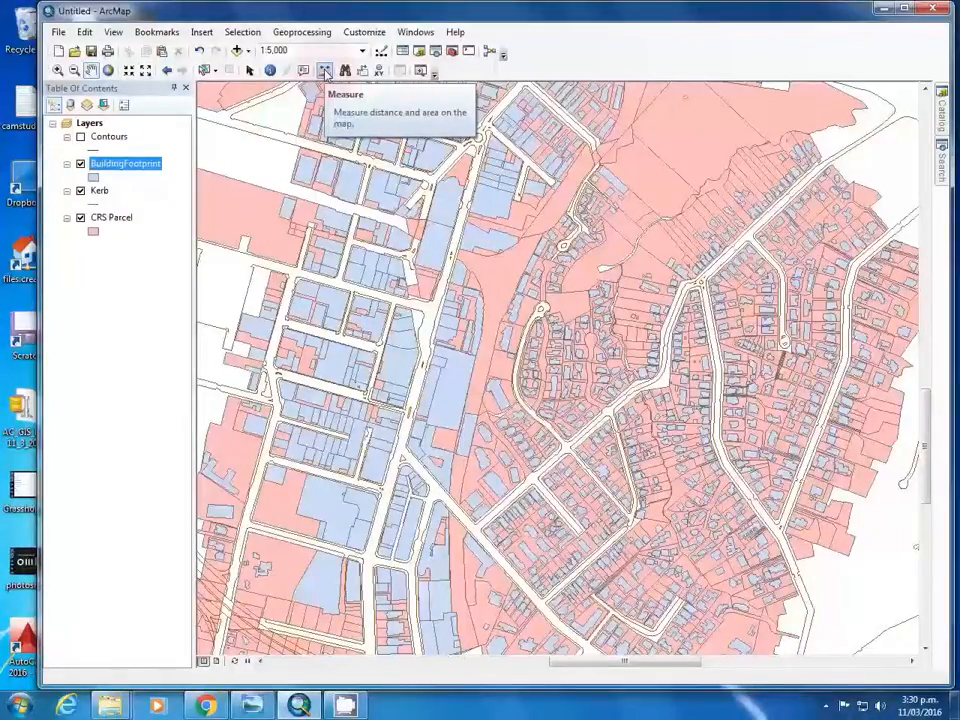
- Measure the street-side edge of the large building block west of the main road at 1:1,000, and end the measurement
{"action": "scroll", "coordinate": [478, 279], "scroll_direction": "down", "scroll_amount": 3}
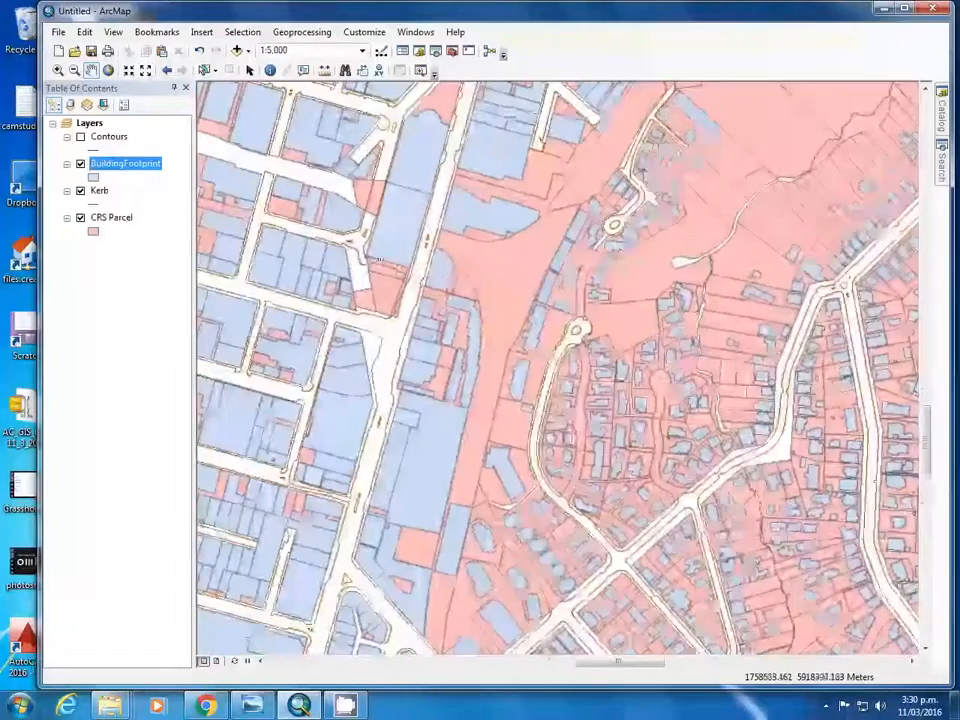
{"action": "scroll", "coordinate": [429, 306], "scroll_direction": "down", "scroll_amount": 2}
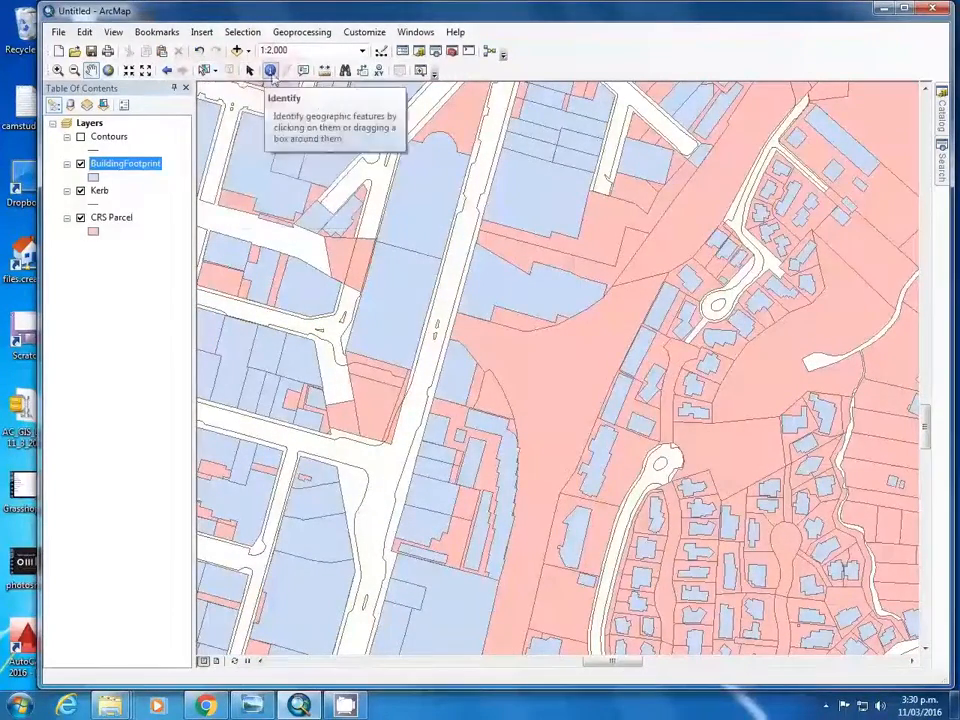
{"action": "left_click", "coordinate": [325, 70]}
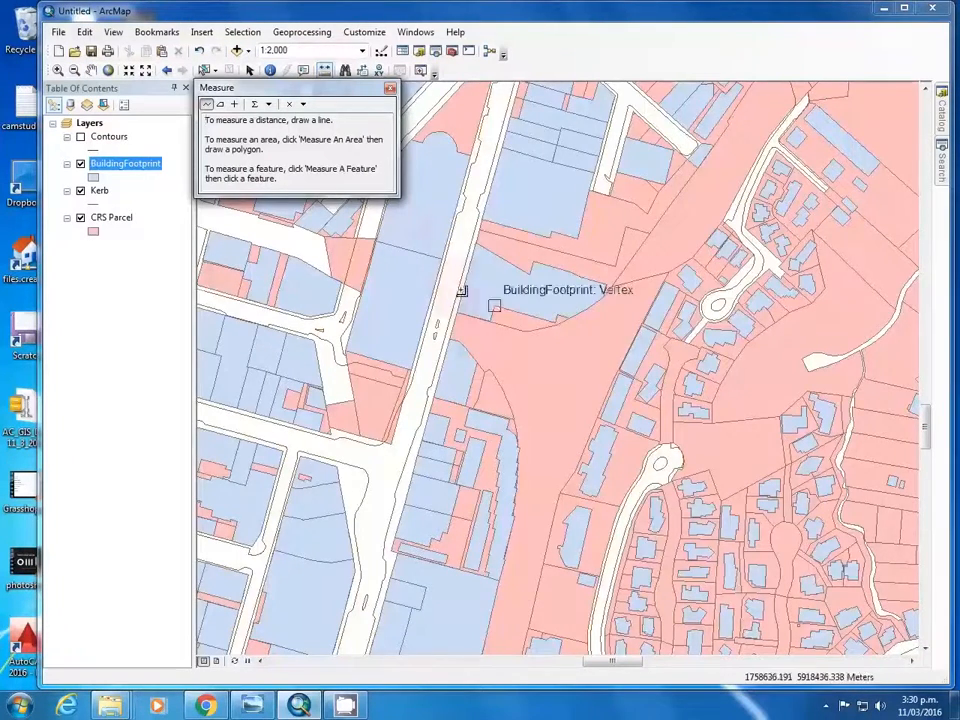
{"action": "scroll", "coordinate": [440, 252], "scroll_direction": "up", "scroll_amount": 3}
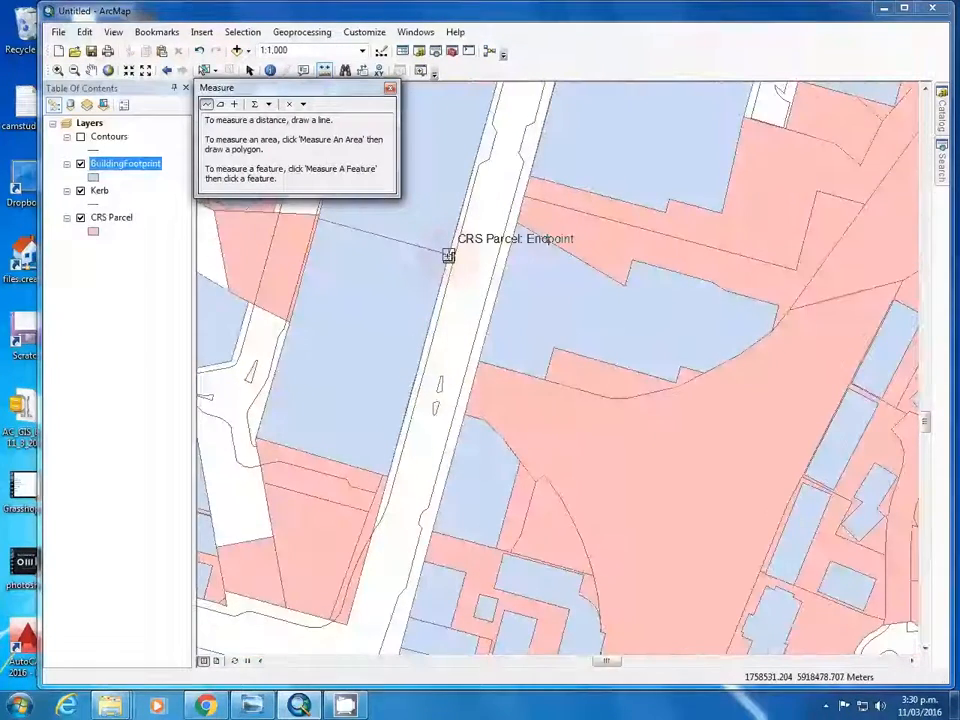
{"action": "left_click", "coordinate": [449, 255]}
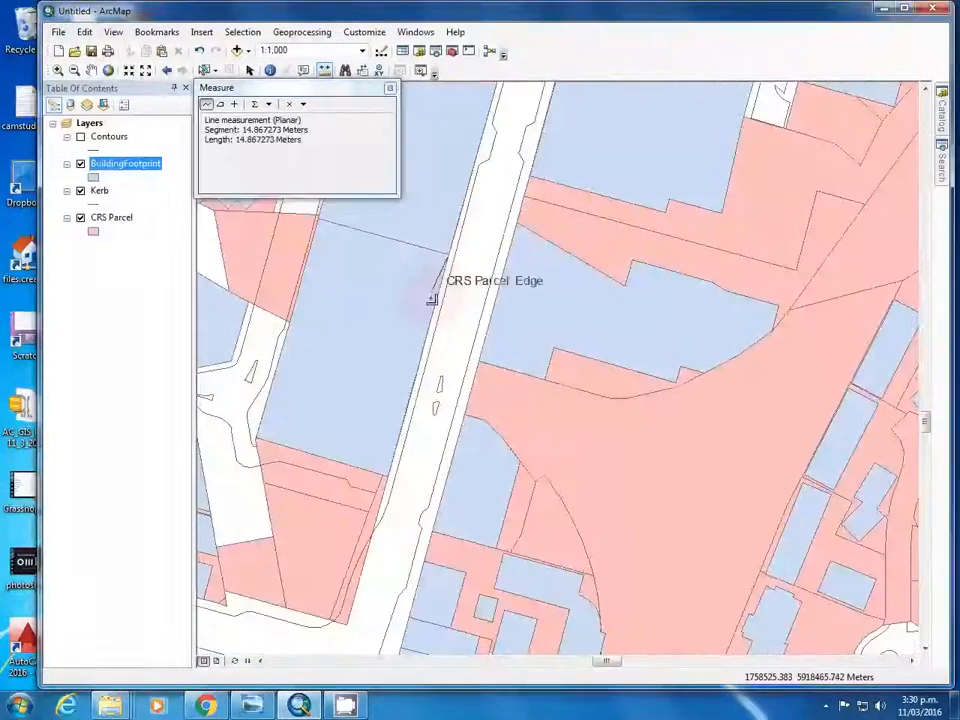
{"action": "left_click", "coordinate": [388, 477]}
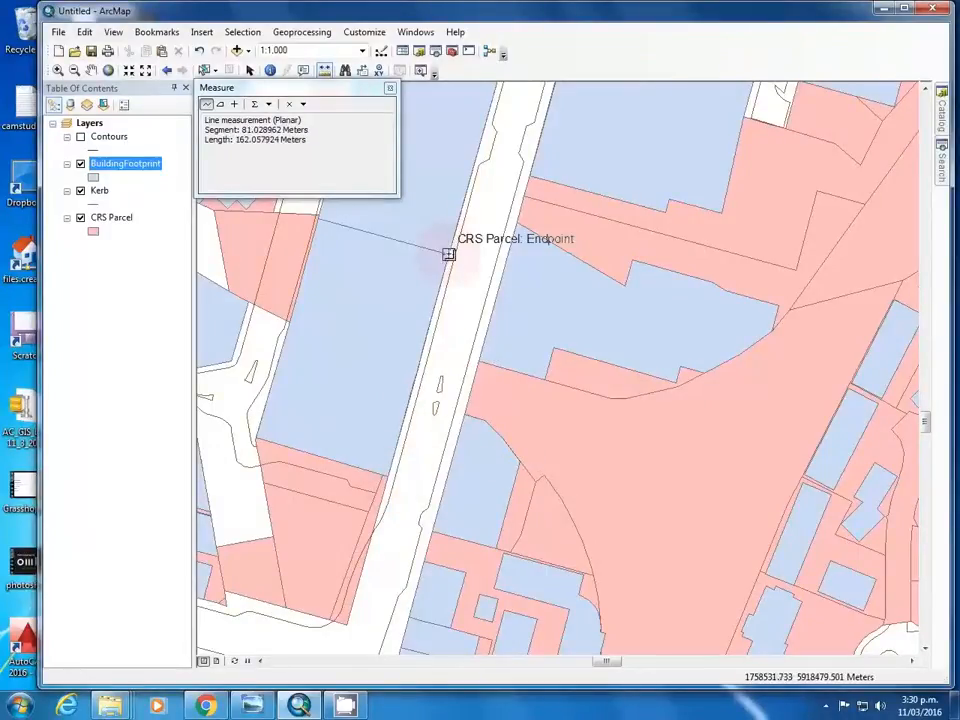
{"action": "left_click_drag", "start_coordinate": [235, 139], "coordinate": [257, 141]}
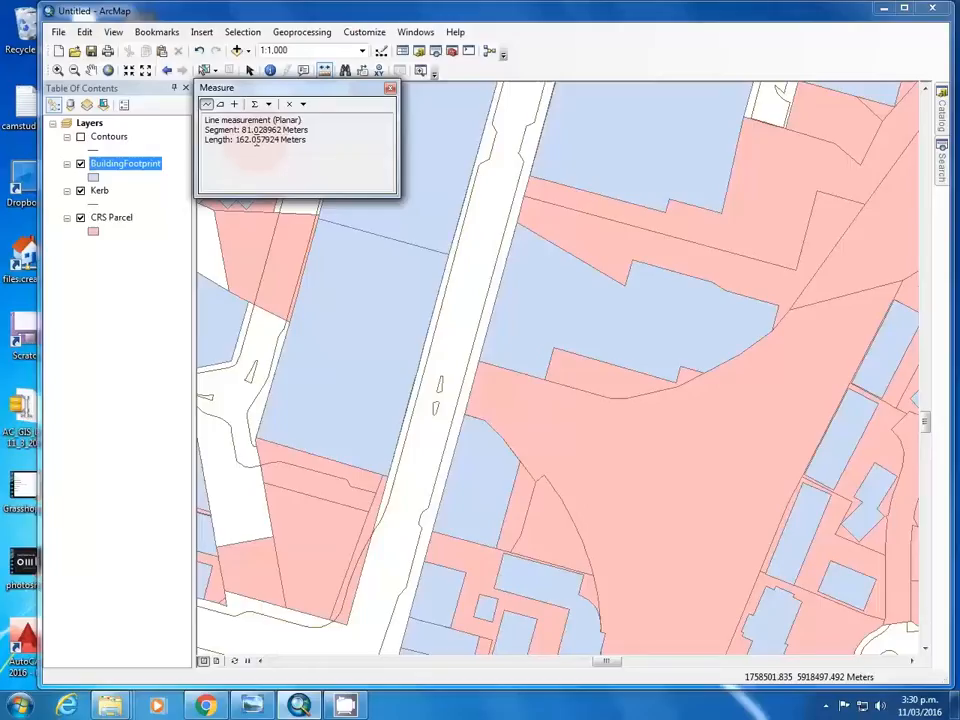
{"action": "left_click", "coordinate": [390, 89]}
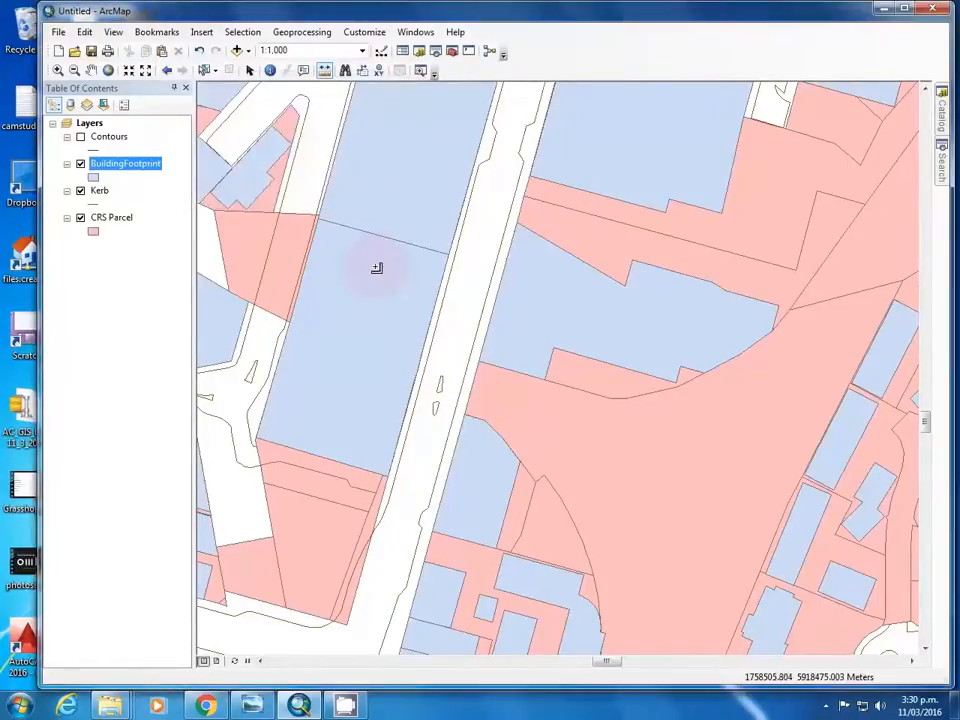
- Select the features around the main road with Select by Rectangle, viewing the map at 1:3,000
{"action": "scroll", "coordinate": [376, 268], "scroll_direction": "up", "scroll_amount": 2}
{"action": "scroll", "coordinate": [376, 268], "scroll_direction": "up", "scroll_amount": 2}
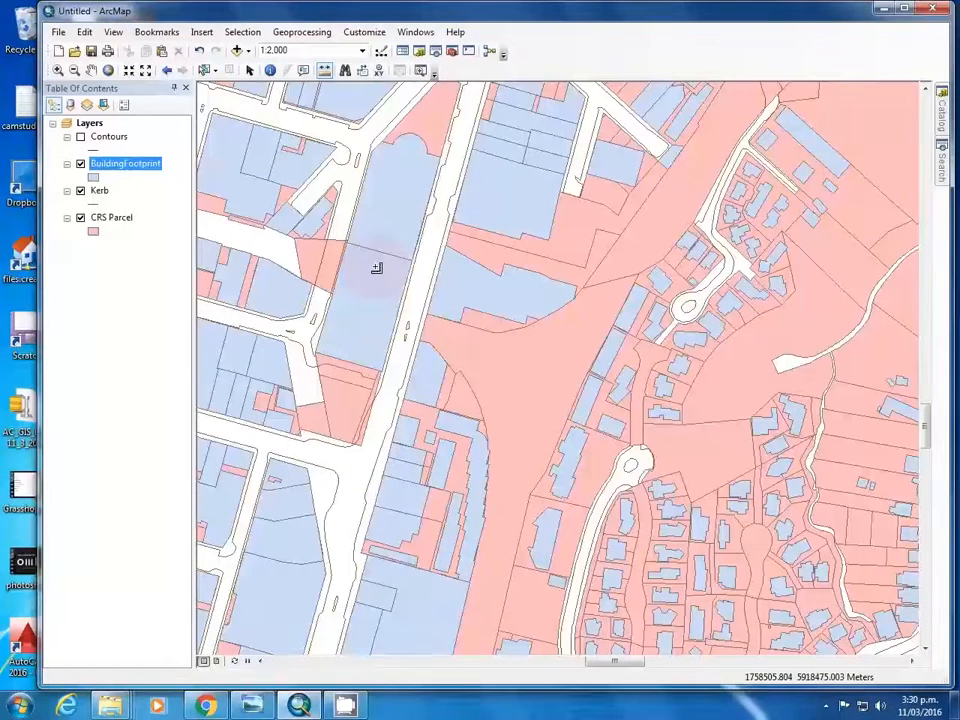
{"action": "scroll", "coordinate": [376, 268], "scroll_direction": "up", "scroll_amount": 2}
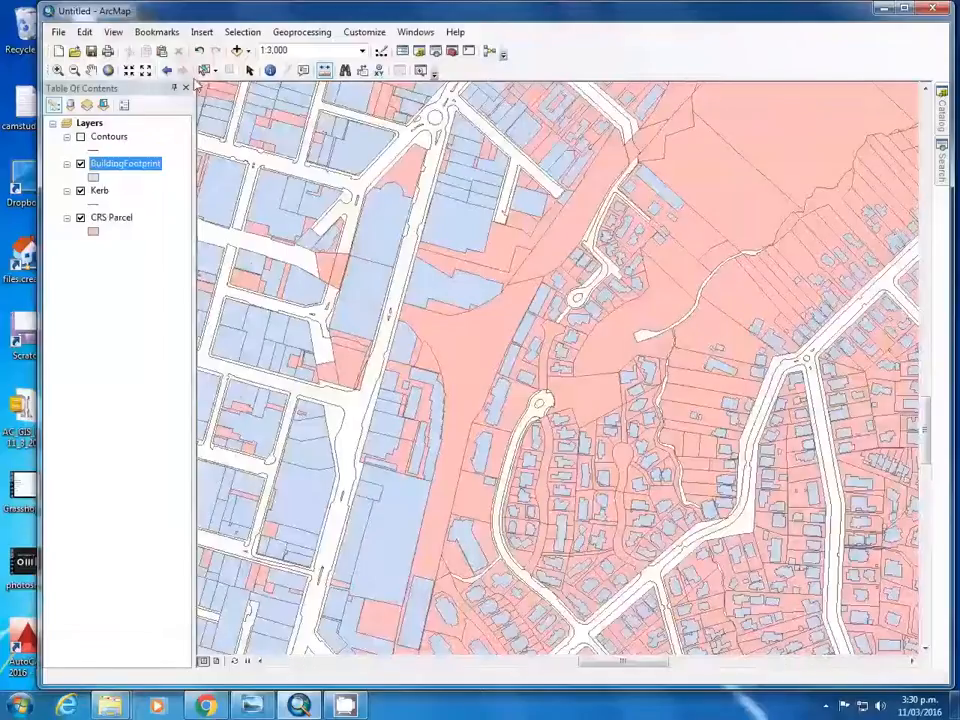
{"action": "left_click", "coordinate": [214, 71]}
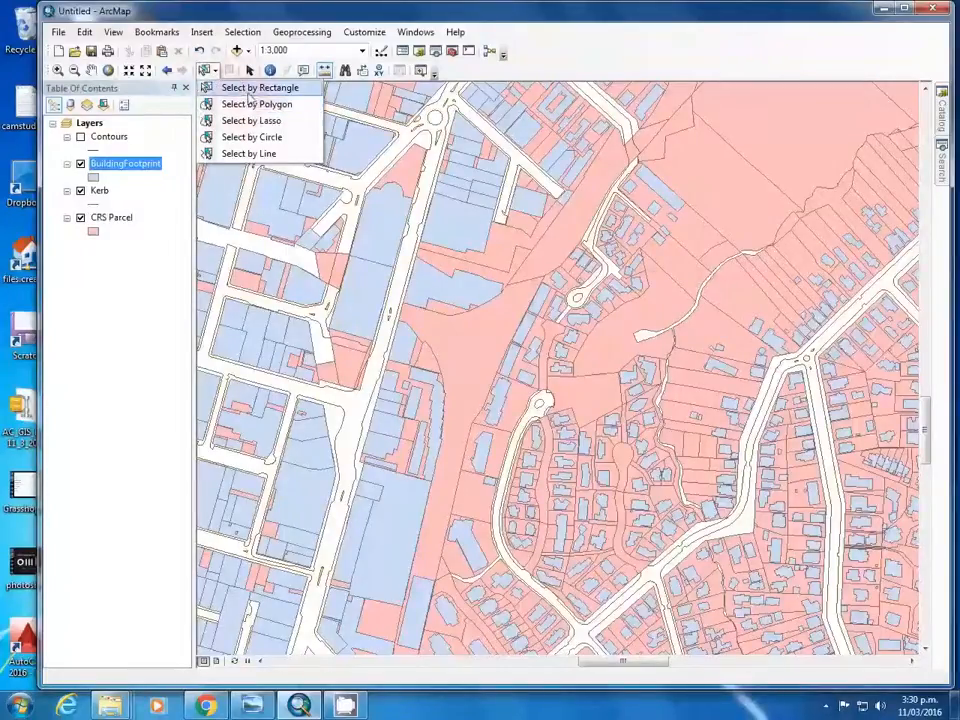
{"action": "left_click", "coordinate": [240, 88]}
{"action": "left_click_drag", "start_coordinate": [304, 184], "coordinate": [497, 450]}
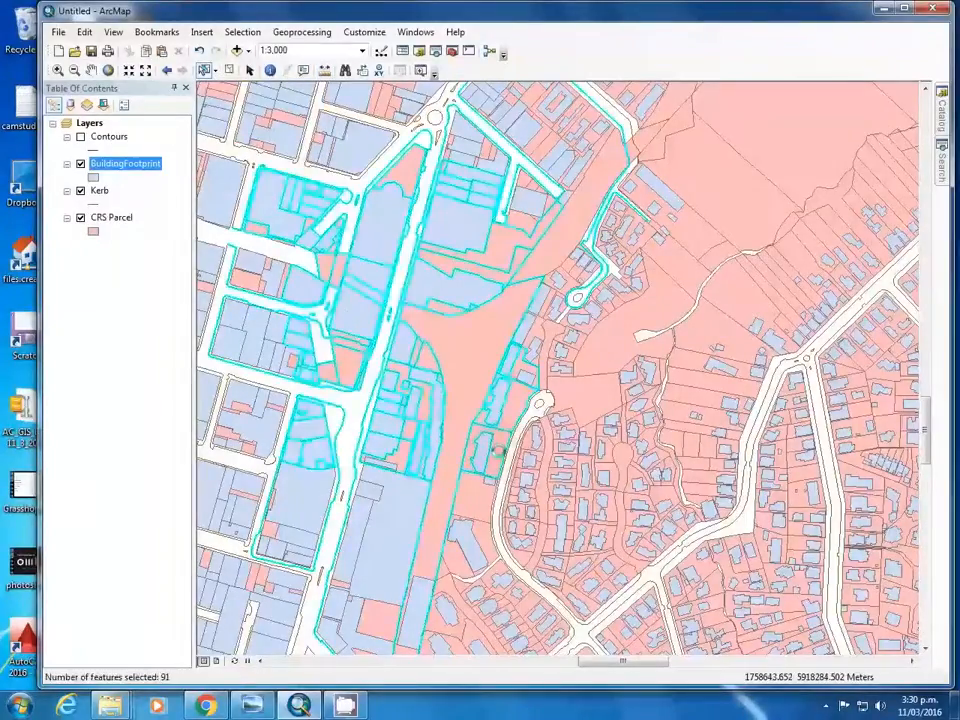
- Use Select by Lasso to select the small group of buildings and parcels at the western edge of the street blocks
{"action": "left_click", "coordinate": [213, 70]}
{"action": "left_click", "coordinate": [242, 128]}
{"action": "mouse_move", "coordinate": [326, 211]}
{"action": "left_mouse_down"}
{"action": "mouse_move", "coordinate": [368, 261]}
{"action": "mouse_move", "coordinate": [515, 363]}
{"action": "left_mouse_up"}
{"action": "mouse_move", "coordinate": [293, 302]}
{"action": "left_mouse_down"}
{"action": "mouse_move", "coordinate": [385, 355]}
{"action": "mouse_move", "coordinate": [380, 385]}
{"action": "mouse_move", "coordinate": [300, 354]}
{"action": "mouse_move", "coordinate": [330, 322]}
{"action": "mouse_move", "coordinate": [352, 322]}
{"action": "mouse_move", "coordinate": [332, 328]}
{"action": "left_mouse_up"}
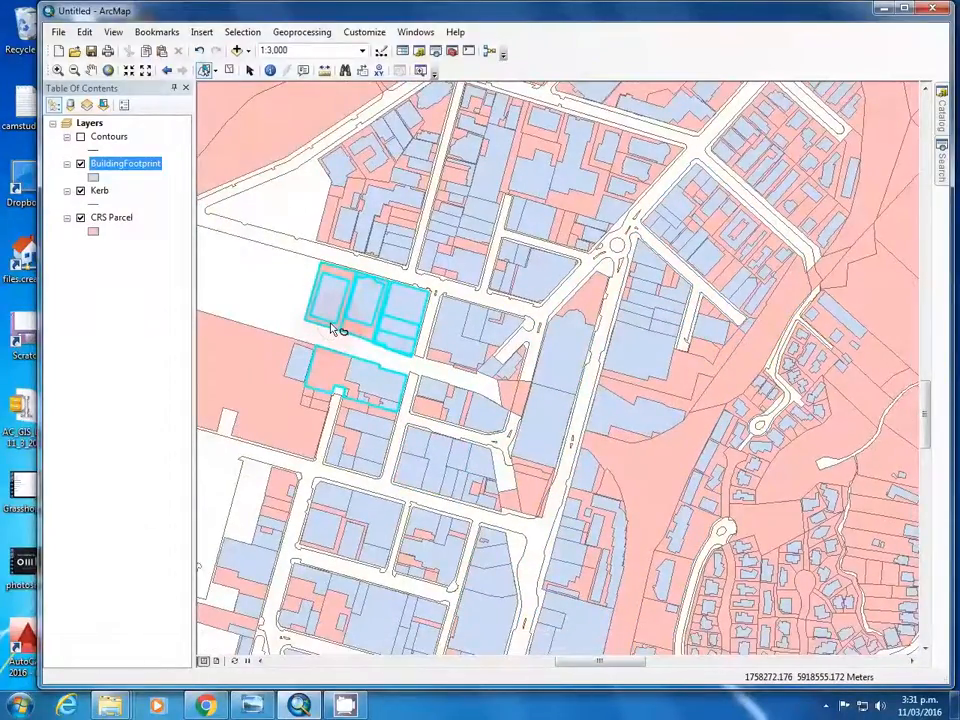
{"action": "scroll", "coordinate": [608, 466], "scroll_direction": "up", "scroll_amount": 3}
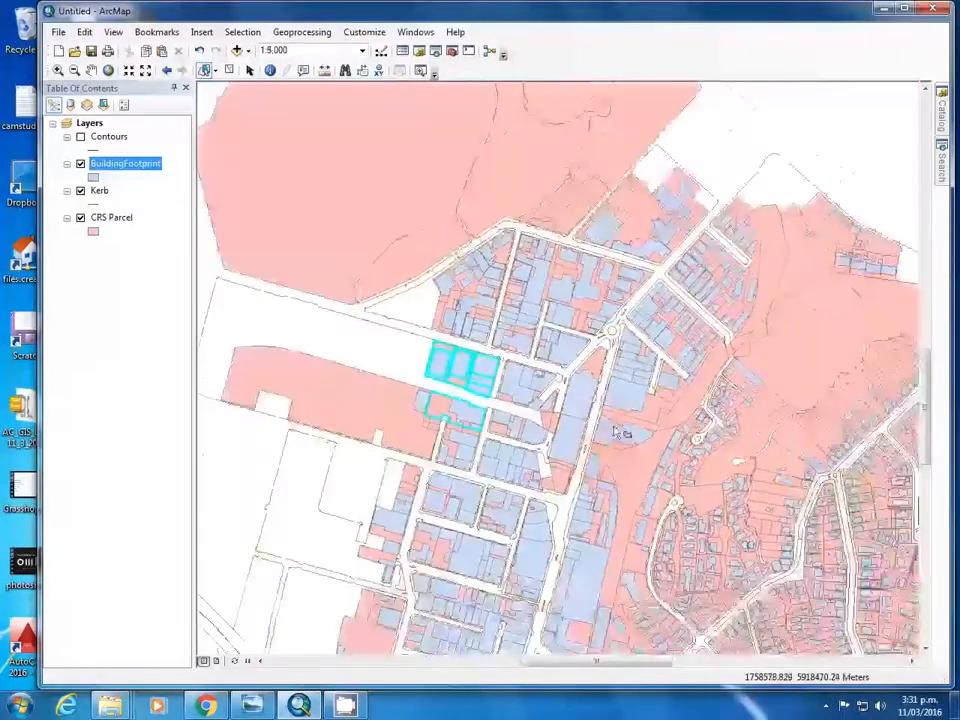
{"action": "left_click_drag", "start_coordinate": [618, 431], "coordinate": [503, 358]}
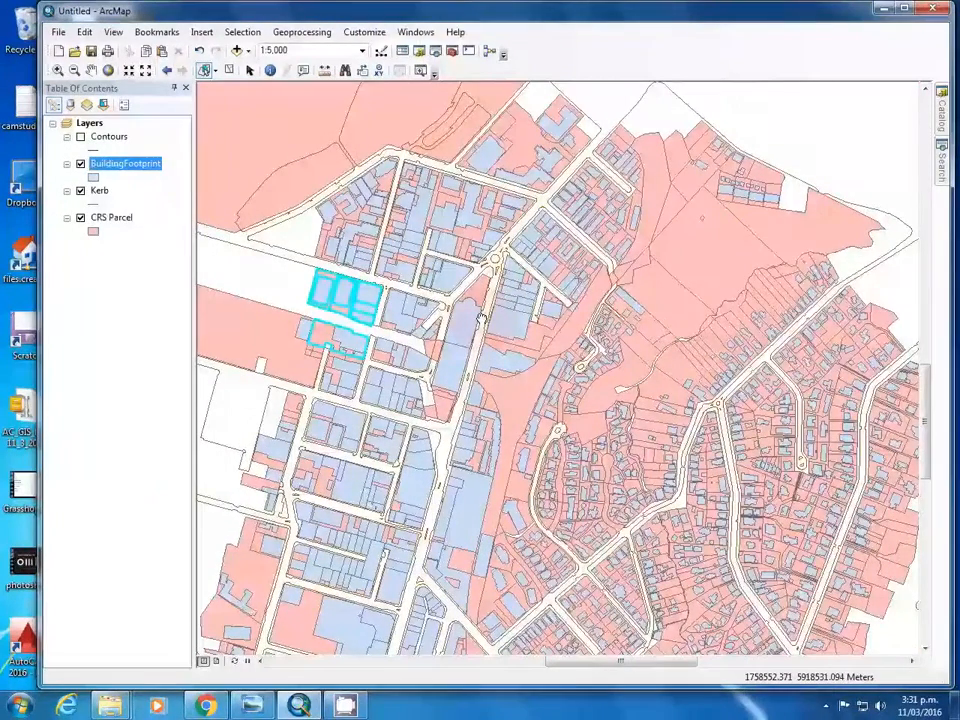
{"action": "scroll", "coordinate": [482, 317], "scroll_direction": "up", "scroll_amount": 2}
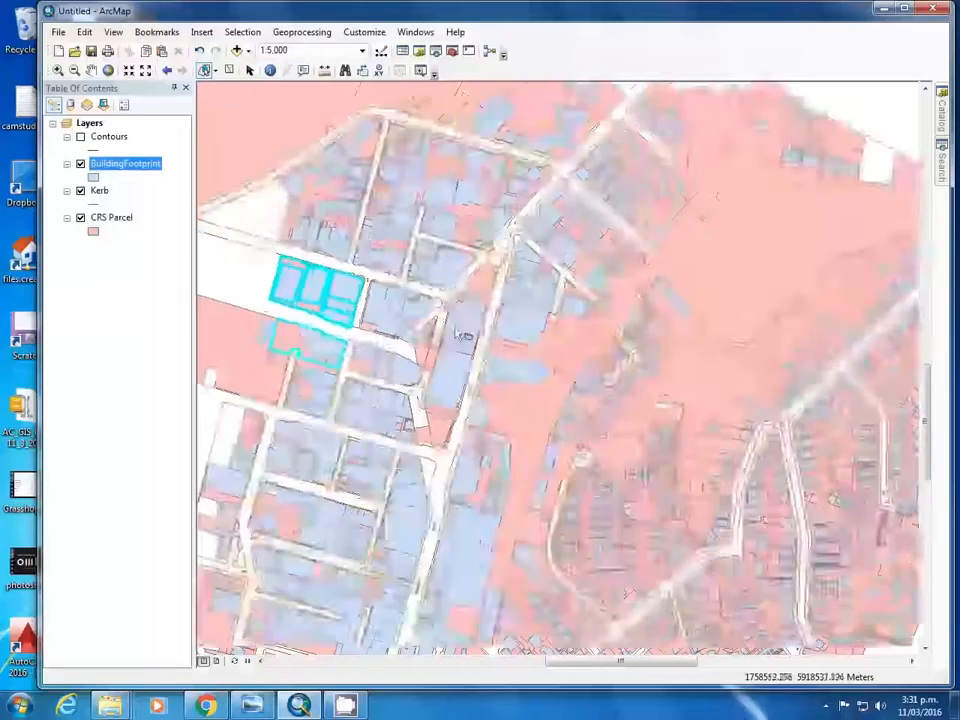
{"action": "scroll", "coordinate": [468, 332], "scroll_direction": "down", "scroll_amount": 2}
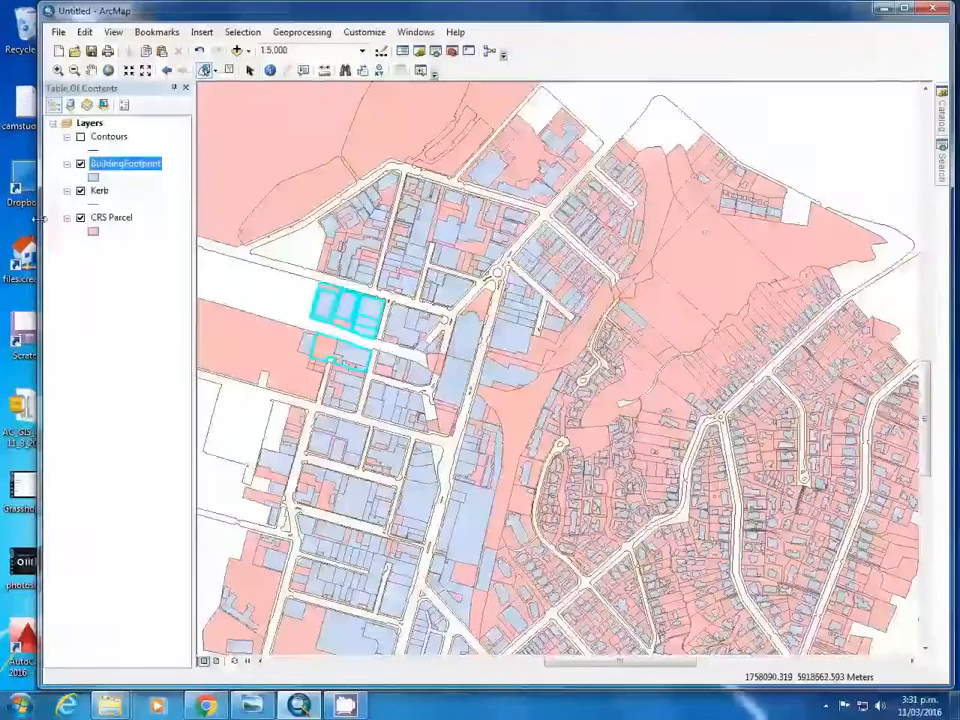
- Hide the CRS Parcel and Kerb layers and lasso-select the houses enclosed by the looping streets east of the main road
{"action": "left_click", "coordinate": [80, 217]}
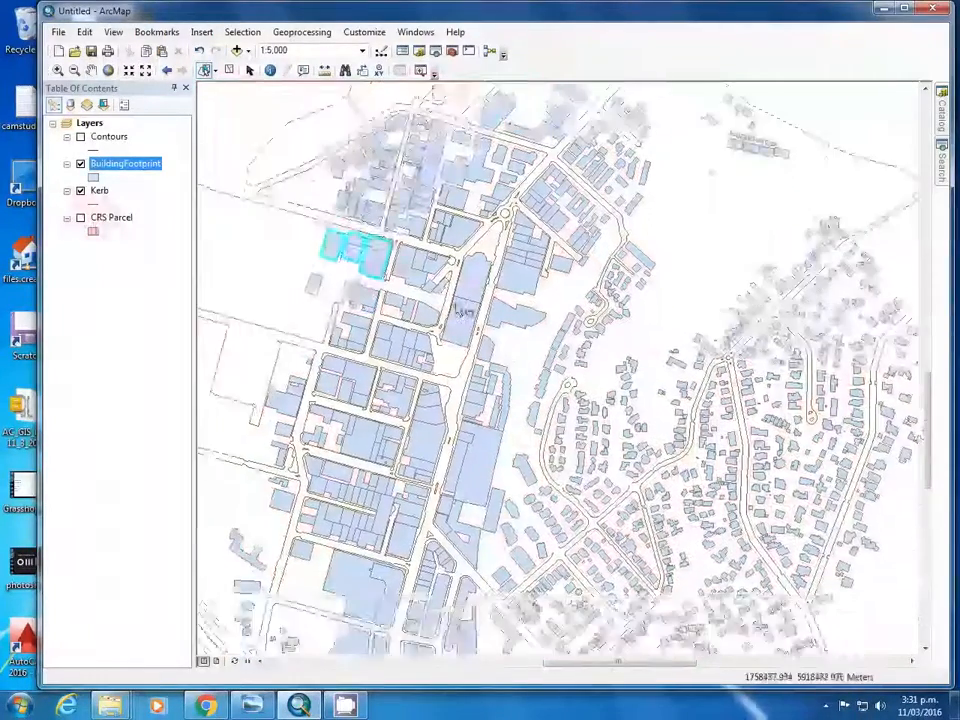
{"action": "scroll", "coordinate": [530, 318], "scroll_direction": "up", "scroll_amount": 1}
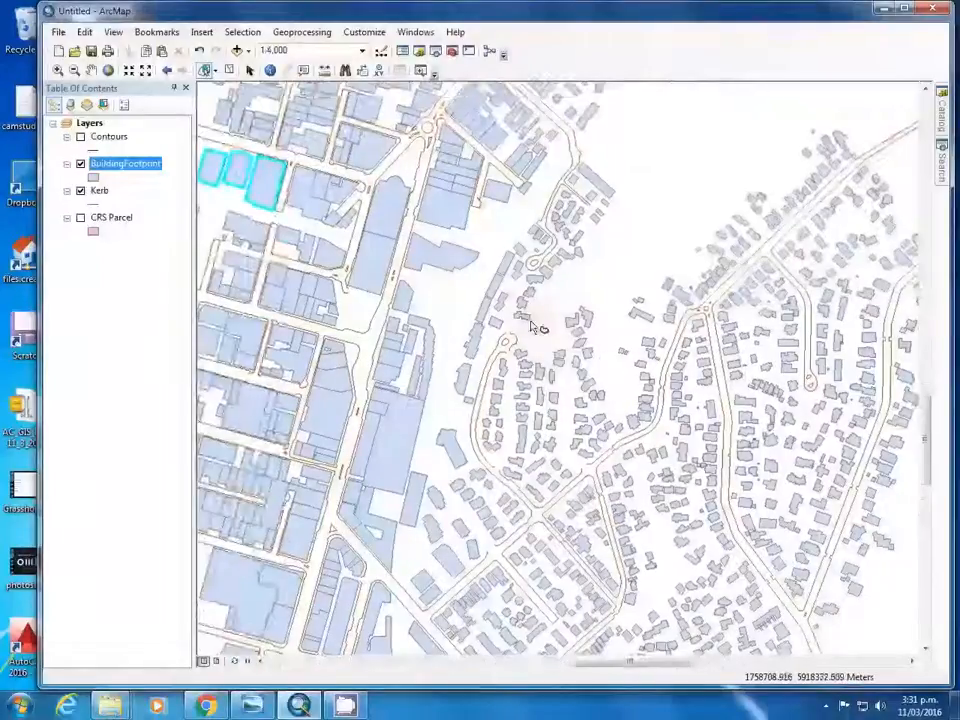
{"action": "scroll", "coordinate": [530, 318], "scroll_direction": "up", "scroll_amount": 2}
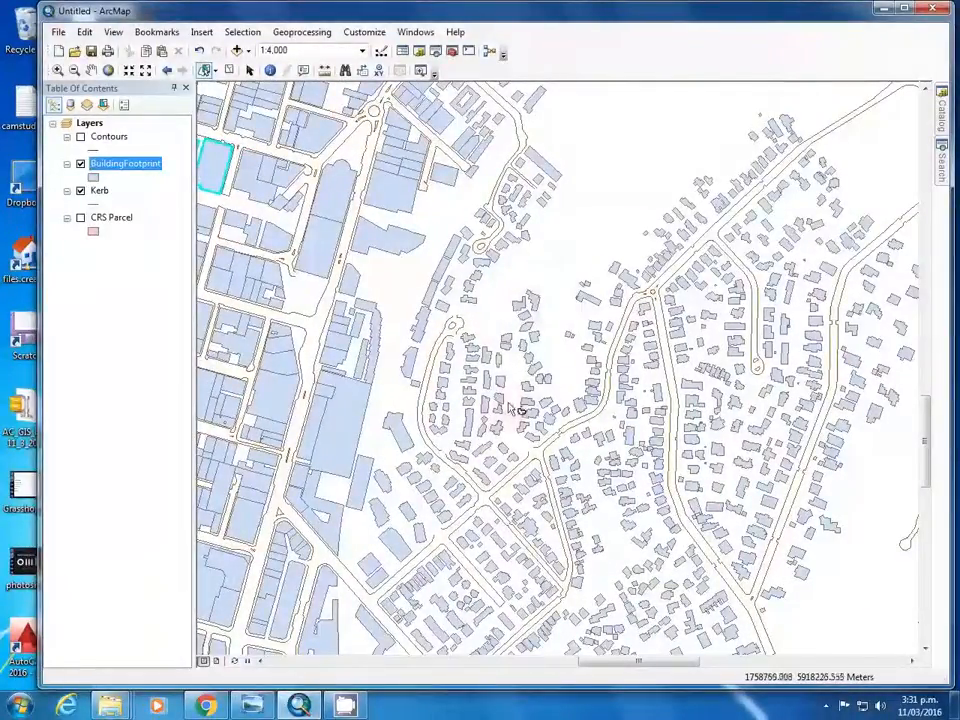
{"action": "mouse_move", "coordinate": [490, 297]}
{"action": "left_mouse_down"}
{"action": "mouse_move", "coordinate": [452, 326]}
{"action": "mouse_move", "coordinate": [435, 429]}
{"action": "mouse_move", "coordinate": [527, 474]}
{"action": "mouse_move", "coordinate": [612, 378]}
{"action": "mouse_move", "coordinate": [634, 274]}
{"action": "mouse_move", "coordinate": [475, 296]}
{"action": "left_mouse_up"}
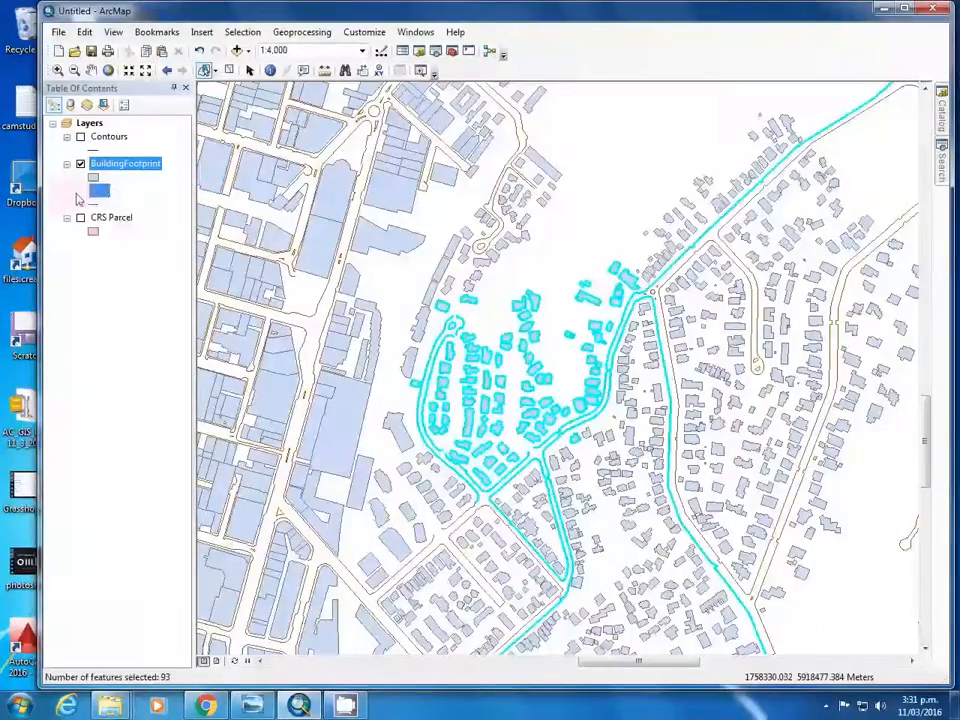
{"action": "left_click", "coordinate": [80, 190]}
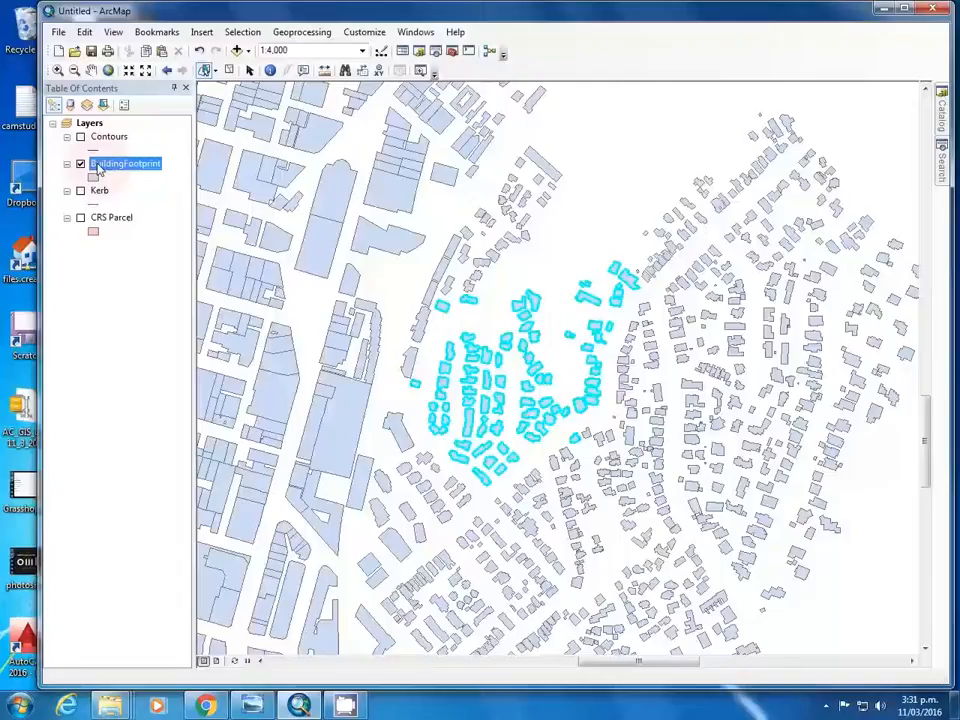
- Start exporting the selected BuildingFootprint features, with the Arcmap Tutorial desktop folder as the output location
{"action": "right_click", "coordinate": [101, 168]}
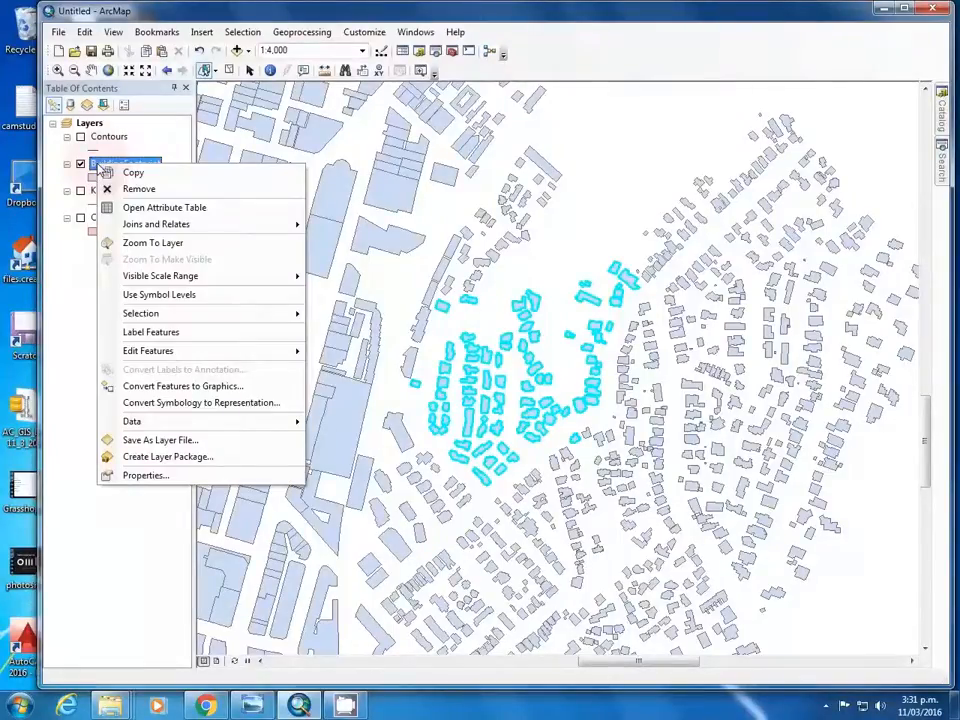
{"action": "mouse_move", "coordinate": [151, 425]}
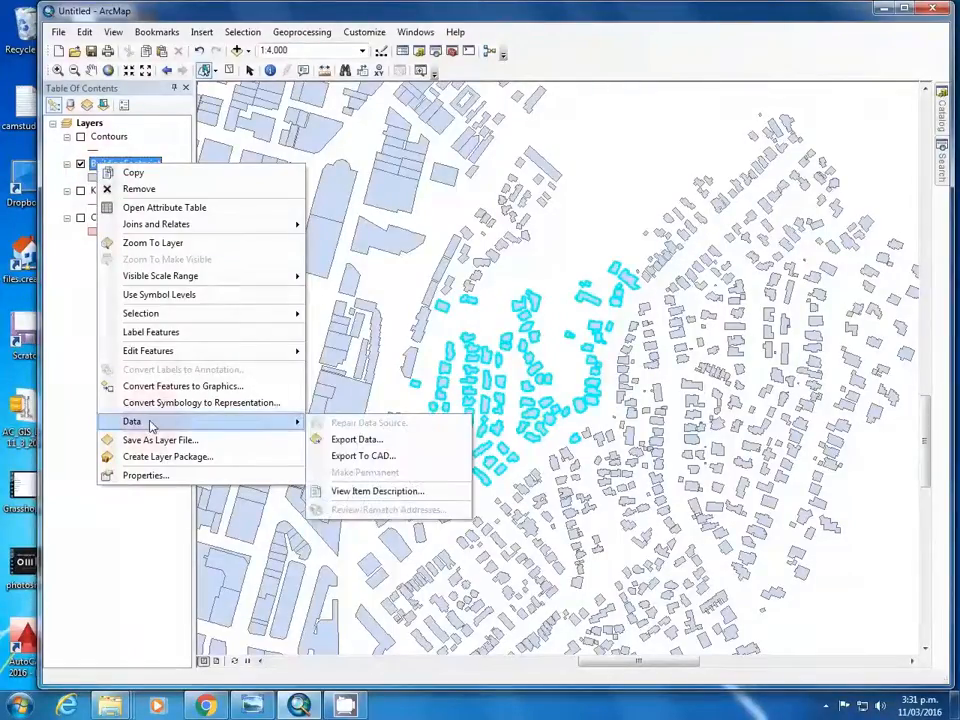
{"action": "left_click", "coordinate": [356, 441]}
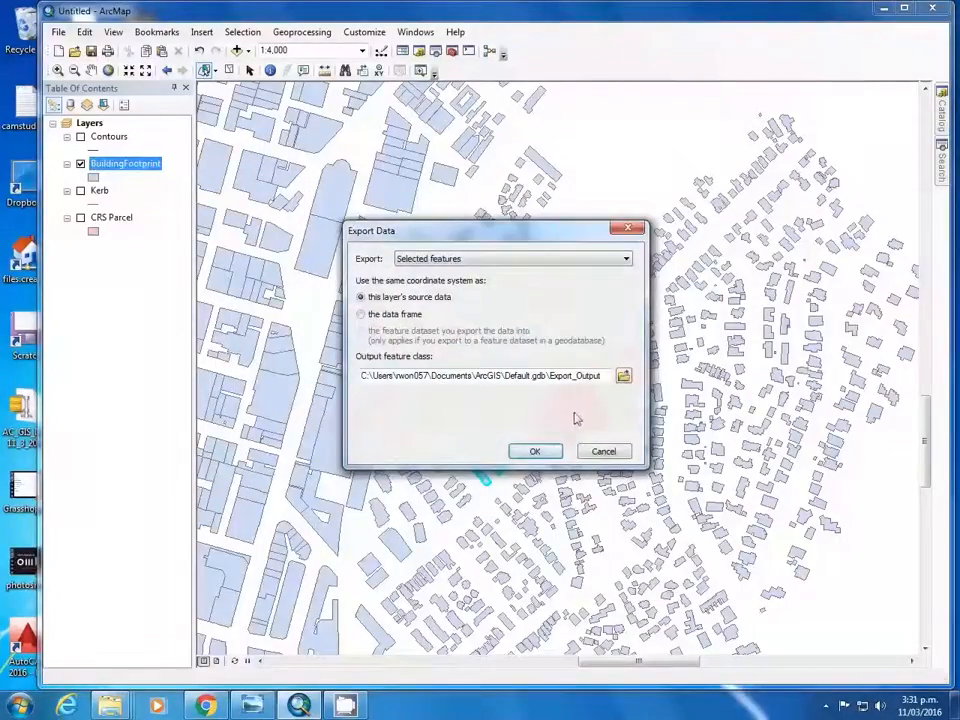
{"action": "left_click", "coordinate": [623, 376]}
{"action": "left_click", "coordinate": [465, 252]}
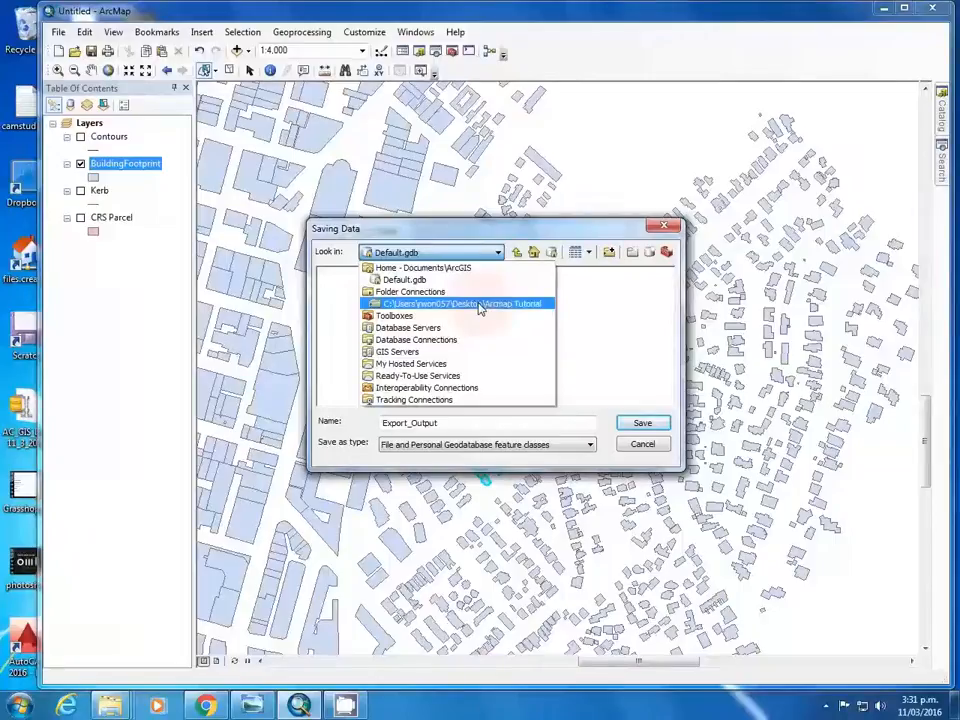
{"action": "left_click", "coordinate": [479, 304]}
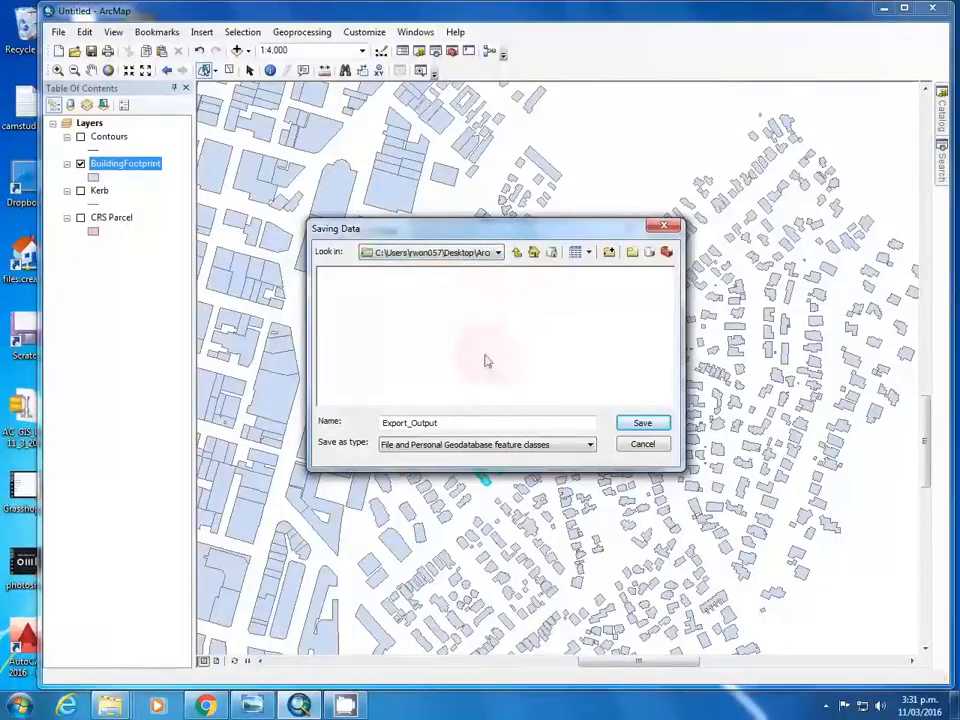
- Export the selected buildings as a shapefile named Export example and add it to the map as a layer
{"action": "double_click", "coordinate": [489, 428]}
{"action": "type", "text": "Ex"}
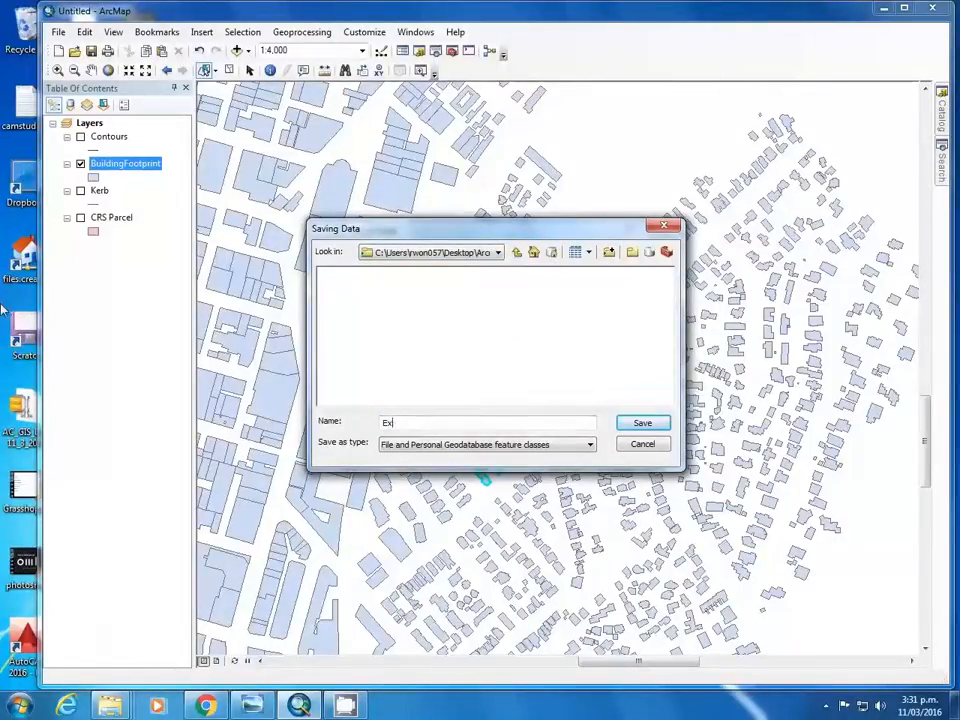
{"action": "type", "text": ";port example"}
{"action": "left_click", "coordinate": [386, 446]}
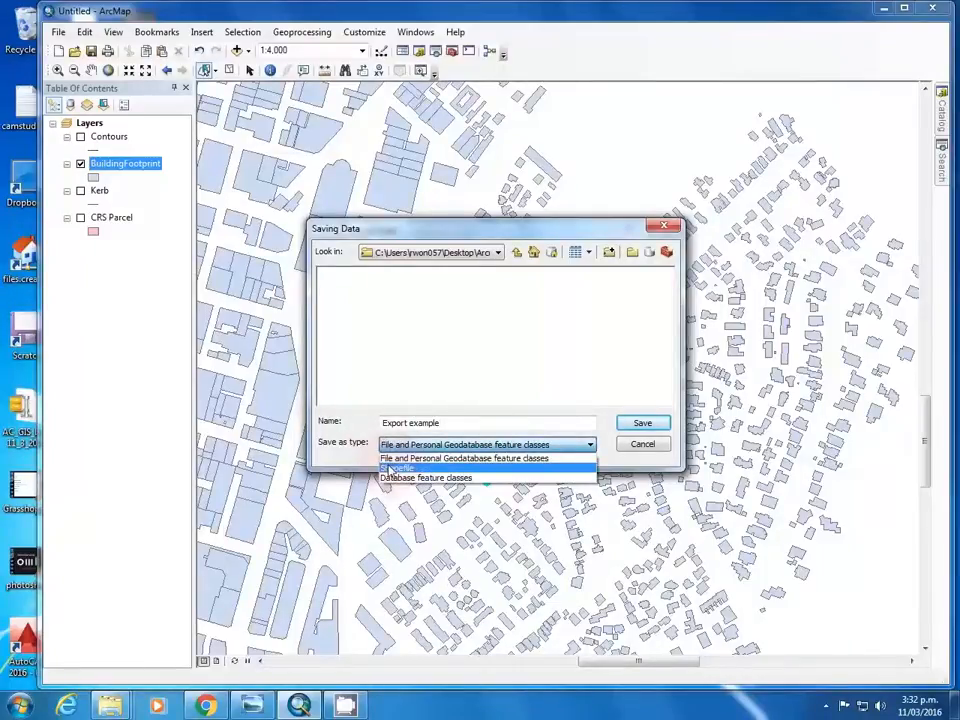
{"action": "left_click", "coordinate": [394, 469]}
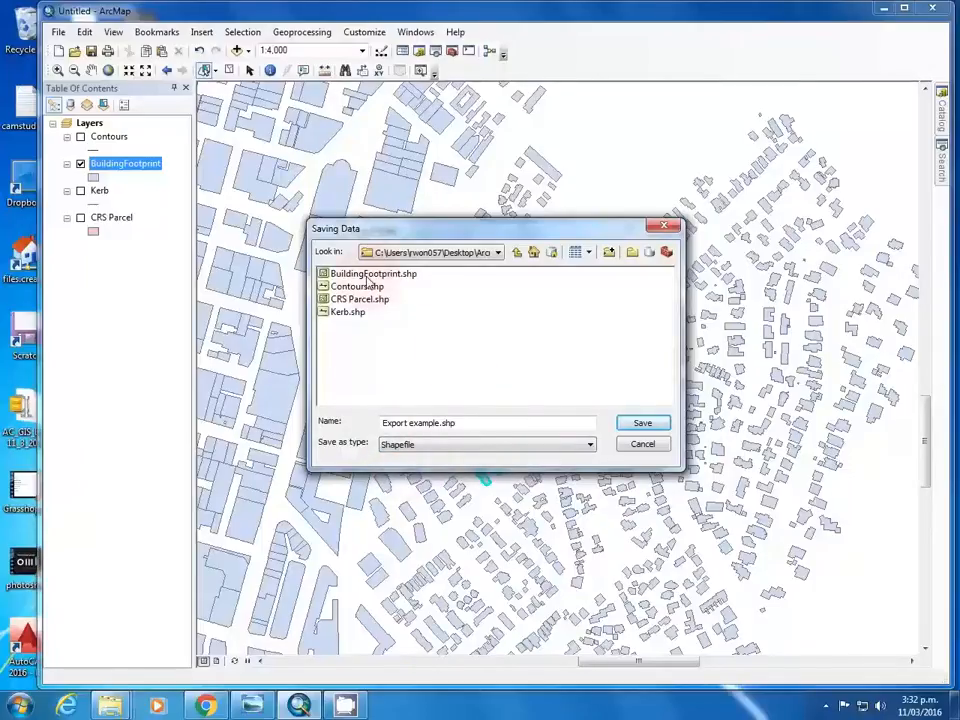
{"action": "left_click", "coordinate": [642, 424]}
{"action": "left_click", "coordinate": [536, 451]}
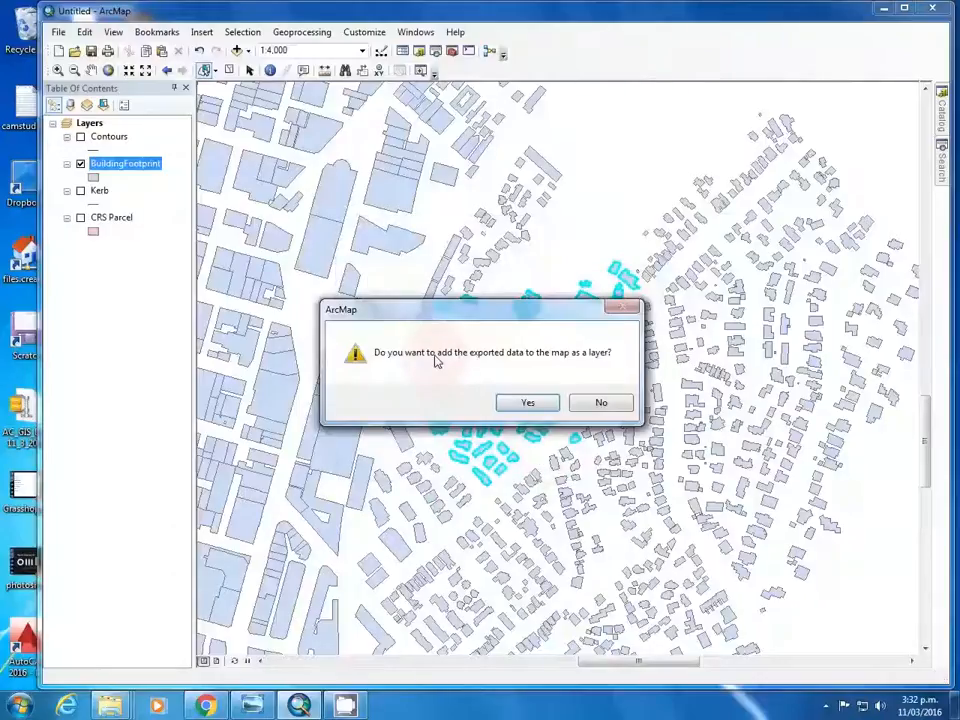
{"action": "left_click", "coordinate": [523, 401]}
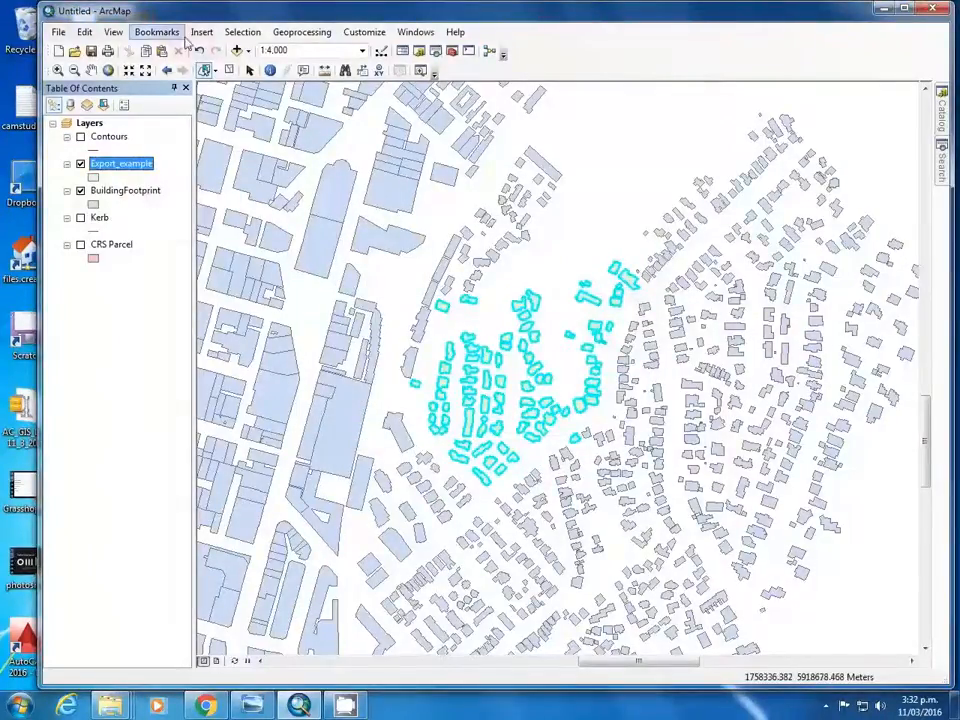
- Clear all selected features from the map
{"action": "left_click", "coordinate": [242, 31]}
{"action": "left_click", "coordinate": [262, 151]}
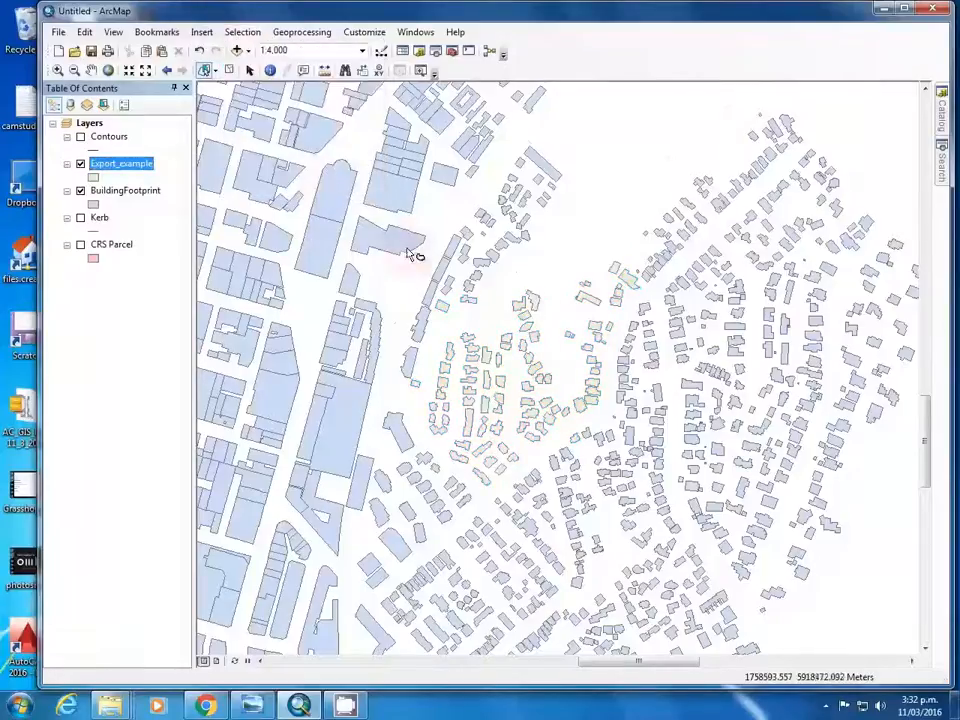
{"action": "left_click_drag", "start_coordinate": [525, 396], "coordinate": [558, 418]}
{"action": "left_click", "coordinate": [242, 31]}
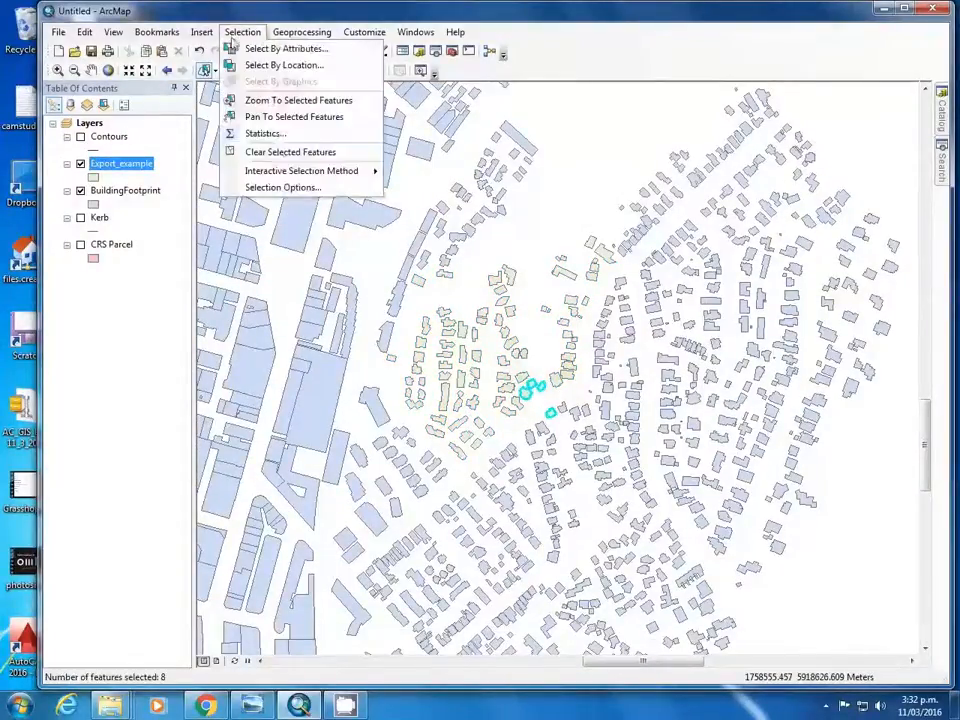
{"action": "left_click", "coordinate": [279, 151]}
- Change the Export_example layer's symbol to the ESRI Rose fill
{"action": "left_click", "coordinate": [93, 177]}
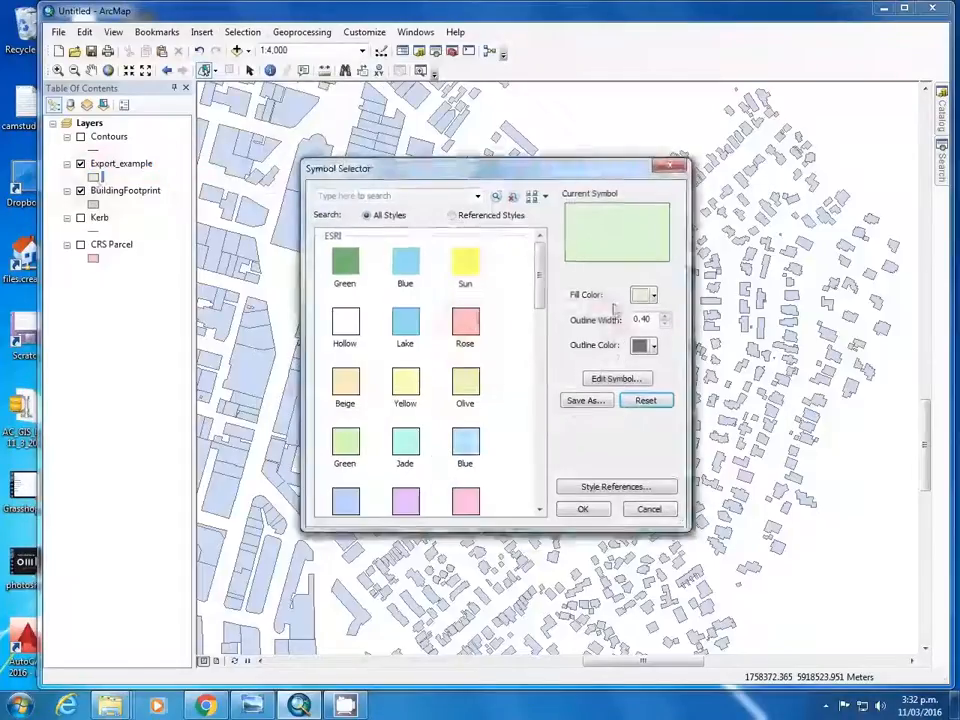
{"action": "left_click", "coordinate": [465, 322]}
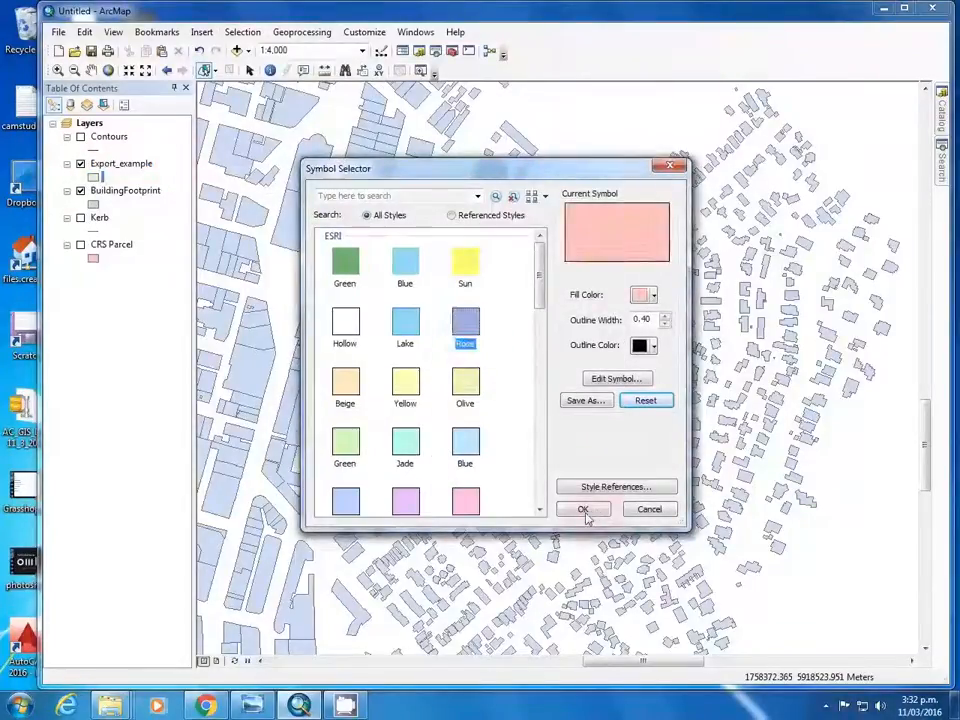
{"action": "left_click", "coordinate": [583, 509]}
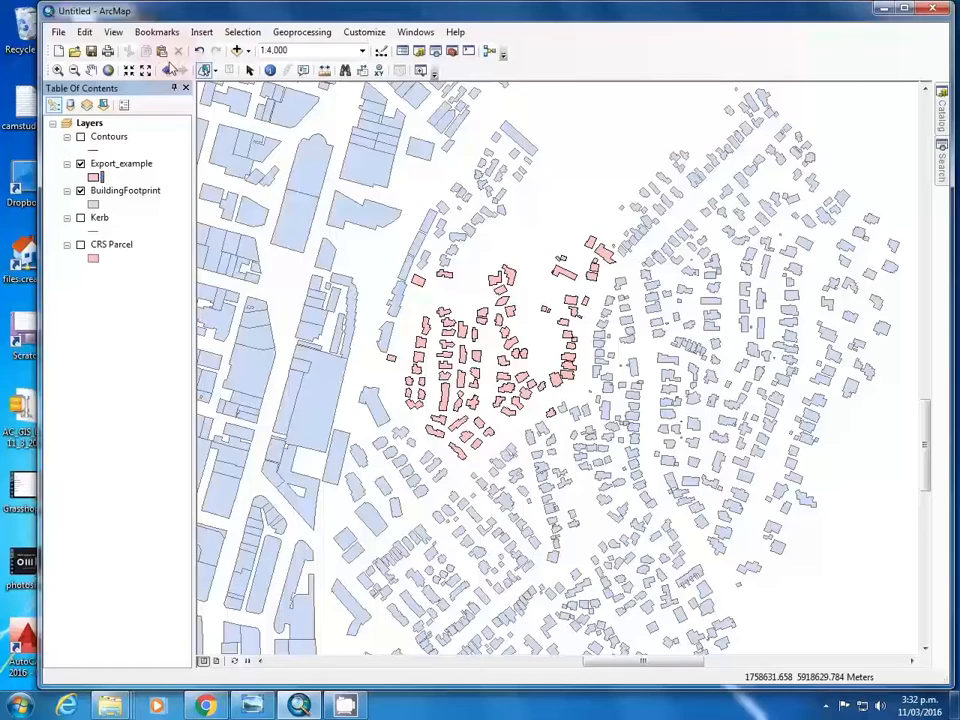
- Hide the Export_example layer, viewing the map at 1:6,000
{"action": "left_click", "coordinate": [92, 71]}
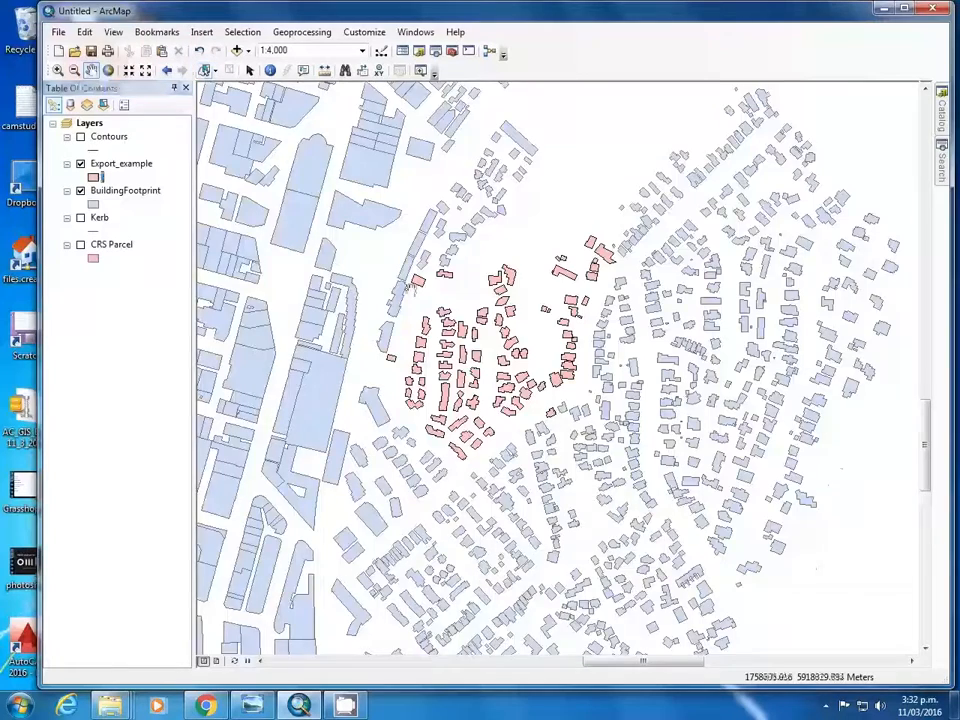
{"action": "left_click_drag", "start_coordinate": [332, 252], "coordinate": [480, 336]}
{"action": "scroll", "coordinate": [480, 334], "scroll_direction": "down", "scroll_amount": 2}
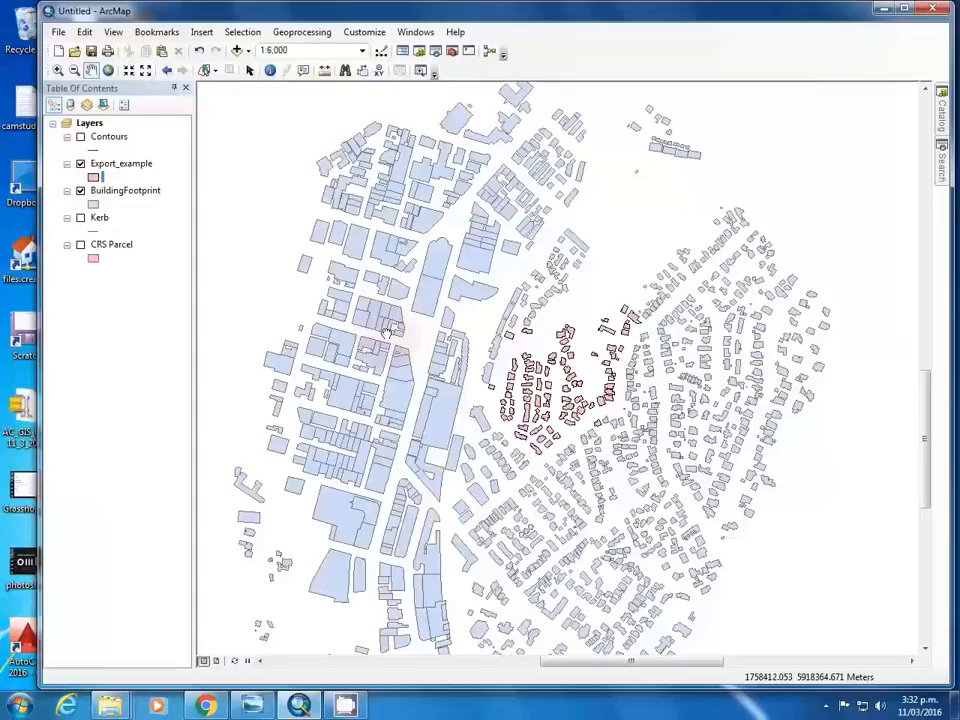
{"action": "left_click", "coordinate": [80, 163]}
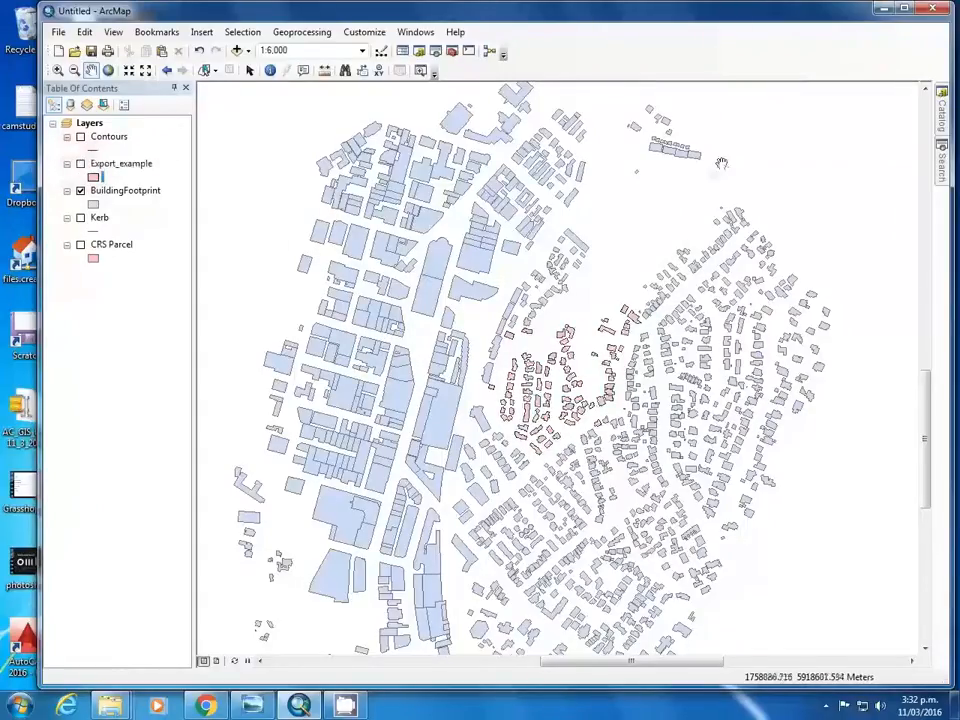
- Start a new shapefile in the Arcmap Tutorial folder, named Buffer point, with the Point feature type
{"action": "left_click", "coordinate": [944, 115]}
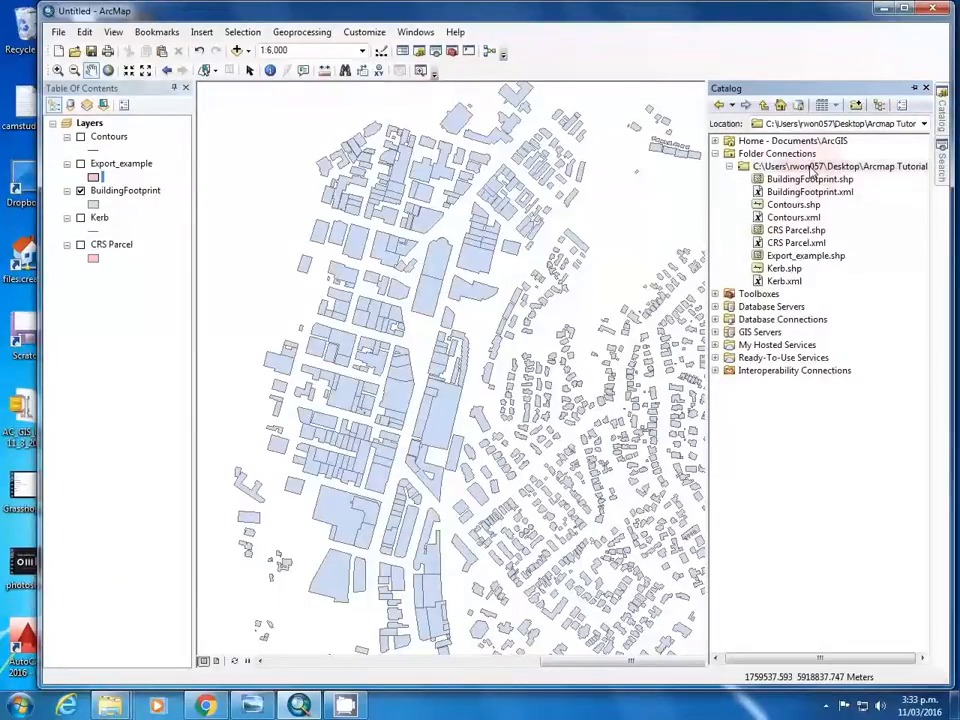
{"action": "right_click", "coordinate": [815, 168]}
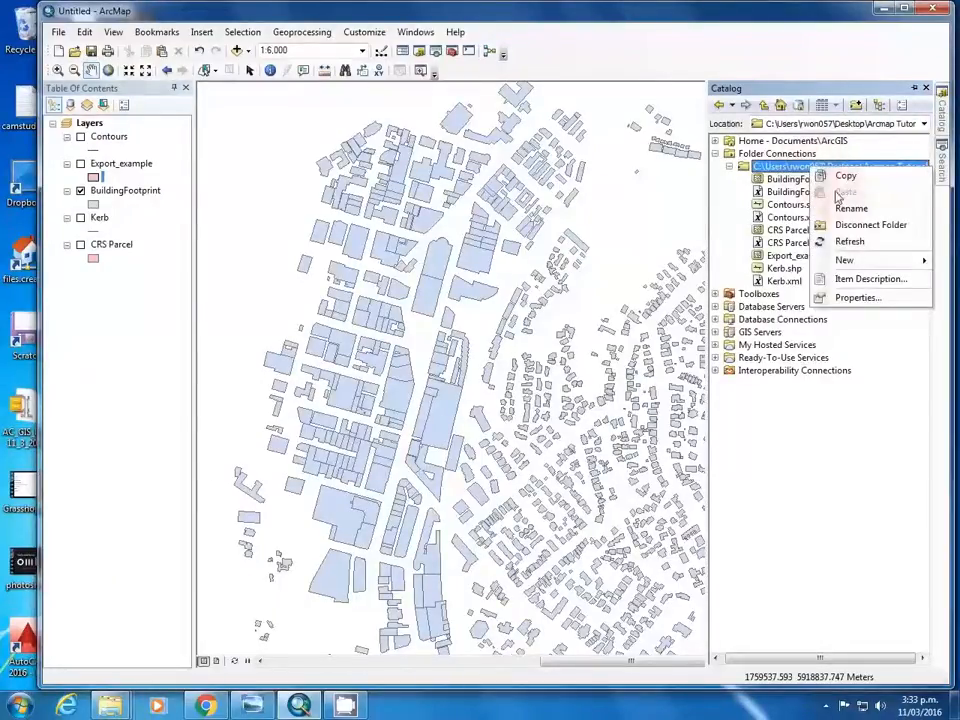
{"action": "mouse_move", "coordinate": [850, 270]}
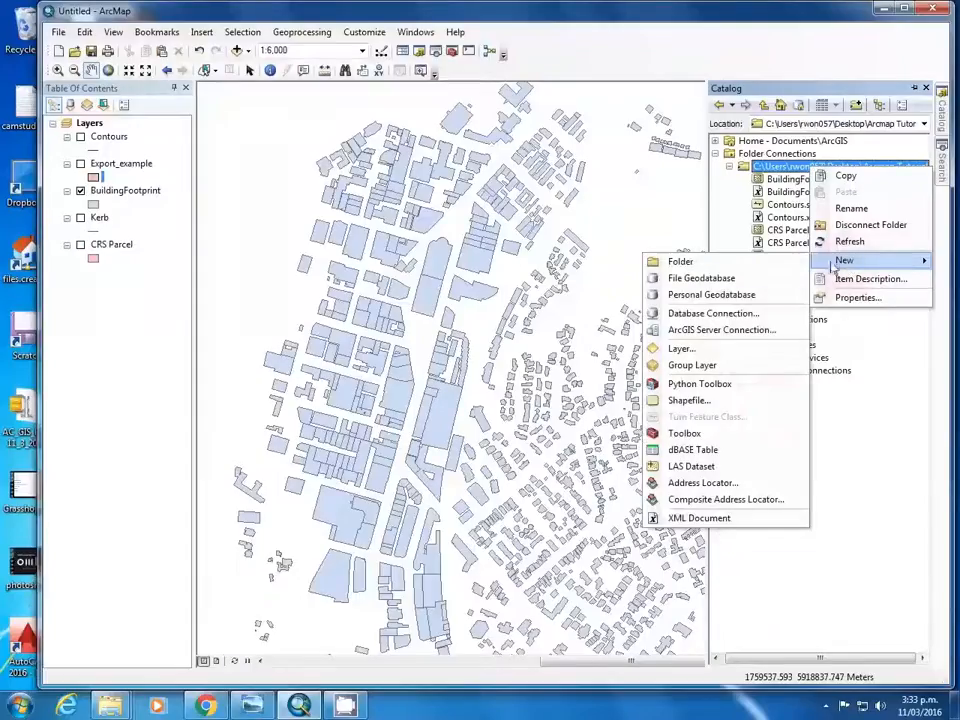
{"action": "left_click", "coordinate": [753, 400]}
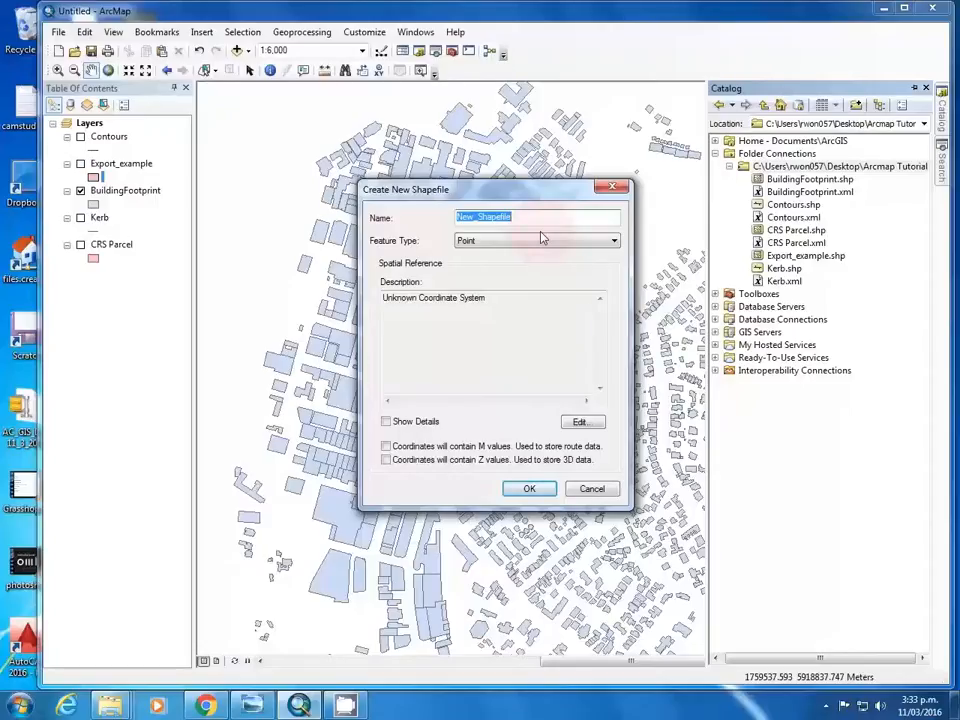
{"action": "type", "text": "Buffer point"}
{"action": "left_click", "coordinate": [494, 326]}
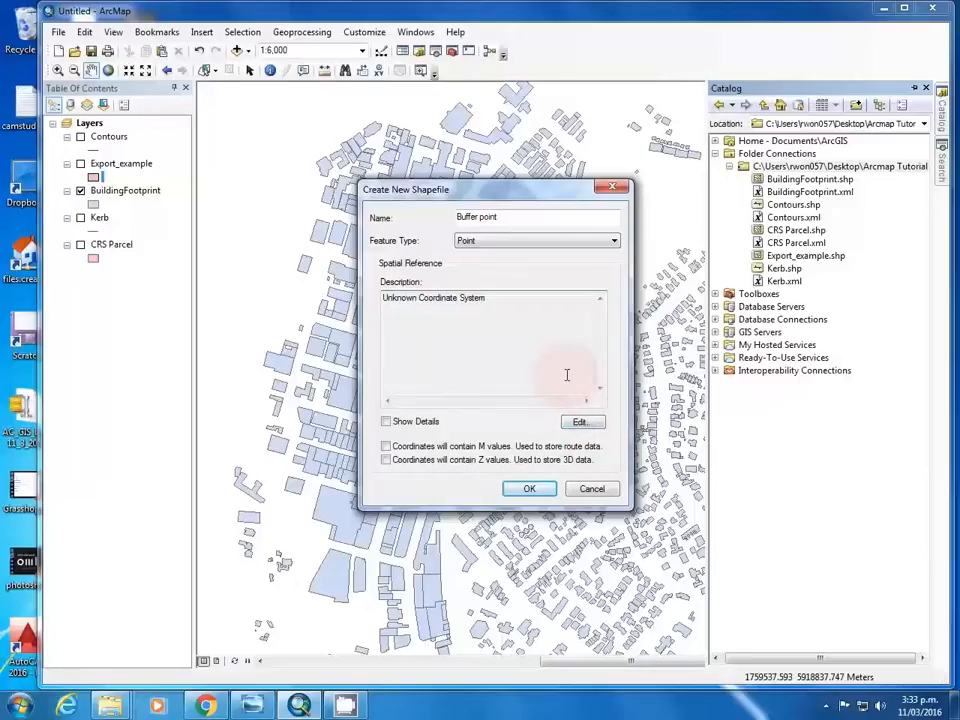
- Assign the NZGD2000 geographic coordinate system from Australia and New Zealand and create the Buffer point shapefile
{"action": "left_click", "coordinate": [582, 421]}
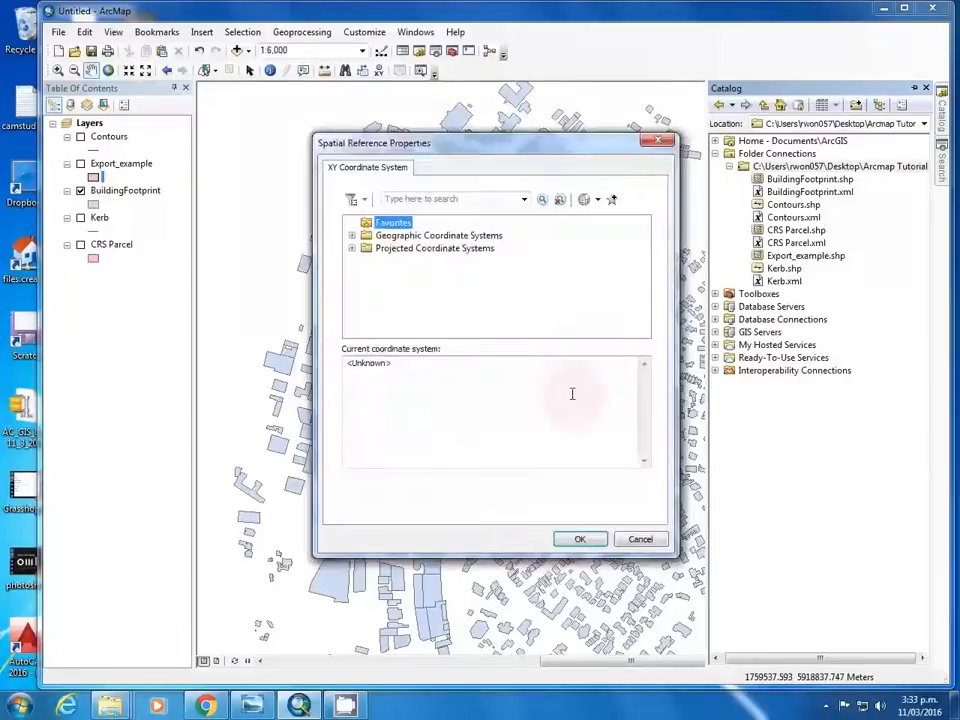
{"action": "left_click", "coordinate": [352, 236]}
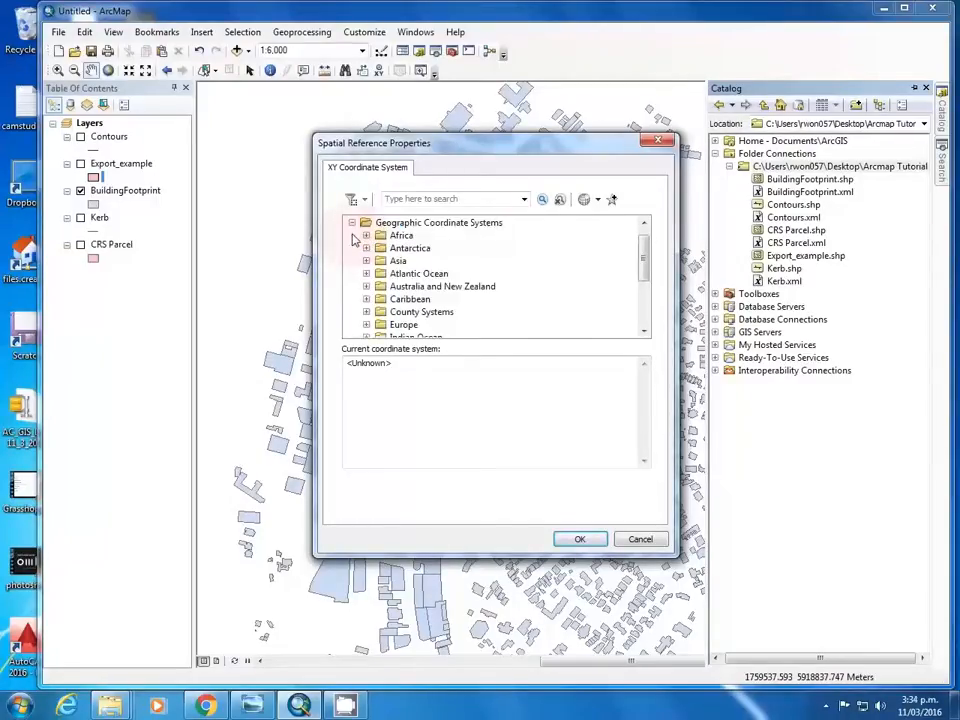
{"action": "left_click", "coordinate": [367, 287]}
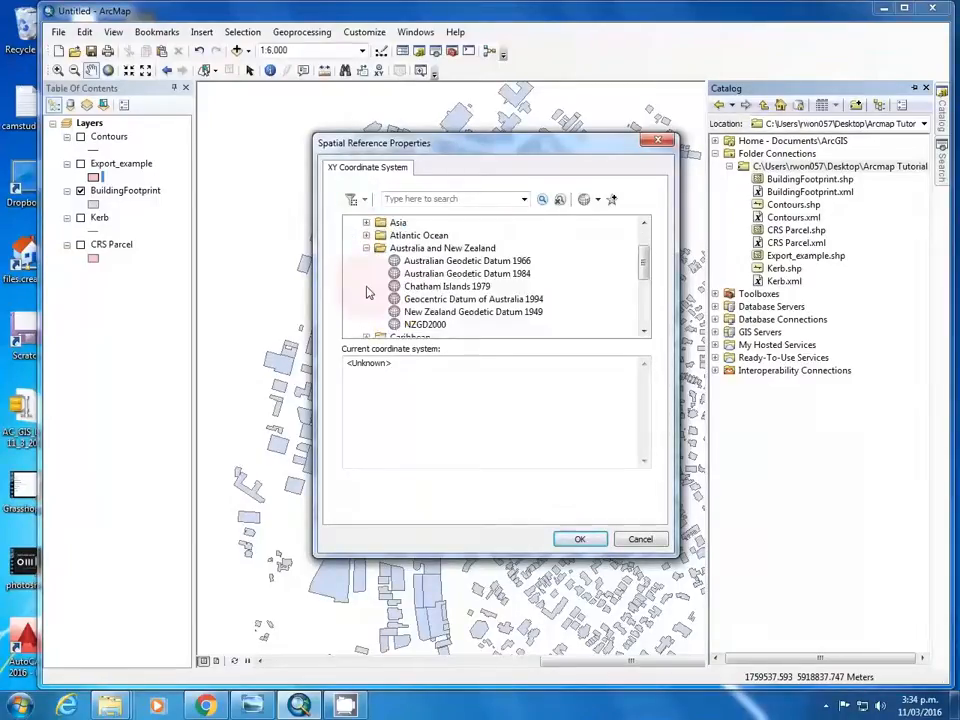
{"action": "left_click", "coordinate": [424, 325]}
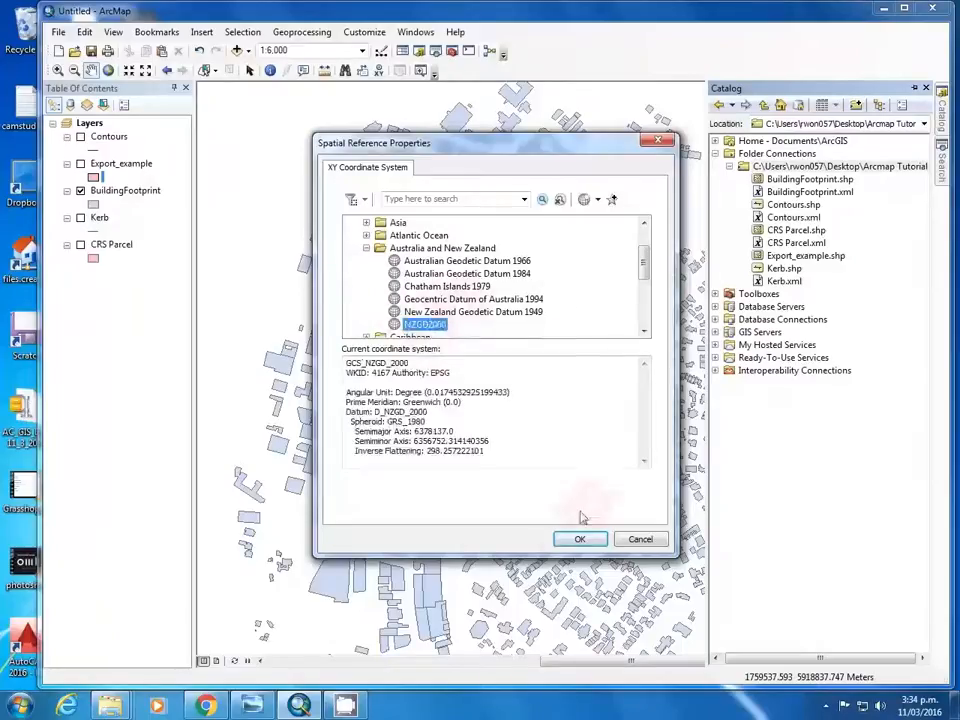
{"action": "left_click", "coordinate": [579, 539]}
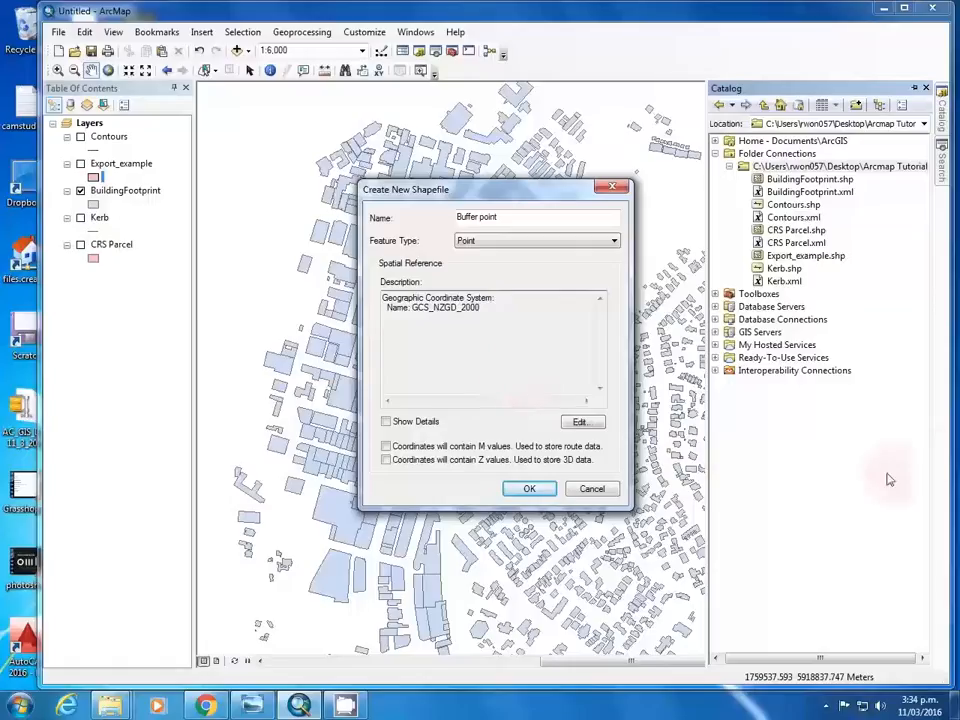
{"action": "left_click", "coordinate": [529, 490]}
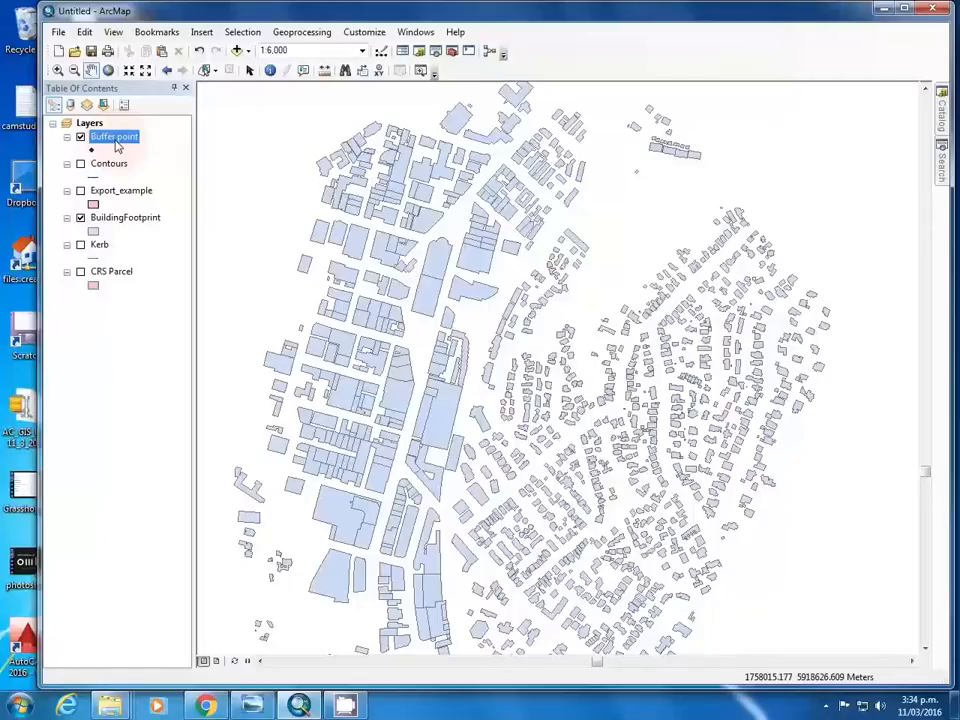
- Start editing the Buffer point layer, continuing past the spatial reference warning, and place a point inside the large building near the map's centre
{"action": "right_click", "coordinate": [117, 146]}
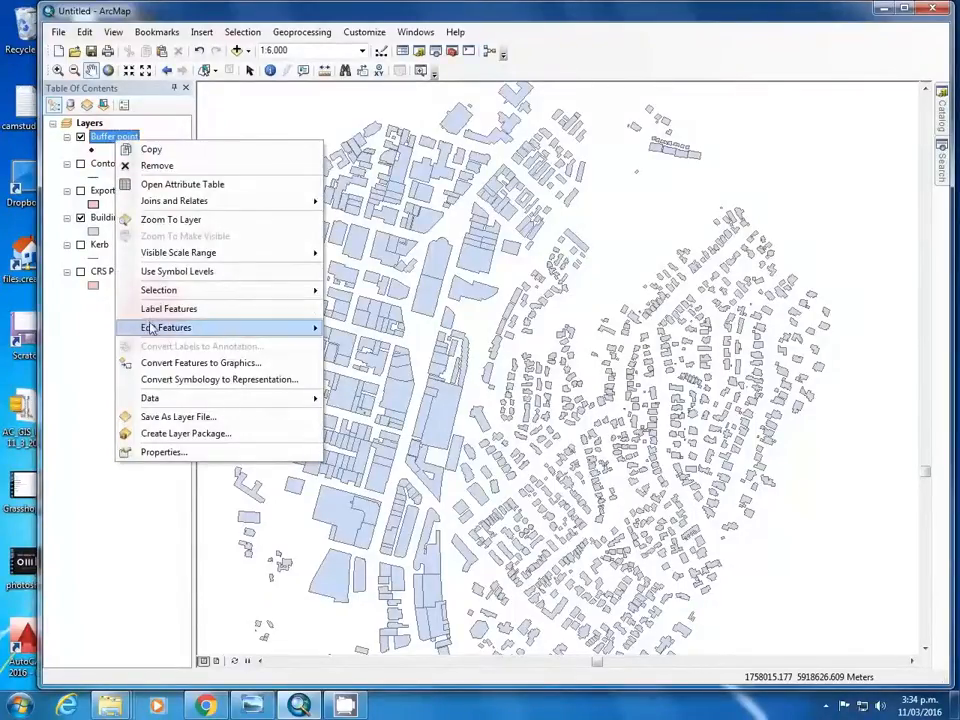
{"action": "mouse_move", "coordinate": [205, 328]}
{"action": "left_click", "coordinate": [386, 332]}
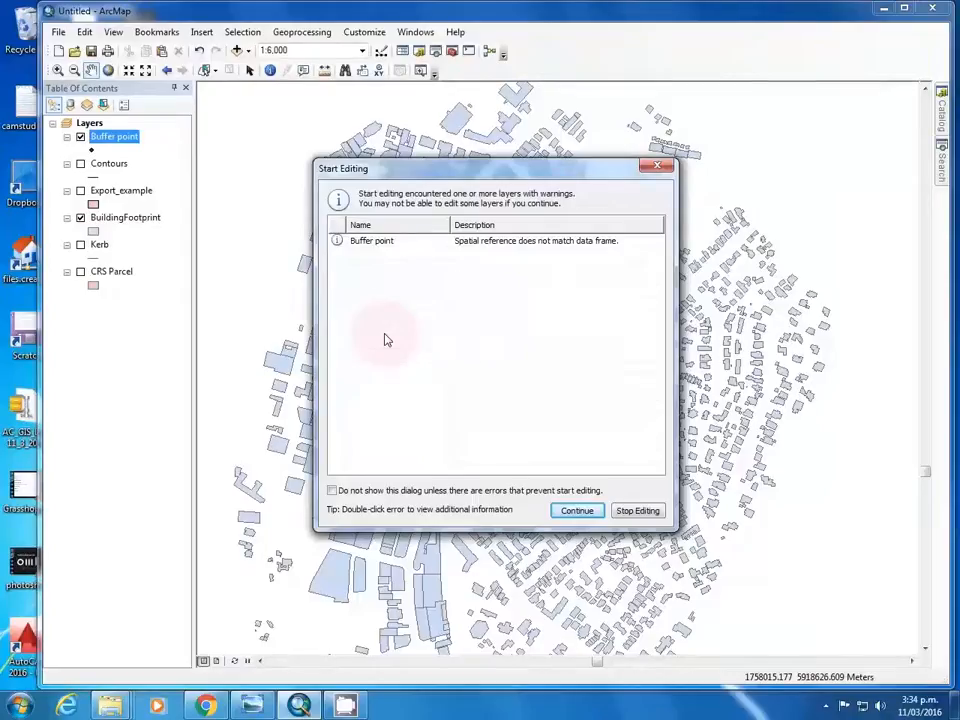
{"action": "left_click", "coordinate": [576, 510]}
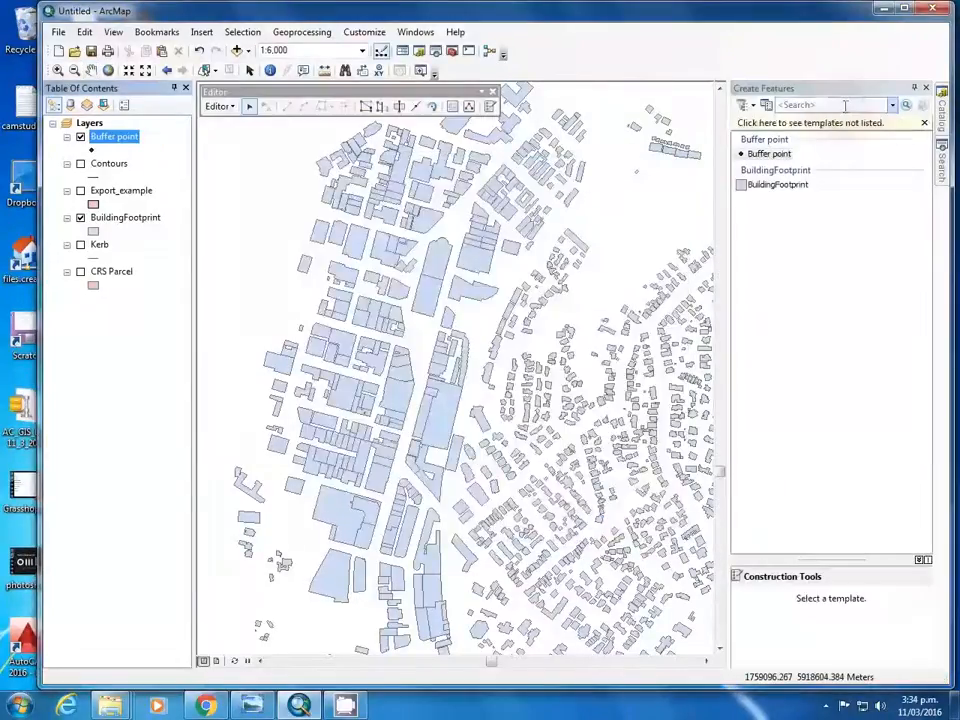
{"action": "left_click", "coordinate": [780, 155]}
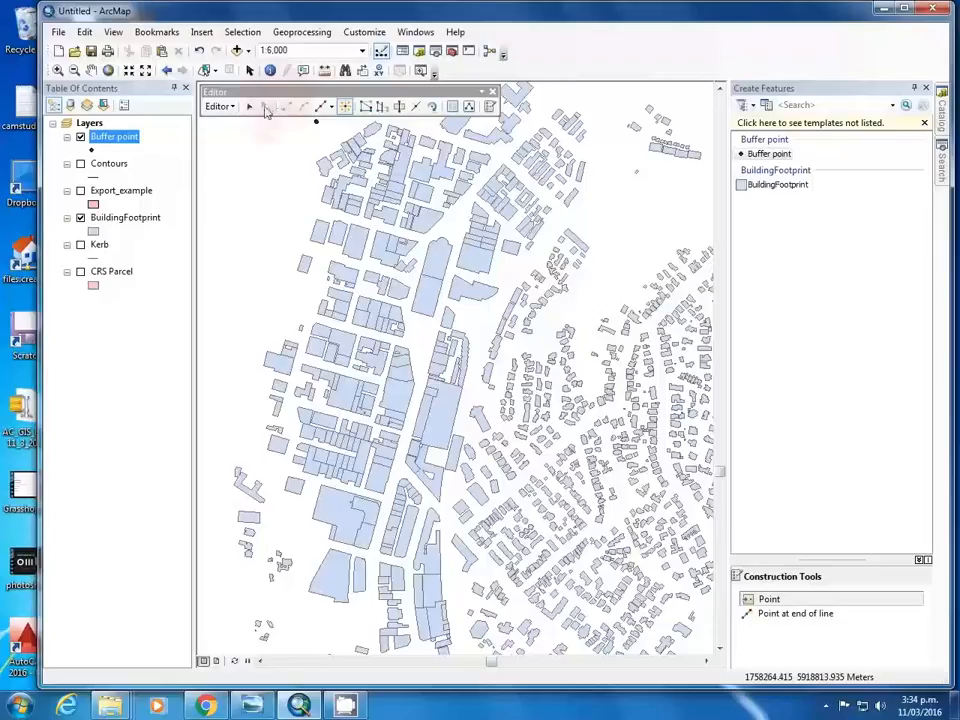
{"action": "scroll", "coordinate": [443, 425], "scroll_direction": "up", "scroll_amount": 2}
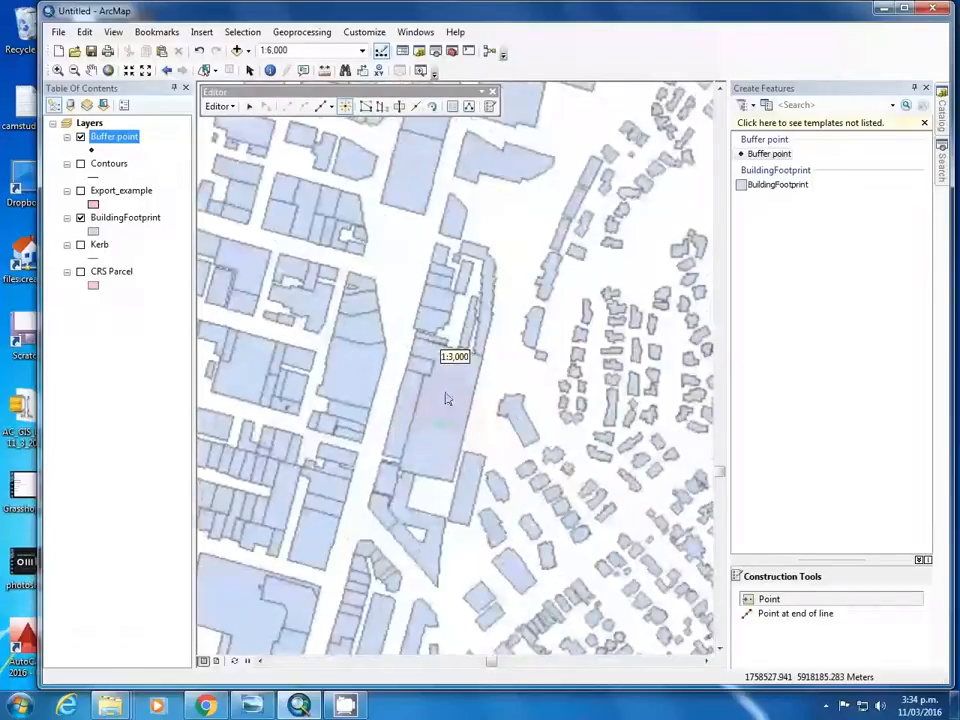
{"action": "left_click", "coordinate": [443, 405]}
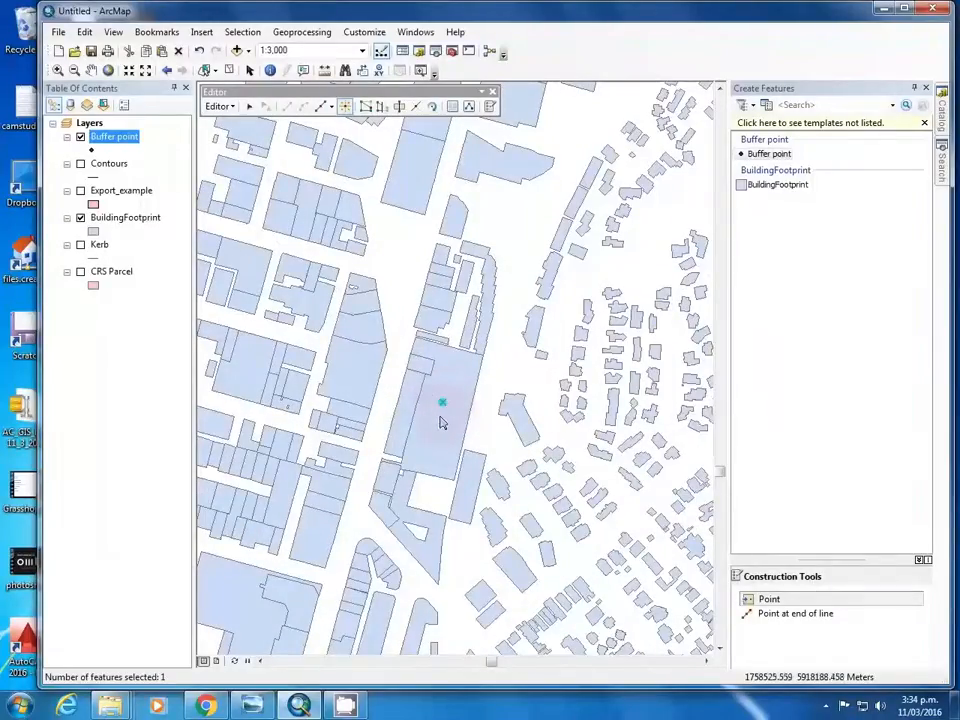
- Stop the edit session and save the new buffer point
{"action": "left_click", "coordinate": [218, 106]}
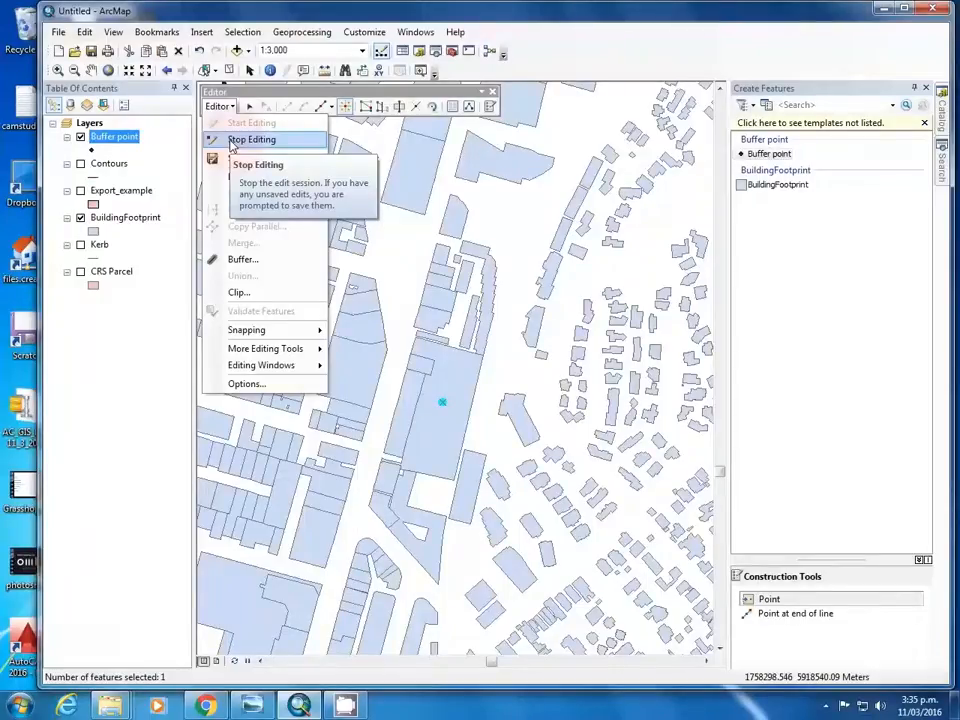
{"action": "left_click", "coordinate": [232, 146]}
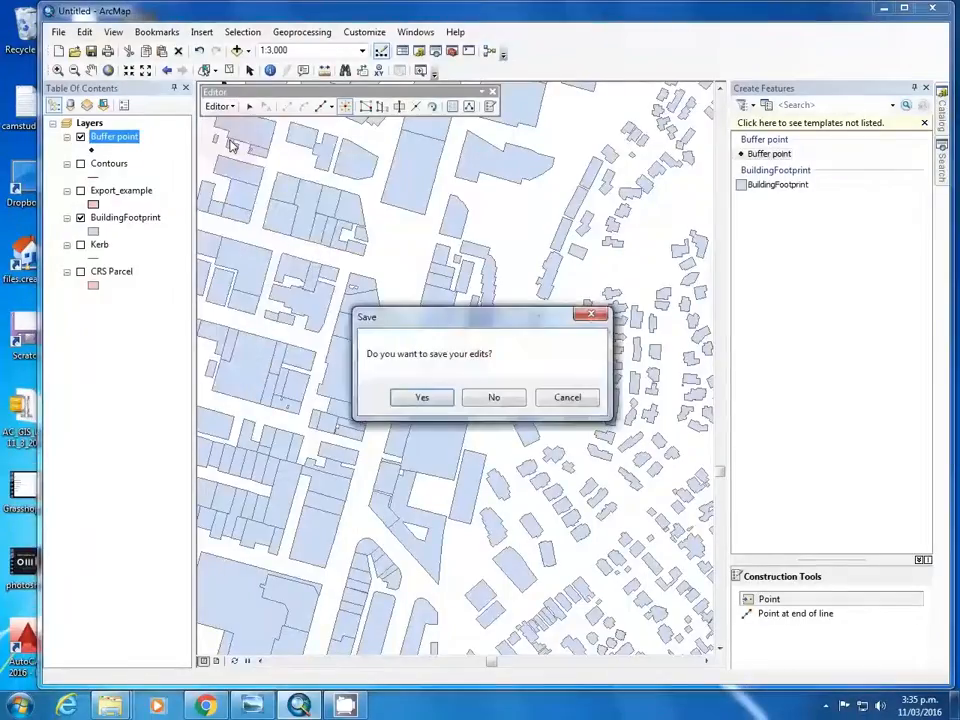
{"action": "left_click", "coordinate": [437, 404]}
{"action": "scroll", "coordinate": [455, 365], "scroll_direction": "down", "scroll_amount": 2}
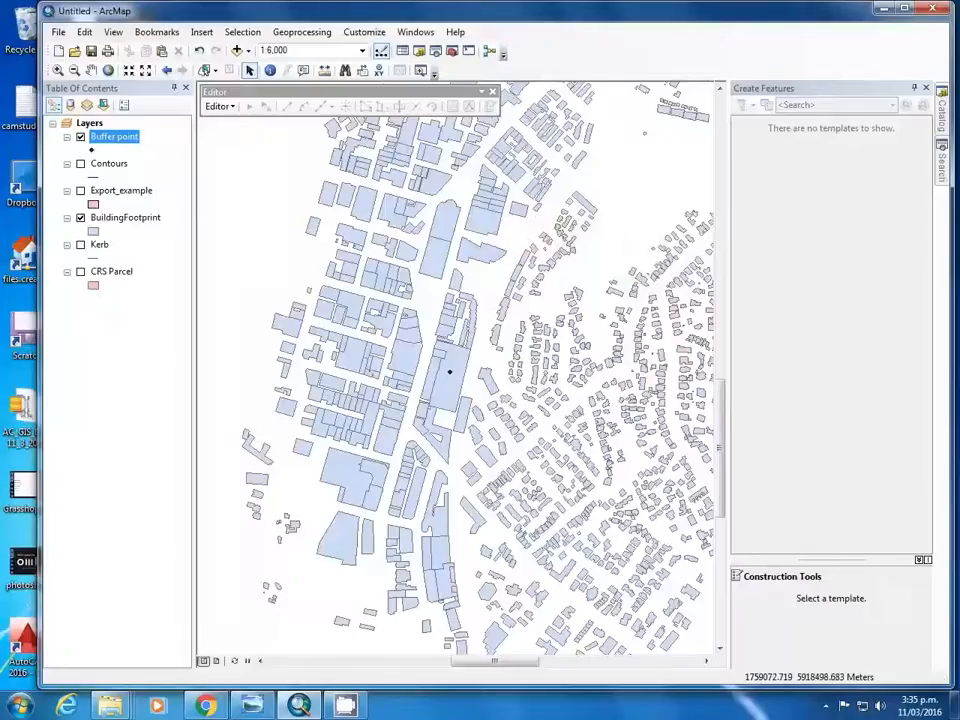
- Start a new shapefile in the Arcmap Tutorial folder, named Polygon example, with the Polygon feature type
{"action": "left_click", "coordinate": [944, 105]}
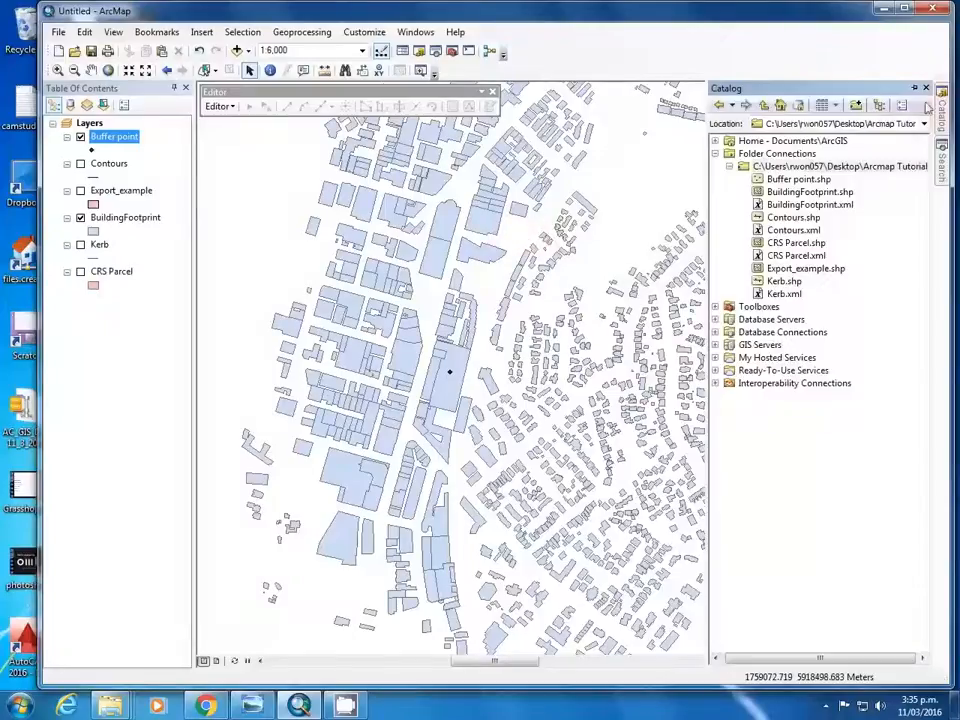
{"action": "right_click", "coordinate": [868, 166]}
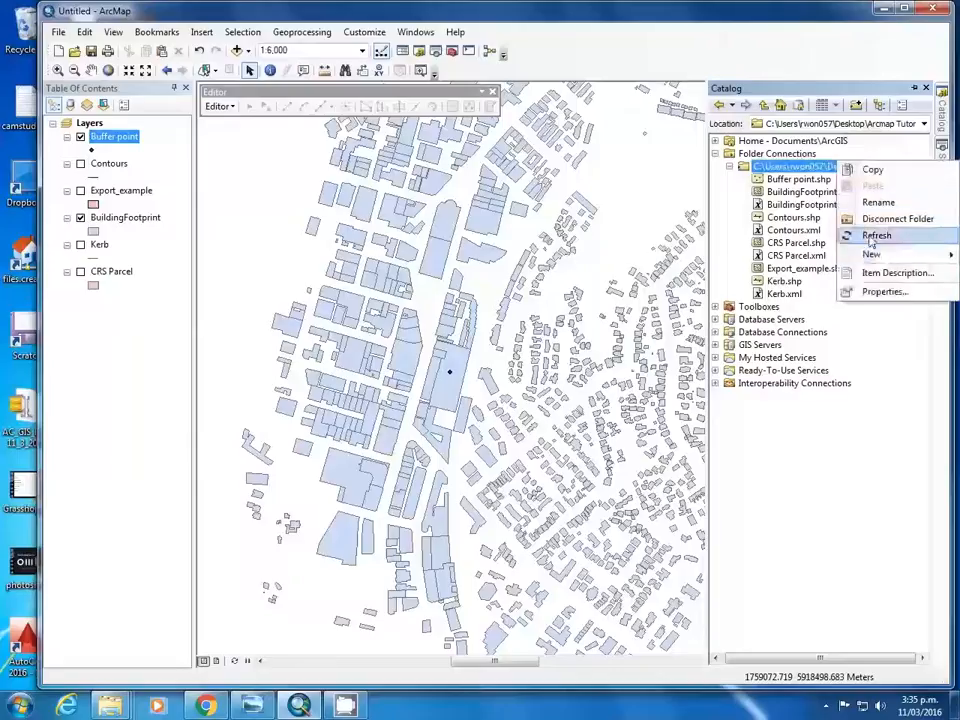
{"action": "mouse_move", "coordinate": [870, 254]}
{"action": "left_click", "coordinate": [780, 394]}
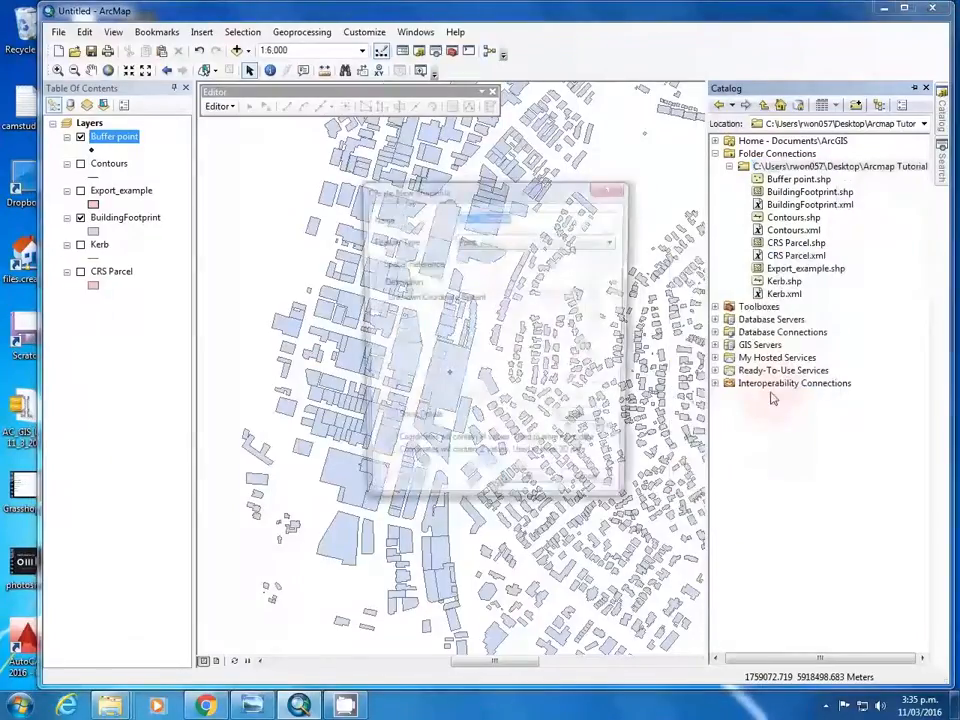
{"action": "left_click", "coordinate": [555, 241]}
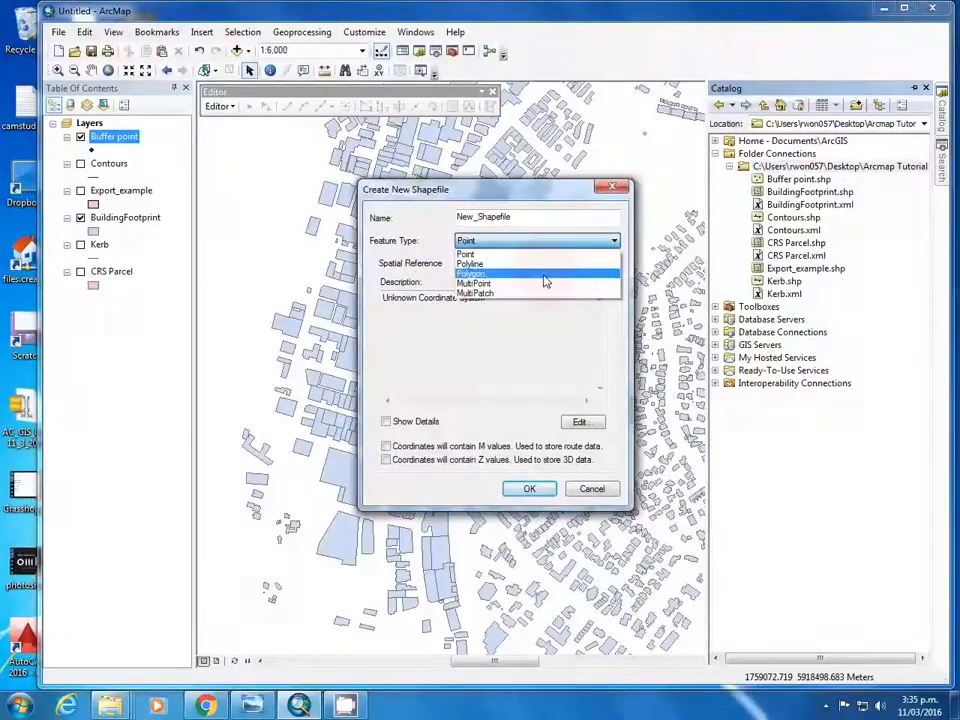
{"action": "left_click", "coordinate": [544, 273]}
{"action": "key", "text": "shift+Tab"}
{"action": "type", "text": "Pol"}
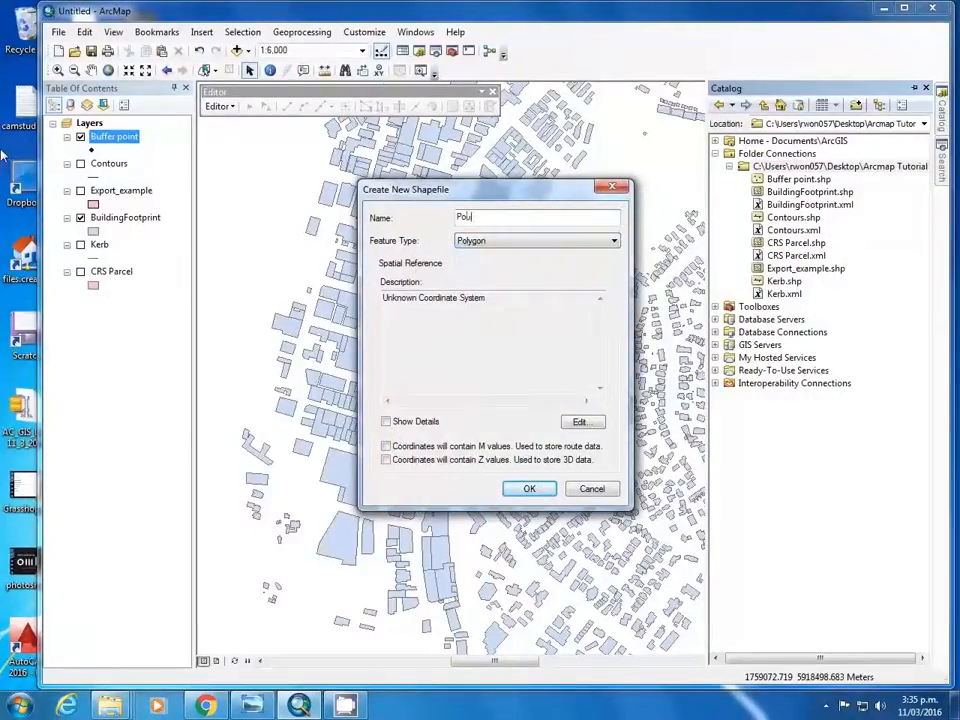
{"action": "type", "text": "ygon example"}
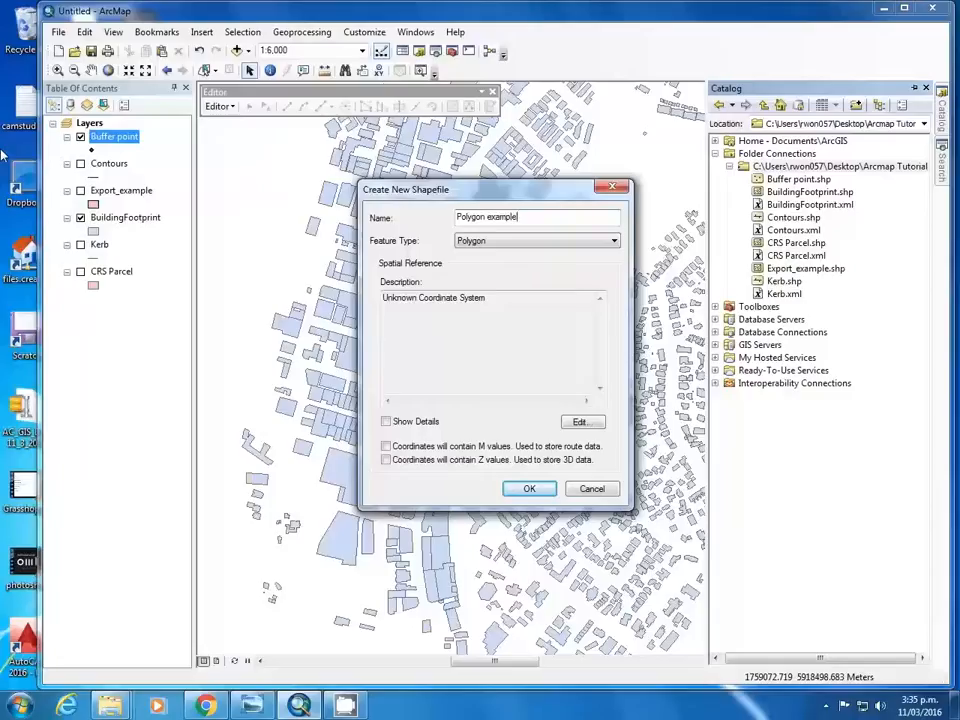
- Assign the NZGD2000 geographic coordinate system from Australia and New Zealand and create the Polygon example shapefile
{"action": "left_click", "coordinate": [588, 420]}
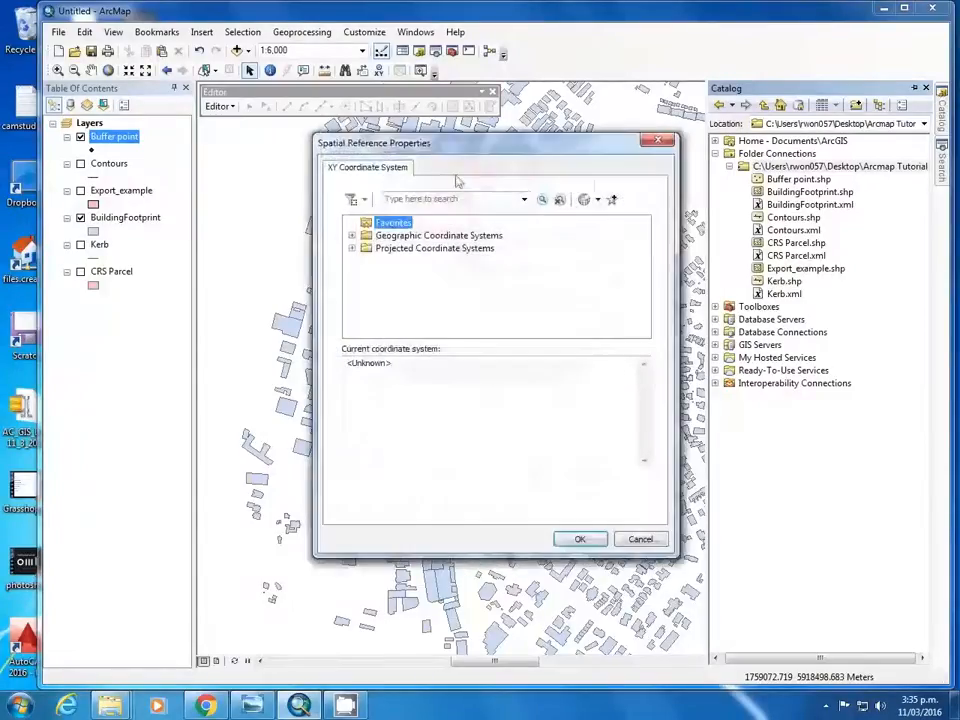
{"action": "double_click", "coordinate": [430, 236]}
{"action": "double_click", "coordinate": [420, 287]}
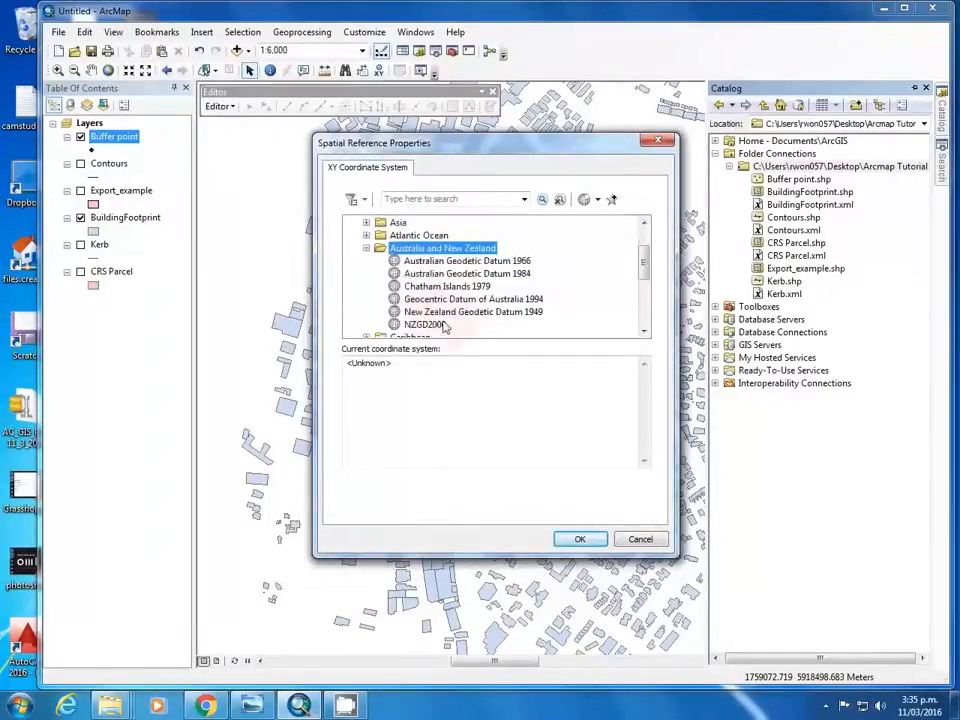
{"action": "left_click", "coordinate": [410, 326]}
{"action": "left_click", "coordinate": [579, 541]}
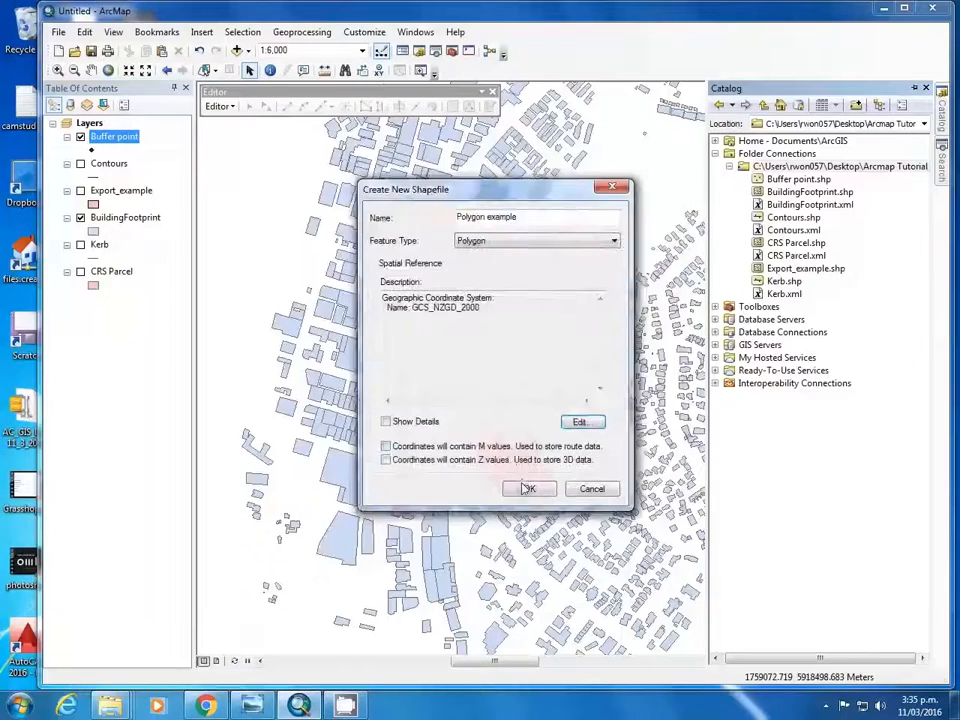
{"action": "left_click", "coordinate": [529, 488]}
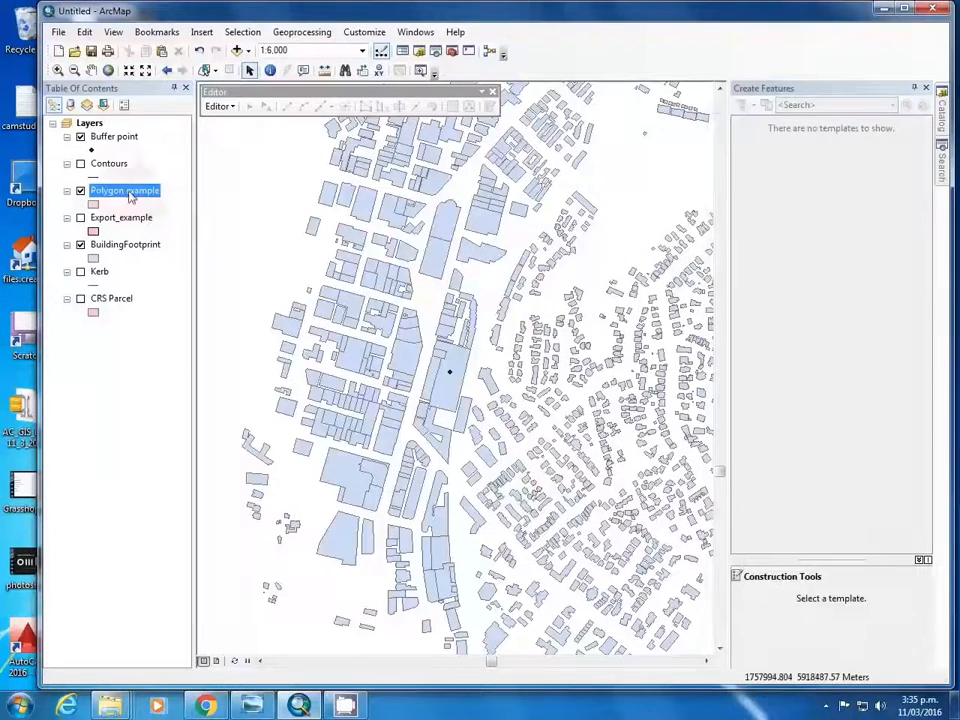
- Start an edit session that includes the Polygon example layer, continuing past the spatial reference warnings
{"action": "left_click", "coordinate": [219, 106]}
{"action": "left_click", "coordinate": [240, 132]}
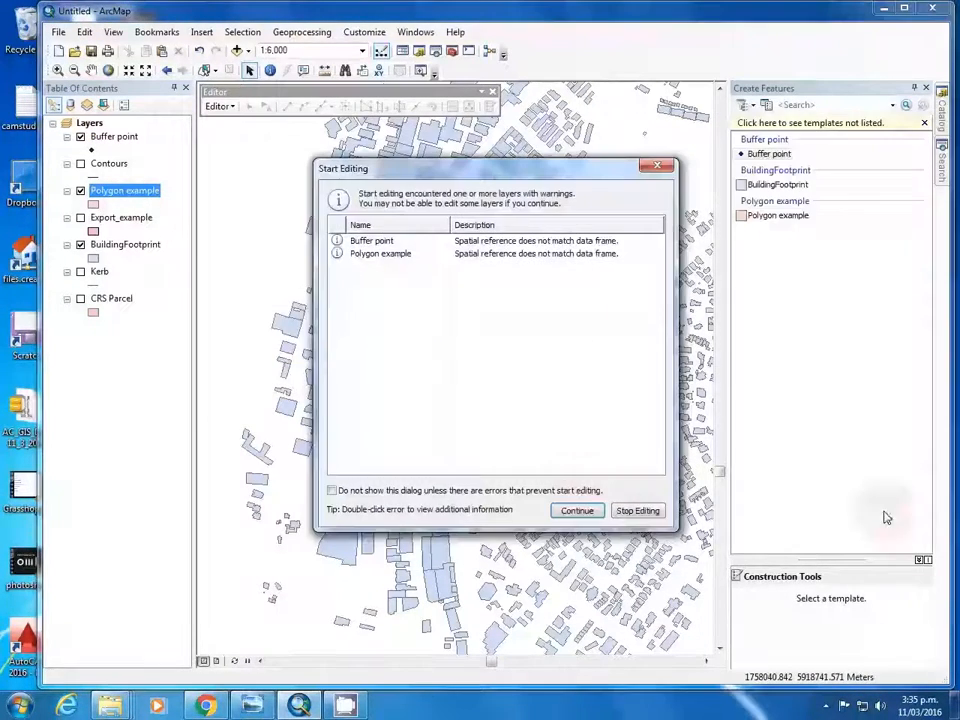
{"action": "left_click", "coordinate": [574, 508]}
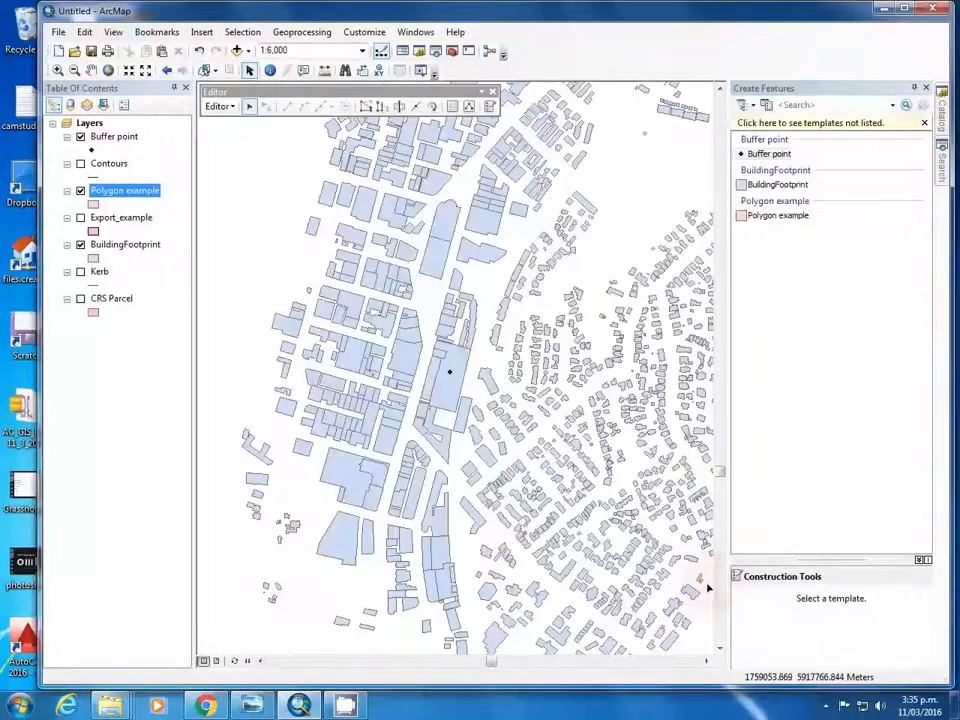
- Draw a six-sided polygon around the central building blocks using the Polygon example template and the Polygon construction tool
{"action": "left_click", "coordinate": [778, 216]}
{"action": "scroll", "coordinate": [775, 613], "scroll_direction": "down", "scroll_amount": 1}
{"action": "scroll", "coordinate": [778, 612], "scroll_direction": "up", "scroll_amount": 1}
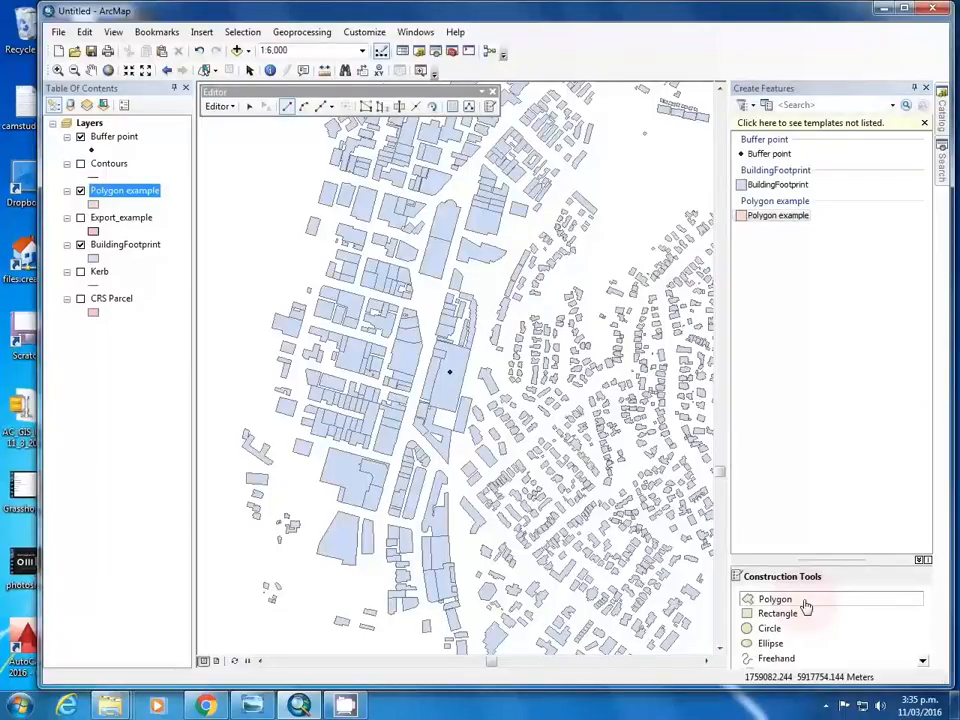
{"action": "left_click", "coordinate": [806, 606]}
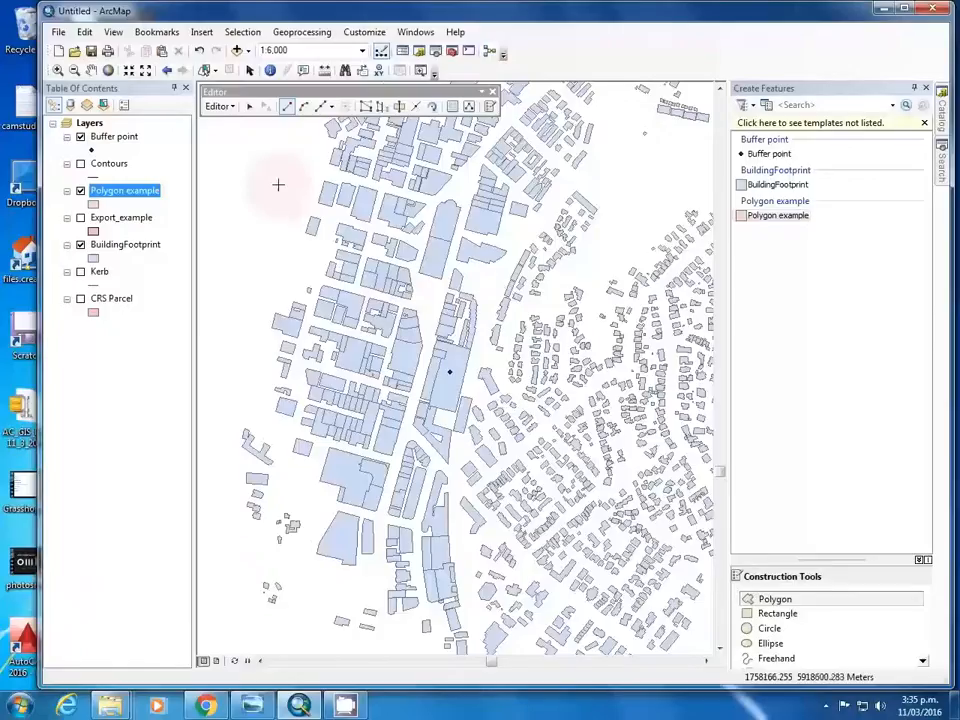
{"action": "left_click", "coordinate": [294, 217]}
{"action": "left_click", "coordinate": [242, 392]}
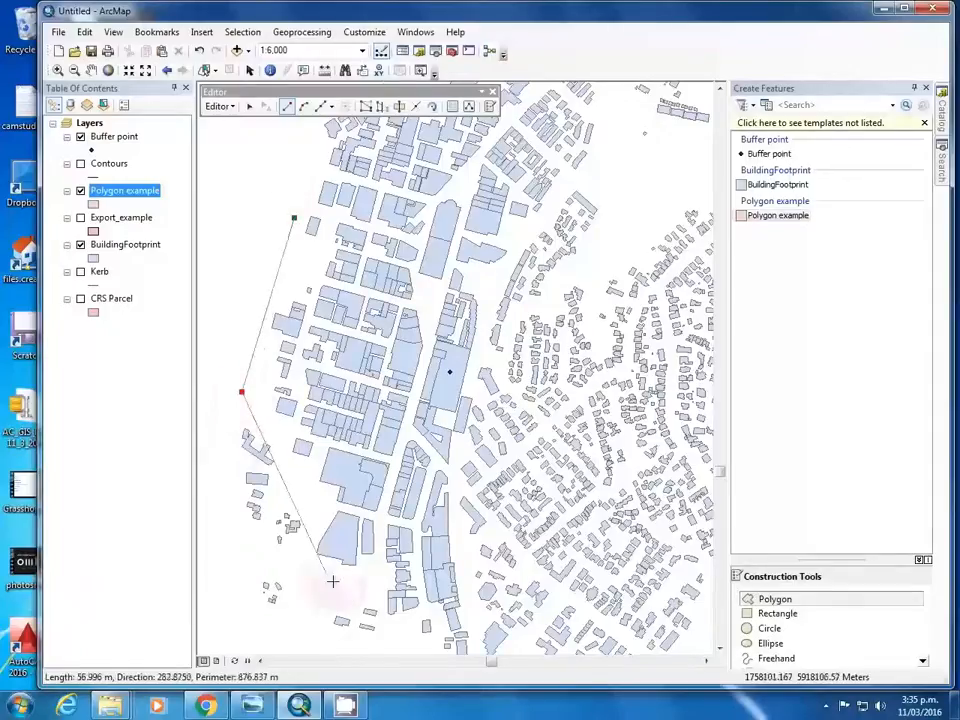
{"action": "left_click", "coordinate": [381, 643]}
{"action": "left_click", "coordinate": [657, 579]}
{"action": "left_click", "coordinate": [664, 208]}
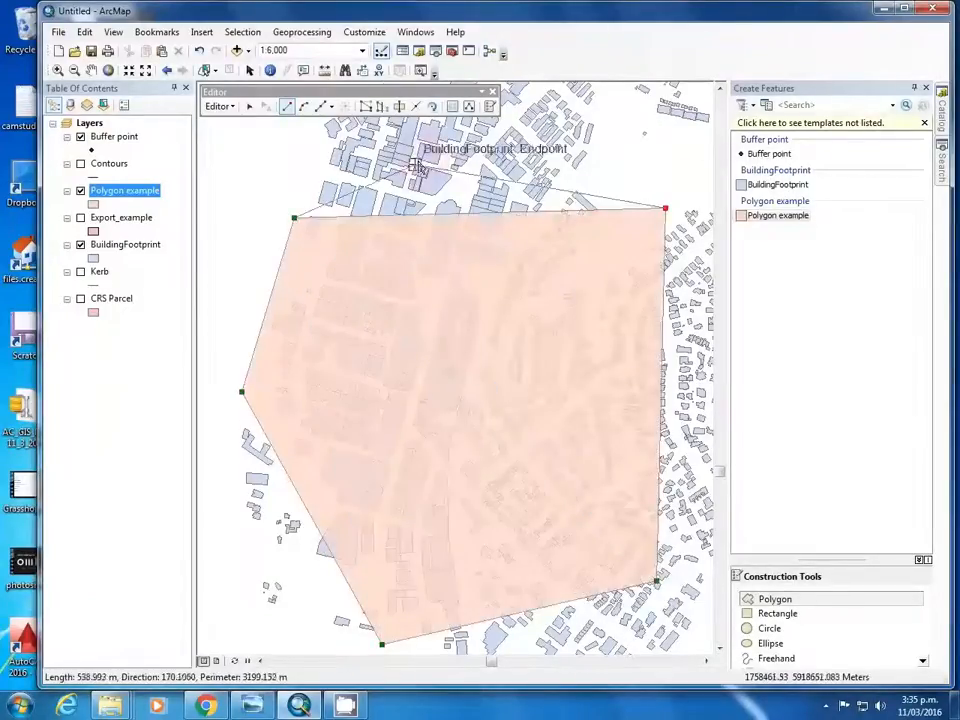
{"action": "double_click", "coordinate": [418, 168]}
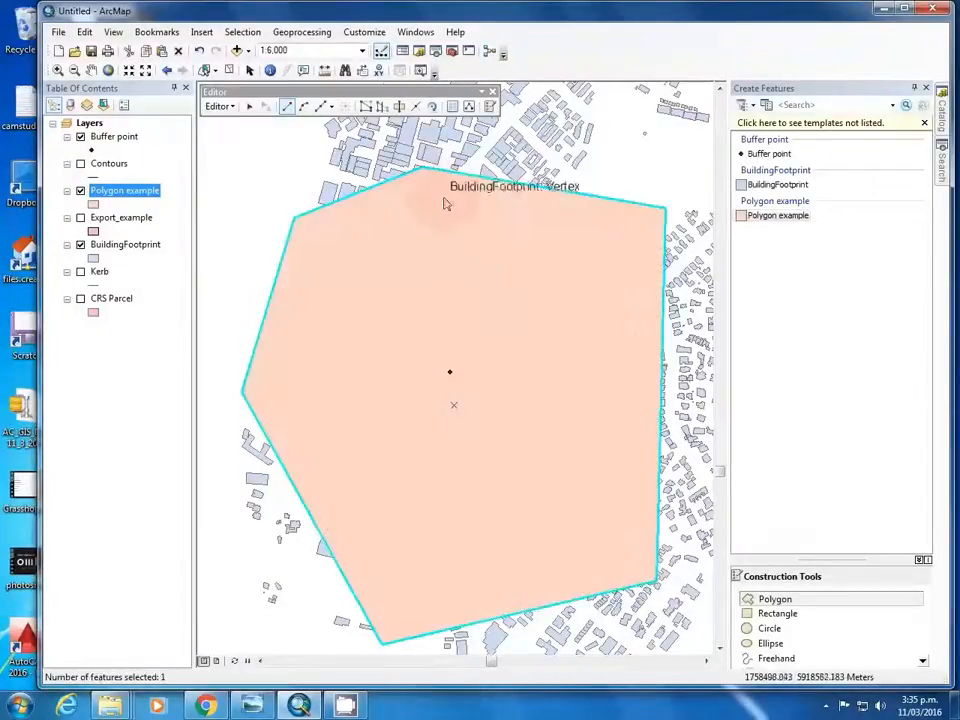
{"action": "left_click", "coordinate": [93, 204]}
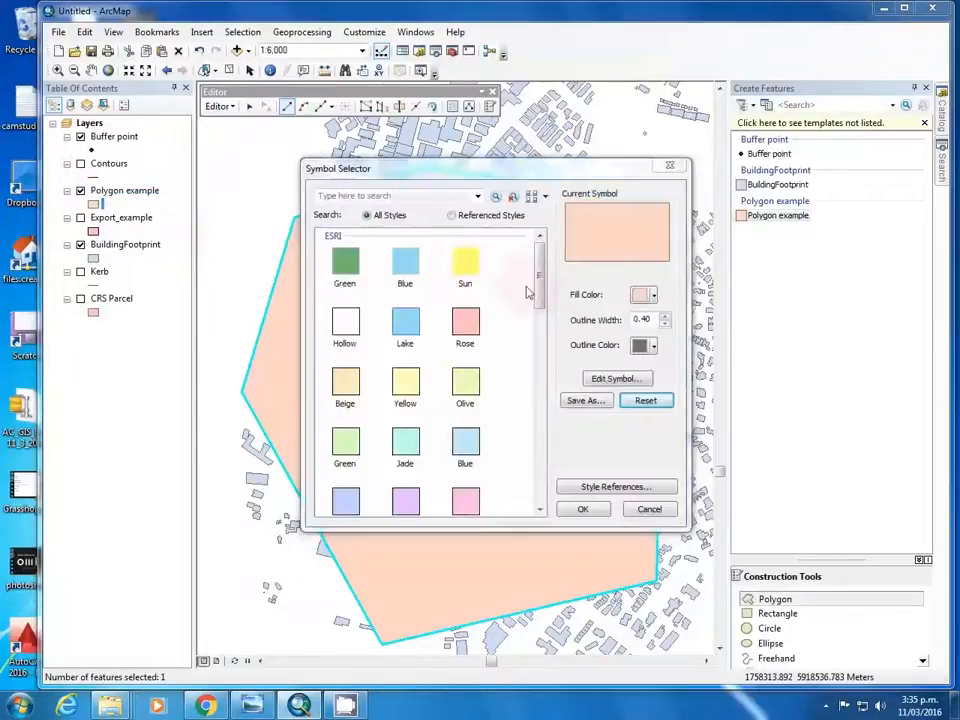
{"action": "left_click", "coordinate": [645, 296]}
{"action": "left_click", "coordinate": [629, 297]}
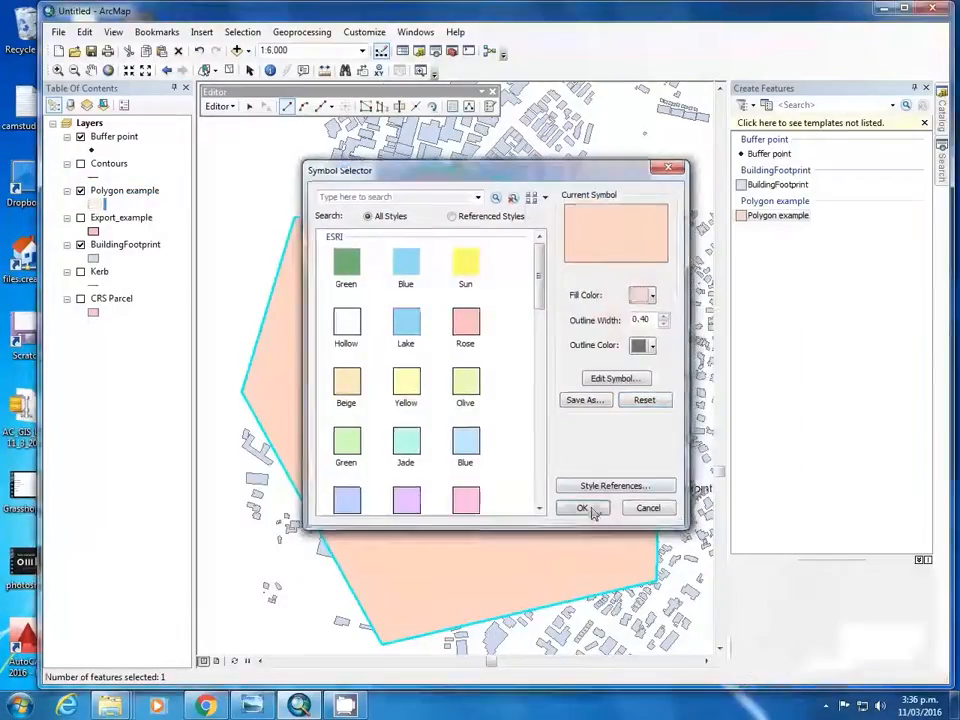
{"action": "left_click", "coordinate": [585, 510]}
- Stop editing, save the drawn polygon and hide the Polygon example layer
{"action": "left_click", "coordinate": [219, 106]}
{"action": "left_click", "coordinate": [240, 135]}
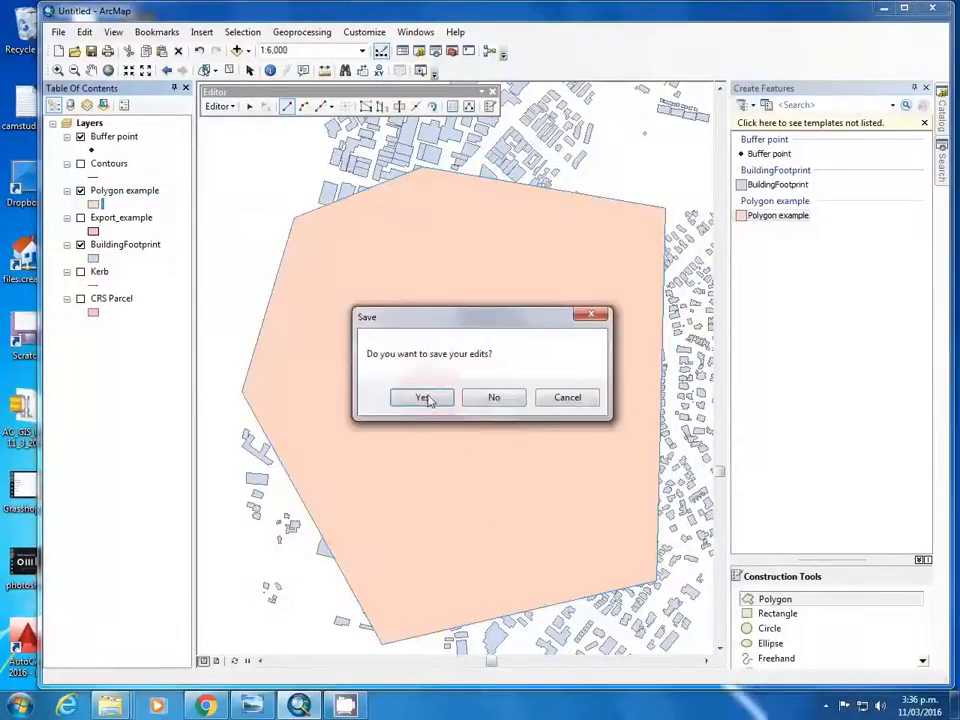
{"action": "left_click", "coordinate": [424, 397]}
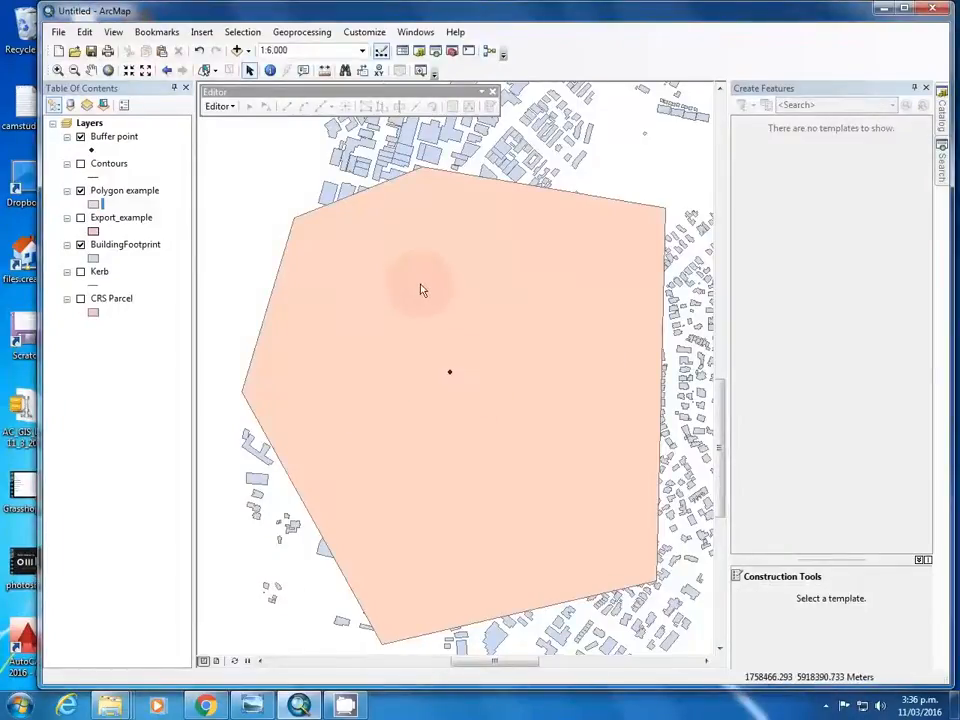
{"action": "left_click", "coordinate": [80, 190]}
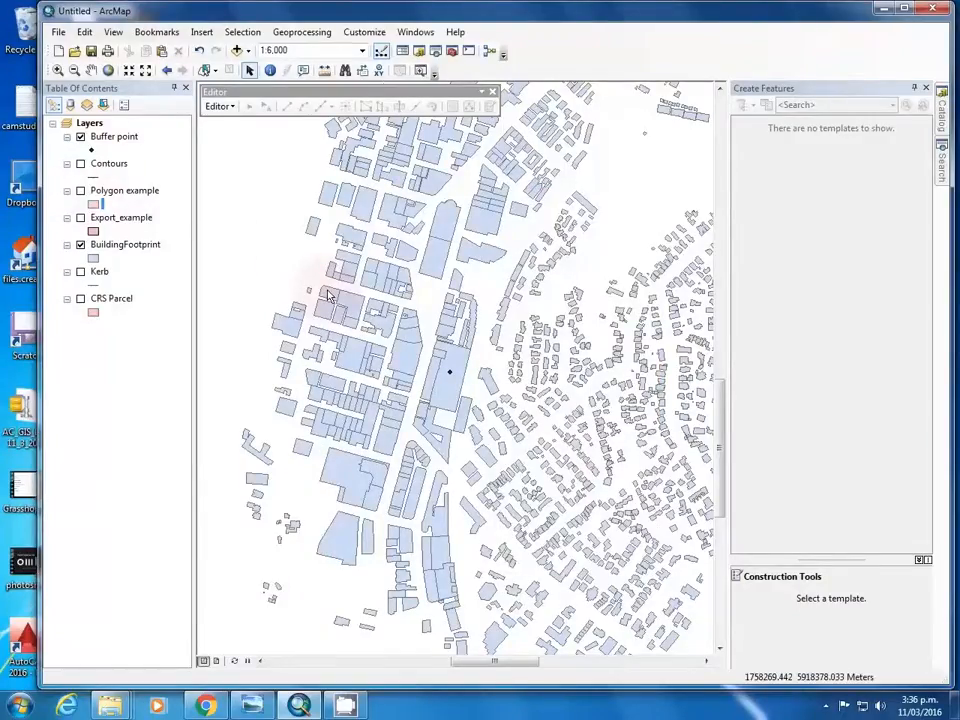
- Start the Buffer geoprocessing tool and use the Buffer point layer as its input features
{"action": "left_click", "coordinate": [288, 33]}
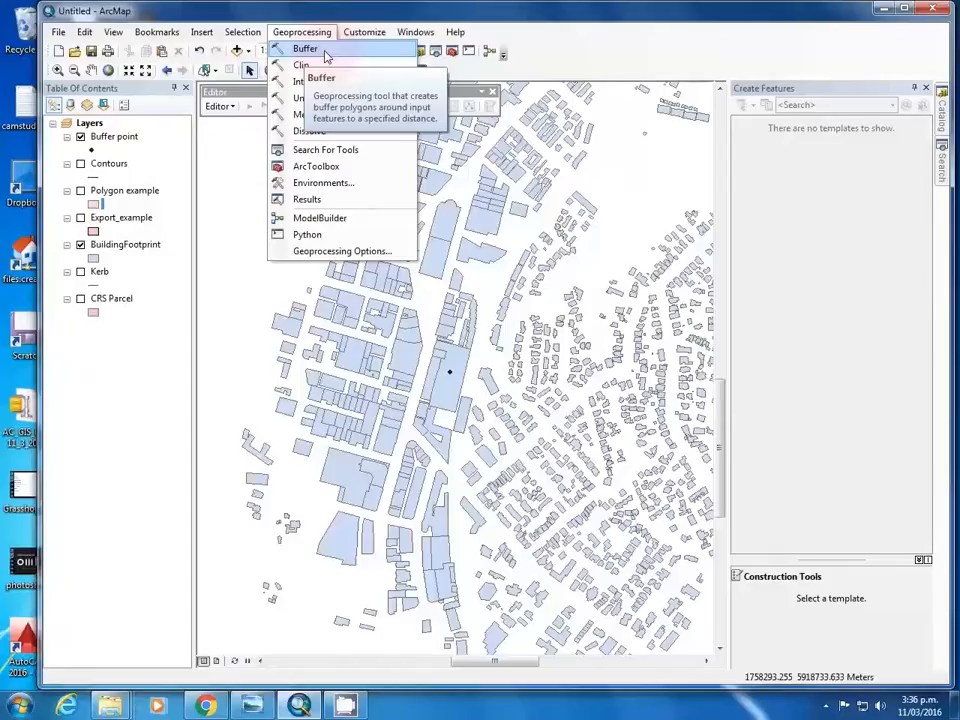
{"action": "left_click", "coordinate": [303, 32]}
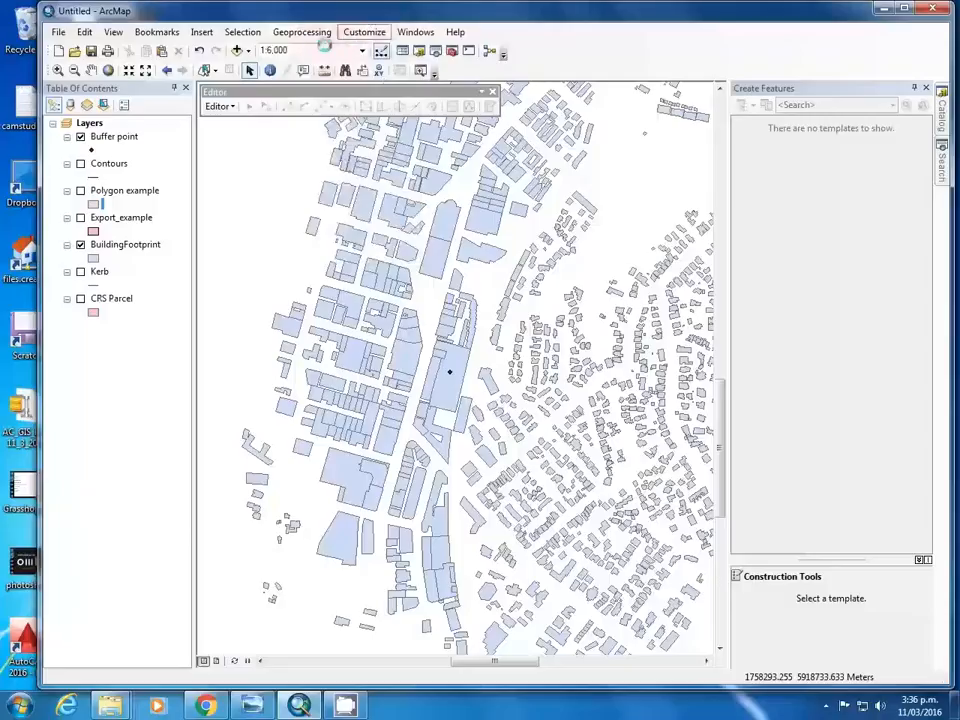
{"action": "left_click", "coordinate": [303, 32]}
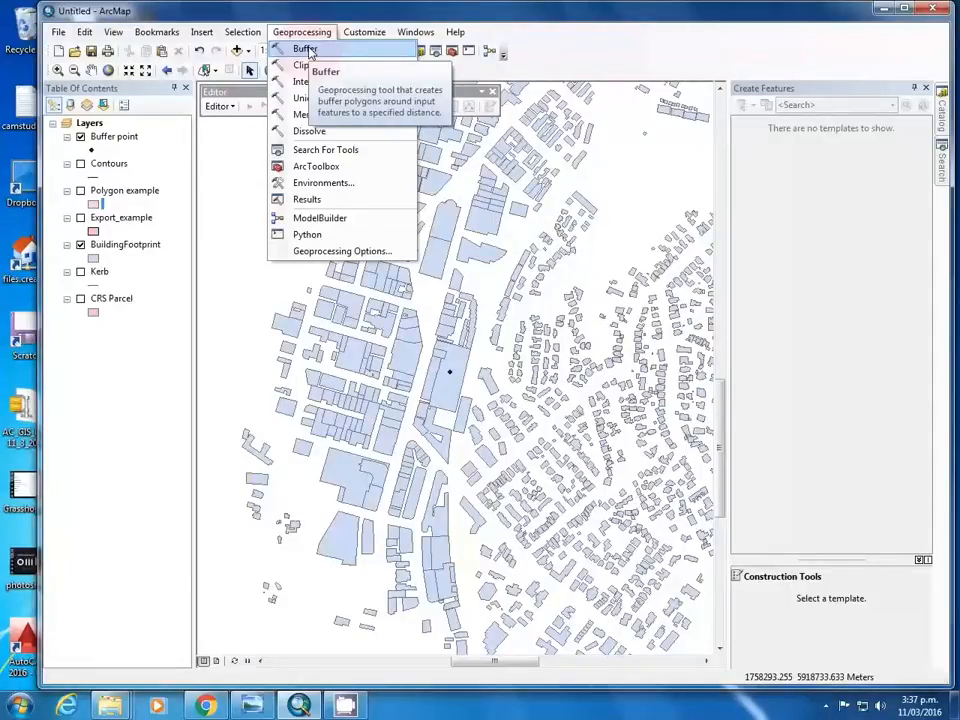
{"action": "left_click", "coordinate": [305, 49]}
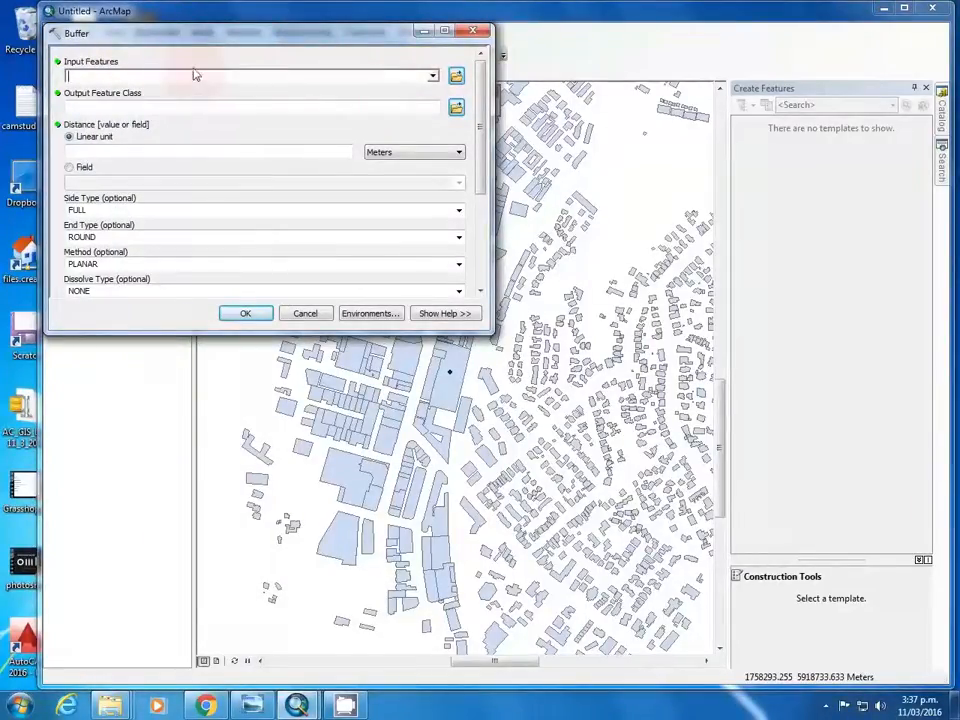
{"action": "left_click", "coordinate": [433, 75]}
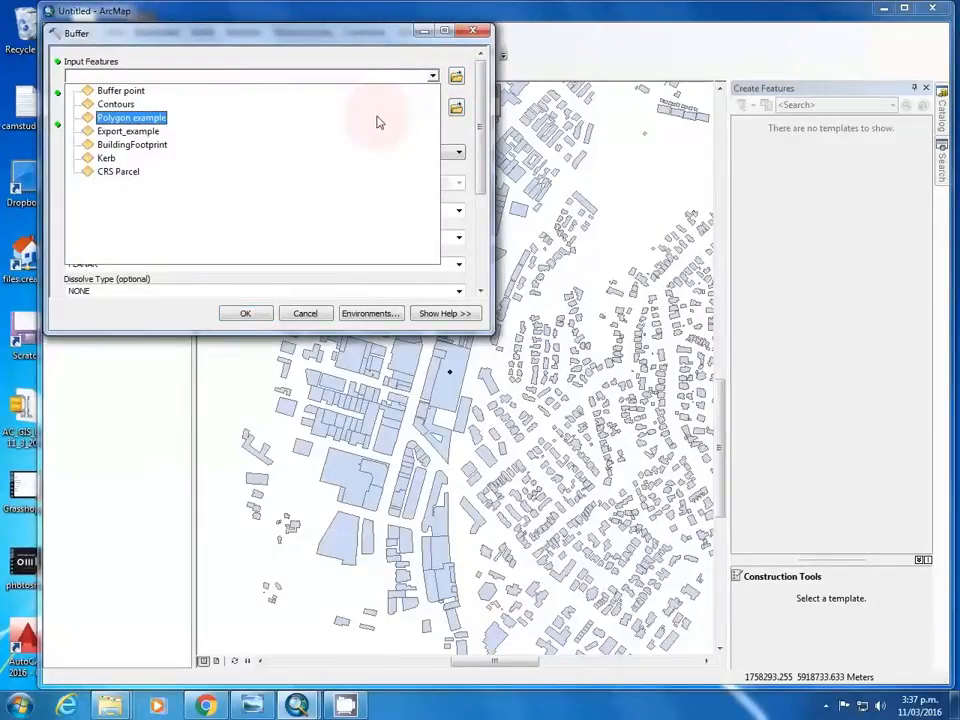
{"action": "left_click", "coordinate": [305, 91]}
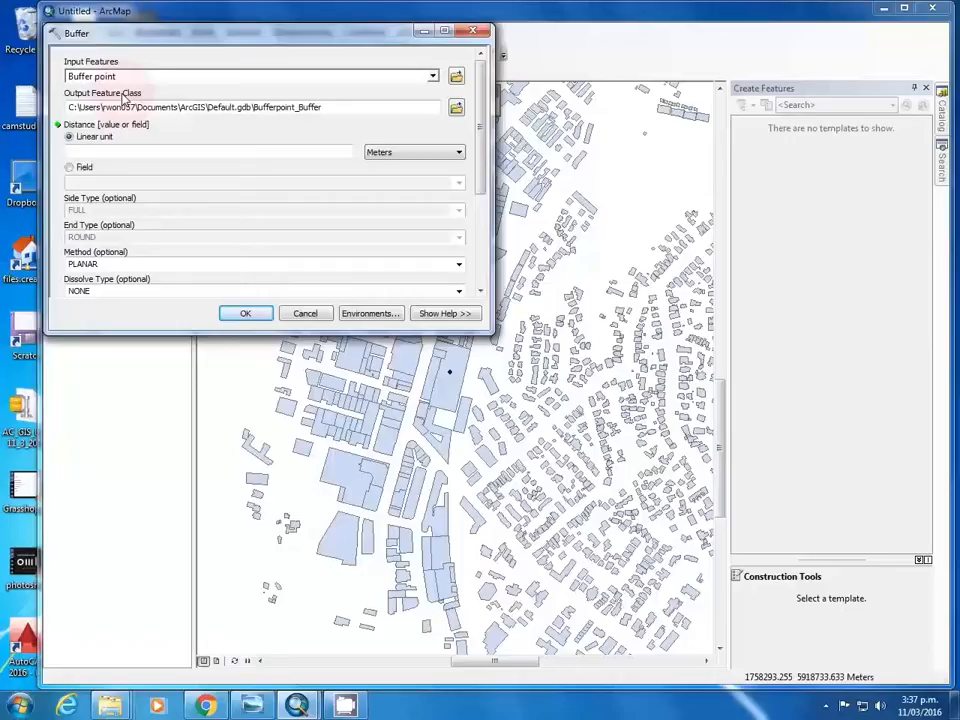
- Name the buffer output 400m Buffer in the Arcmap Tutorial folder, and run the tool with a linear distance in meters
{"action": "left_click", "coordinate": [455, 108]}
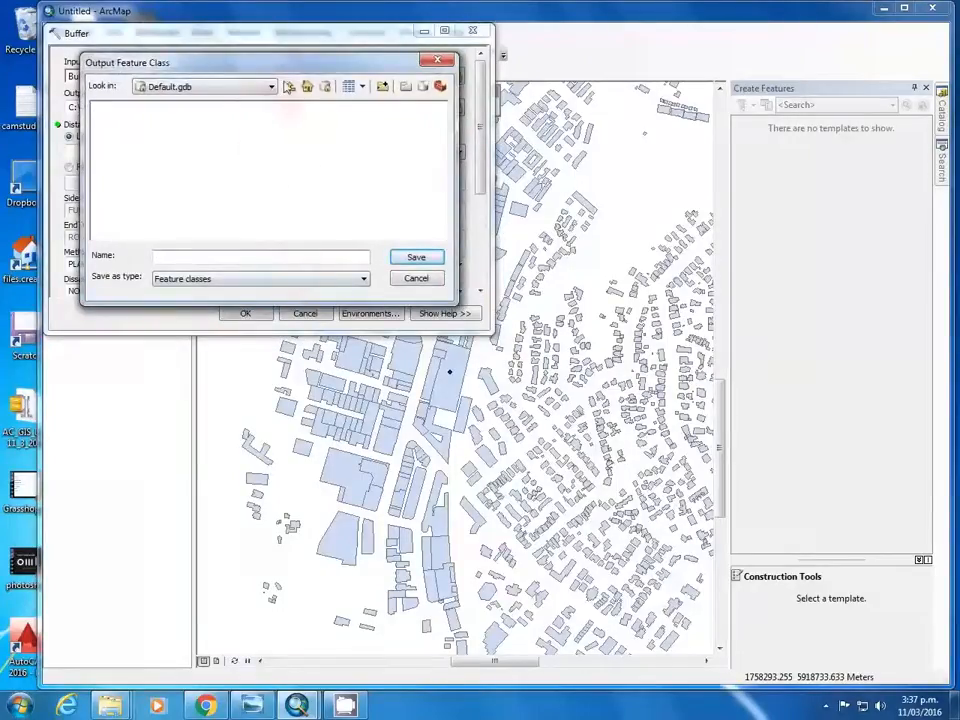
{"action": "left_click", "coordinate": [270, 87]}
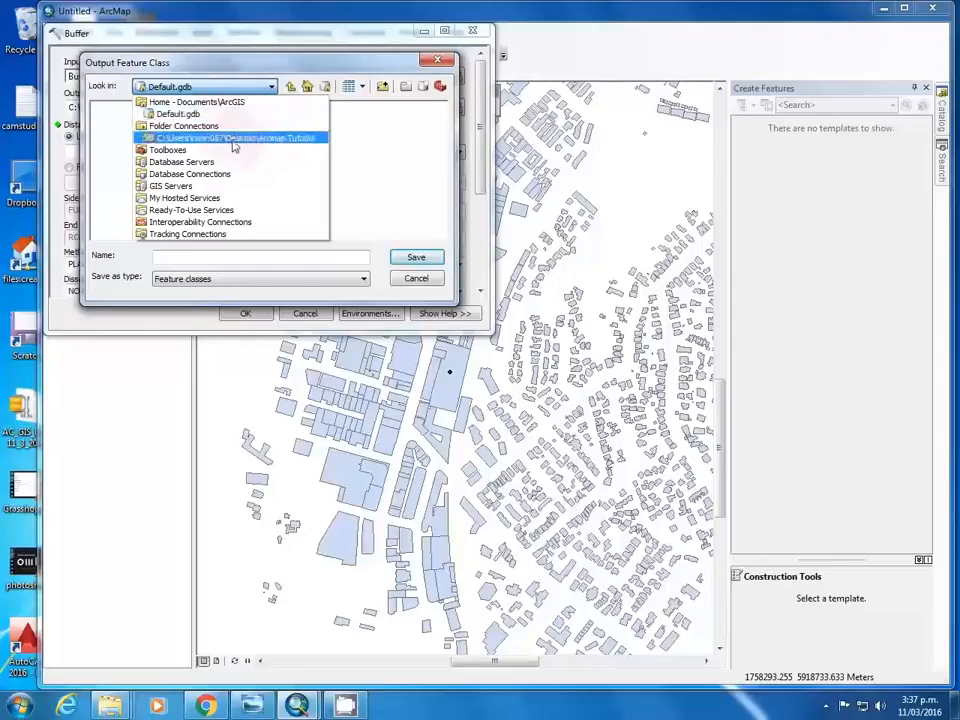
{"action": "left_click", "coordinate": [232, 140]}
{"action": "left_click", "coordinate": [222, 258]}
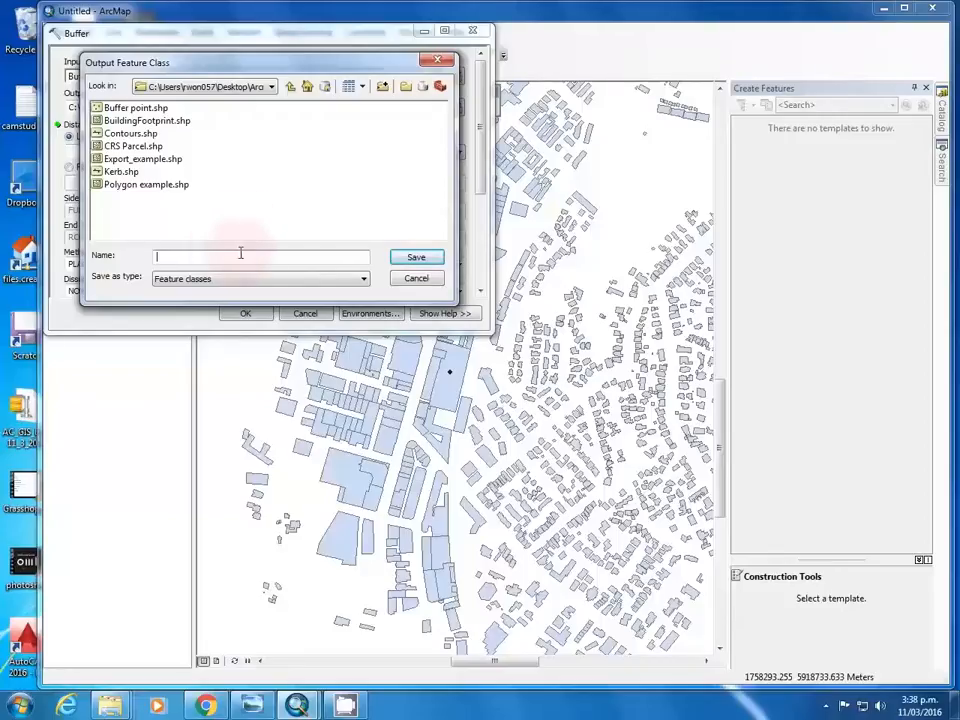
{"action": "type", "text": "400m Buffer"}
{"action": "left_click", "coordinate": [251, 279]}
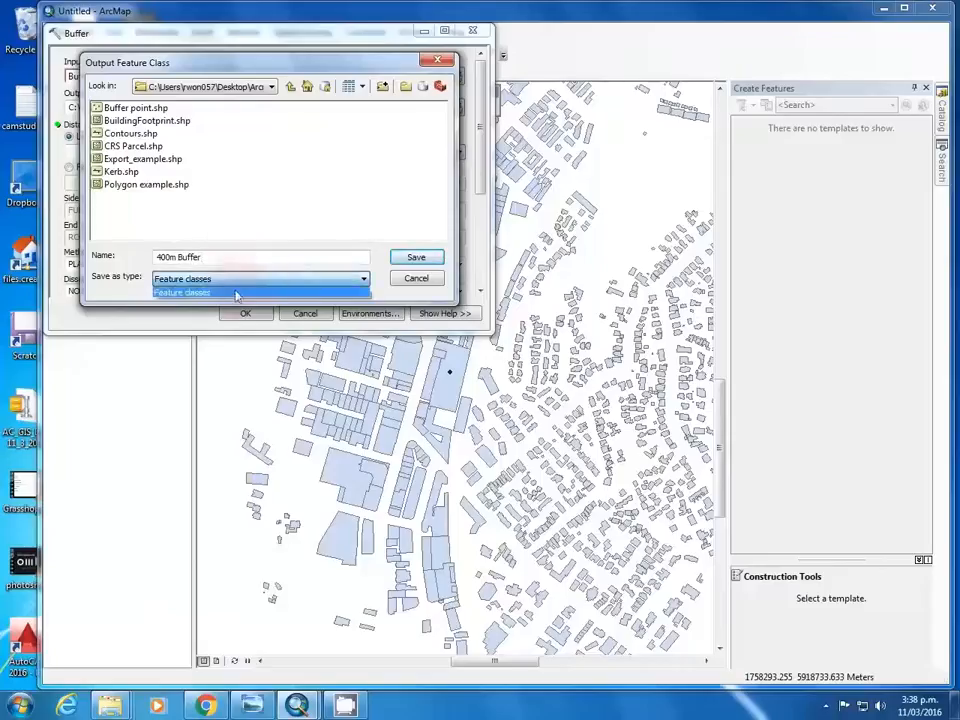
{"action": "left_click", "coordinate": [279, 293]}
{"action": "left_click", "coordinate": [412, 258]}
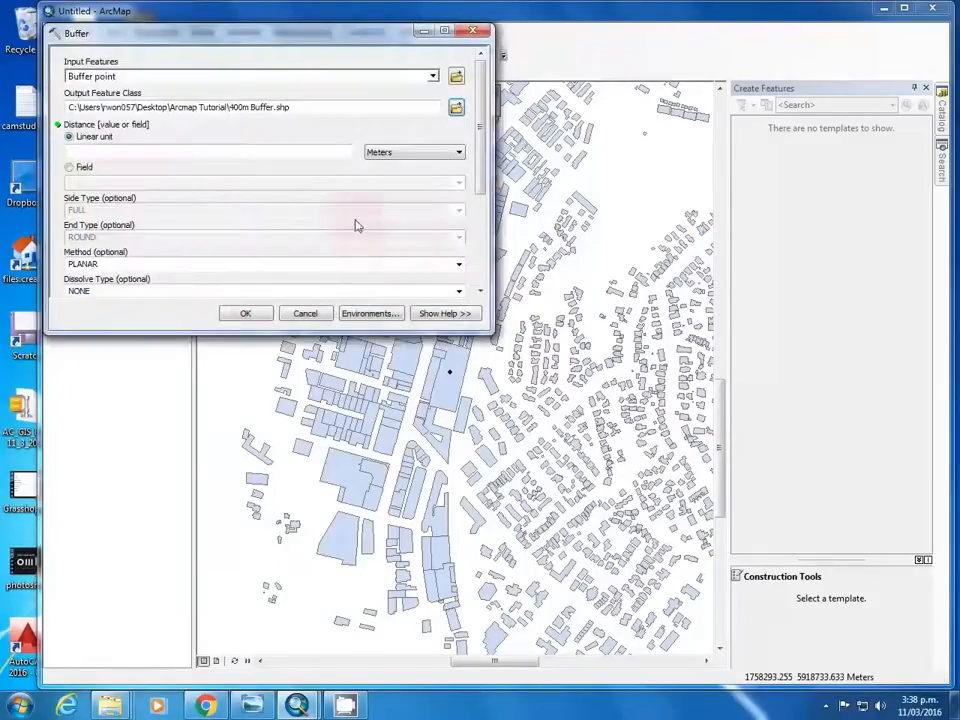
{"action": "left_click", "coordinate": [303, 153]}
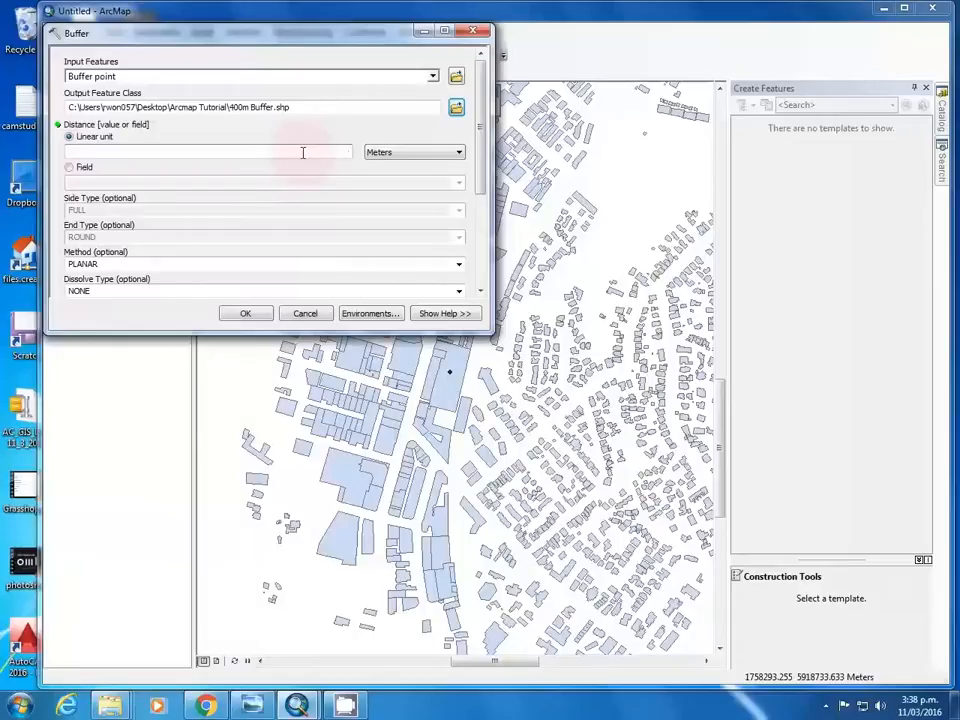
{"action": "left_click", "coordinate": [247, 314]}
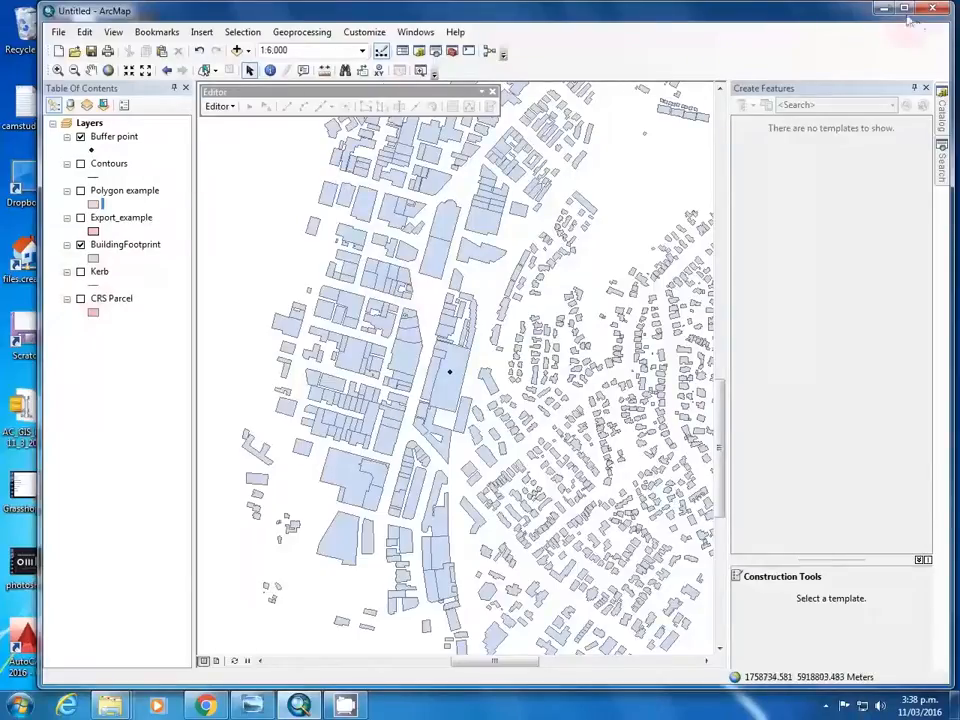
- Maximise the map window and show the CRS Parcel layer
{"action": "double_click", "coordinate": [682, 12]}
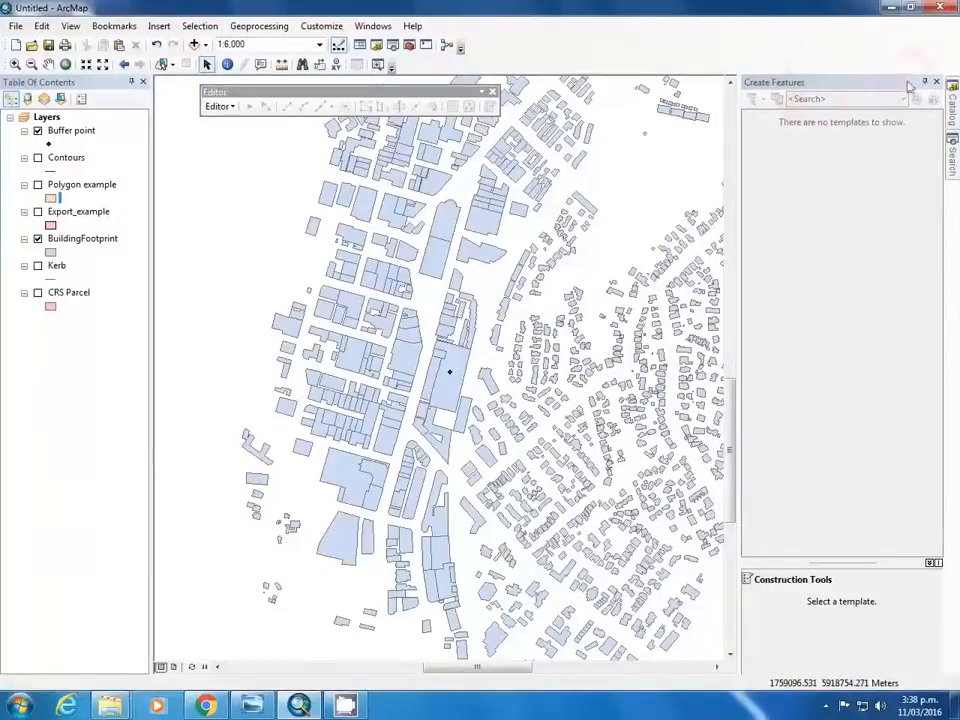
{"action": "left_click", "coordinate": [222, 106]}
{"action": "left_click", "coordinate": [222, 106]}
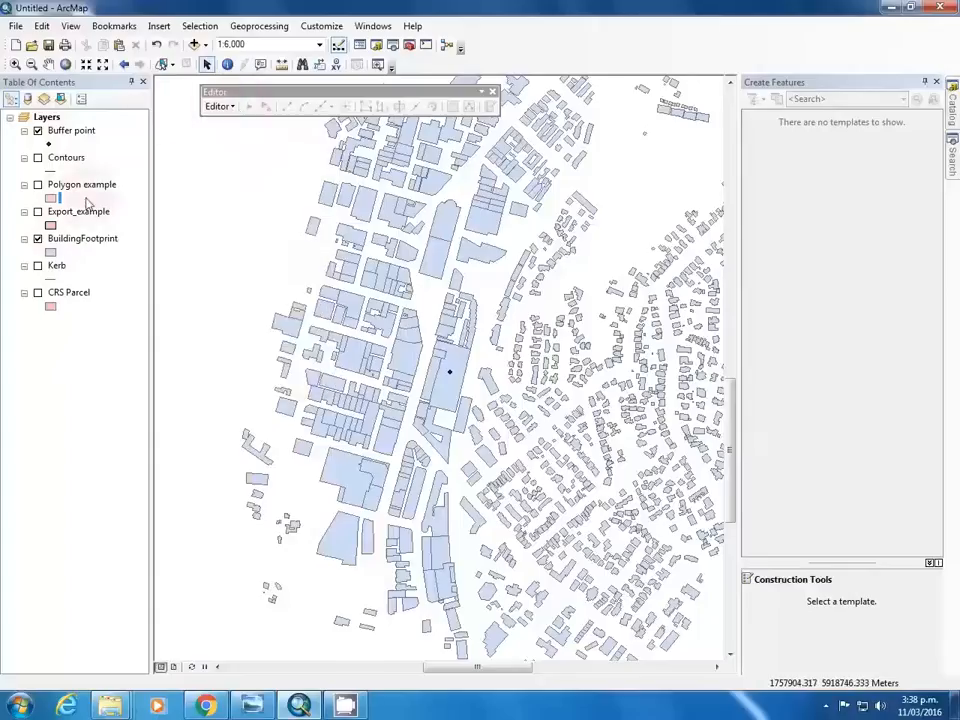
{"action": "left_click", "coordinate": [37, 292]}
{"action": "scroll", "coordinate": [430, 356], "scroll_direction": "down", "scroll_amount": 1}
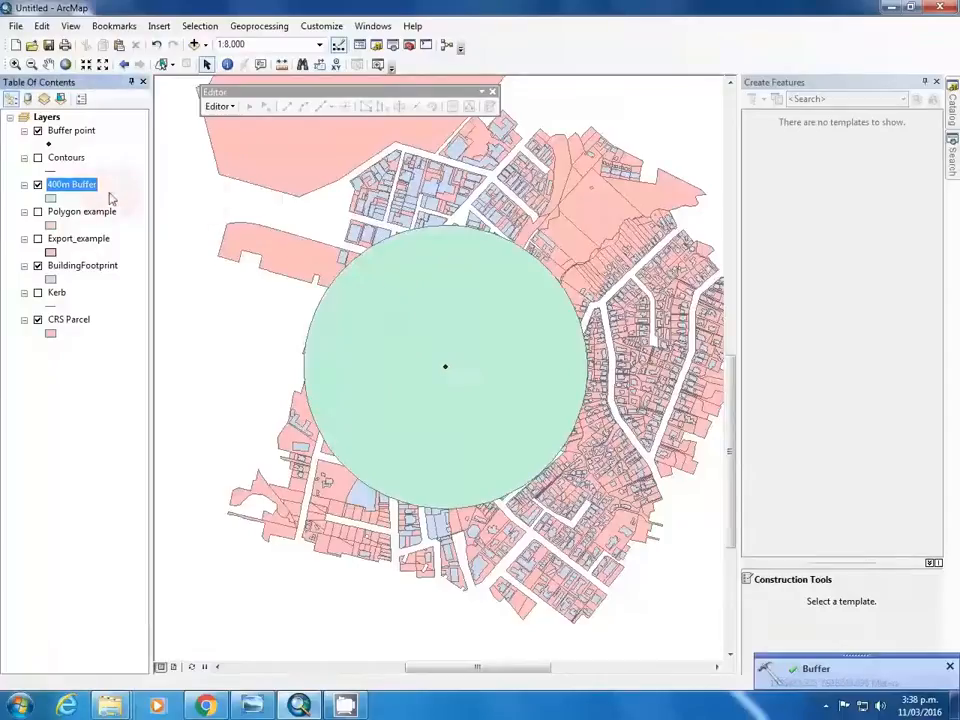
{"action": "left_click", "coordinate": [50, 197]}
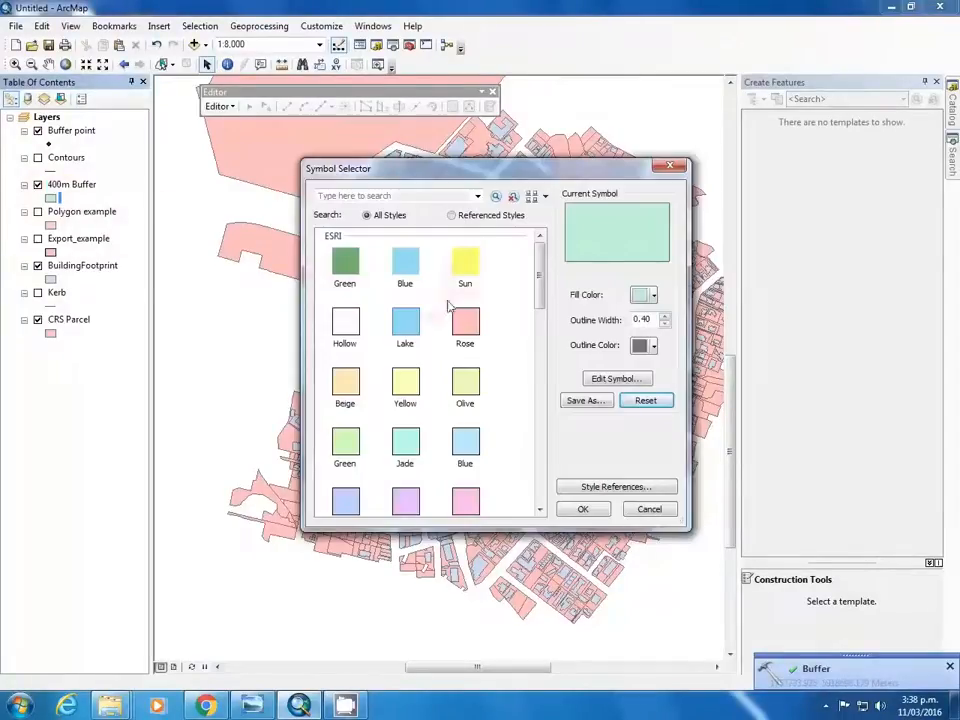
{"action": "left_click", "coordinate": [650, 295]}
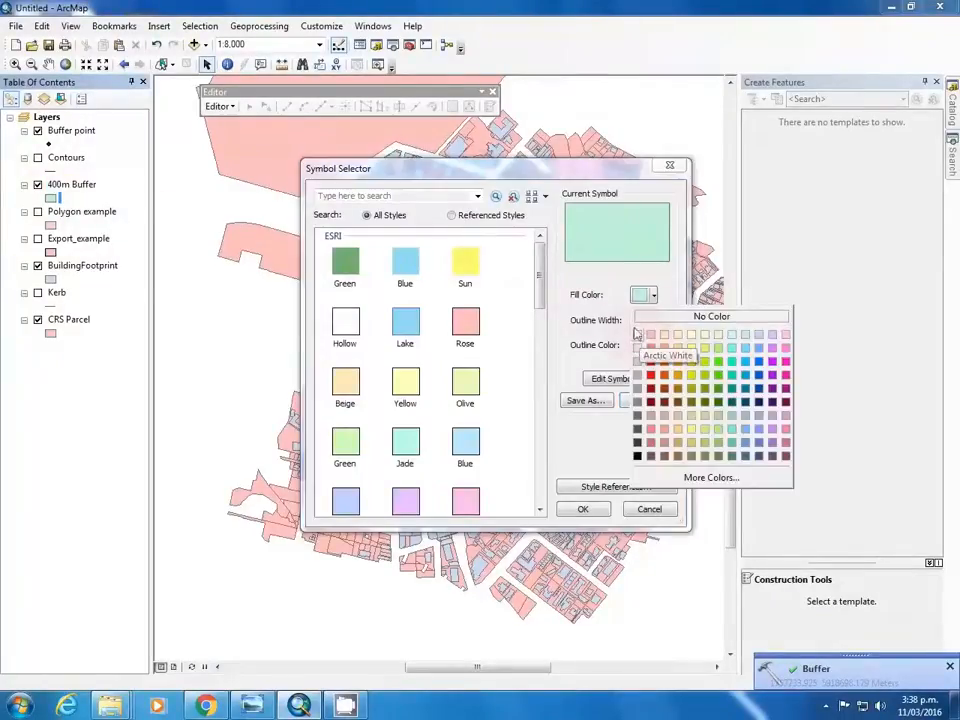
{"action": "left_click", "coordinate": [611, 229]}
{"action": "left_click", "coordinate": [669, 165]}
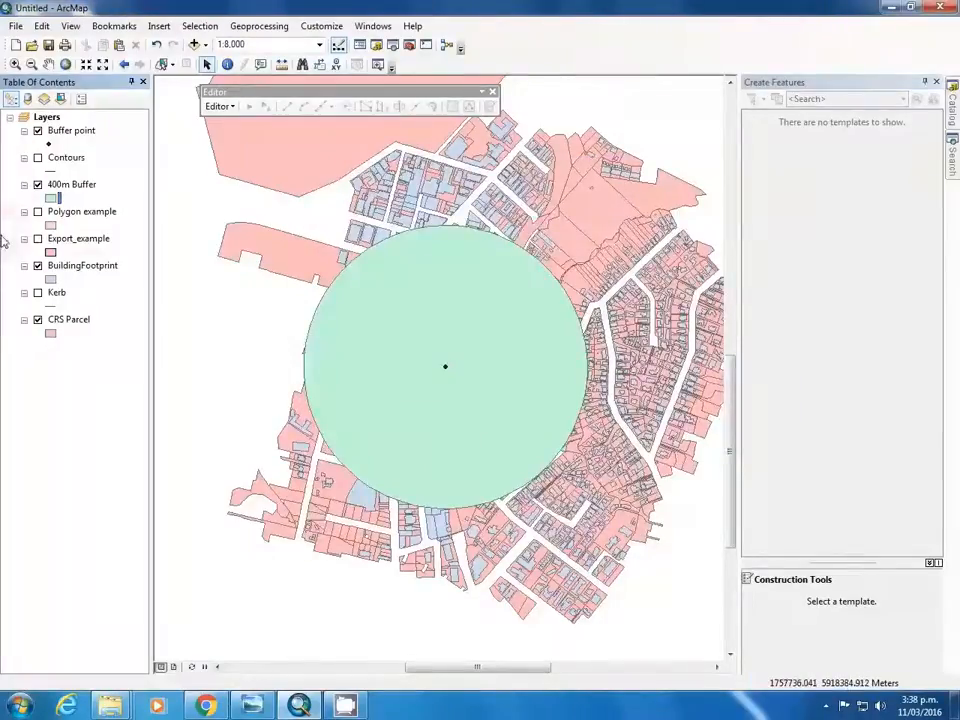
- Set the 400m Buffer layer's symbol to no fill colour with a red outline
{"action": "left_click", "coordinate": [52, 198]}
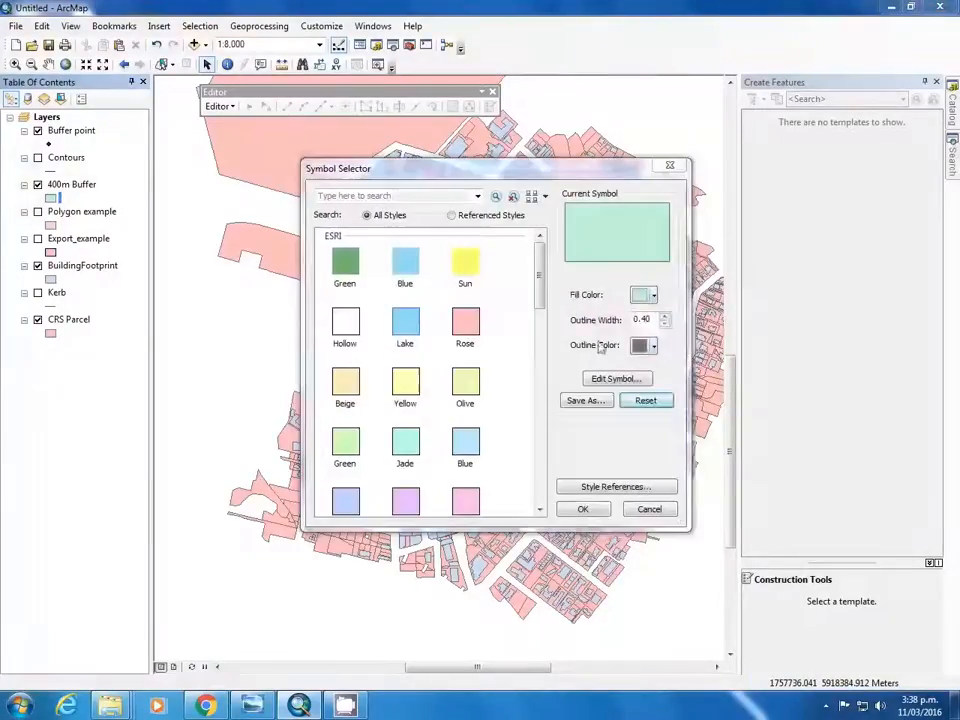
{"action": "left_click", "coordinate": [651, 294]}
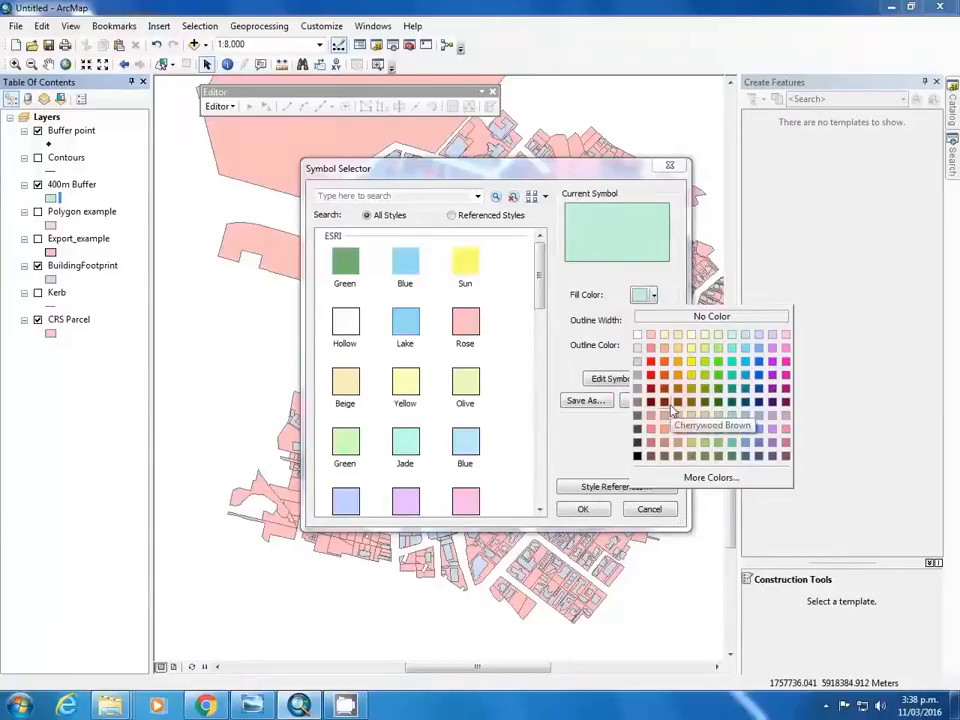
{"action": "left_click", "coordinate": [700, 316]}
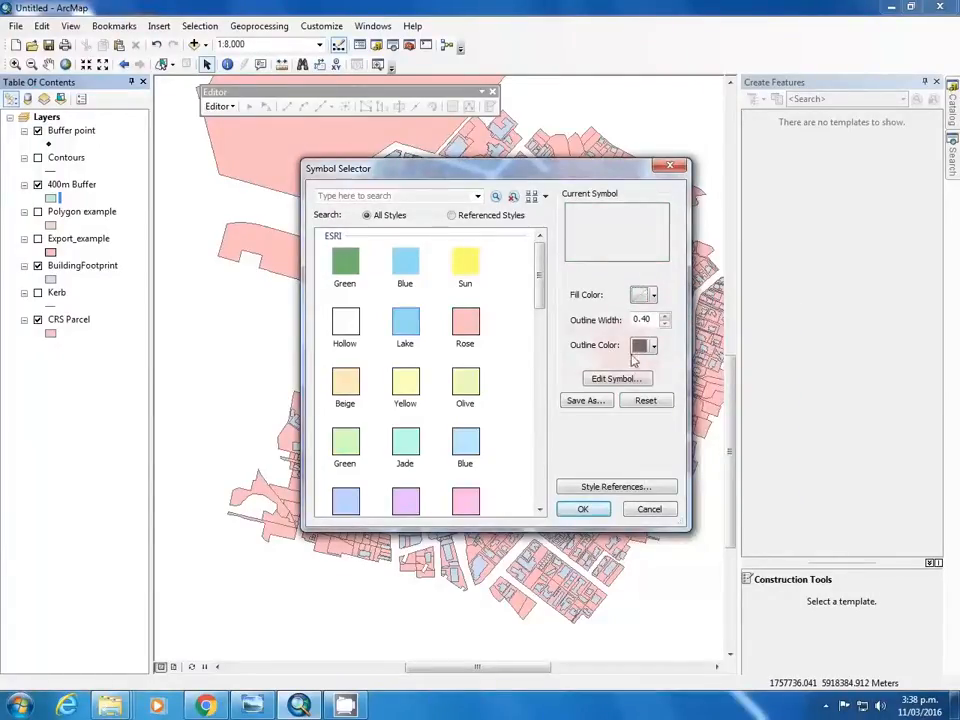
{"action": "left_click", "coordinate": [652, 346]}
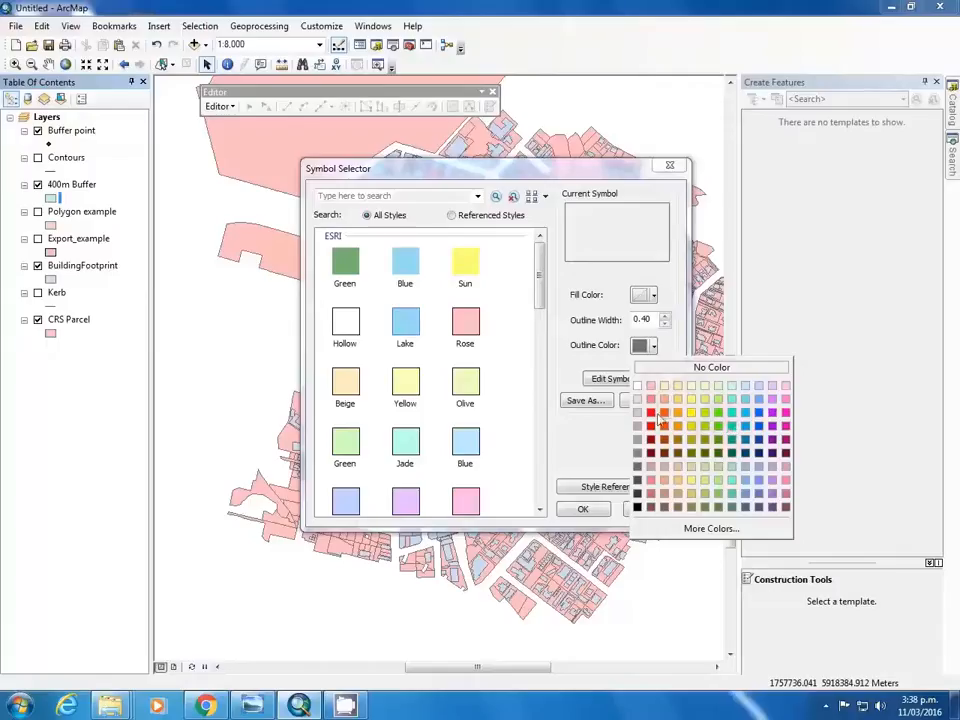
{"action": "left_click", "coordinate": [650, 412]}
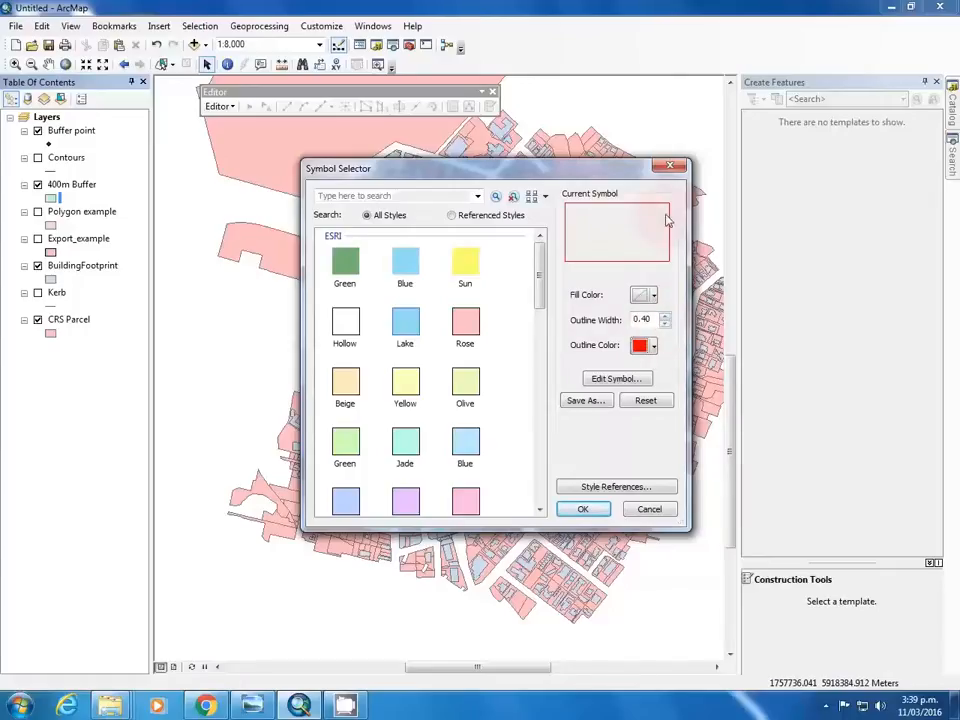
- Change the 400m Buffer outline to the Dashed 6:6 line style in red with a width of 3
{"action": "left_click", "coordinate": [618, 380]}
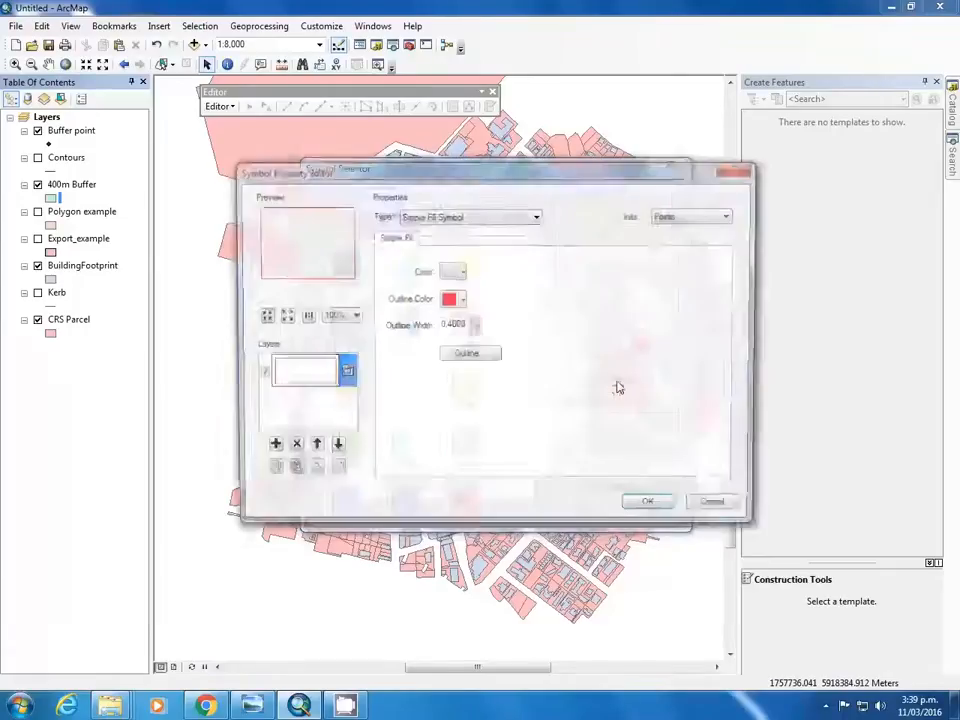
{"action": "left_click", "coordinate": [464, 358]}
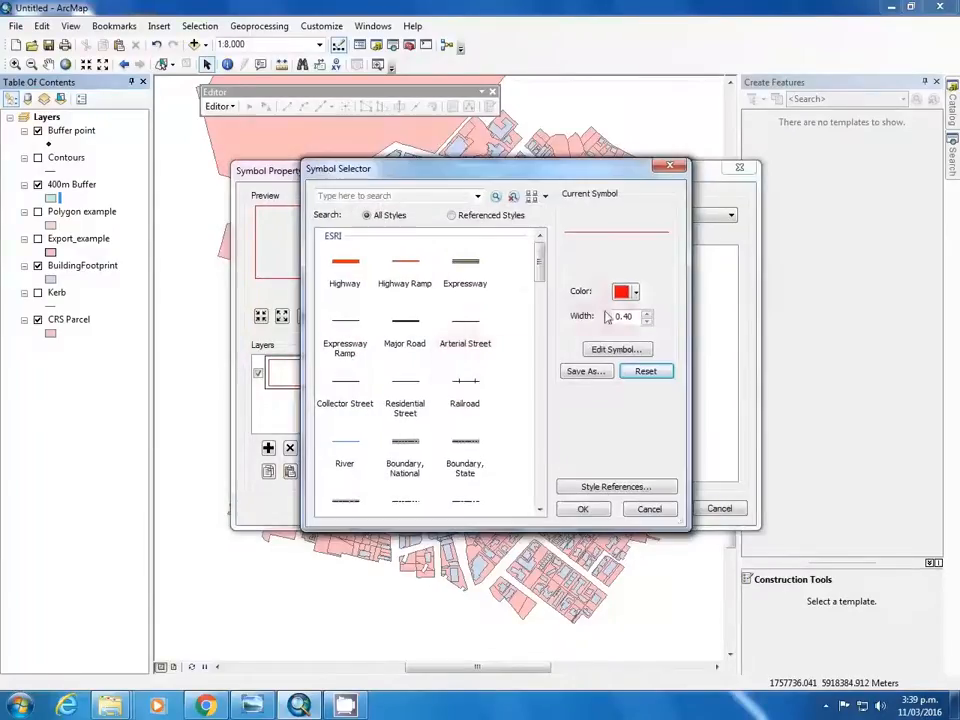
{"action": "left_click_drag", "start_coordinate": [540, 242], "coordinate": [538, 457]}
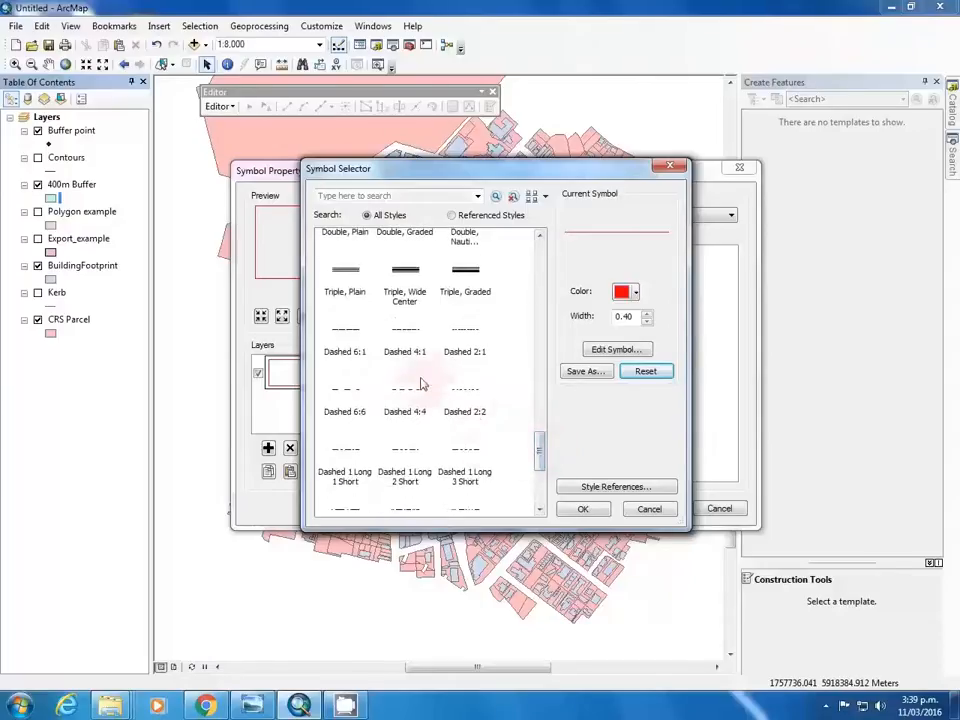
{"action": "left_click", "coordinate": [355, 399]}
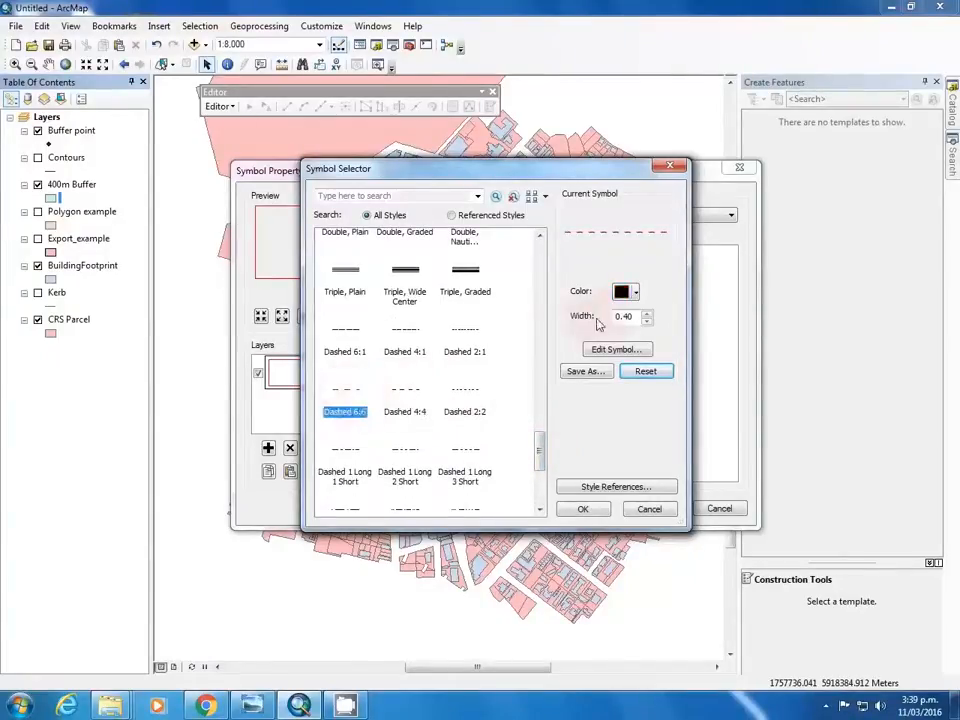
{"action": "left_click", "coordinate": [635, 291]}
{"action": "left_click", "coordinate": [634, 357]}
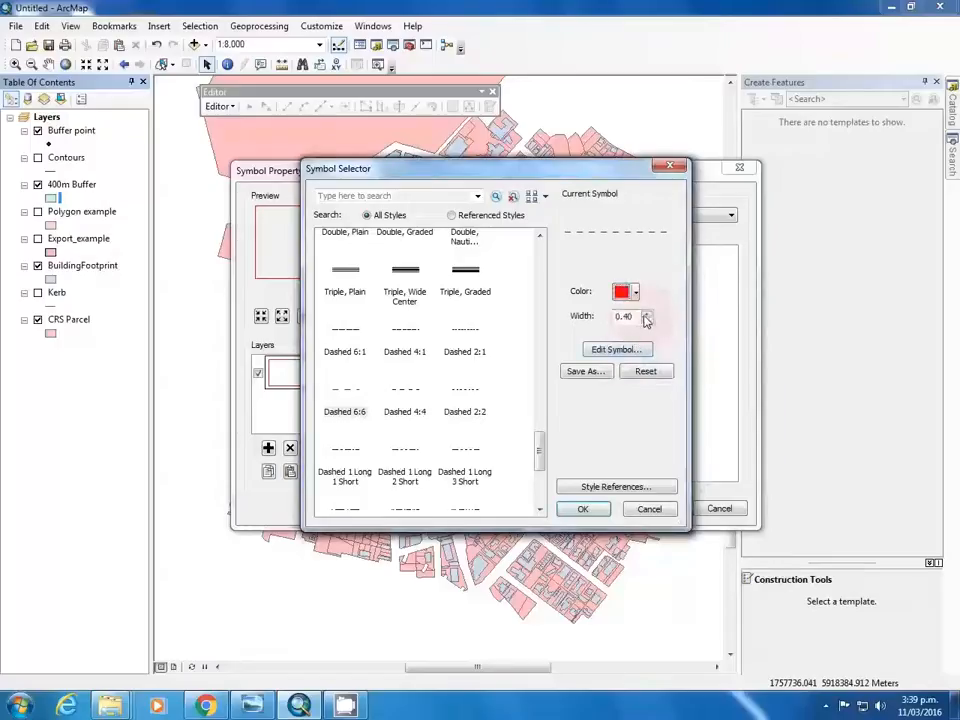
{"action": "left_click", "coordinate": [647, 318]}
{"action": "left_click", "coordinate": [647, 318]}
{"action": "left_click", "coordinate": [582, 509]}
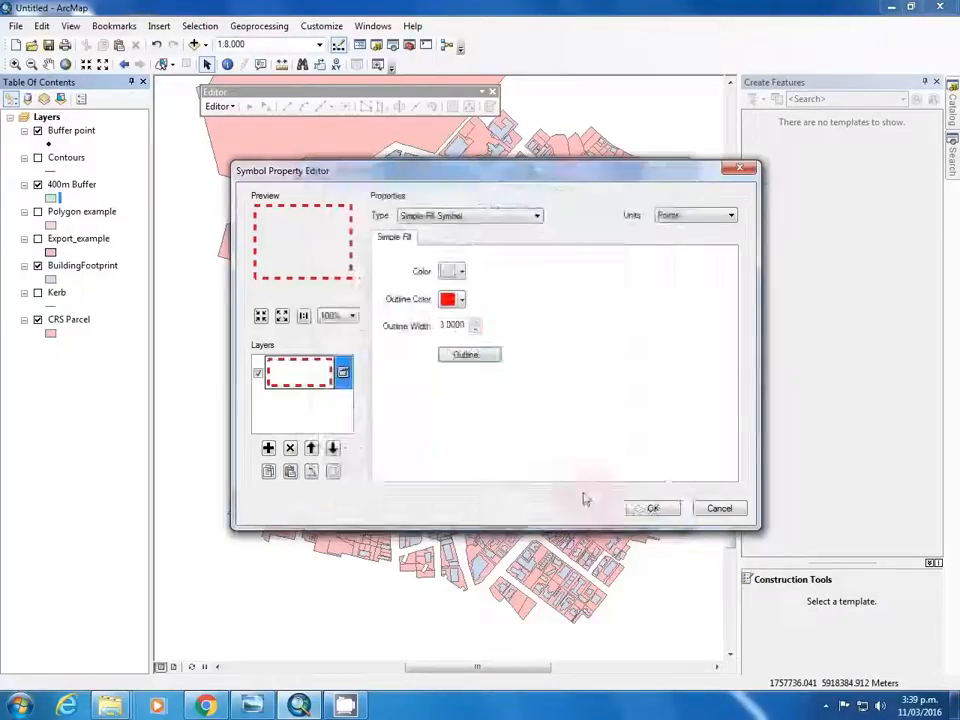
- Apply the unfilled symbol with a dashed red outline of width 3 to the 400m Buffer layer
{"action": "left_click", "coordinate": [650, 508]}
{"action": "left_click", "coordinate": [586, 508]}
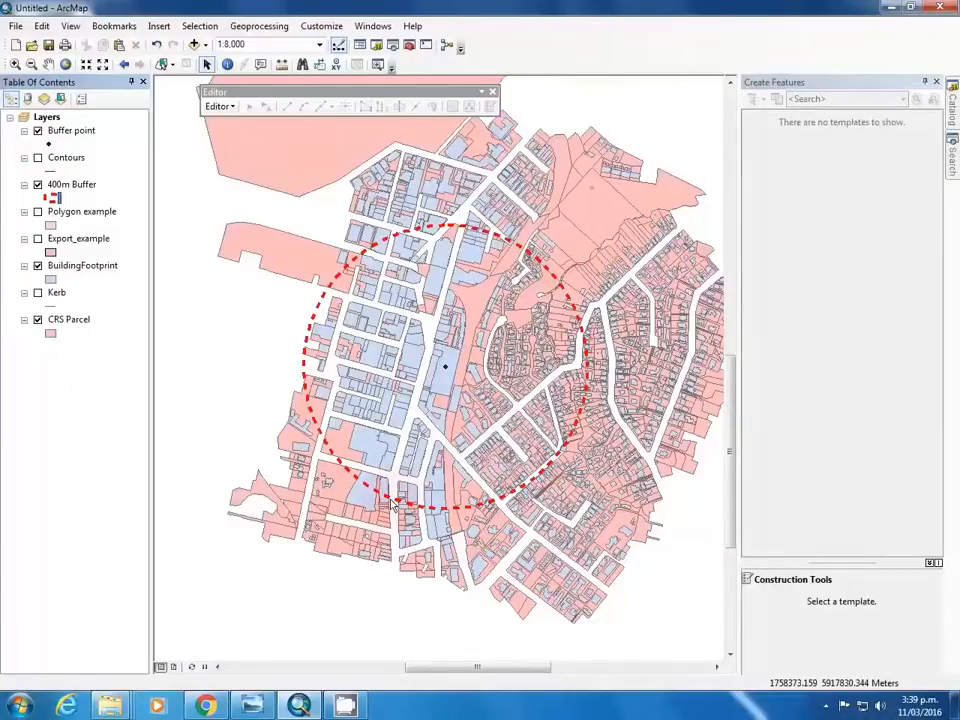
{"action": "scroll", "coordinate": [463, 414], "scroll_direction": "down", "scroll_amount": 2}
{"action": "scroll", "coordinate": [463, 414], "scroll_direction": "up", "scroll_amount": 2}
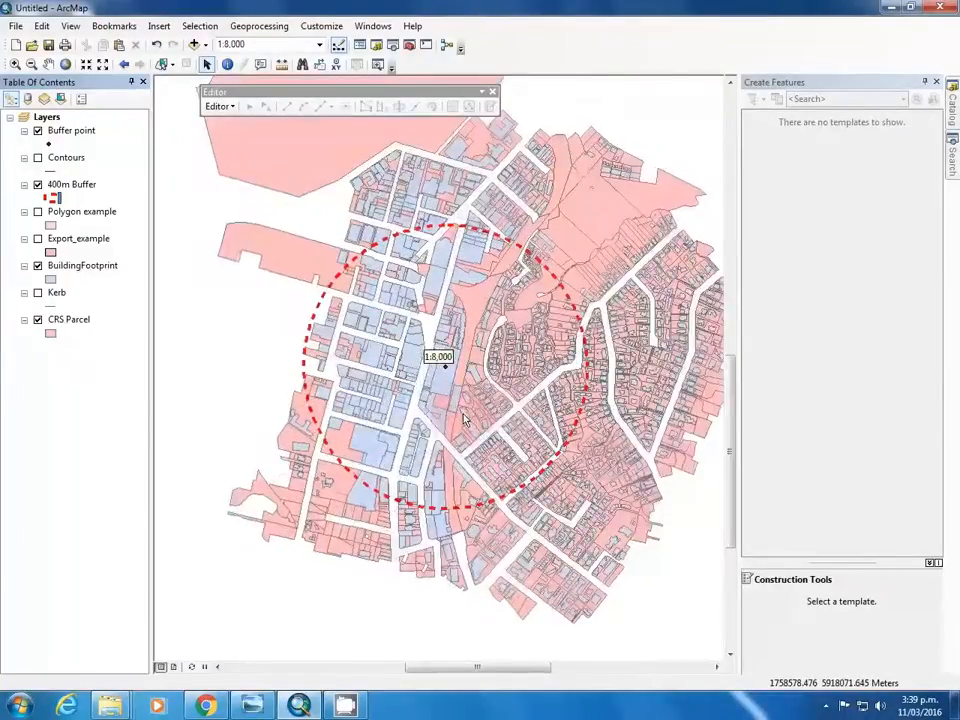
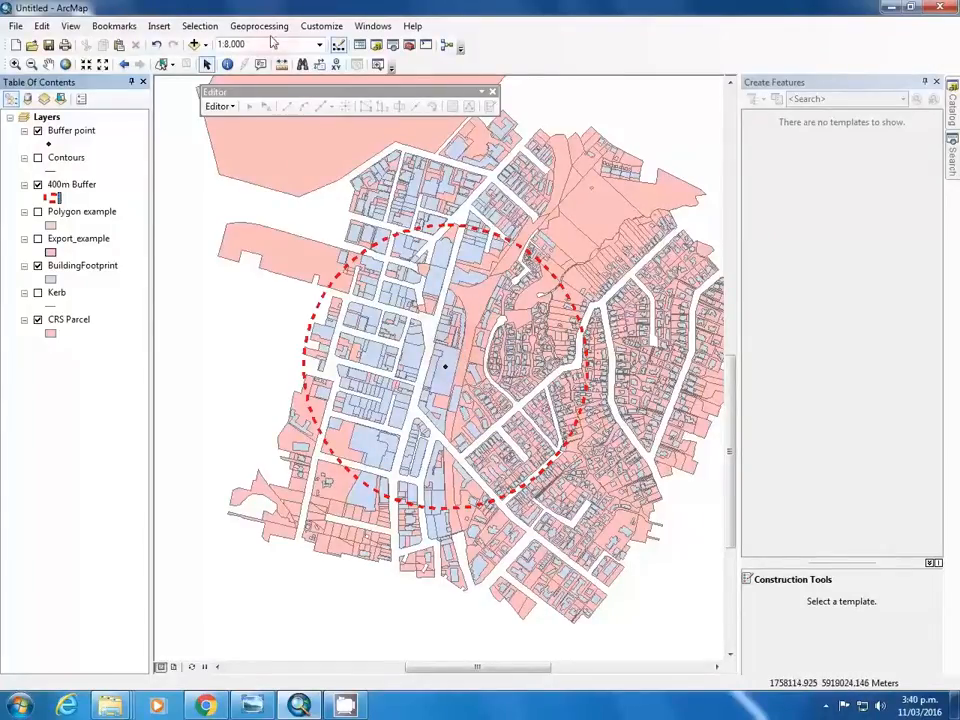
- Hide the CRS Parcel layer and set up a Clip of BuildingFootprint with 400m Buffer as the clip features
{"action": "left_click", "coordinate": [38, 319]}
{"action": "left_click", "coordinate": [263, 27]}
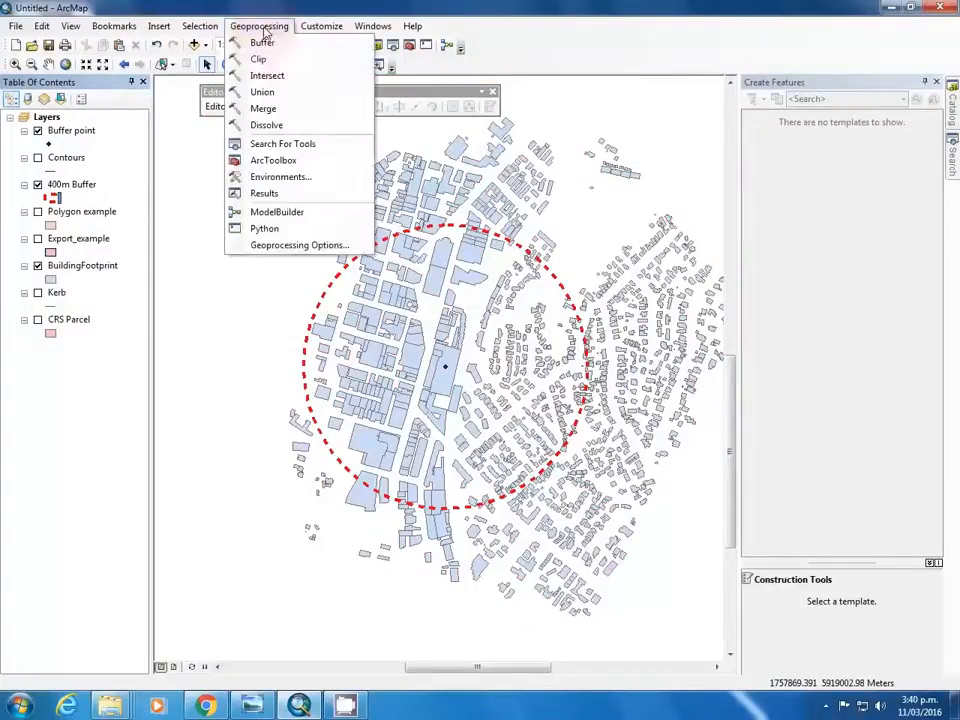
{"action": "left_click", "coordinate": [260, 60]}
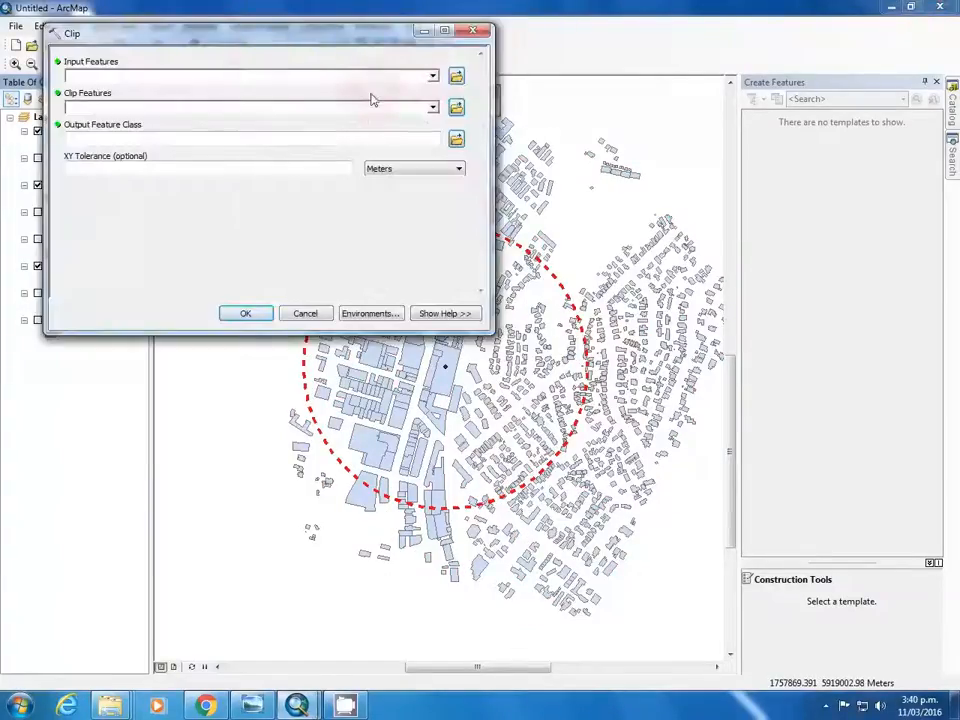
{"action": "left_click", "coordinate": [432, 78]}
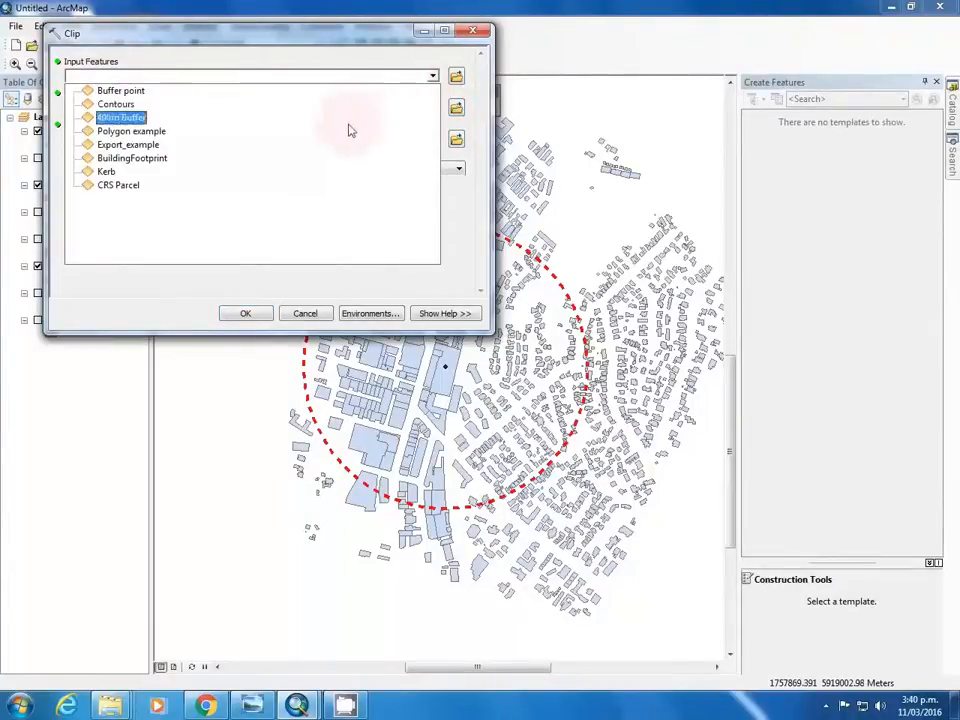
{"action": "left_click", "coordinate": [273, 161]}
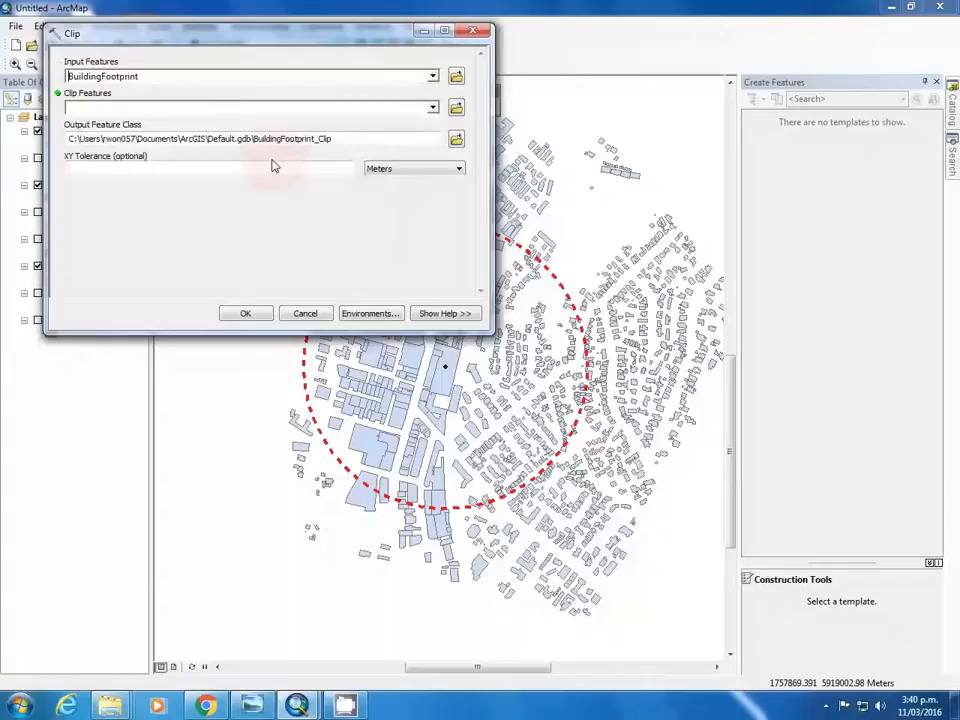
{"action": "left_click", "coordinate": [432, 108]}
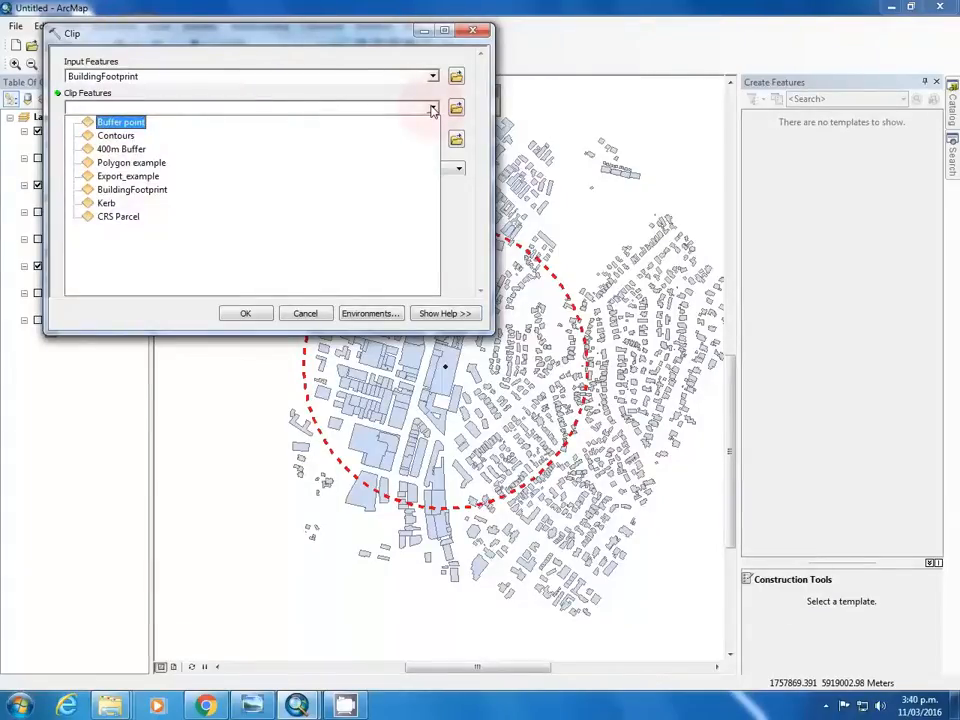
{"action": "left_click", "coordinate": [384, 155]}
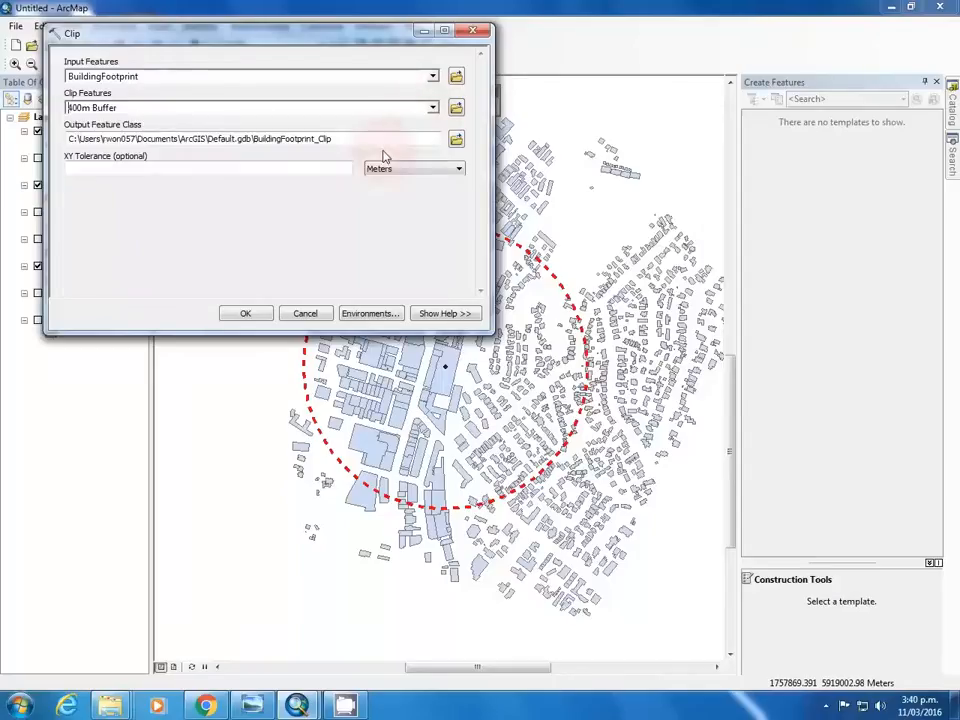
- Name the clip output Footprint clip in the Arcmap Tutorial folder and run the Clip tool
{"action": "left_click", "coordinate": [456, 139]}
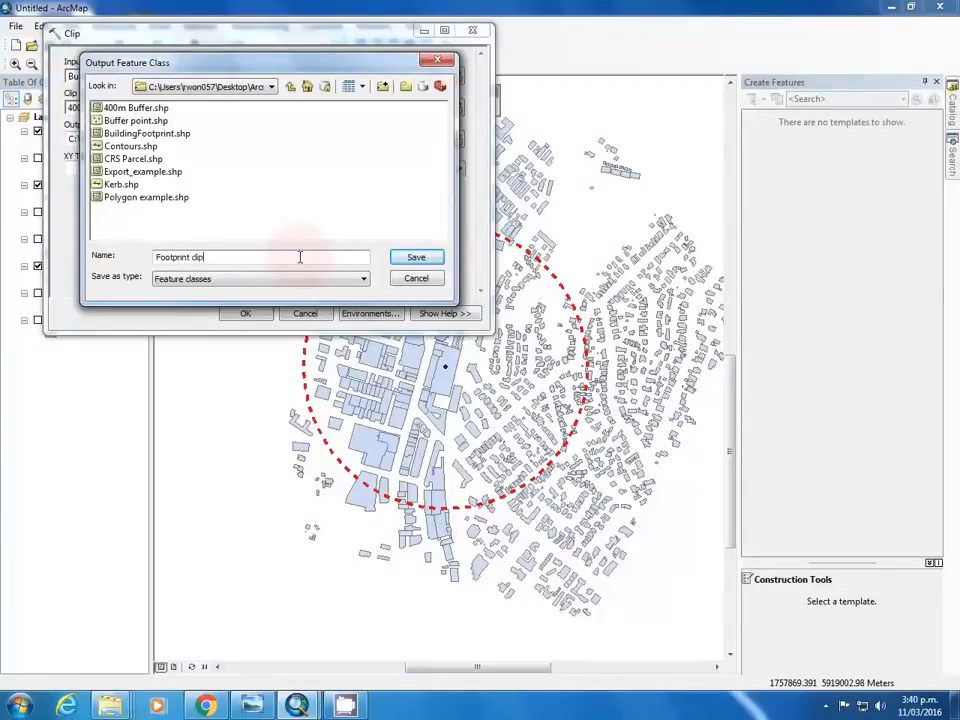
{"action": "left_click", "coordinate": [420, 258]}
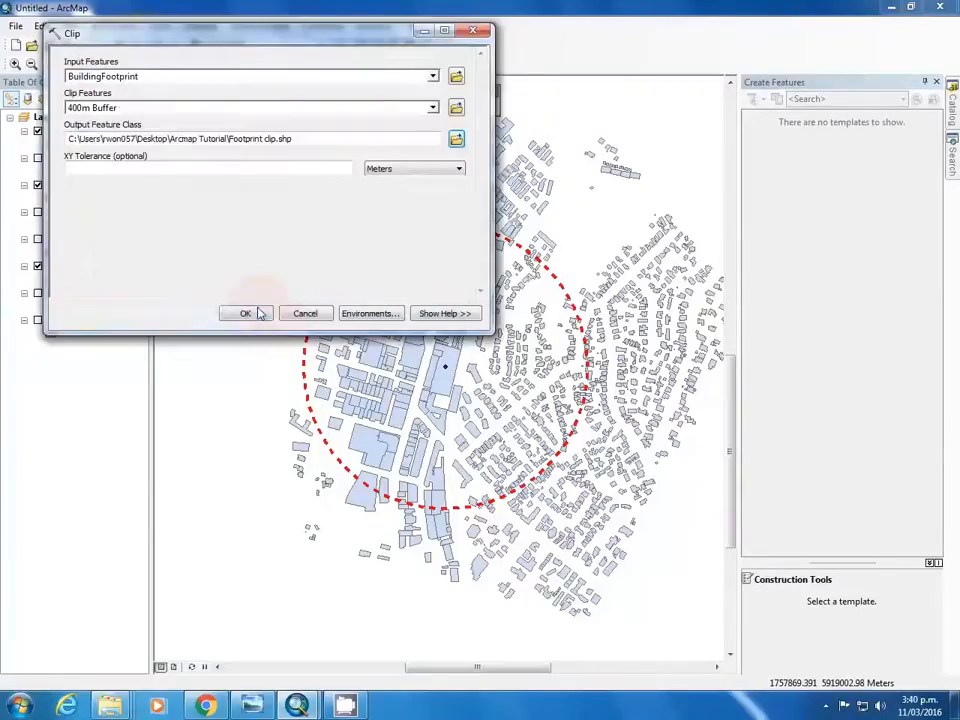
{"action": "left_click", "coordinate": [245, 314]}
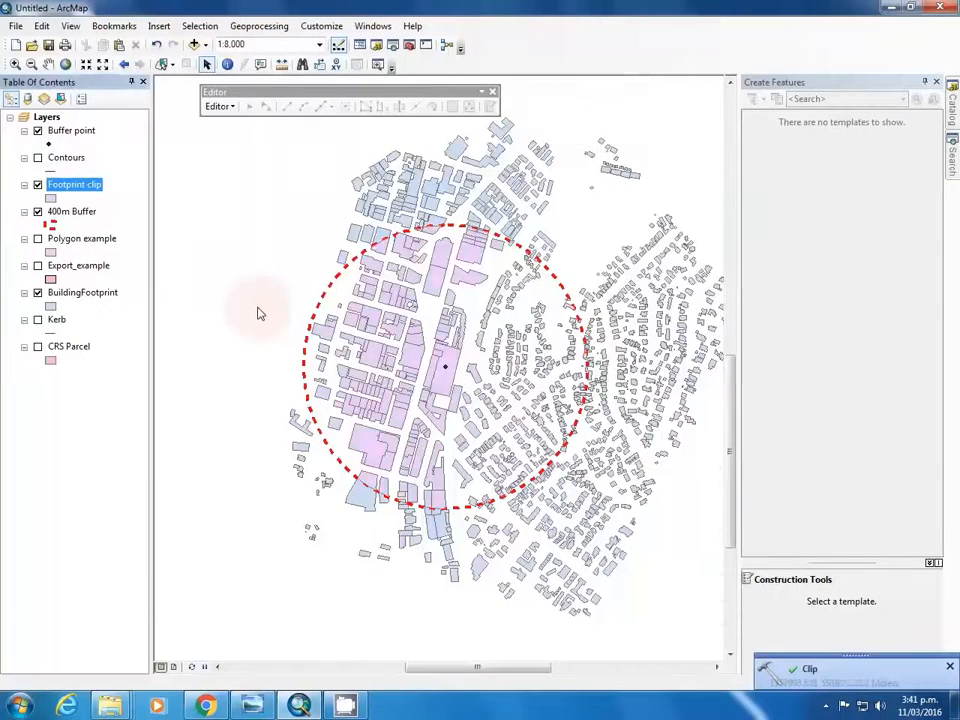
- Inspect the clipped footprints around the buffer edge and make the Kerb and CRS Parcel layers visible
{"action": "scroll", "coordinate": [335, 258], "scroll_direction": "up", "scroll_amount": 3}
{"action": "scroll", "coordinate": [427, 227], "scroll_direction": "up", "scroll_amount": 2}
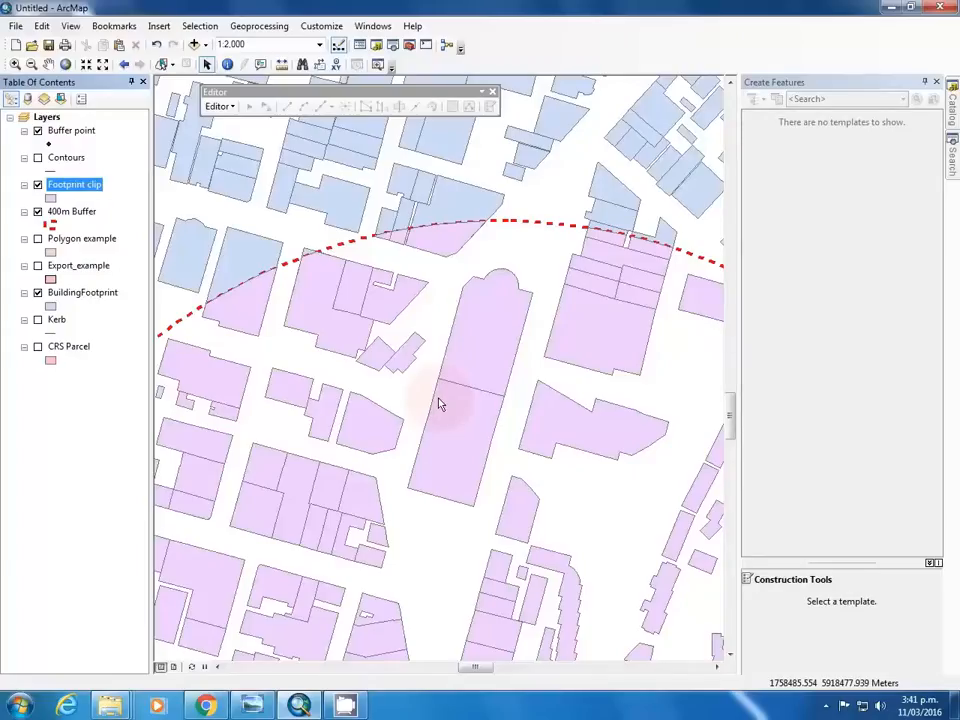
{"action": "scroll", "coordinate": [439, 404], "scroll_direction": "down", "scroll_amount": 2}
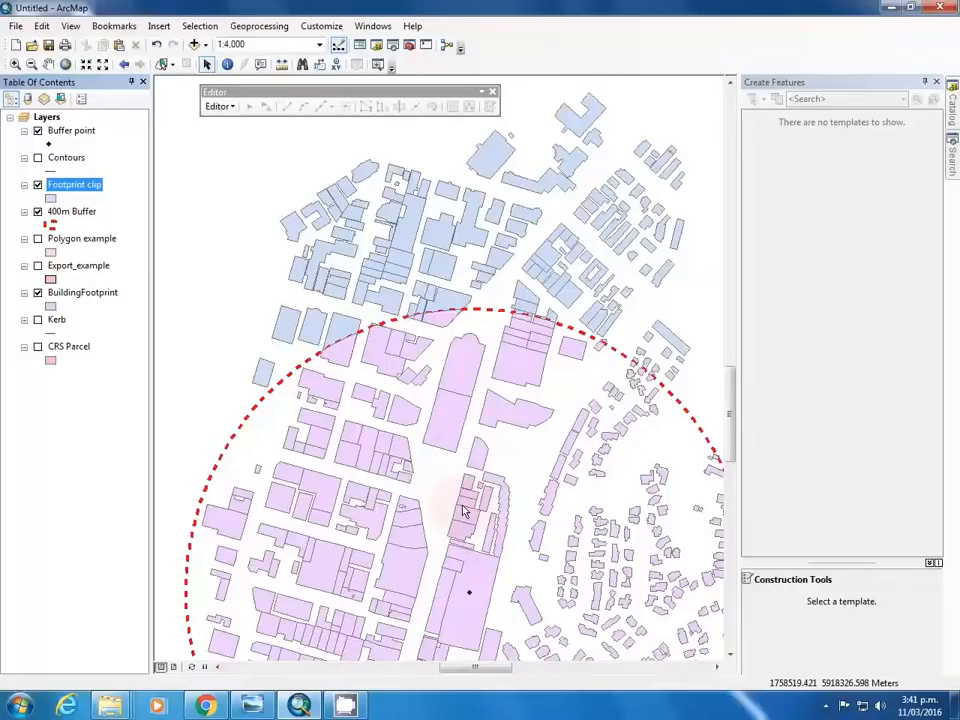
{"action": "scroll", "coordinate": [463, 511], "scroll_direction": "up", "scroll_amount": 3}
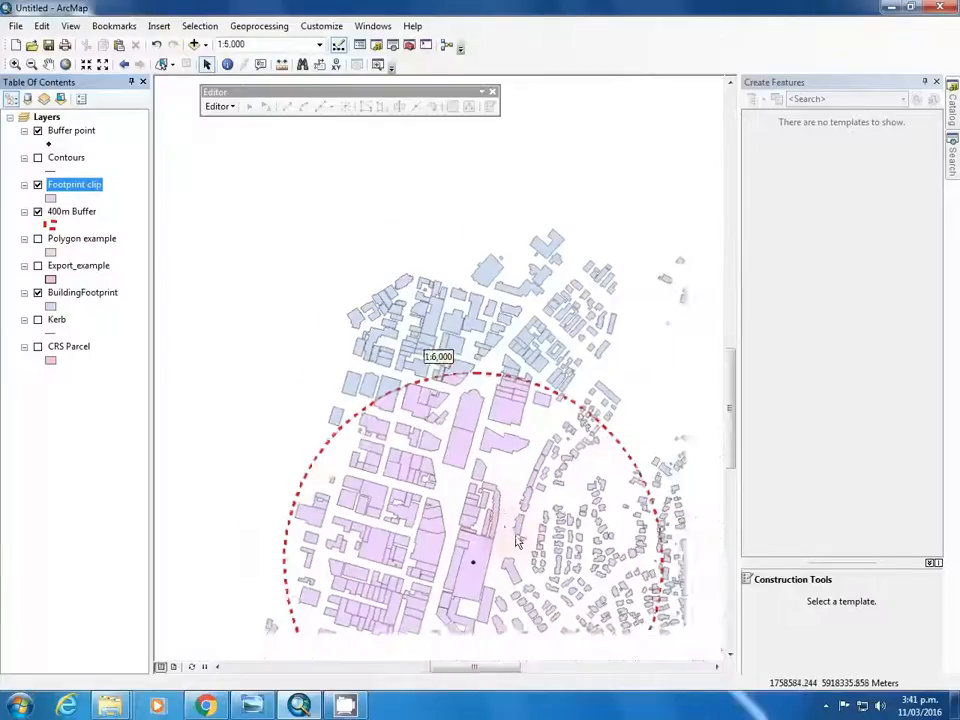
{"action": "left_click_drag", "start_coordinate": [518, 541], "coordinate": [476, 420]}
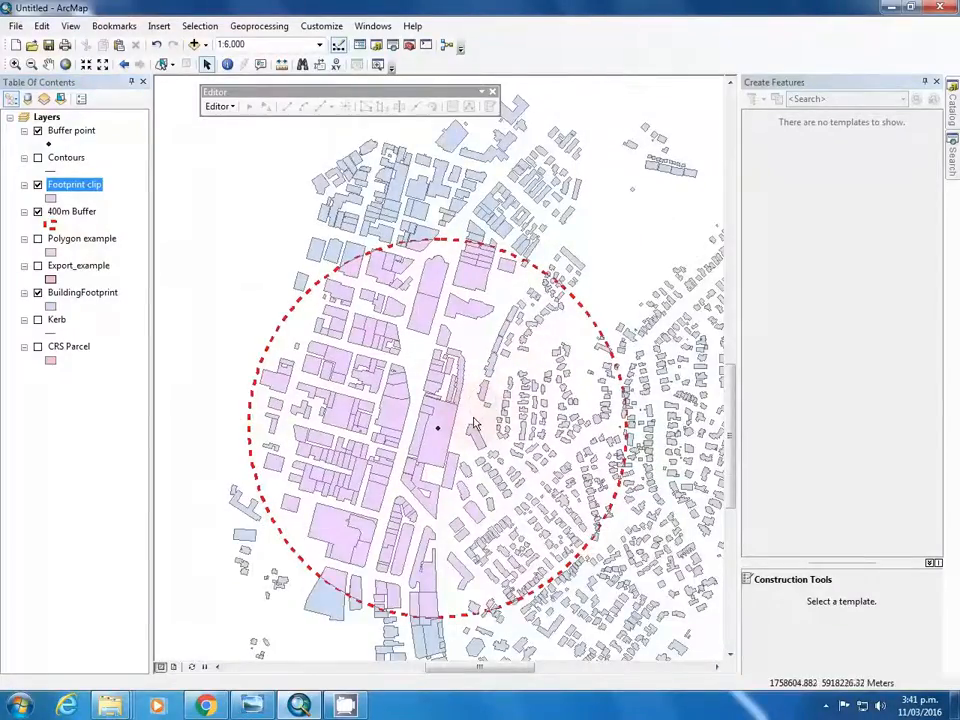
{"action": "left_click", "coordinate": [38, 321]}
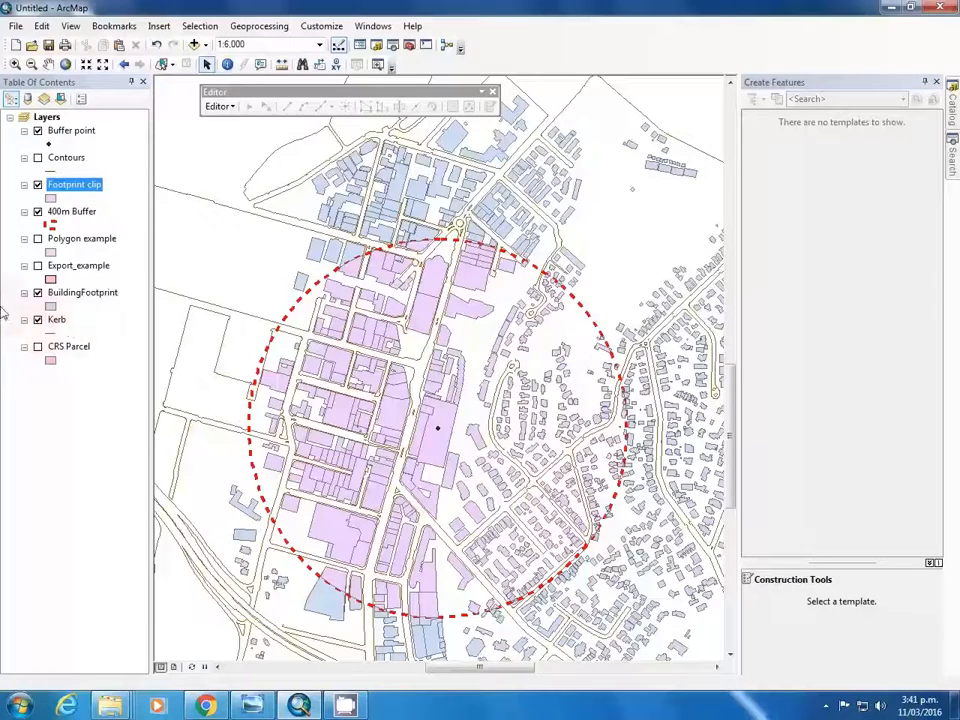
{"action": "left_click", "coordinate": [38, 346]}
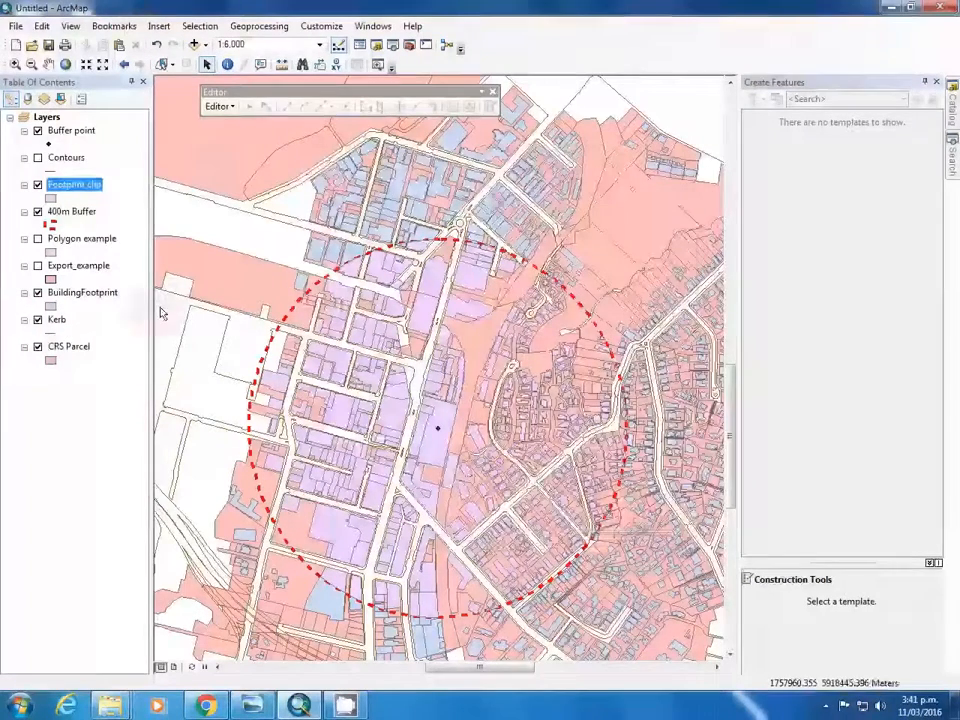
- Change the outline colour of the CRS Parcel polygons to light grey
{"action": "left_click", "coordinate": [51, 360]}
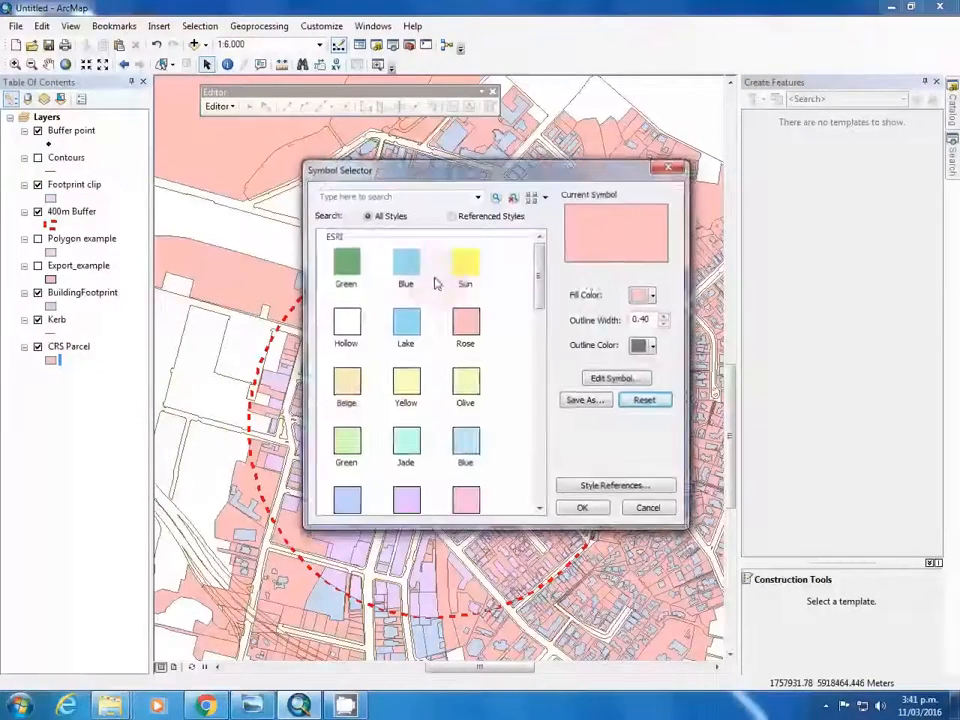
{"action": "left_click", "coordinate": [645, 345]}
{"action": "left_click", "coordinate": [637, 414]}
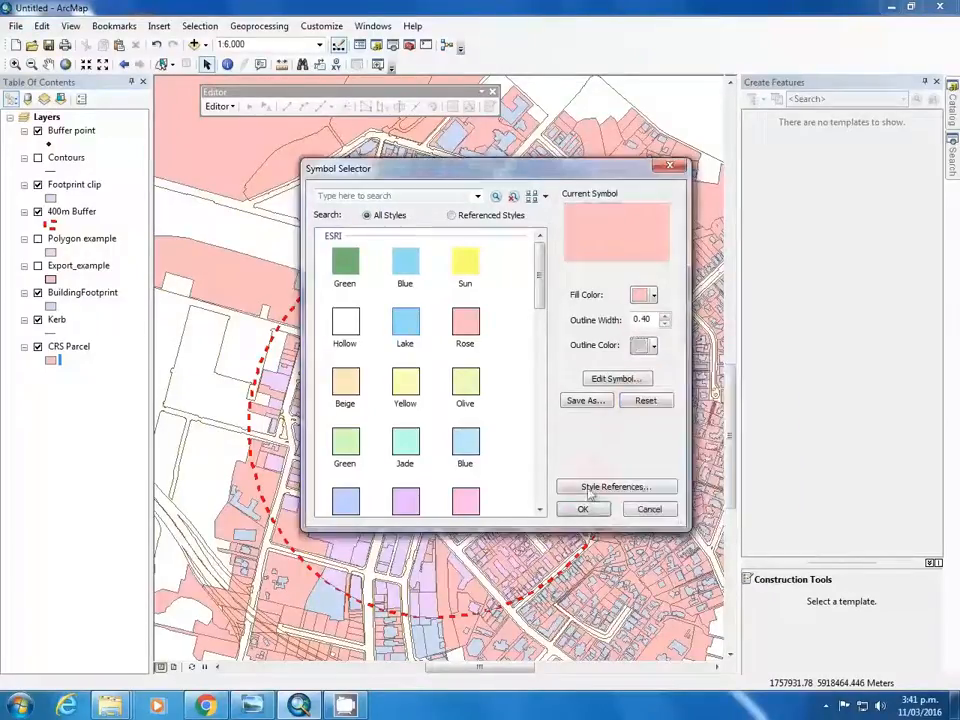
{"action": "left_click", "coordinate": [572, 509]}
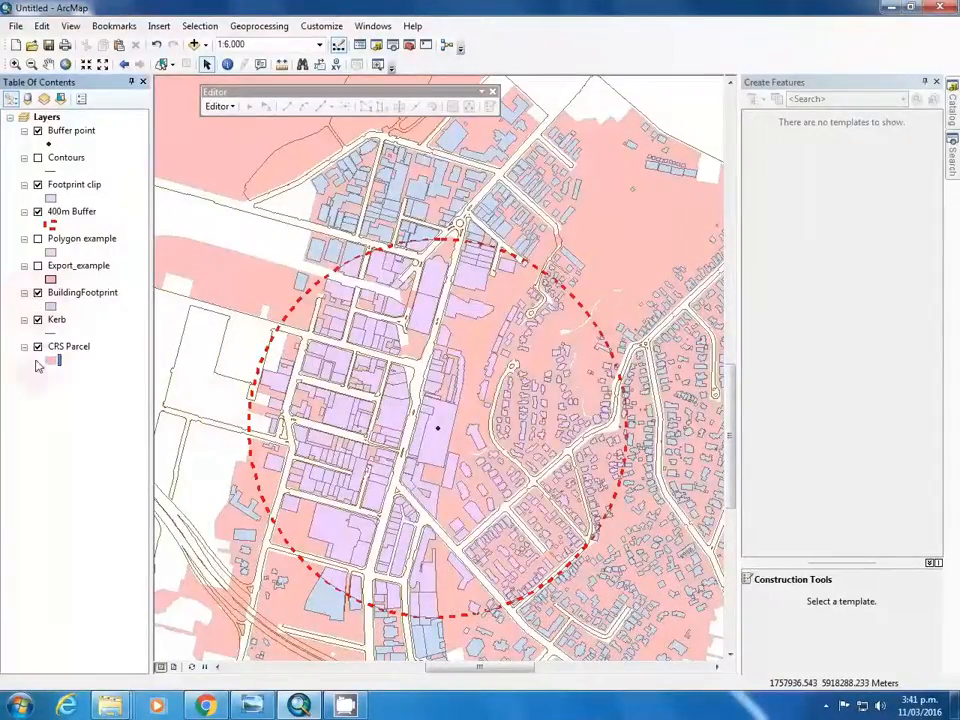
- Change the fill colour of the CRS Parcel polygons to light grey
{"action": "left_click", "coordinate": [48, 306]}
{"action": "left_click", "coordinate": [652, 295]}
{"action": "left_click", "coordinate": [640, 347]}
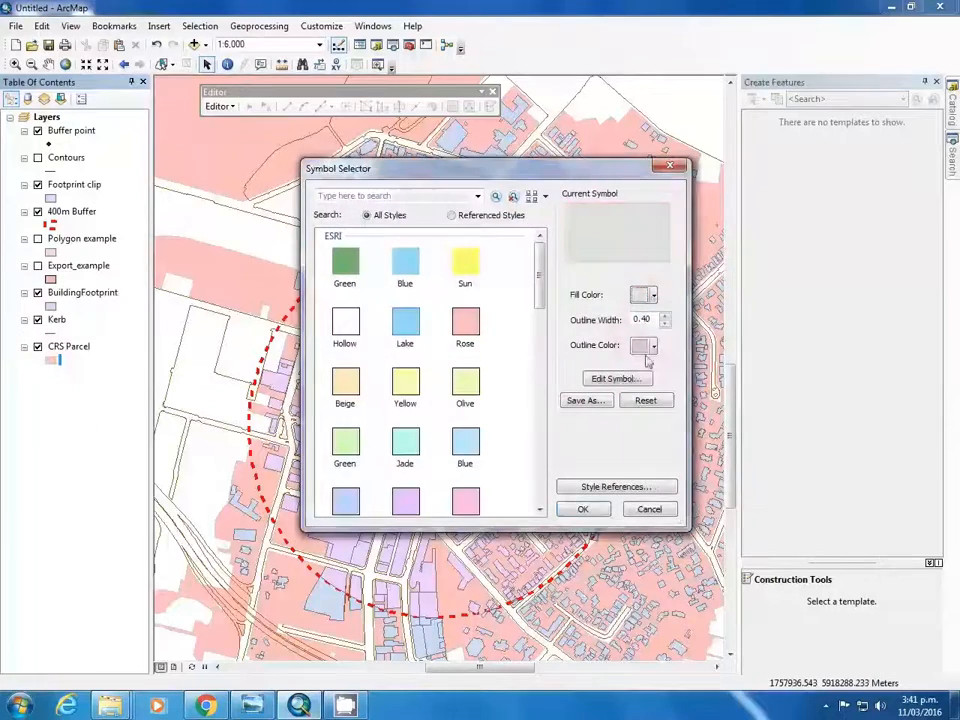
{"action": "left_click", "coordinate": [583, 509]}
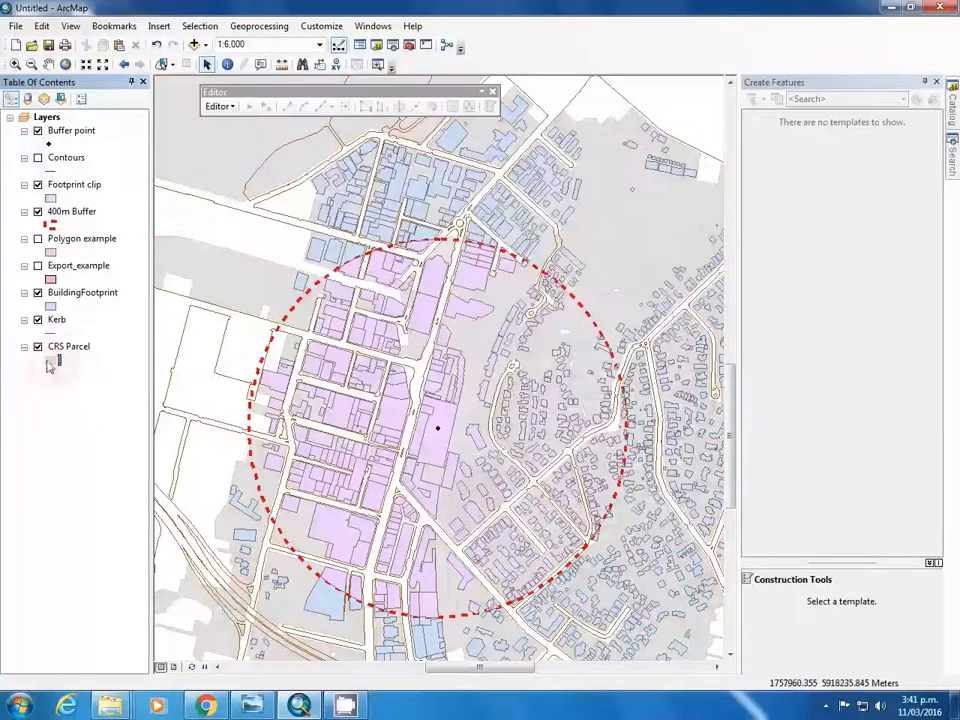
- Set the outline colour of the CRS Parcel polygons to black
{"action": "left_click", "coordinate": [56, 361]}
{"action": "left_click", "coordinate": [652, 345]}
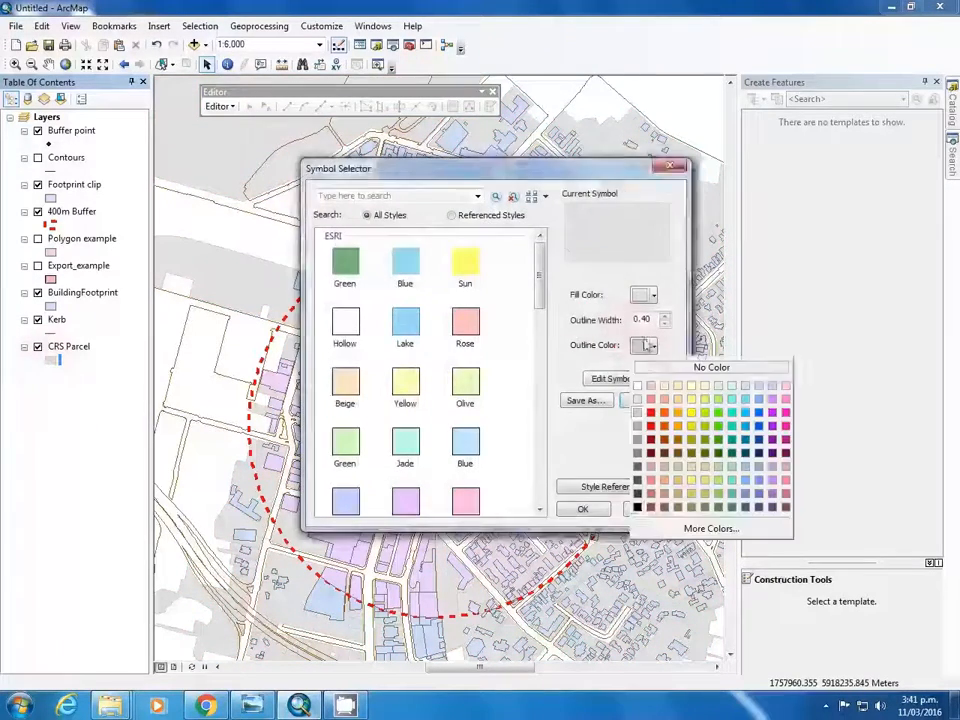
{"action": "left_click", "coordinate": [638, 509]}
{"action": "left_click", "coordinate": [583, 507]}
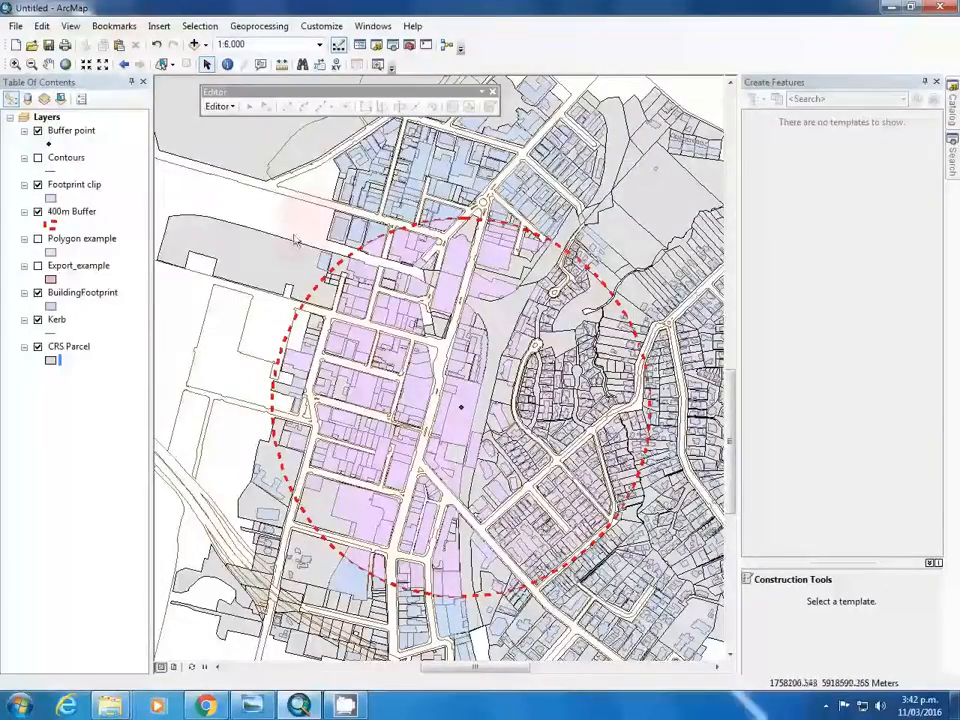
- Set the display transparency of the CRS Parcel layer to 50%
{"action": "left_click", "coordinate": [48, 279]}
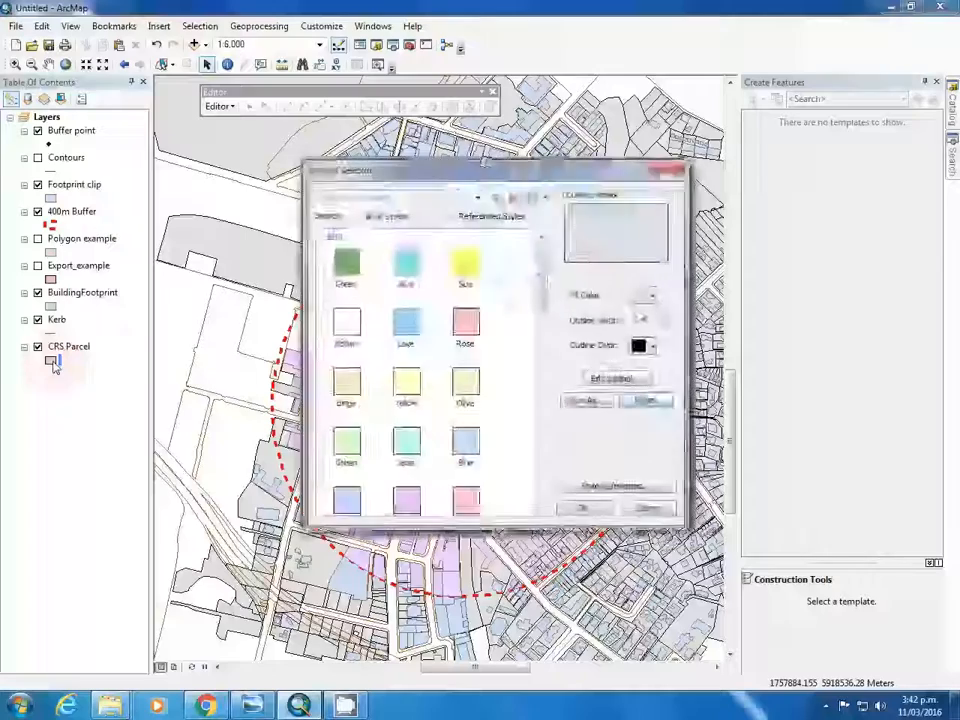
{"action": "left_click", "coordinate": [678, 170]}
{"action": "left_click", "coordinate": [82, 352]}
{"action": "right_click", "coordinate": [82, 352]}
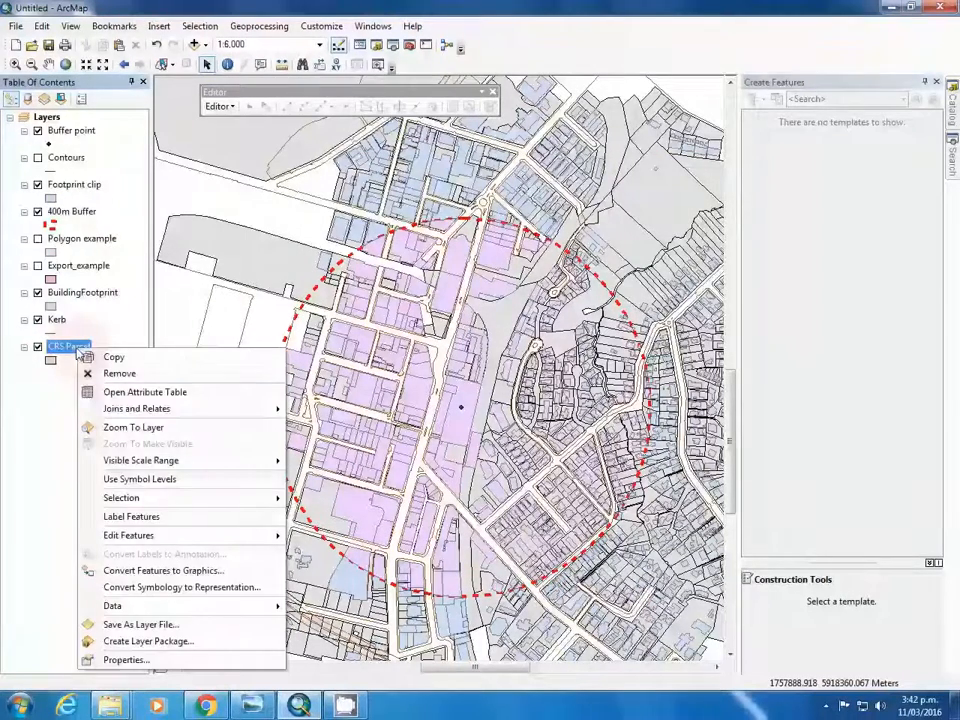
{"action": "left_click", "coordinate": [120, 661]}
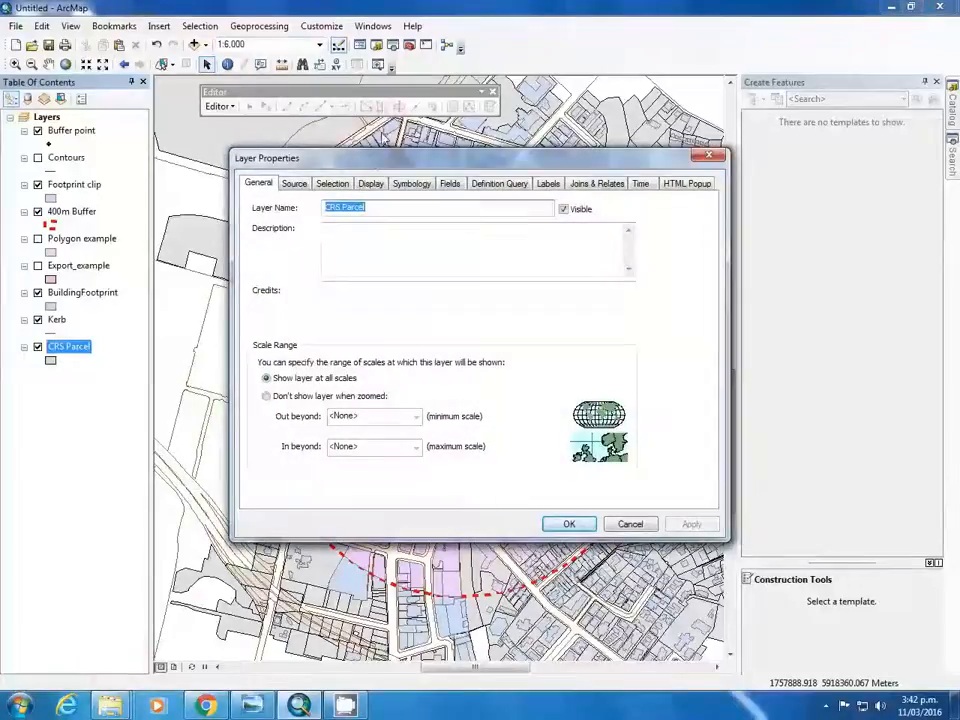
{"action": "left_click", "coordinate": [370, 186]}
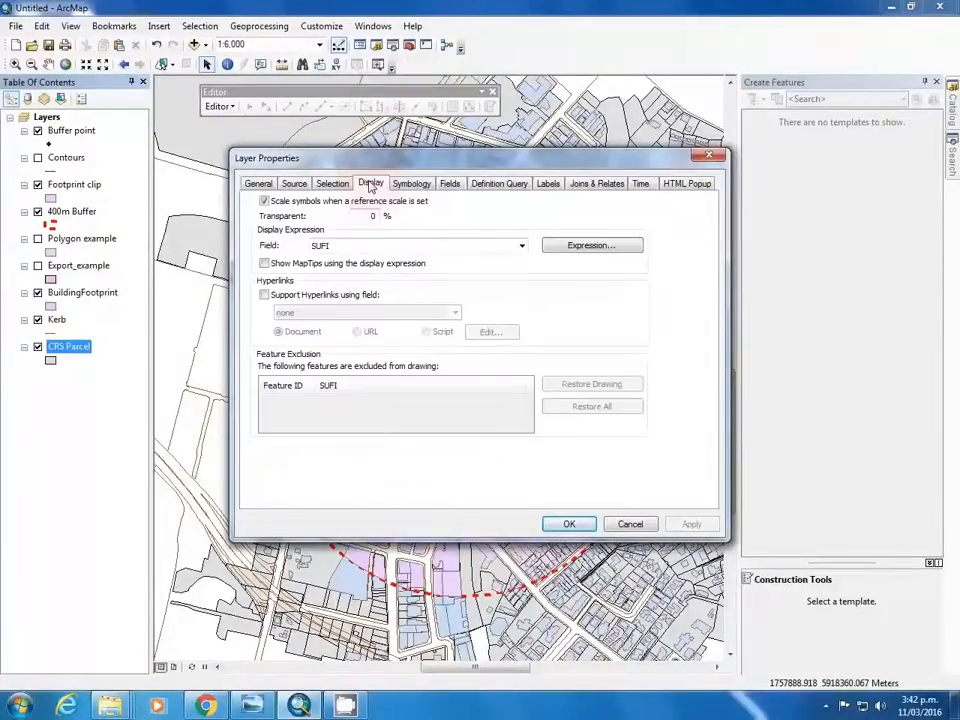
{"action": "double_click", "coordinate": [388, 216]}
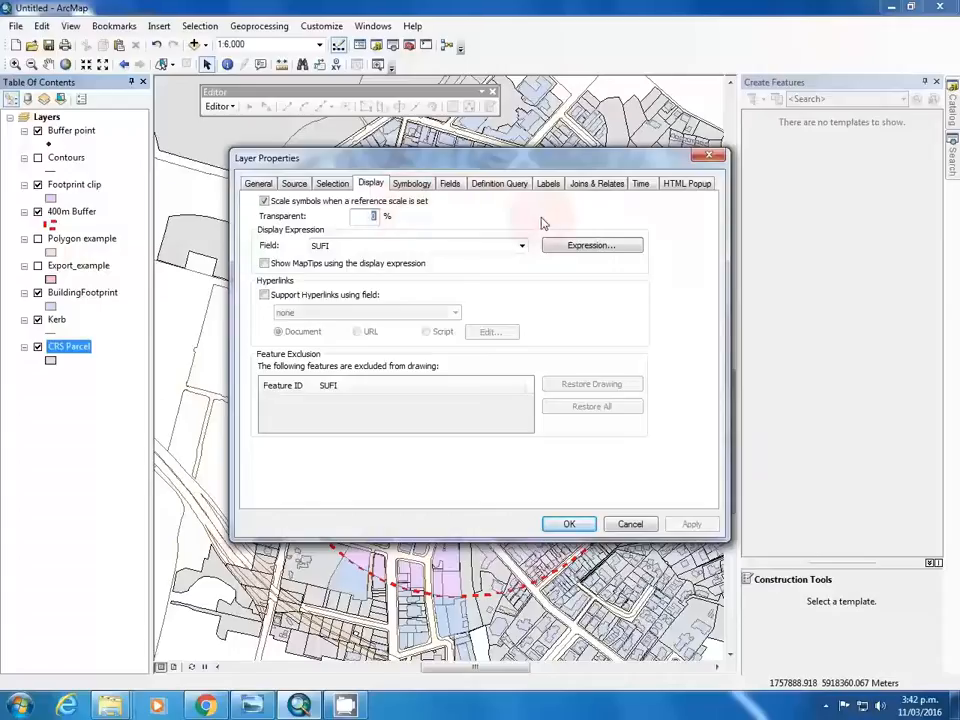
{"action": "type", "text": "50"}
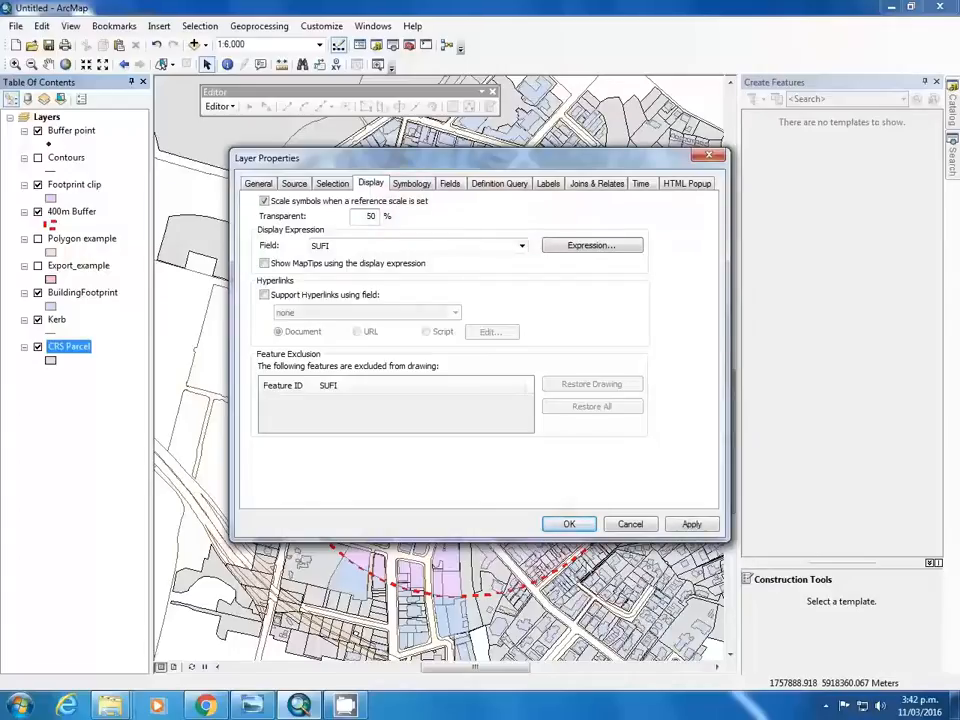
{"action": "left_click", "coordinate": [568, 524]}
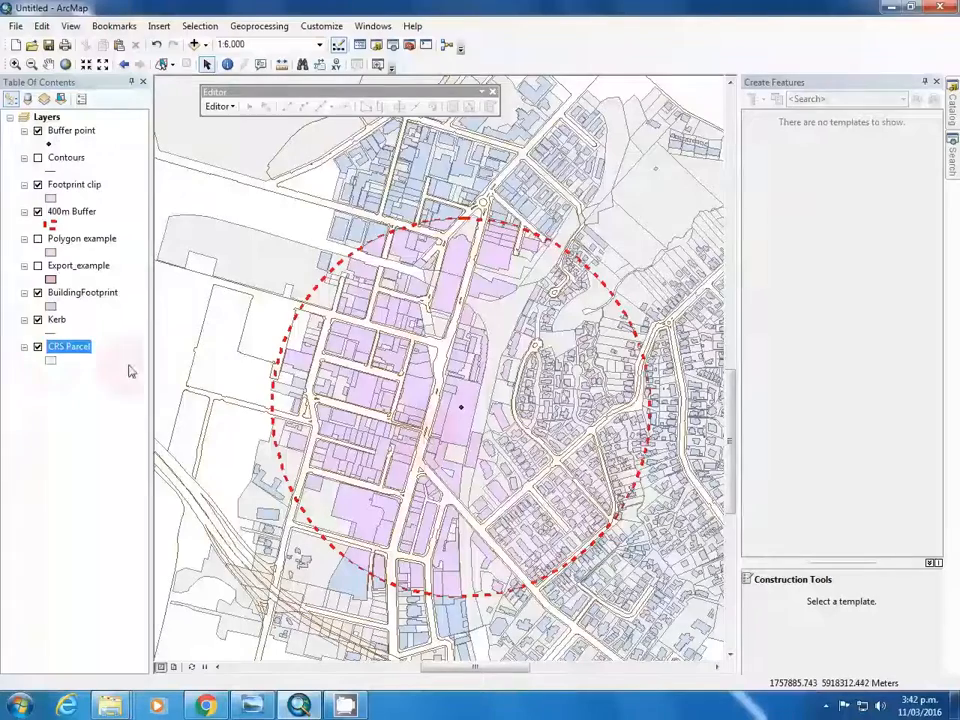
- Increase the display transparency of the CRS Parcel layer to 80%
{"action": "left_click", "coordinate": [50, 360]}
{"action": "left_click", "coordinate": [669, 166]}
{"action": "double_click", "coordinate": [69, 346]}
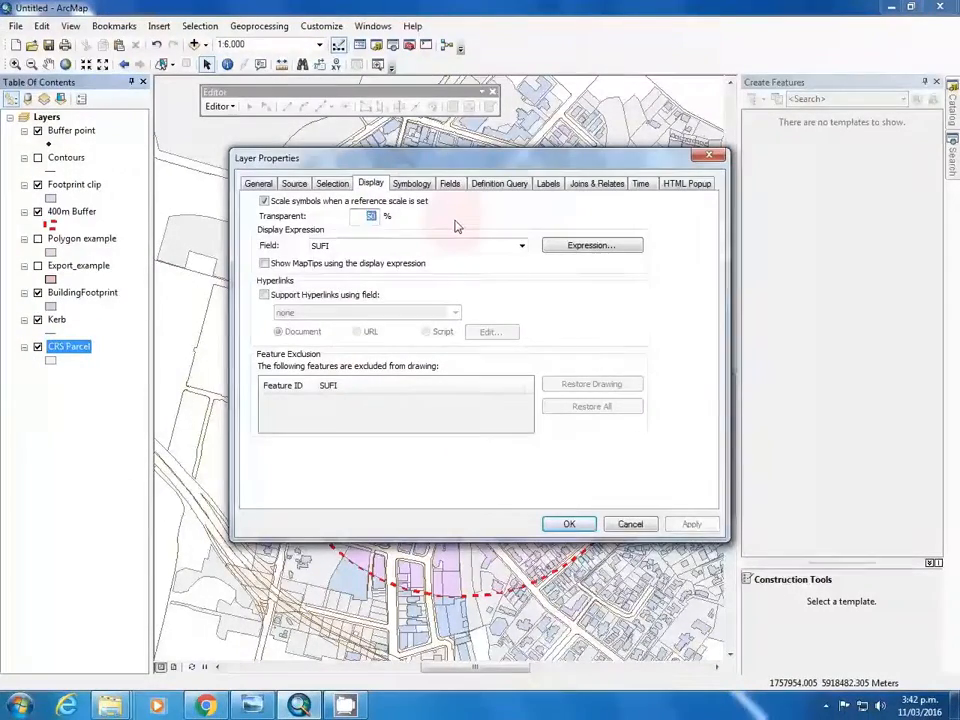
{"action": "type", "text": "80"}
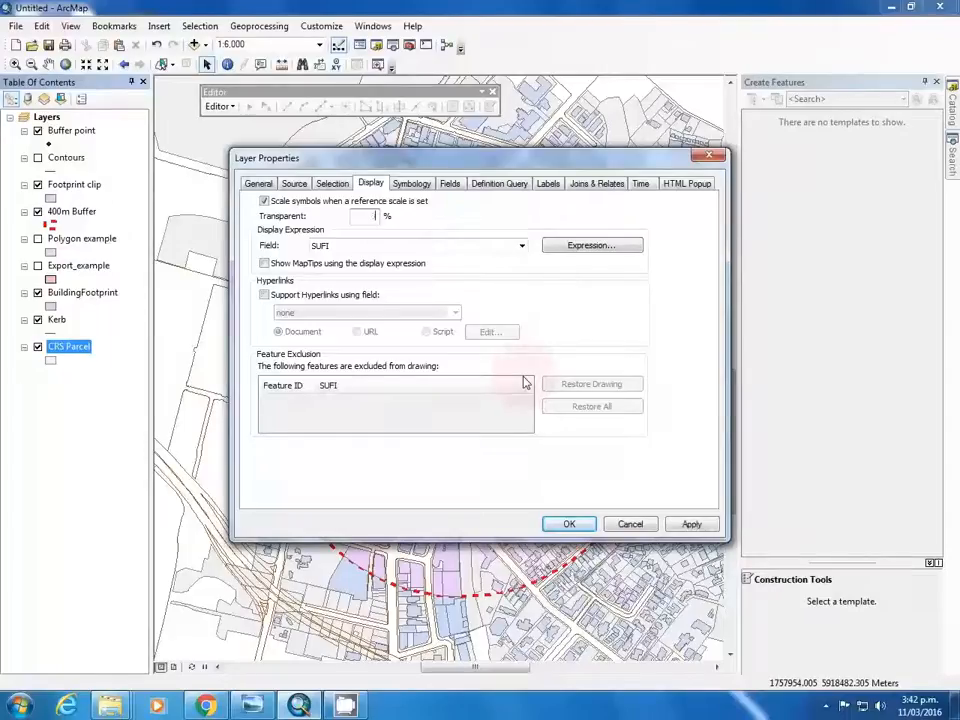
{"action": "left_click", "coordinate": [569, 524]}
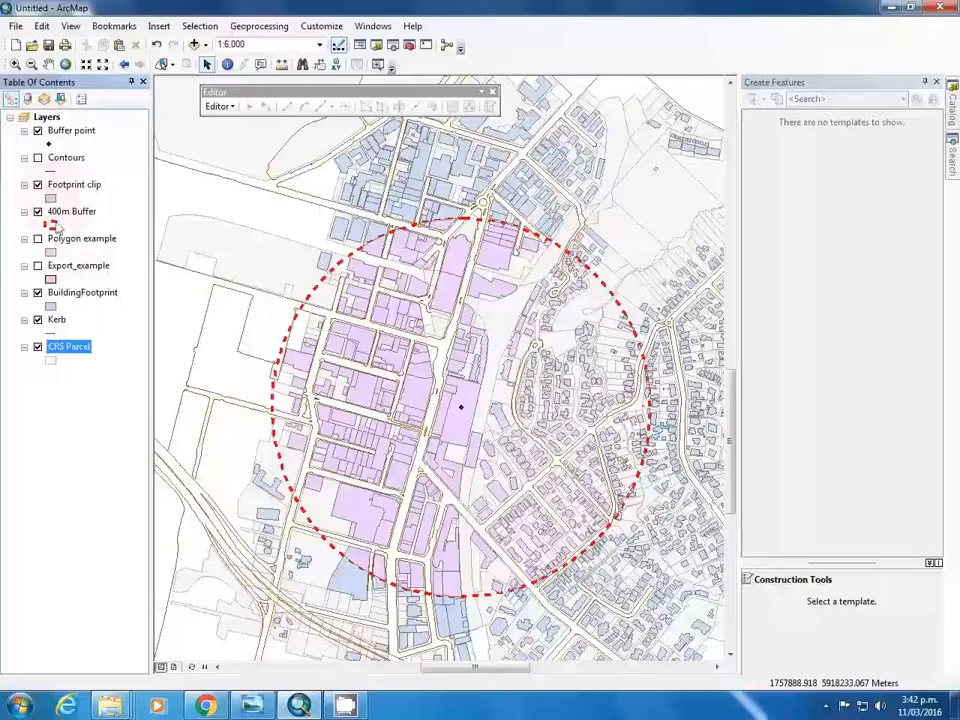
- Change the fill colour of the BuildingFootprint polygons to grey
{"action": "left_click", "coordinate": [51, 308]}
{"action": "left_click", "coordinate": [653, 297]}
{"action": "left_click", "coordinate": [638, 346]}
{"action": "left_click", "coordinate": [582, 509]}
- Set the display transparency of the BuildingFootprint layer to 70%
{"action": "left_click", "coordinate": [60, 292]}
{"action": "right_click", "coordinate": [62, 292]}
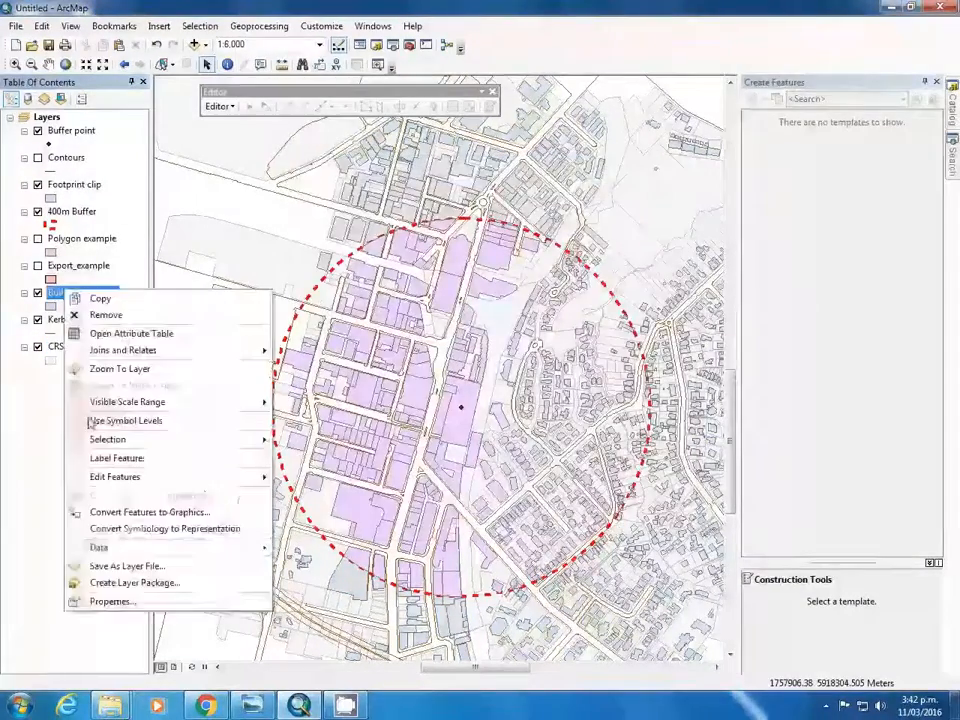
{"action": "left_click", "coordinate": [121, 603]}
{"action": "left_click_drag", "start_coordinate": [370, 217], "coordinate": [539, 223]}
{"action": "type", "text": "70"}
{"action": "key", "text": "Return"}
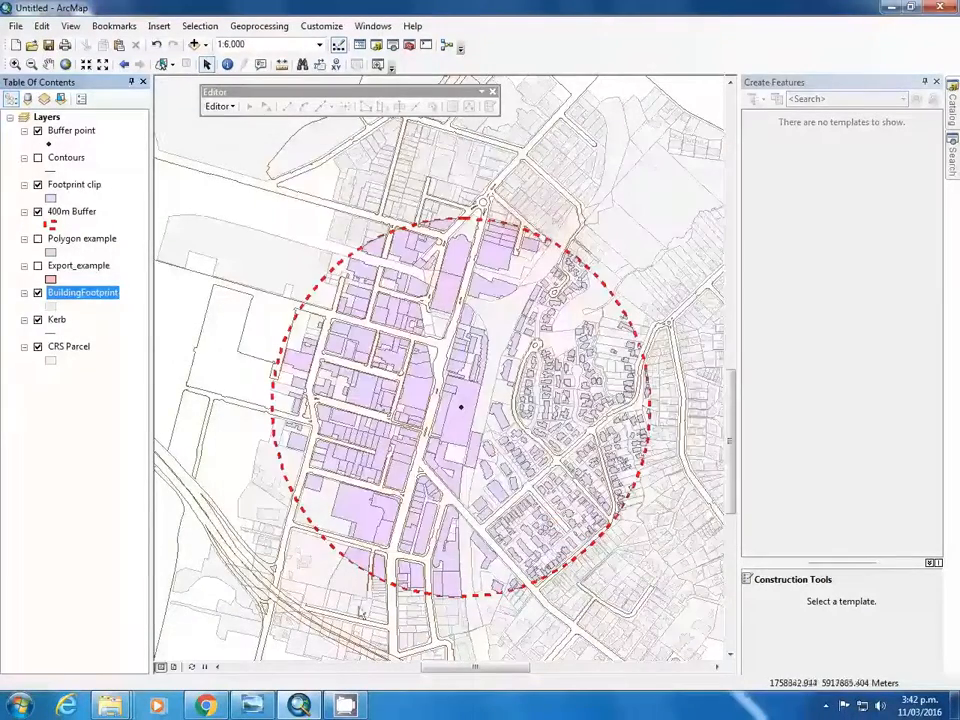
{"action": "scroll", "coordinate": [380, 590], "scroll_direction": "down", "scroll_amount": 1}
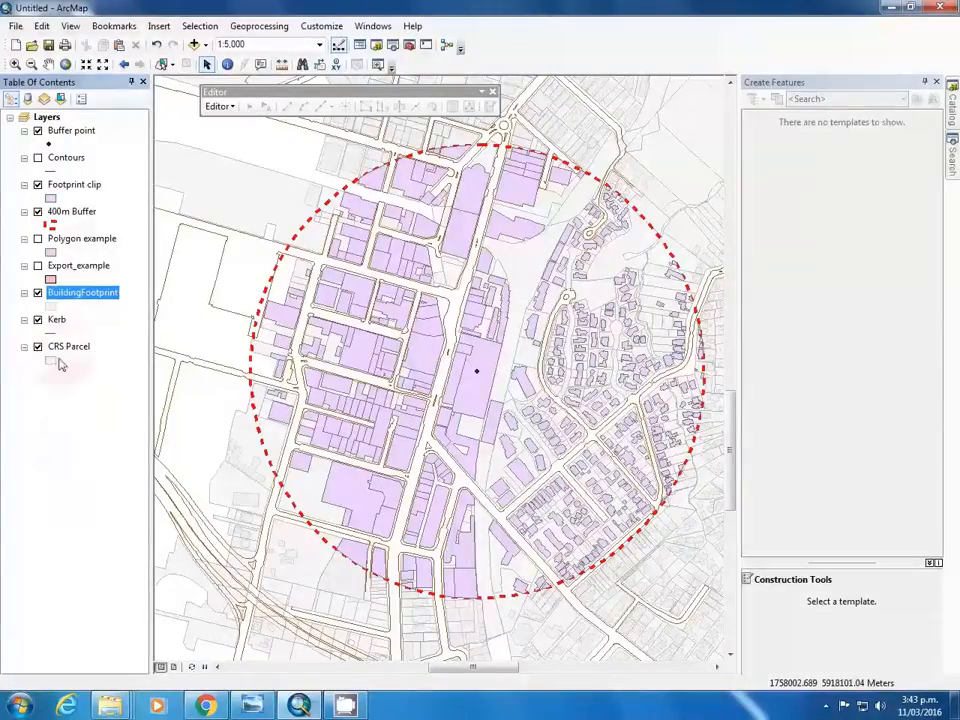
{"action": "left_click", "coordinate": [99, 239]}
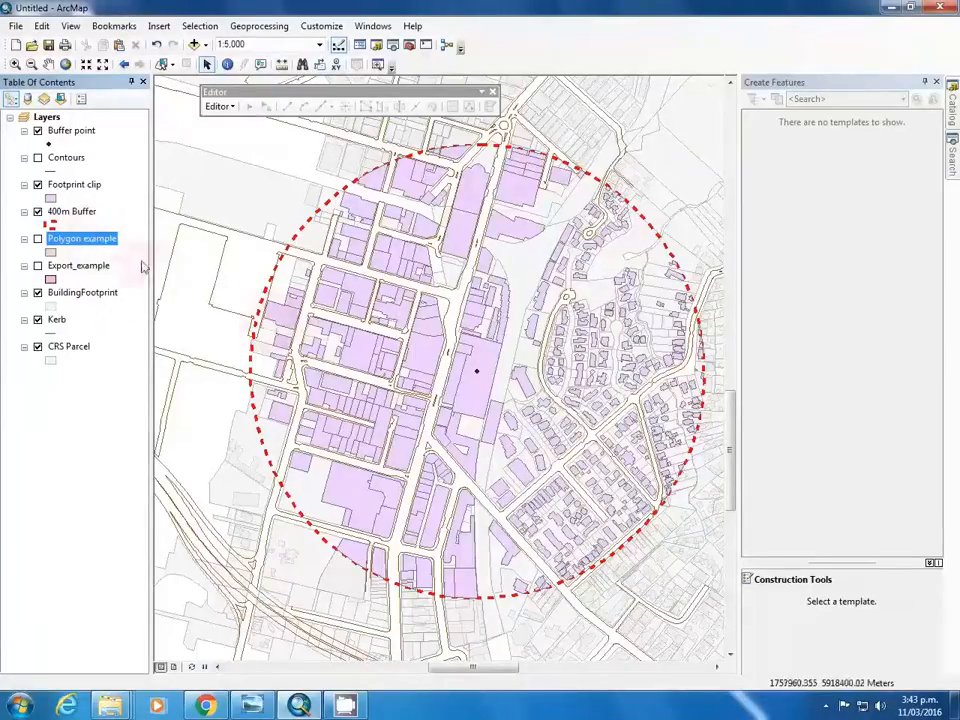
{"action": "left_click", "coordinate": [81, 413]}
- Open the attribute table of the Footprint clip layer and examine its fields, including the ShapeLen and ShapeArea values
{"action": "left_click", "coordinate": [89, 189]}
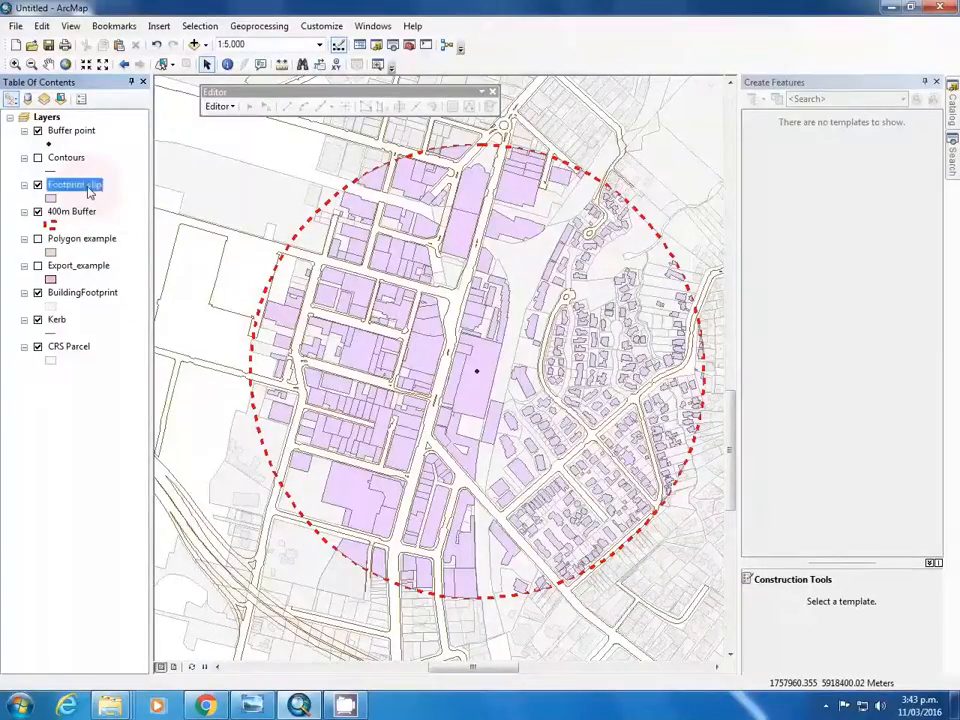
{"action": "right_click", "coordinate": [89, 189]}
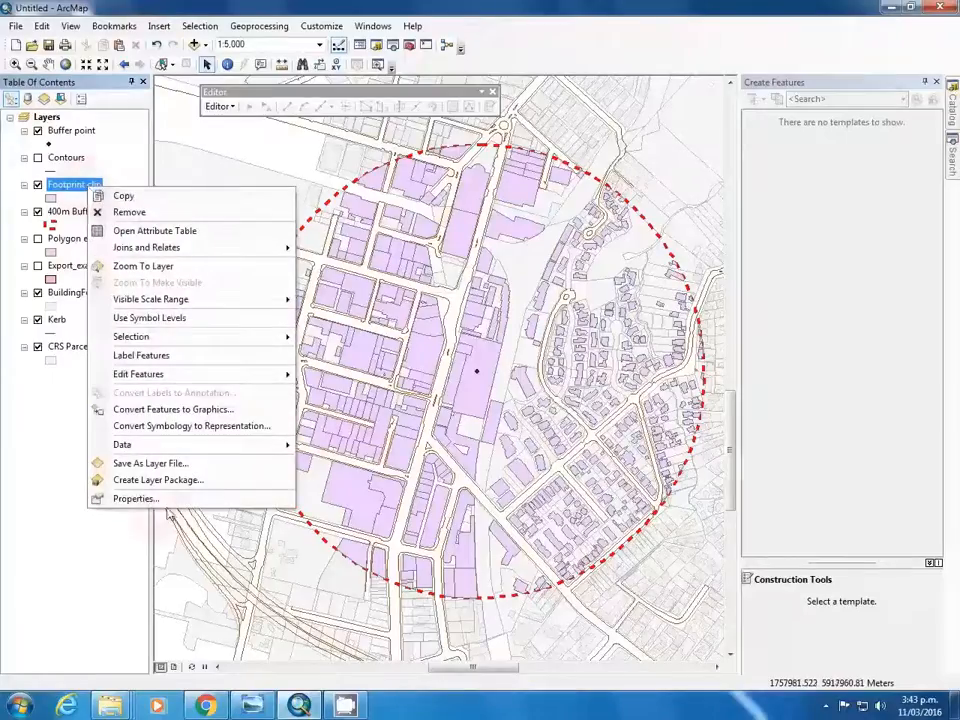
{"action": "left_click", "coordinate": [210, 234]}
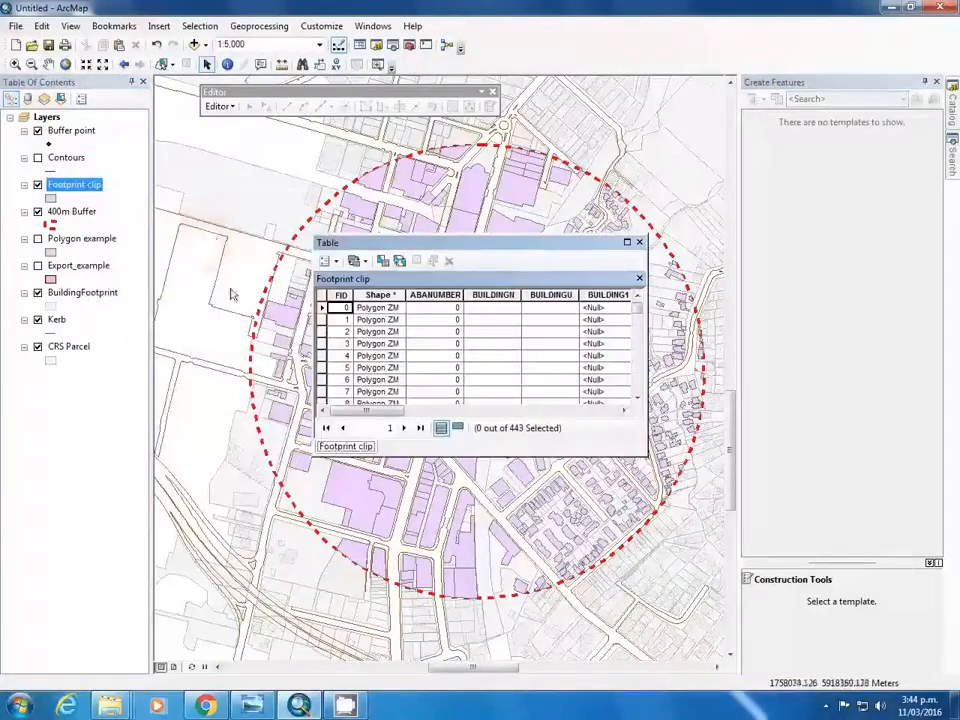
{"action": "left_click_drag", "start_coordinate": [373, 411], "coordinate": [588, 387]}
{"action": "scroll", "coordinate": [560, 319], "scroll_direction": "down", "scroll_amount": 10}
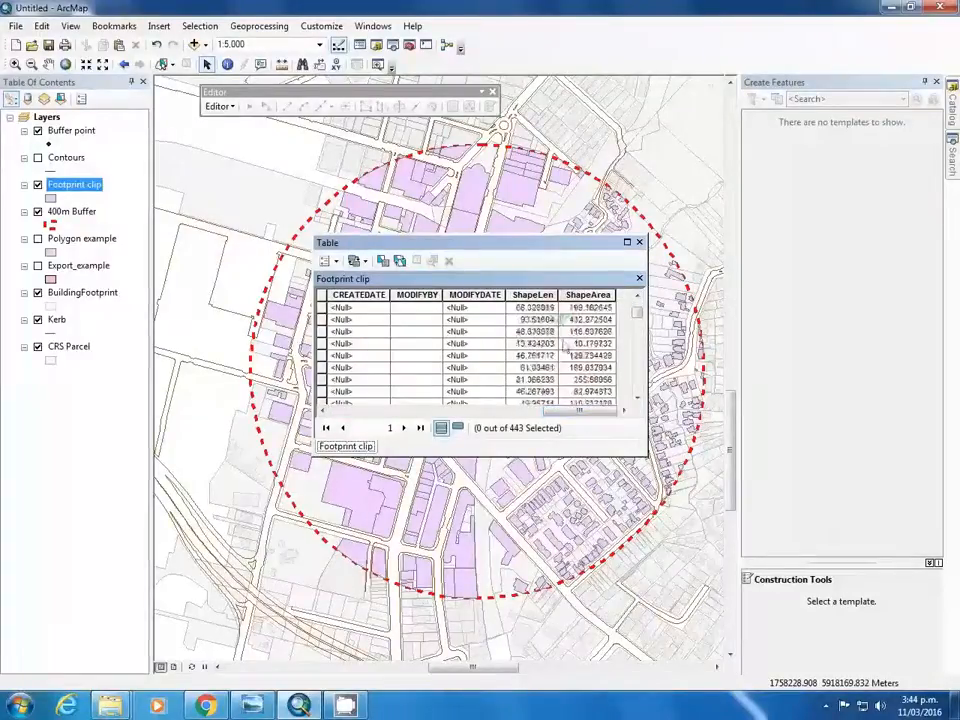
{"action": "scroll", "coordinate": [575, 355], "scroll_direction": "down", "scroll_amount": 5}
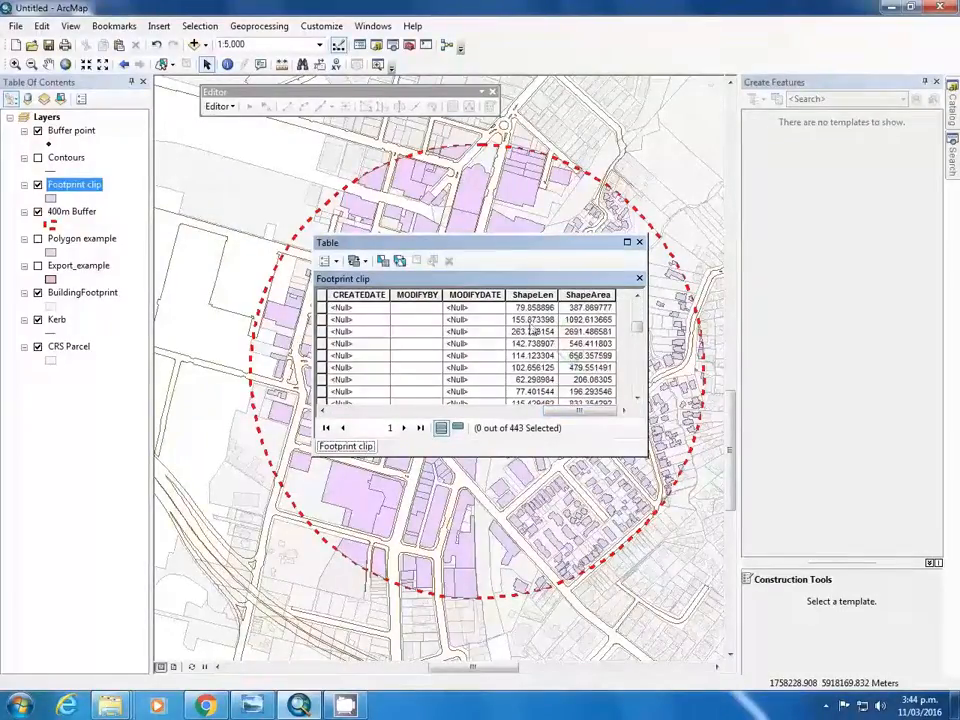
{"action": "scroll", "coordinate": [537, 345], "scroll_direction": "down", "scroll_amount": 5}
{"action": "scroll", "coordinate": [537, 345], "scroll_direction": "up", "scroll_amount": 10}
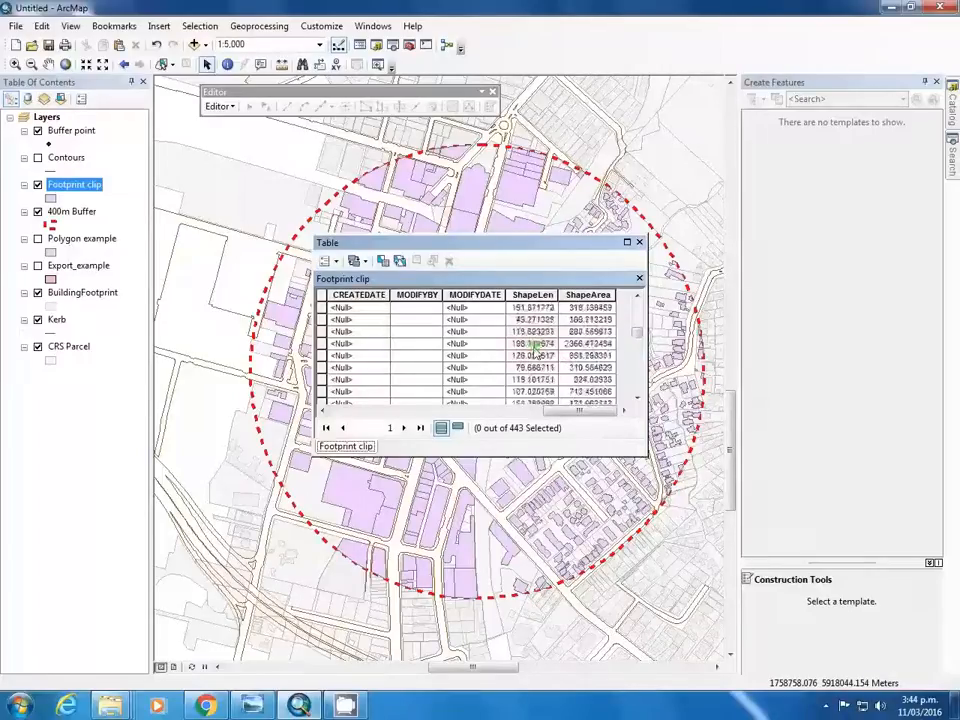
{"action": "scroll", "coordinate": [537, 345], "scroll_direction": "up", "scroll_amount": 3}
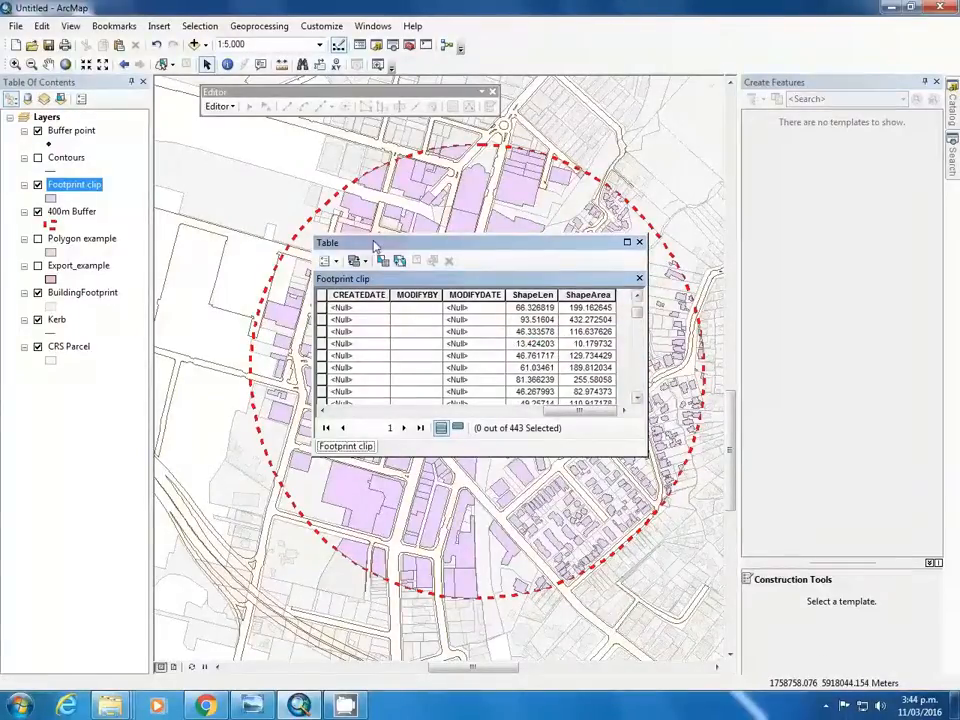
- Add a Long Integer field named Typologies to the Footprint clip attribute table, check the new column and close the table
{"action": "left_click", "coordinate": [324, 261]}
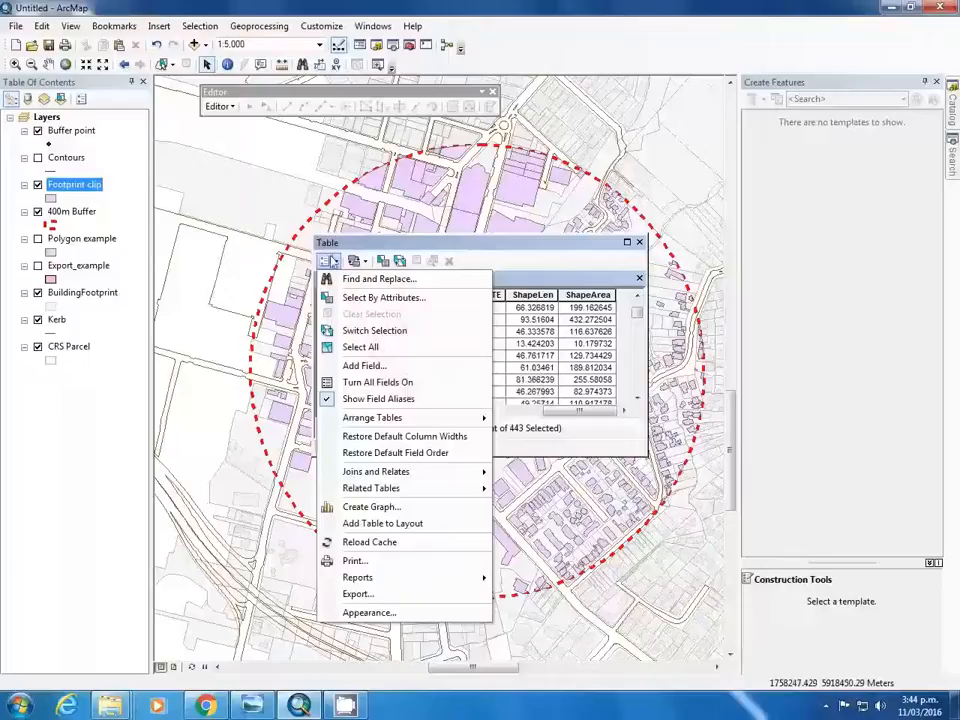
{"action": "left_click", "coordinate": [324, 261]}
{"action": "left_click", "coordinate": [324, 261]}
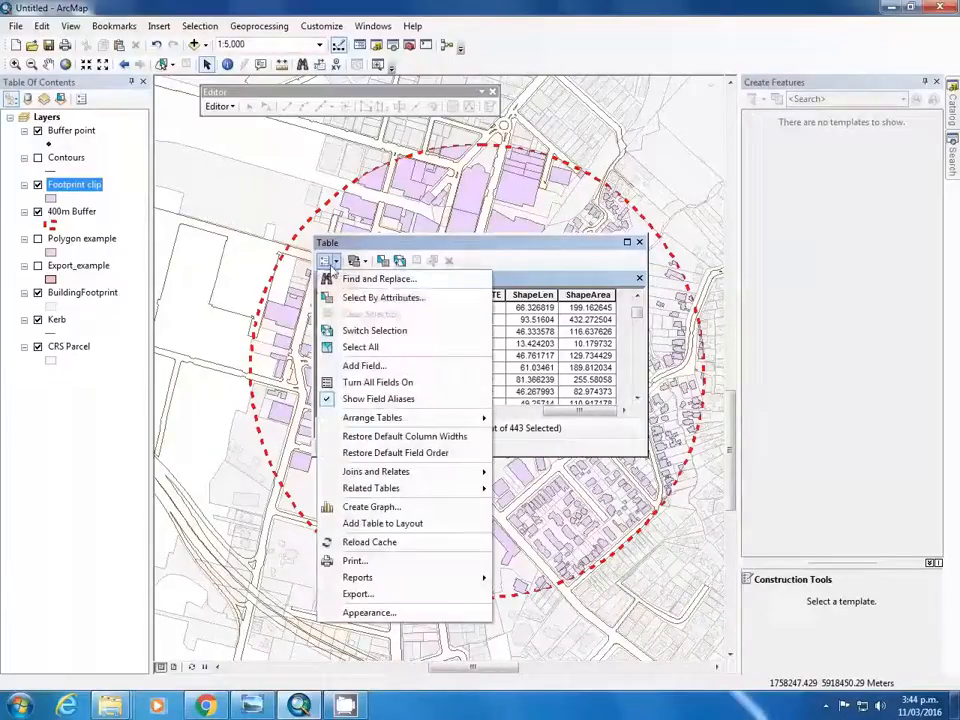
{"action": "left_click", "coordinate": [366, 366]}
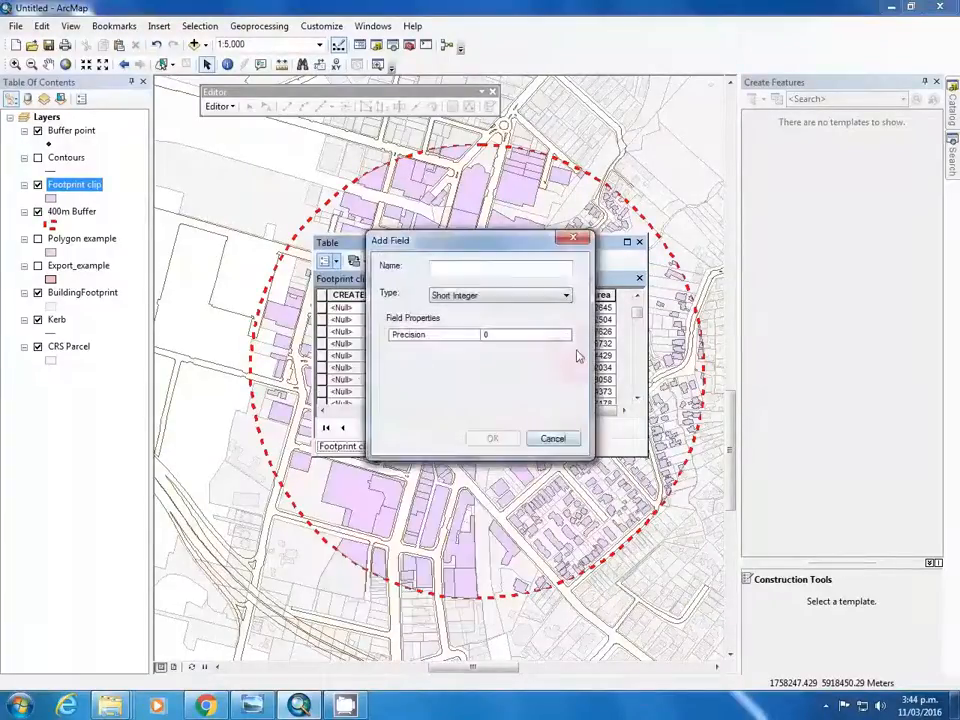
{"action": "left_click_drag", "start_coordinate": [475, 240], "coordinate": [422, 262]}
{"action": "left_click", "coordinate": [405, 283]}
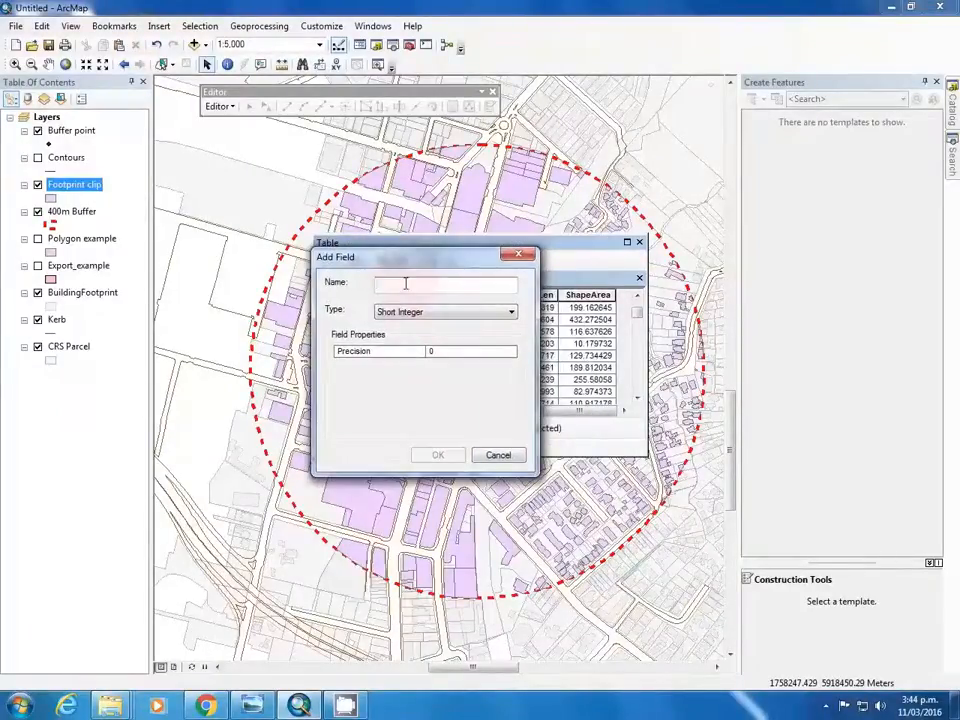
{"action": "type", "text": "Typologies"}
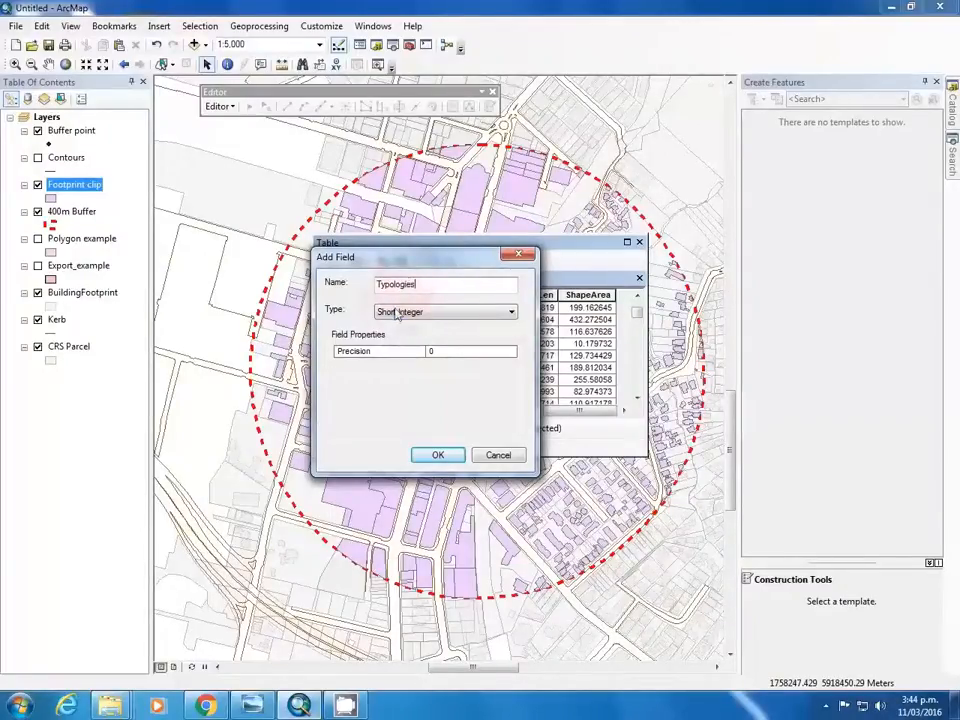
{"action": "left_click", "coordinate": [402, 312]}
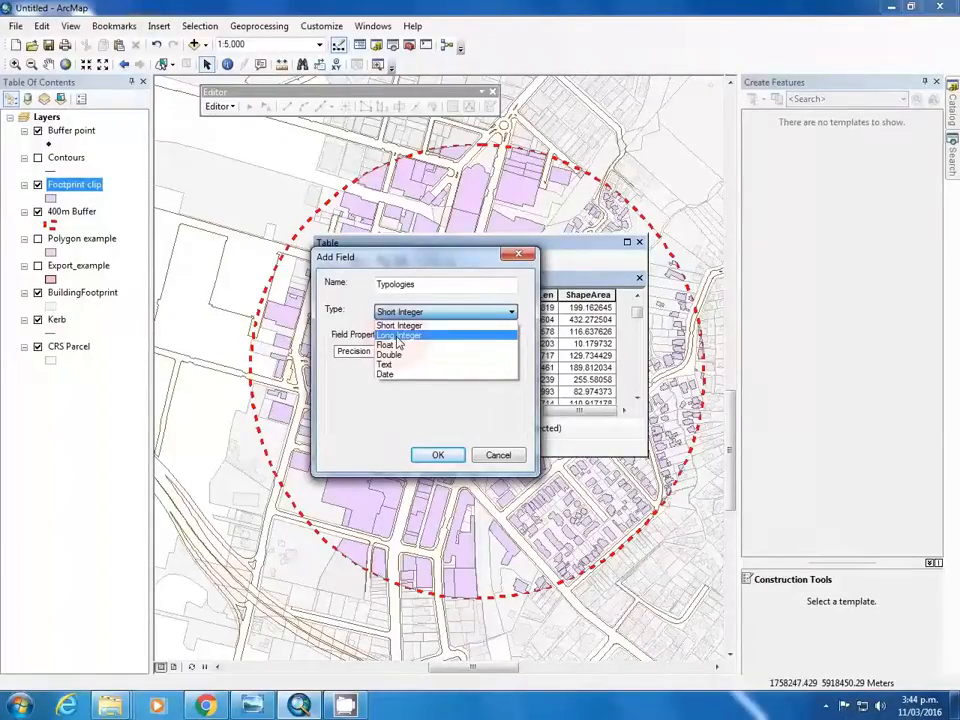
{"action": "left_click", "coordinate": [397, 336]}
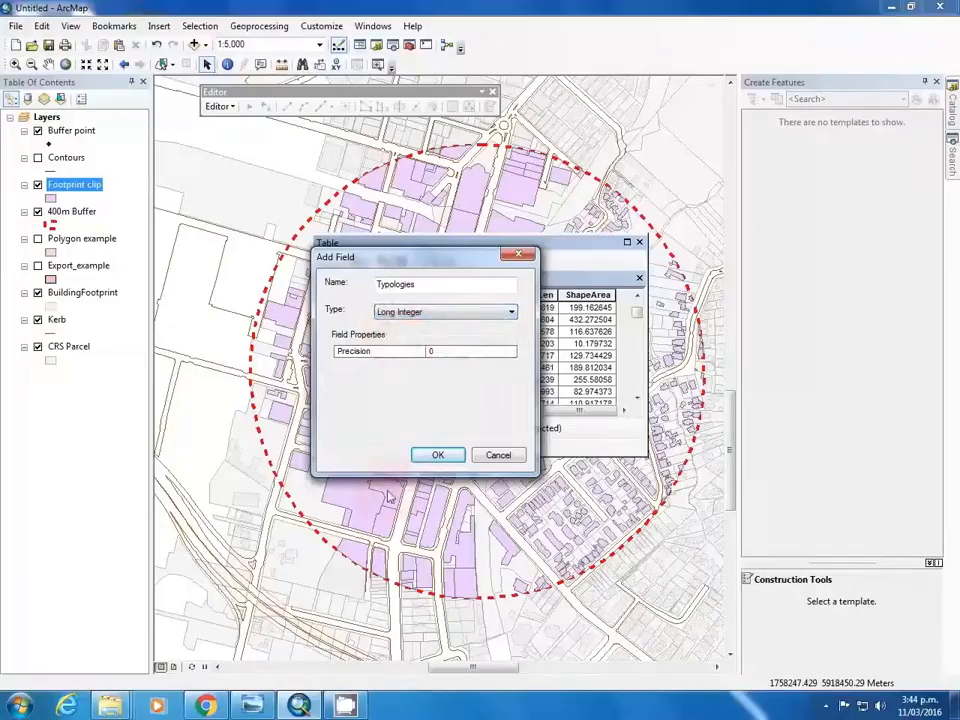
{"action": "left_click", "coordinate": [437, 455]}
{"action": "left_click_drag", "start_coordinate": [552, 412], "coordinate": [584, 412]}
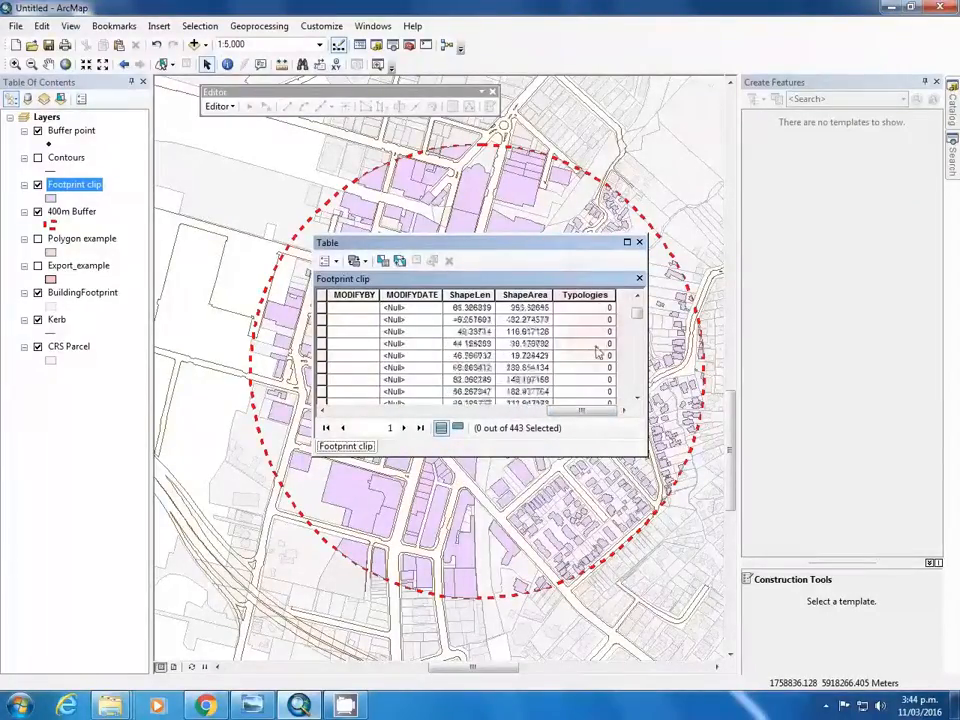
{"action": "scroll", "coordinate": [565, 357], "scroll_direction": "up", "scroll_amount": 3}
{"action": "left_click", "coordinate": [640, 243]}
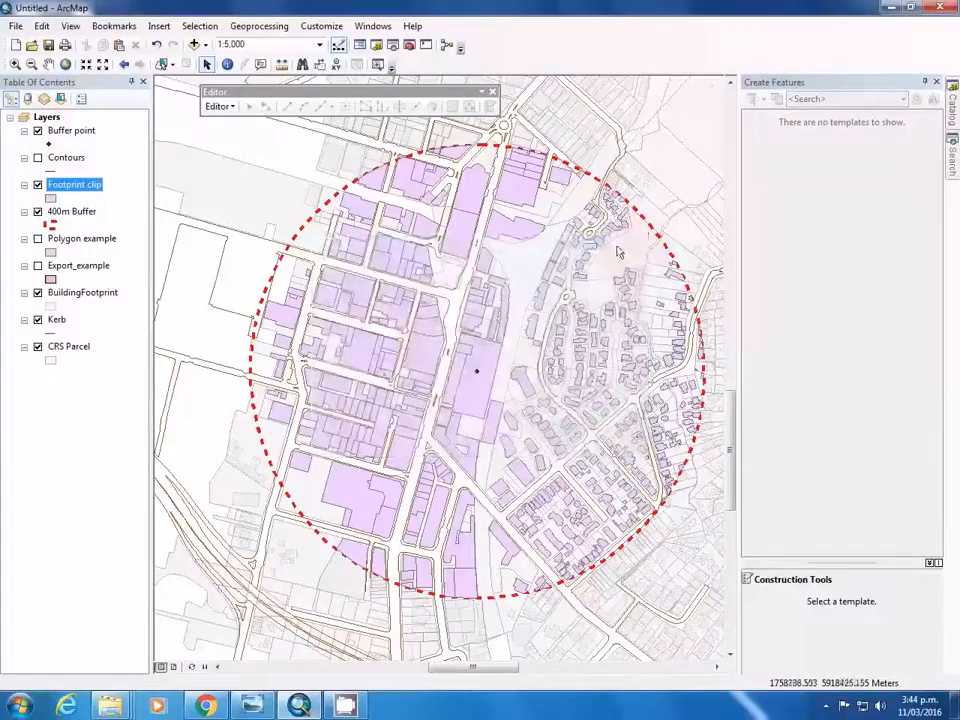
- Set the Footprint clip symbology to unique-value categories based on the Typologies field
{"action": "right_click", "coordinate": [56, 185]}
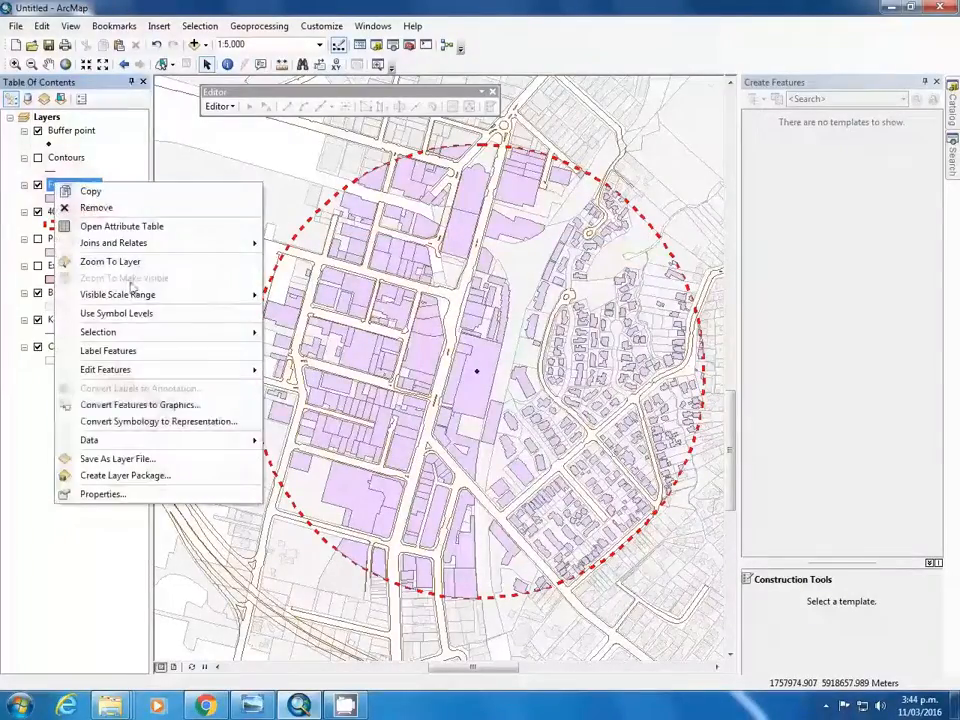
{"action": "left_click", "coordinate": [113, 495]}
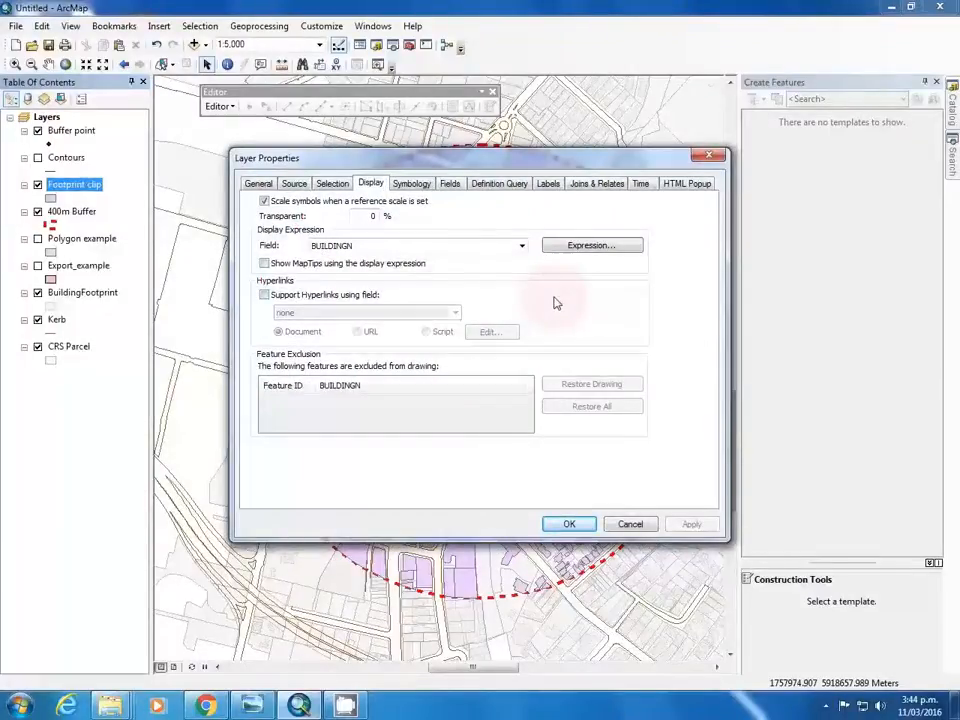
{"action": "left_click", "coordinate": [410, 185]}
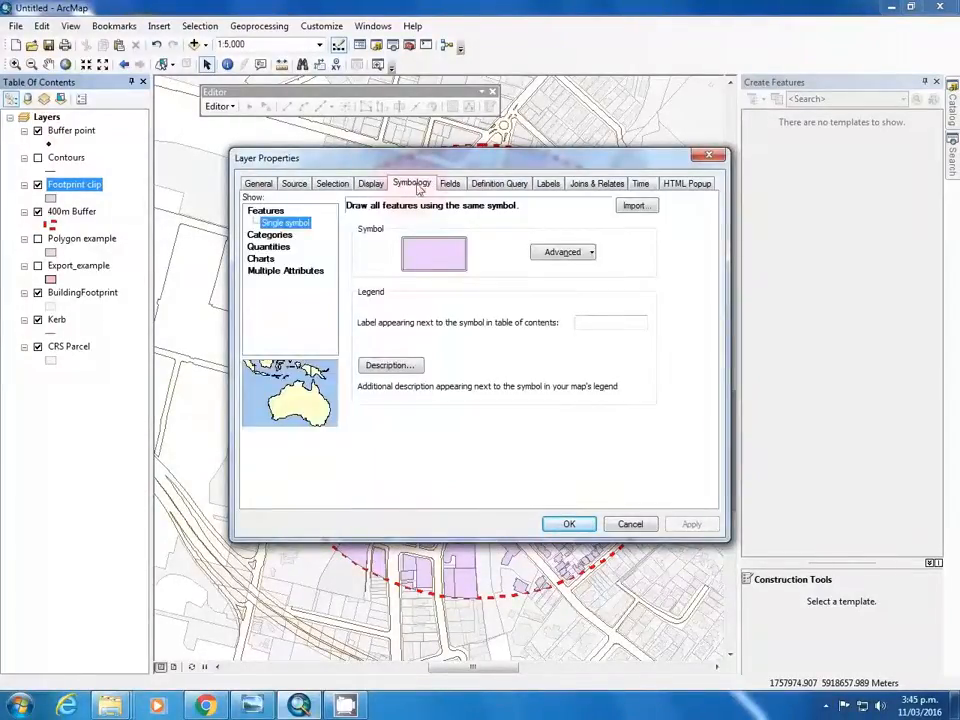
{"action": "left_click", "coordinate": [270, 235]}
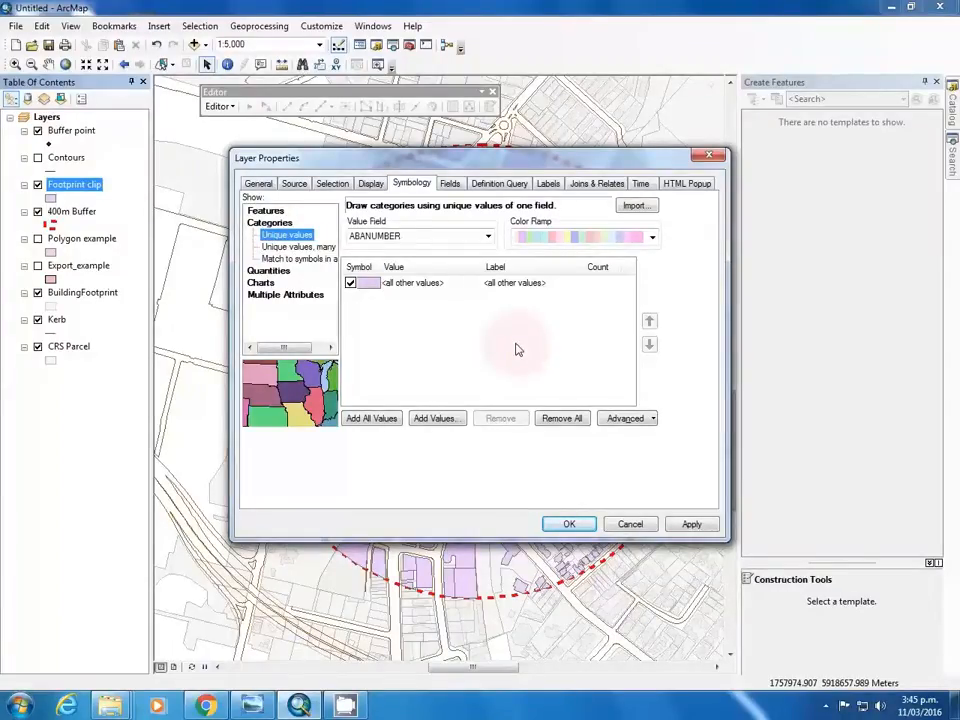
{"action": "left_click", "coordinate": [488, 236]}
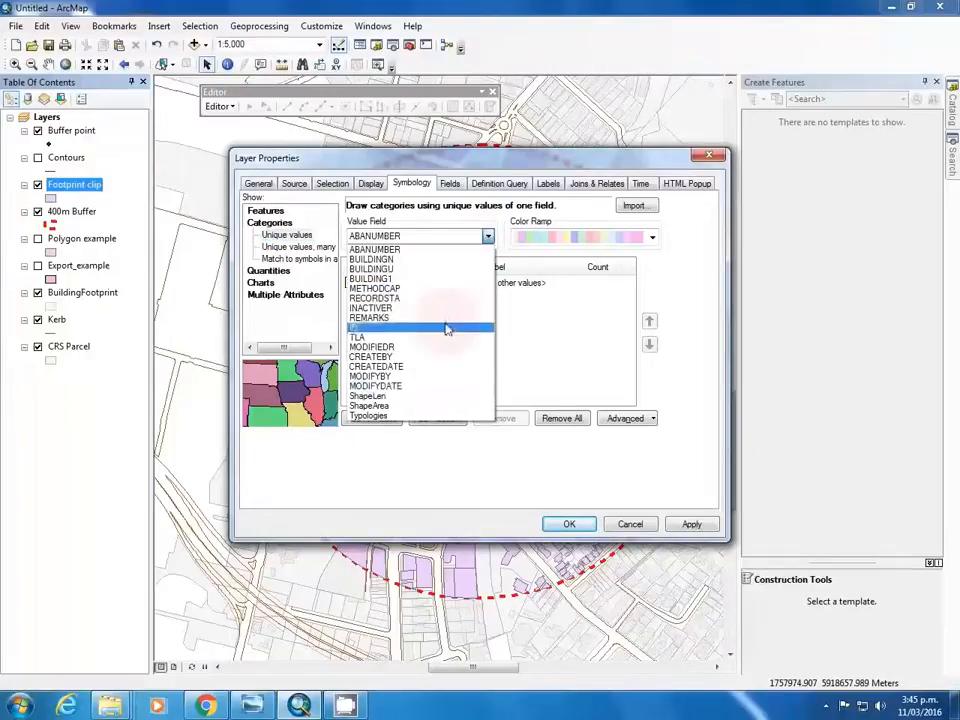
{"action": "left_click", "coordinate": [417, 418]}
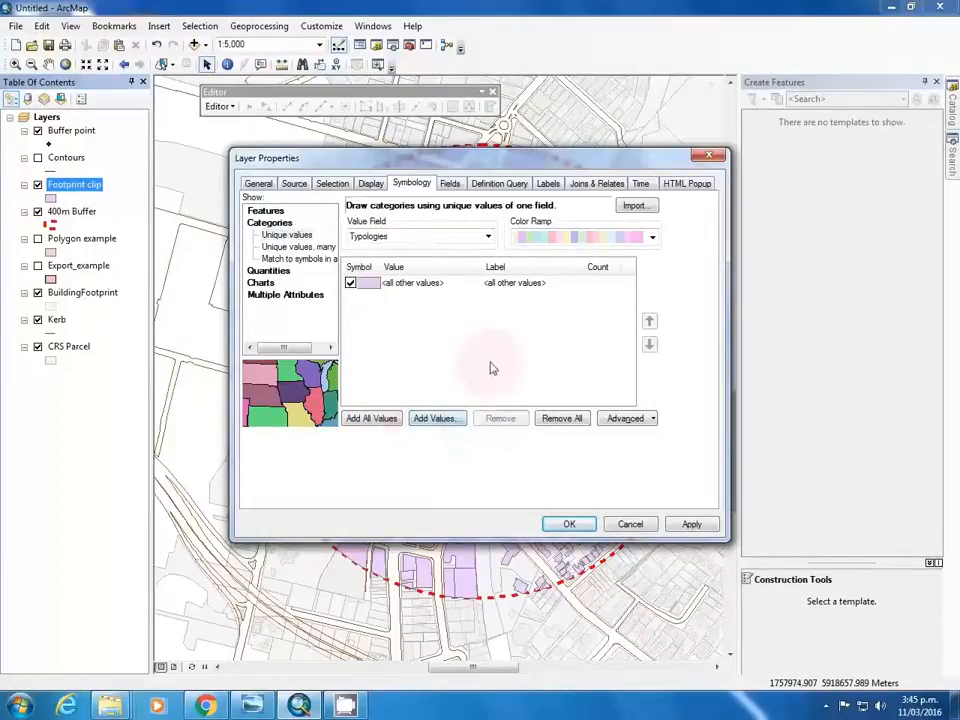
- Add the values 1, 2, 3 and 4 as symbol categories for the Typologies field
{"action": "left_click", "coordinate": [435, 419]}
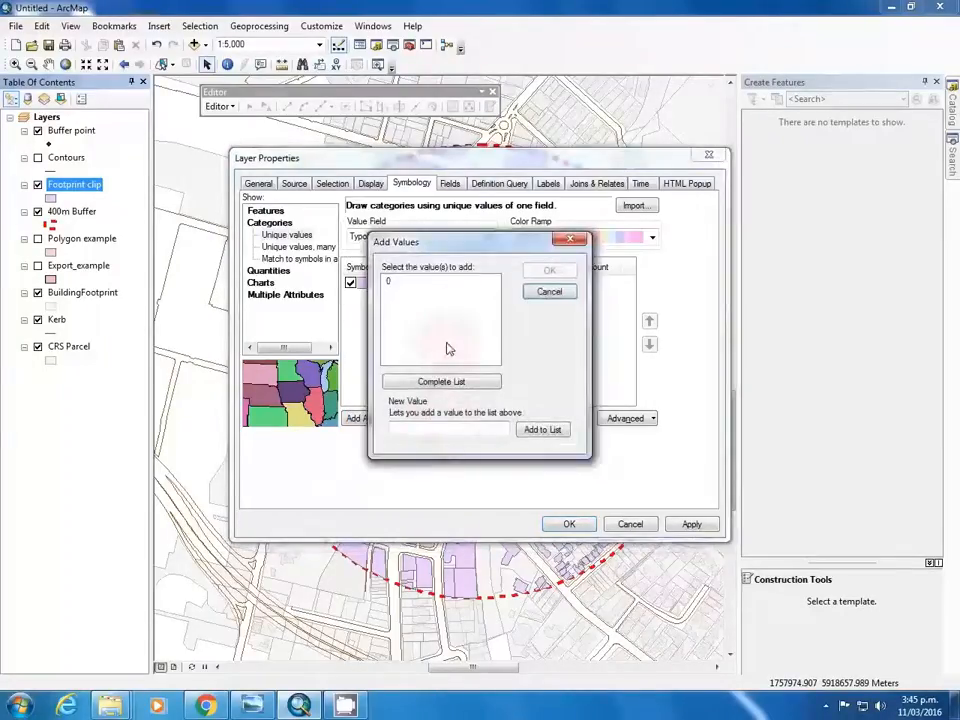
{"action": "left_click", "coordinate": [439, 428]}
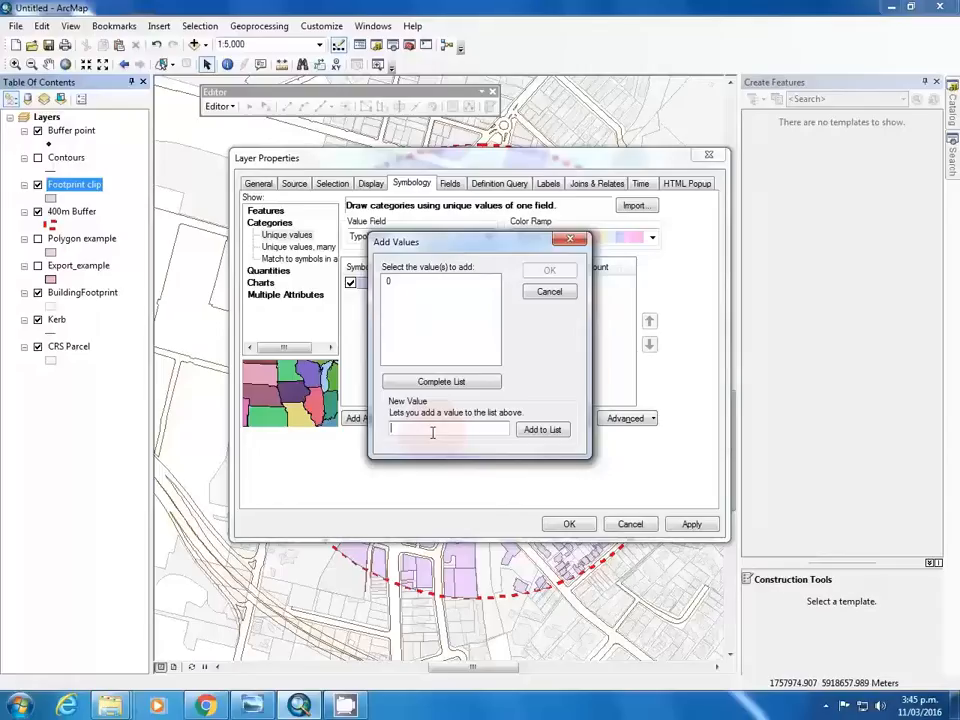
{"action": "type", "text": "1"}
{"action": "key", "text": "Return"}
{"action": "type", "text": "2"}
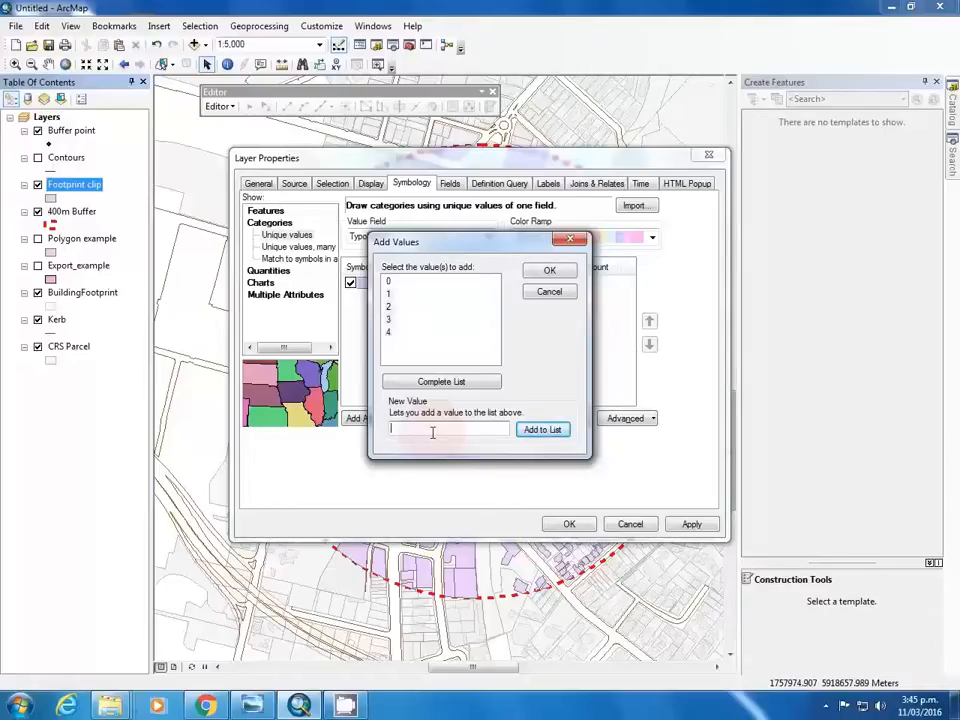
{"action": "left_click", "coordinate": [549, 272]}
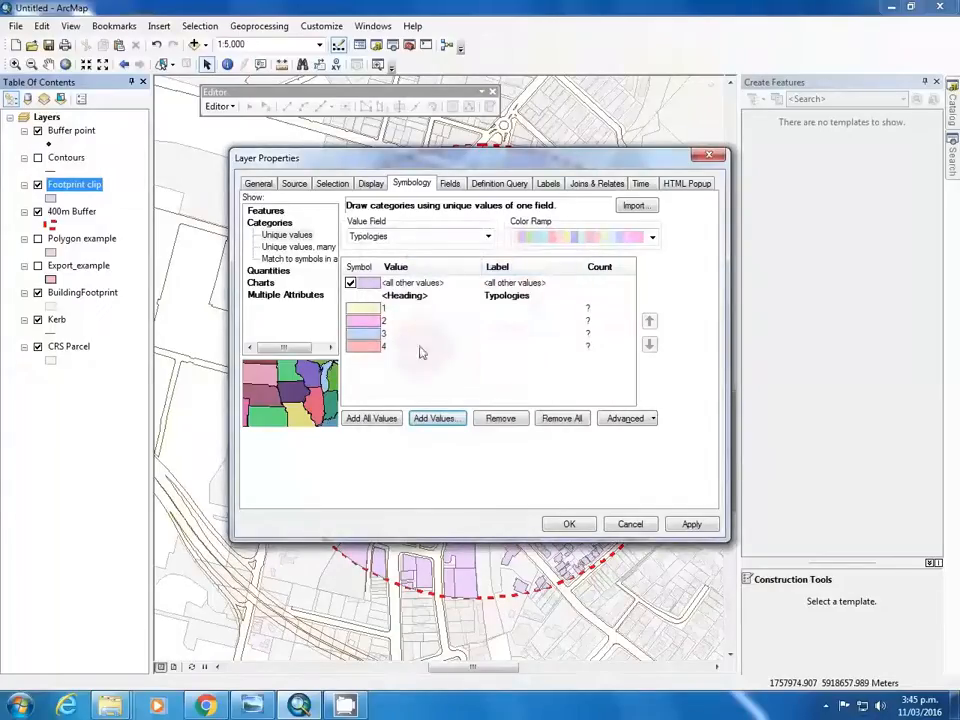
- Label categories 1 to 4 as Apartment, single deatched, Terraced and Courtyard housing, and apply the symbology to the Footprint clip layer
{"action": "left_click", "coordinate": [498, 313]}
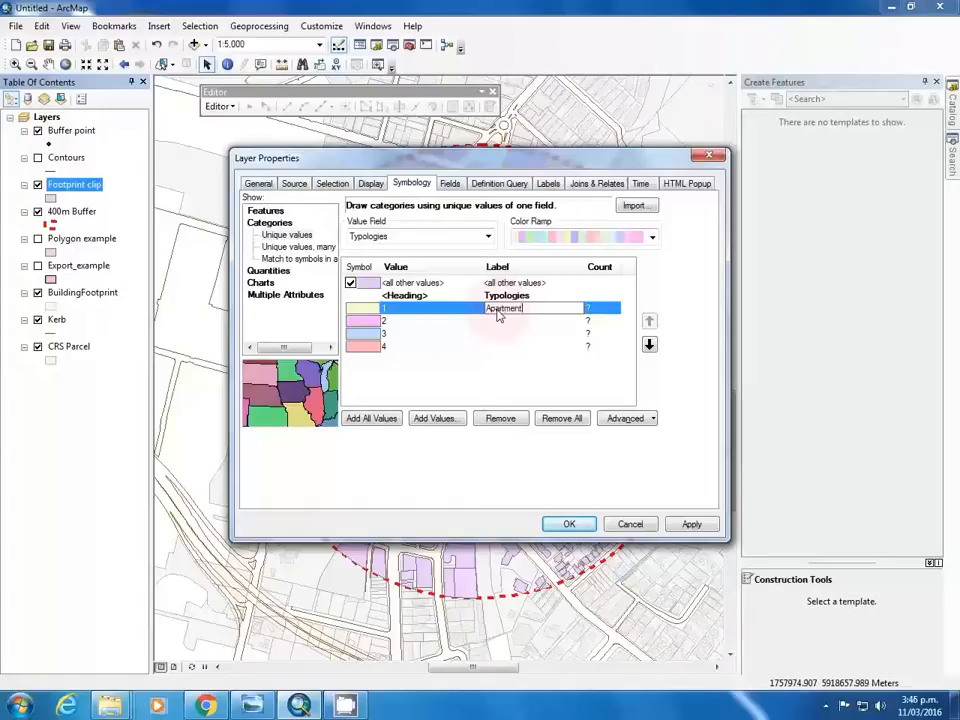
{"action": "type", "text": "Apartment"}
{"action": "key", "text": "Return"}
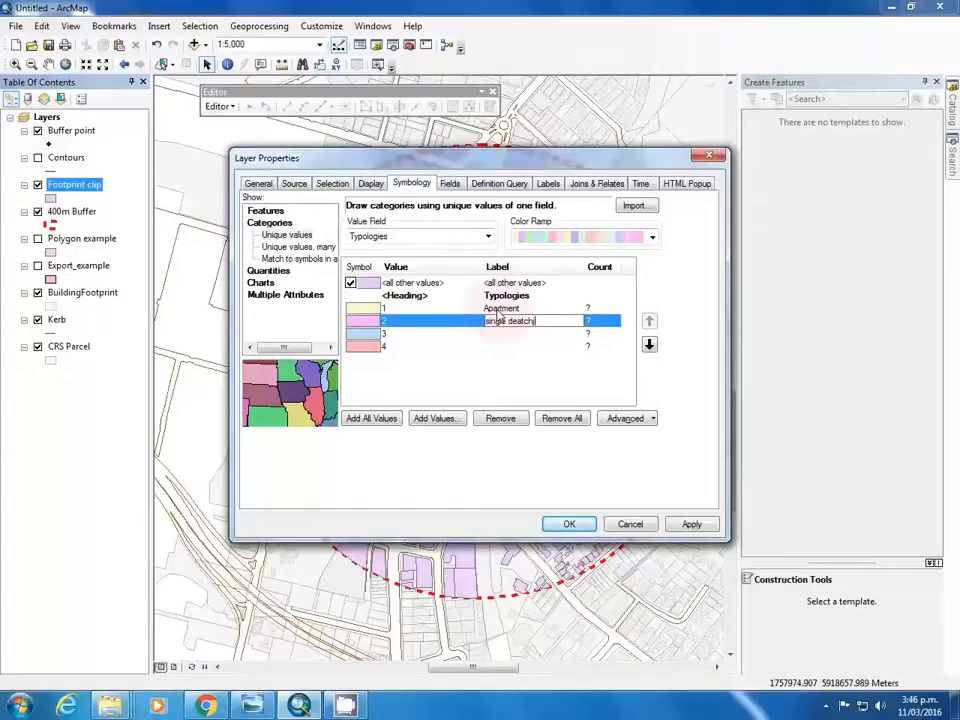
{"action": "key", "text": "Return"}
{"action": "type", "text": "Terrace"}
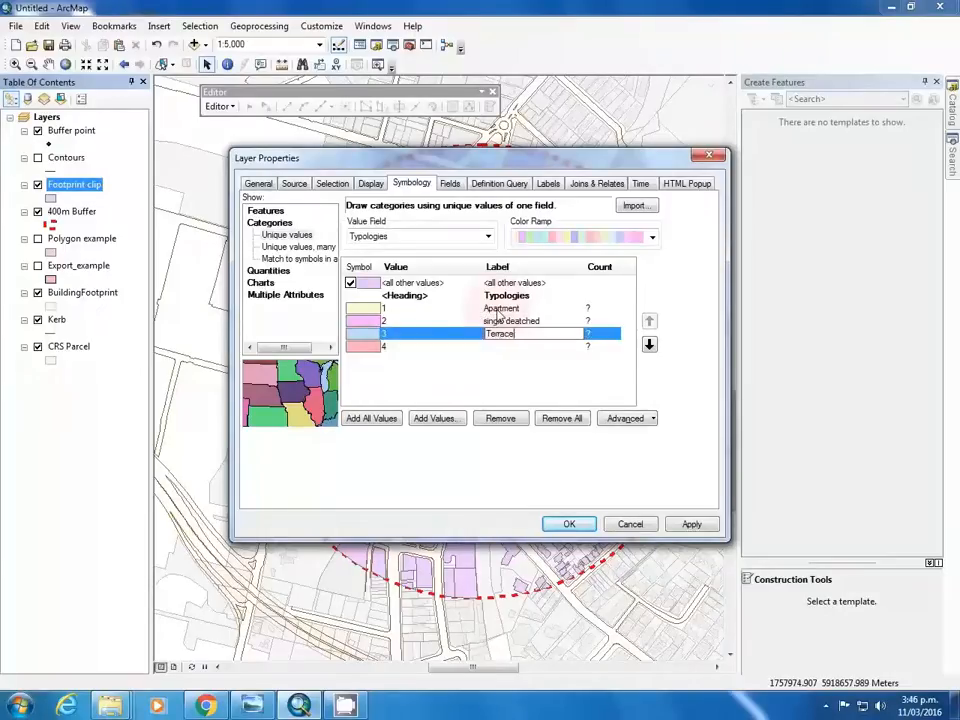
{"action": "type", "text": "d"}
{"action": "key", "text": "Return"}
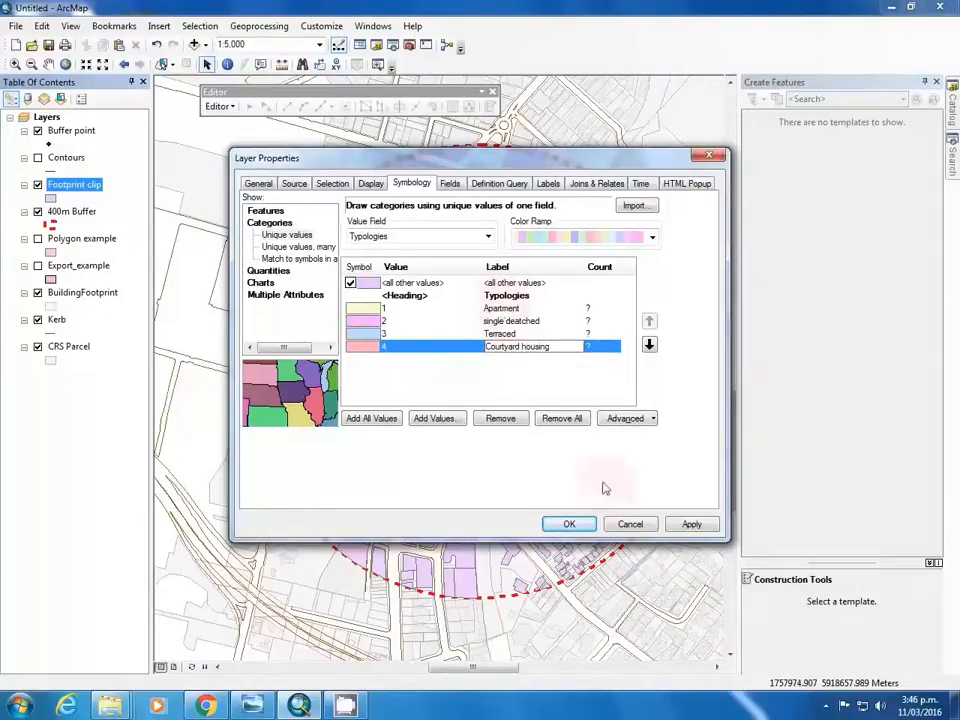
{"action": "key", "text": "Return"}
{"action": "left_click", "coordinate": [569, 524]}
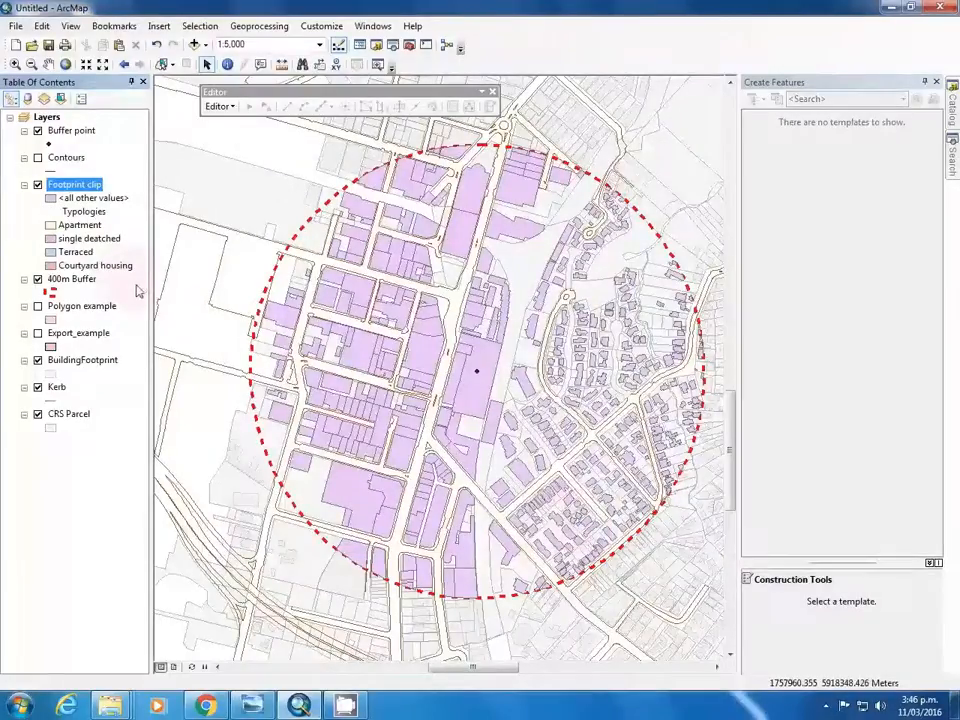
- Activate Select by Lasso and hide the 400m Buffer, BuildingFootprint, Kerb and CRS Parcel layers
{"action": "left_click", "coordinate": [171, 65]}
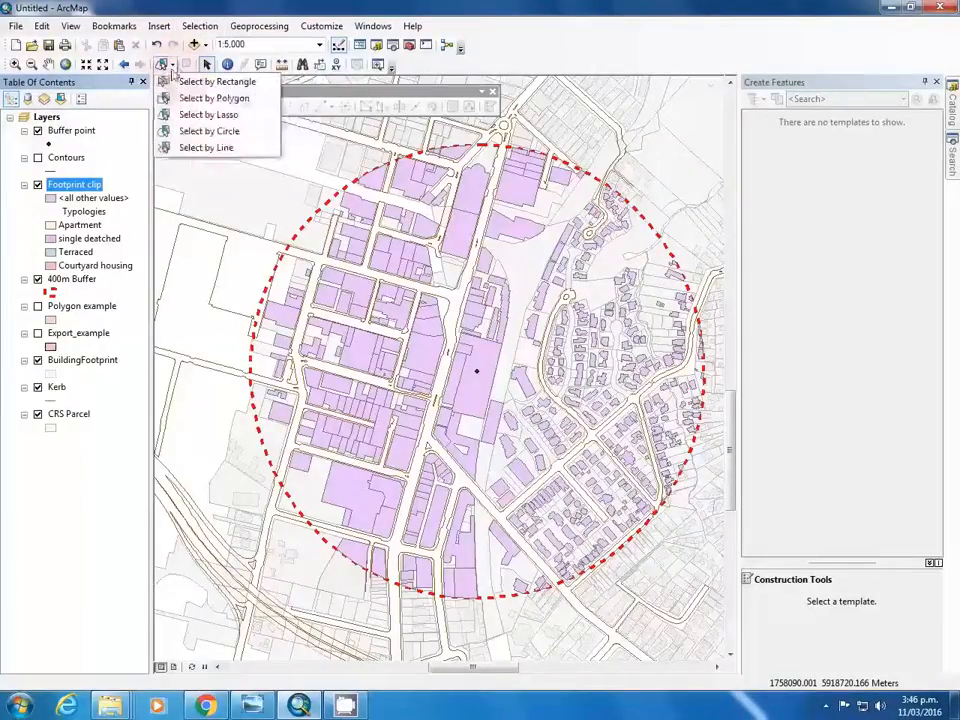
{"action": "left_click", "coordinate": [205, 115]}
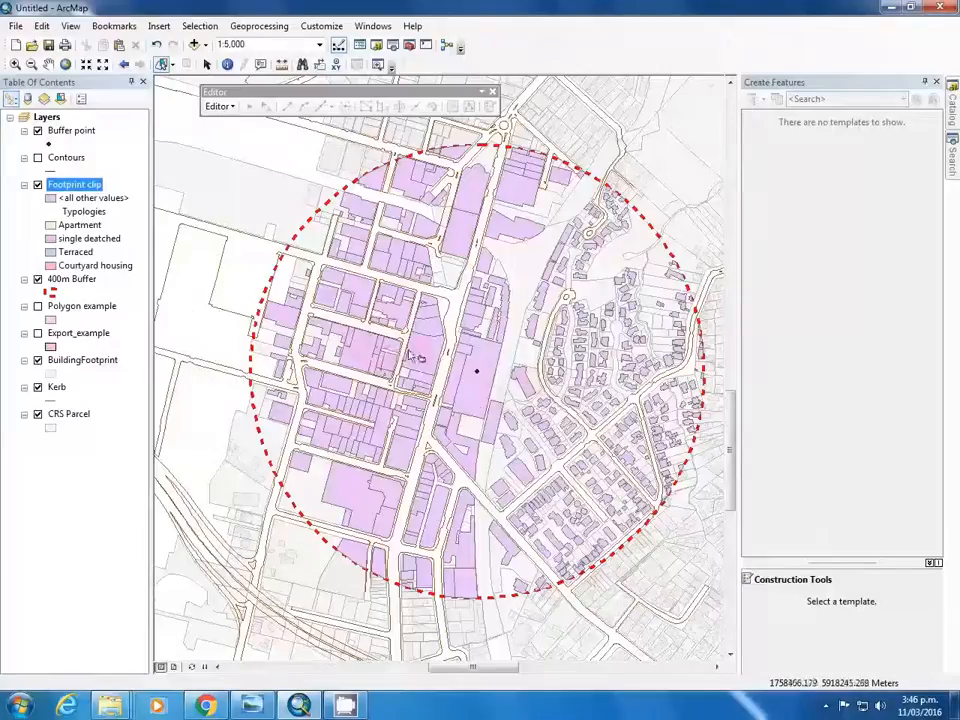
{"action": "scroll", "coordinate": [440, 360], "scroll_direction": "up", "scroll_amount": 1}
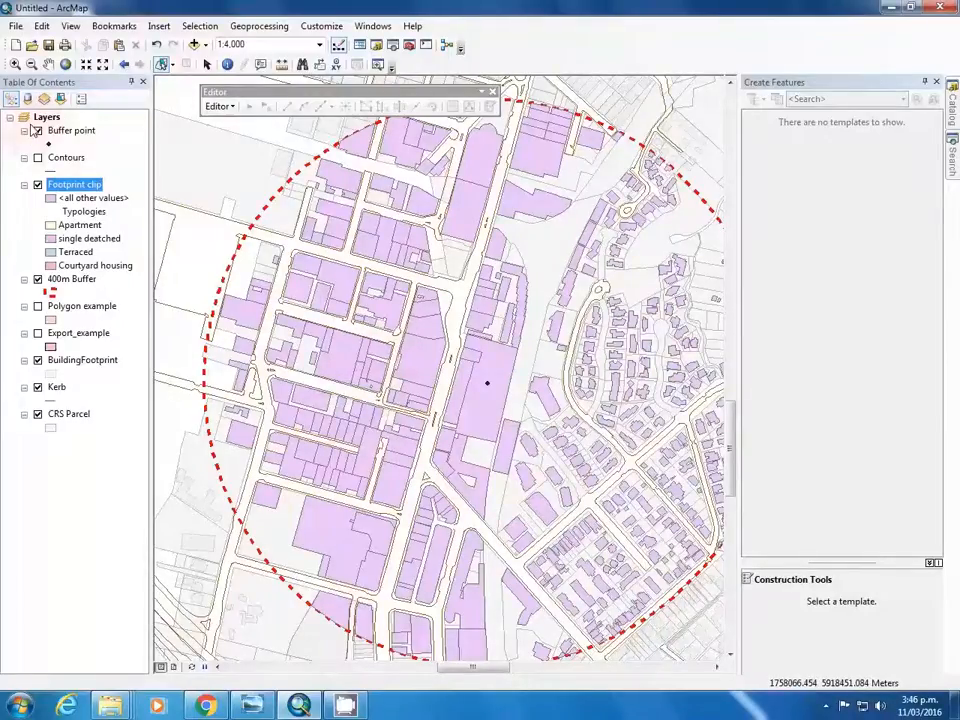
{"action": "left_click", "coordinate": [38, 279]}
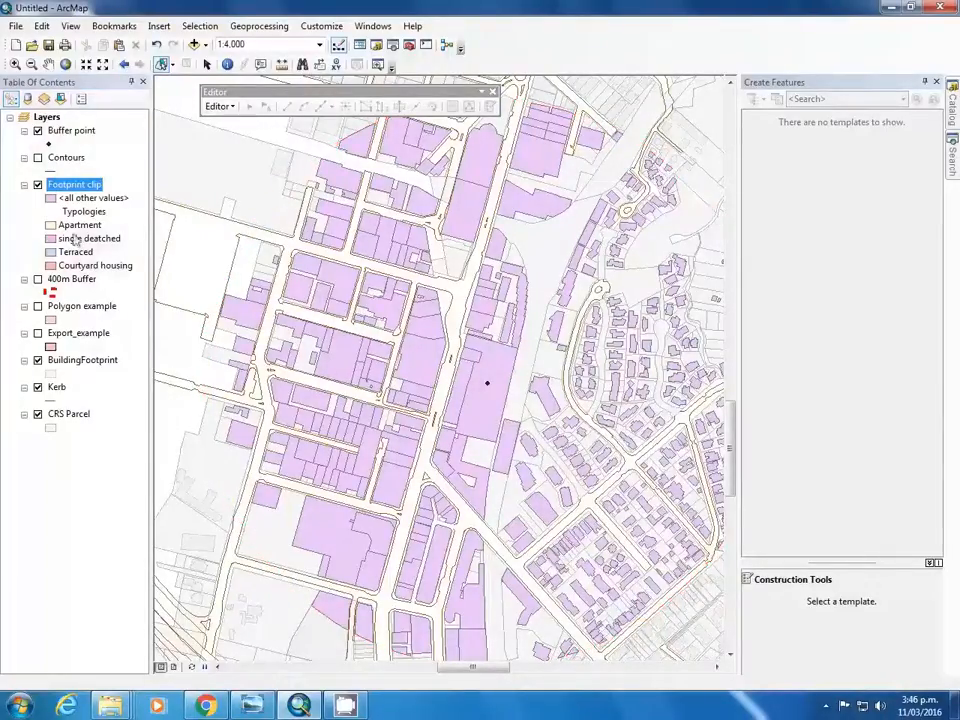
{"action": "left_click", "coordinate": [38, 360]}
{"action": "left_click", "coordinate": [38, 387]}
{"action": "left_click", "coordinate": [38, 414]}
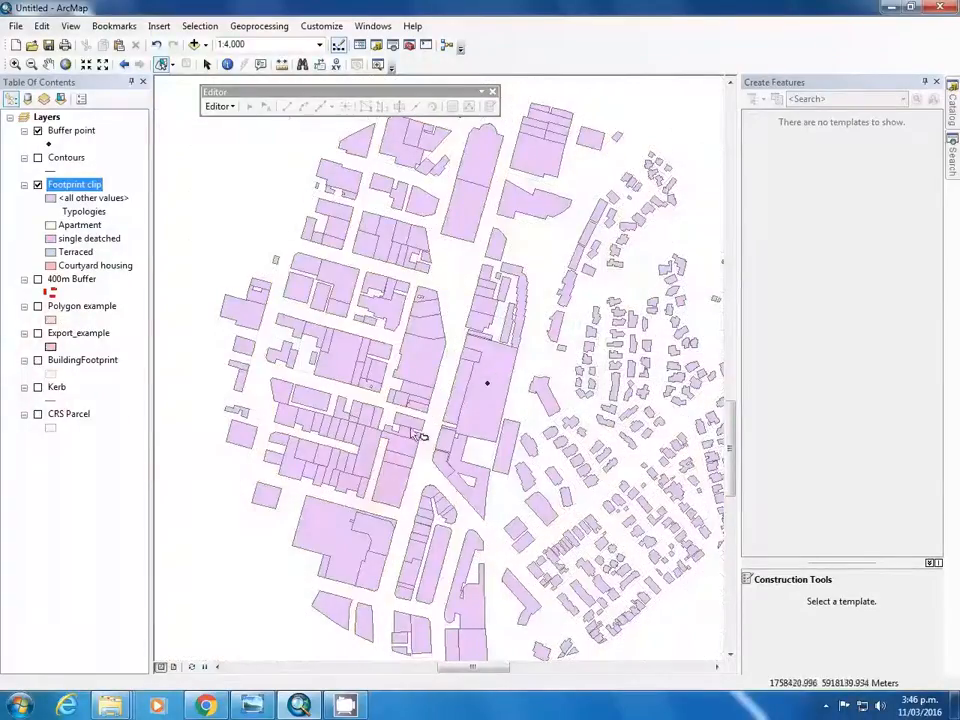
- Lasso the narrow block of footprints just west of the buffer point and calculate their Typologies value as 3
{"action": "scroll", "coordinate": [406, 443], "scroll_direction": "up", "scroll_amount": 2}
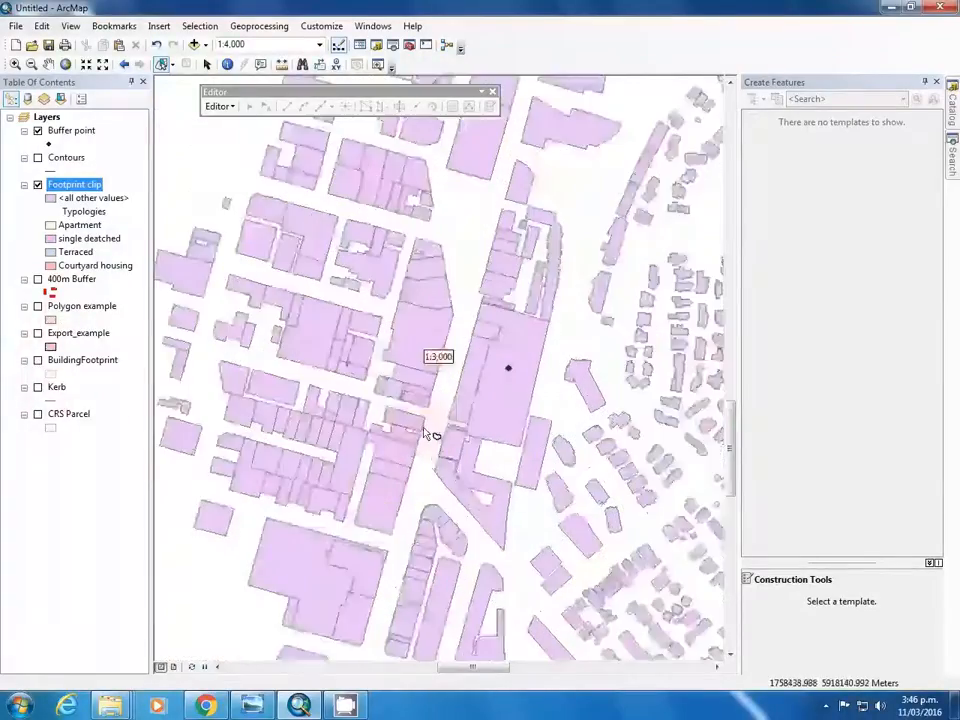
{"action": "left_click", "coordinate": [434, 237]}
{"action": "mouse_move", "coordinate": [380, 376]}
{"action": "left_mouse_down"}
{"action": "mouse_move", "coordinate": [400, 402]}
{"action": "mouse_move", "coordinate": [437, 395]}
{"action": "mouse_move", "coordinate": [476, 291]}
{"action": "left_mouse_up"}
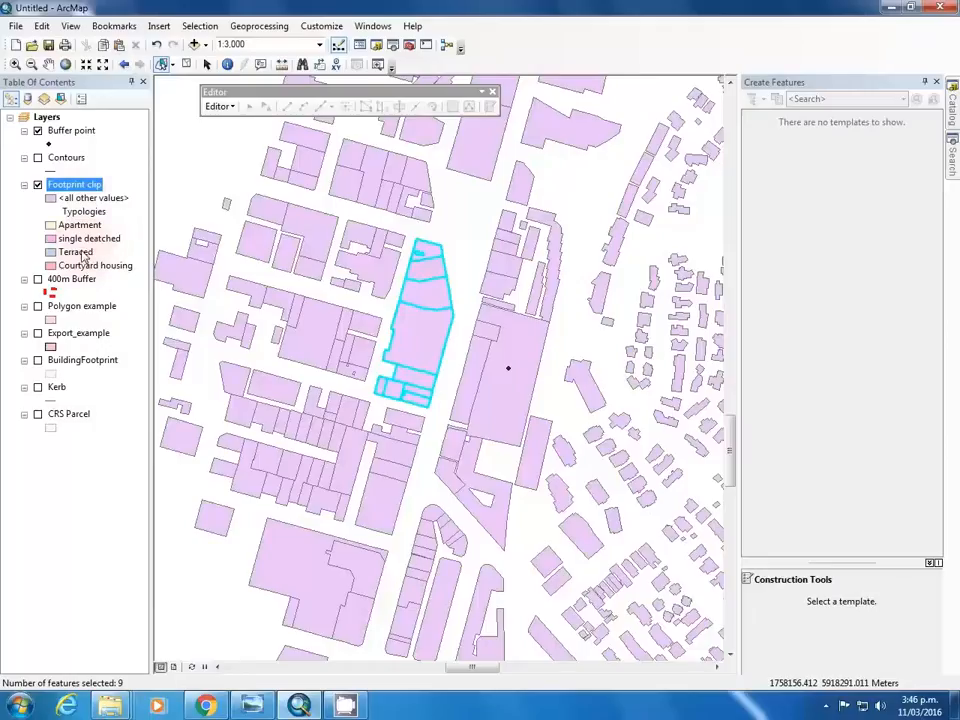
{"action": "right_click", "coordinate": [86, 189]}
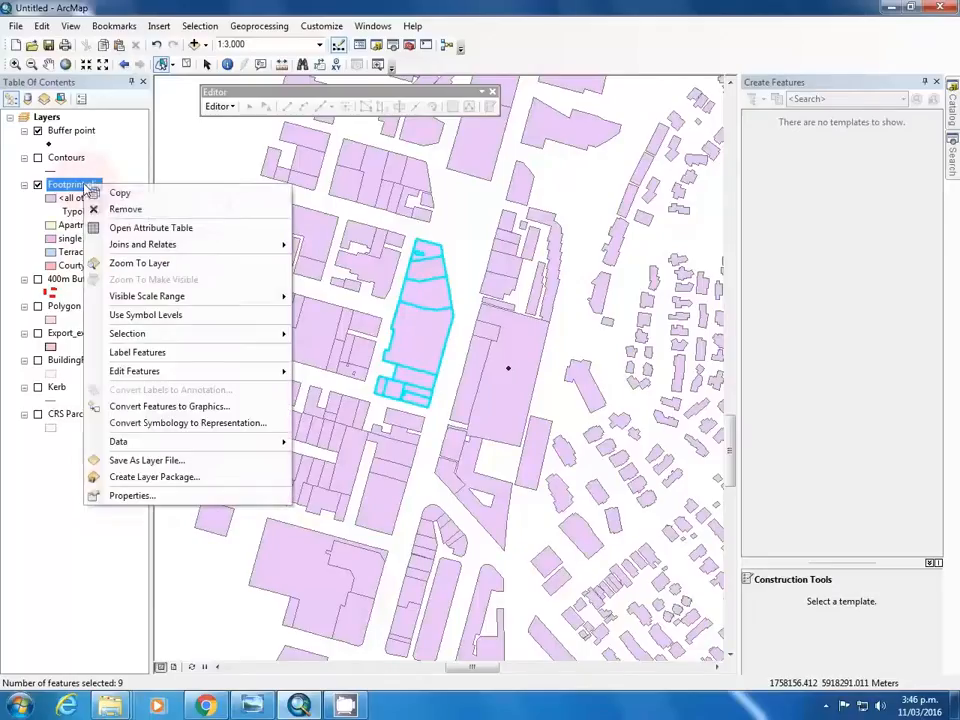
{"action": "left_click", "coordinate": [136, 229]}
{"action": "left_click_drag", "start_coordinate": [365, 410], "coordinate": [608, 396]}
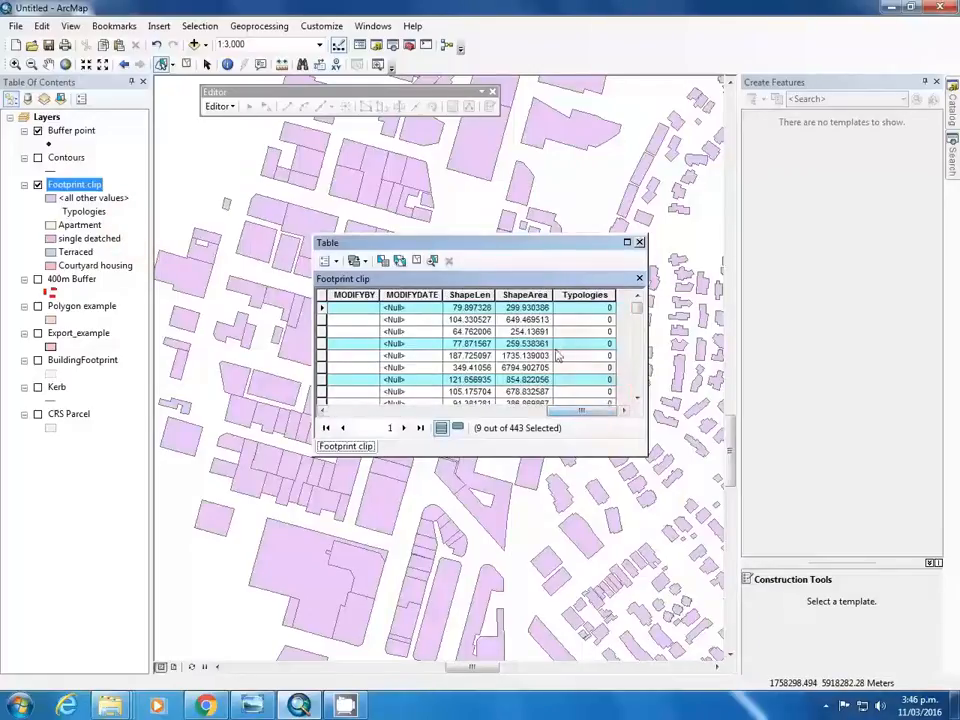
{"action": "right_click", "coordinate": [595, 294]}
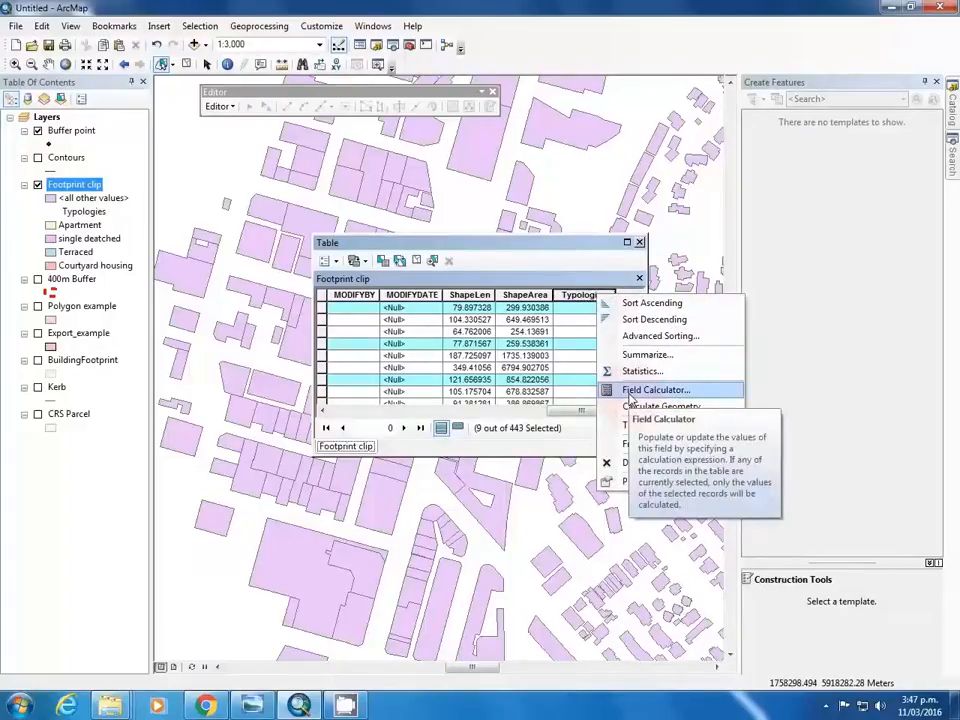
{"action": "left_click", "coordinate": [632, 392]}
{"action": "left_click", "coordinate": [298, 360]}
{"action": "left_click", "coordinate": [446, 378]}
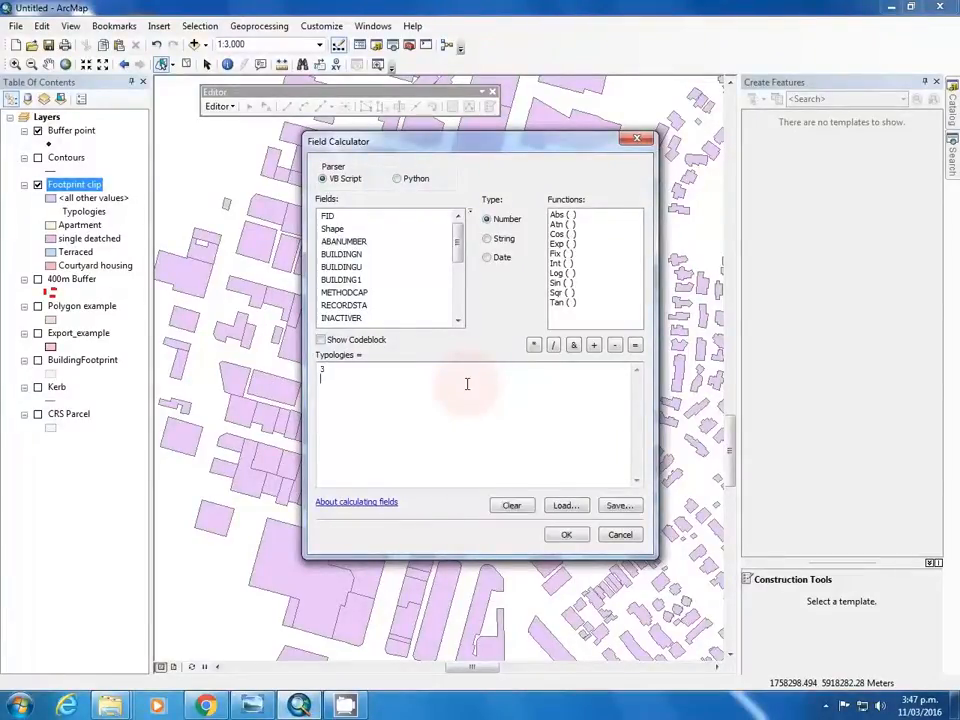
{"action": "left_click", "coordinate": [566, 534]}
- Move the attribute table clear of the map and lasso the footprints around the buffer point
{"action": "left_click_drag", "start_coordinate": [598, 258], "coordinate": [809, 351]}
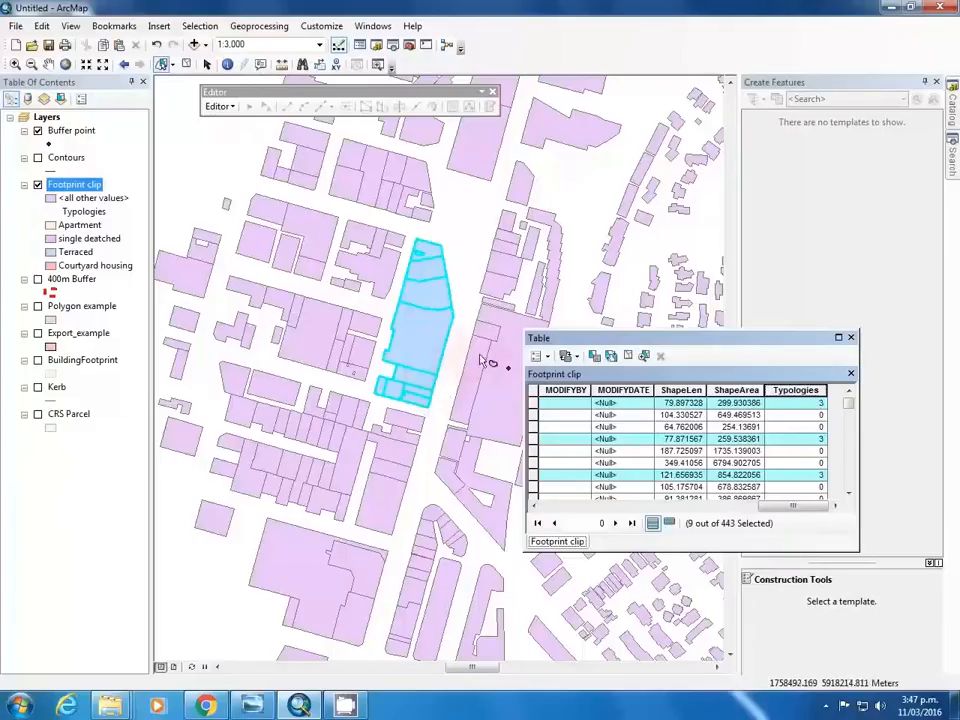
{"action": "left_click_drag", "start_coordinate": [635, 341], "coordinate": [731, 241]}
{"action": "mouse_move", "coordinate": [456, 373]}
{"action": "left_mouse_down"}
{"action": "mouse_move", "coordinate": [447, 402]}
{"action": "mouse_move", "coordinate": [456, 494]}
{"action": "mouse_move", "coordinate": [551, 476]}
{"action": "mouse_move", "coordinate": [566, 345]}
{"action": "mouse_move", "coordinate": [561, 169]}
{"action": "mouse_move", "coordinate": [523, 165]}
{"action": "left_mouse_up"}
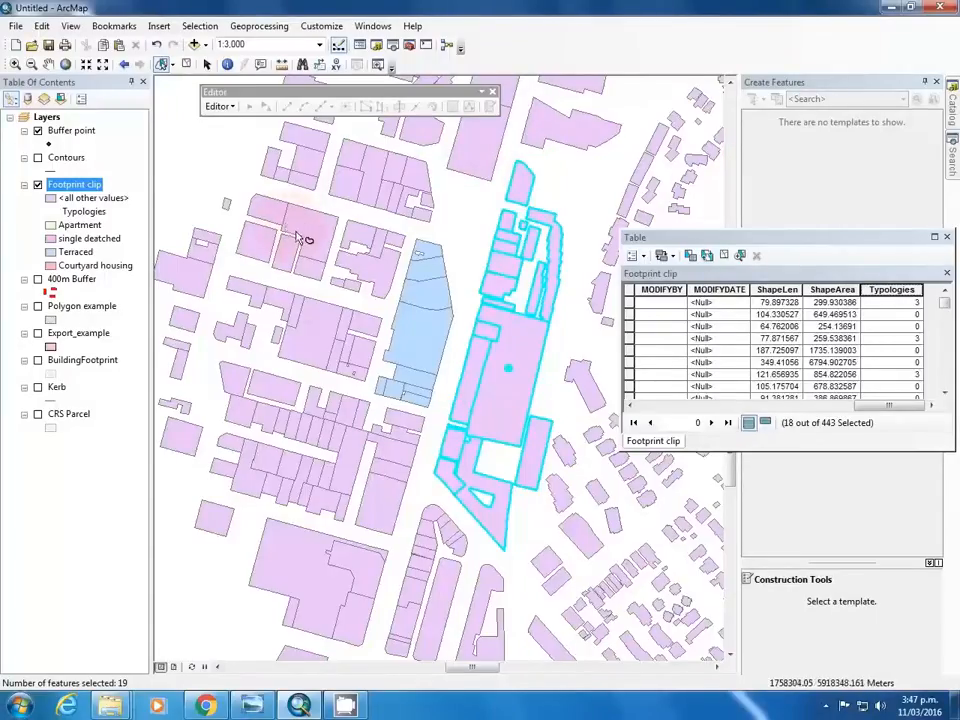
- Select the L-shaped footprint and several footprints in the block to its northeast, and calculate their Typologies value as 1
{"action": "left_click", "coordinate": [329, 234]}
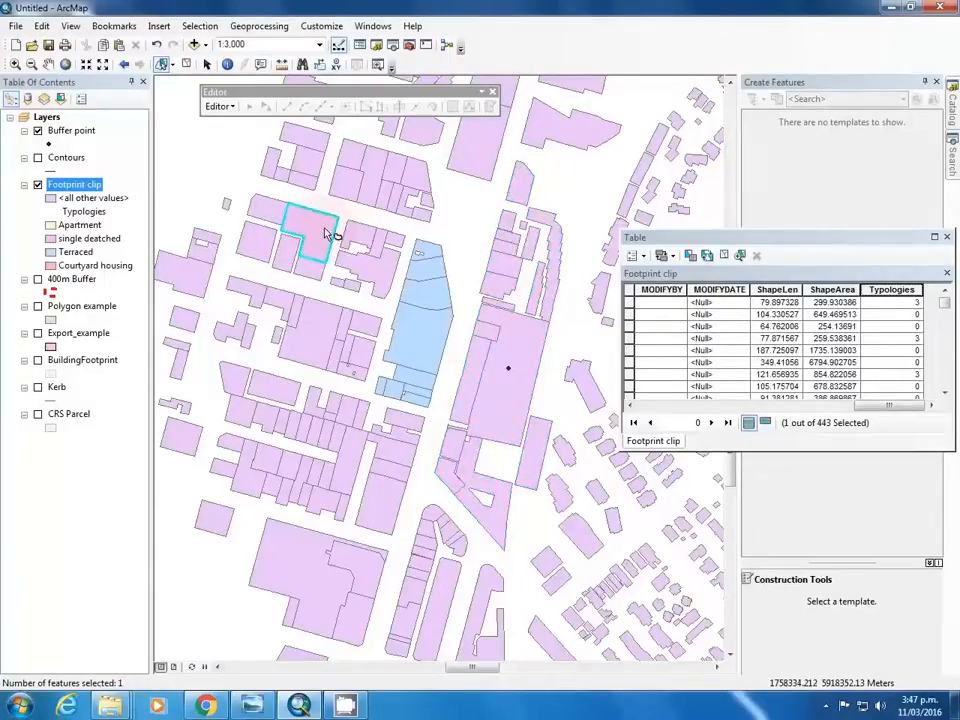
{"action": "left_click", "coordinate": [378, 192], "text": "shift"}
{"action": "left_click", "coordinate": [395, 196], "text": "shift"}
{"action": "left_click", "coordinate": [402, 199], "text": "shift"}
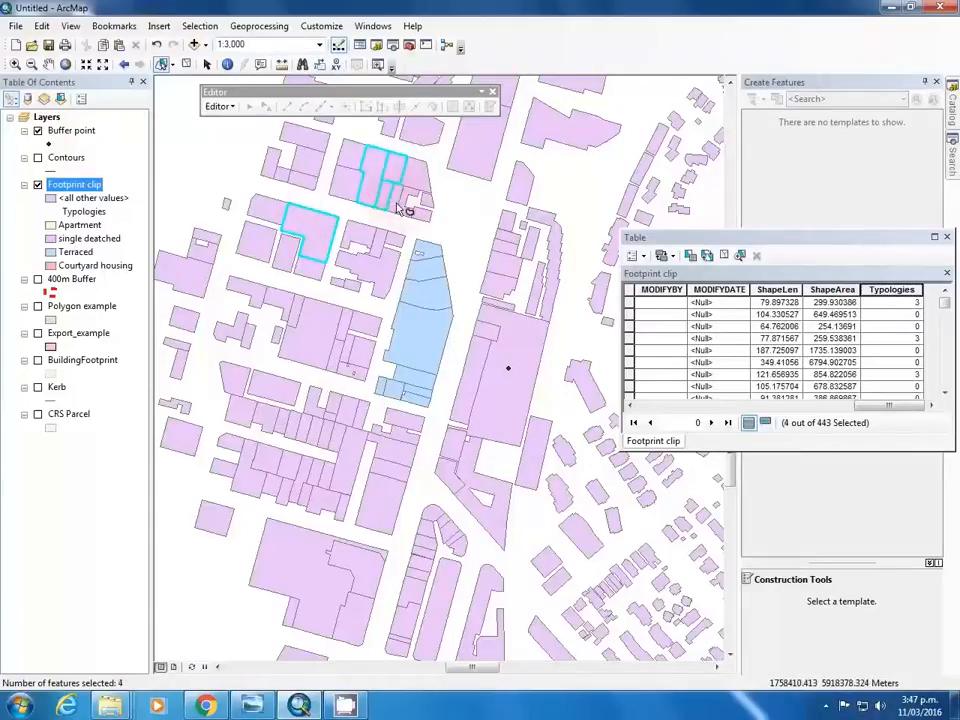
{"action": "right_click", "coordinate": [912, 292]}
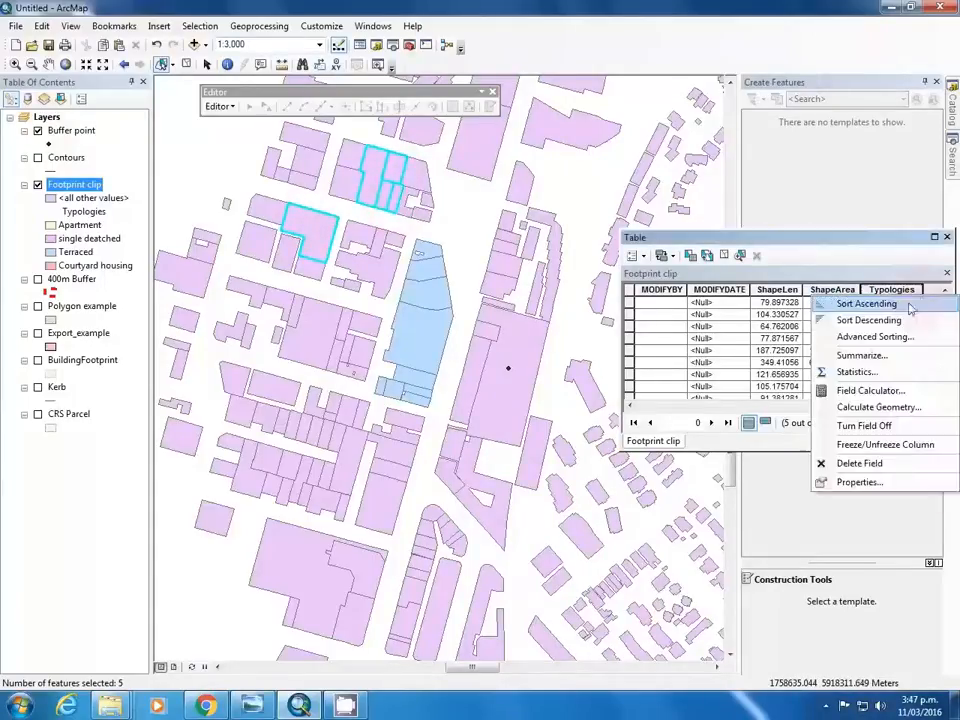
{"action": "left_click", "coordinate": [870, 390]}
{"action": "type", "text": "1"}
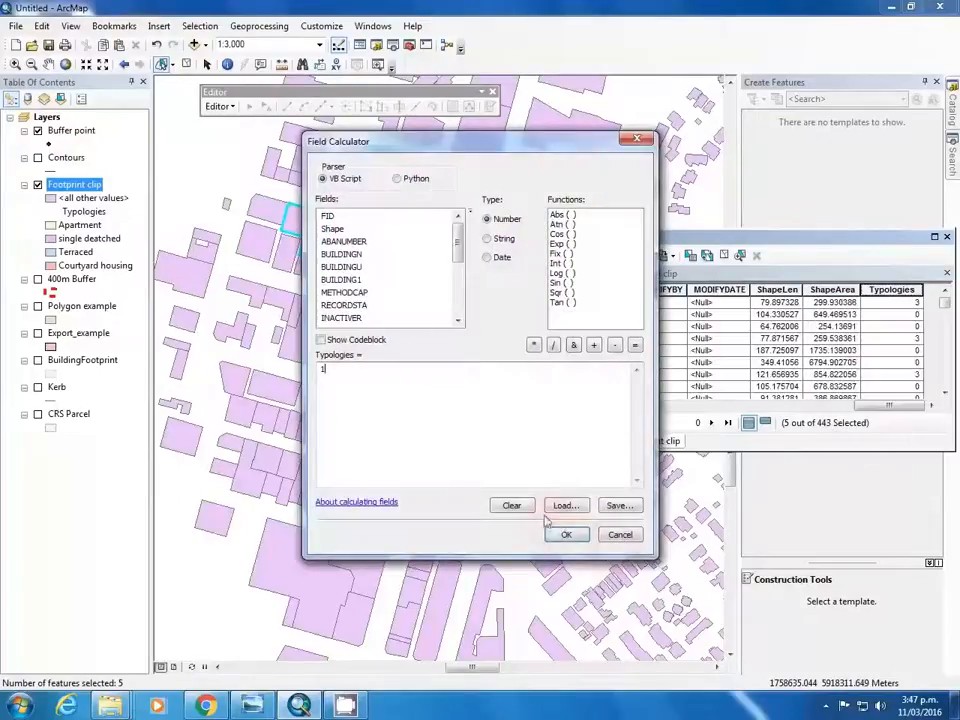
{"action": "left_click", "coordinate": [562, 533]}
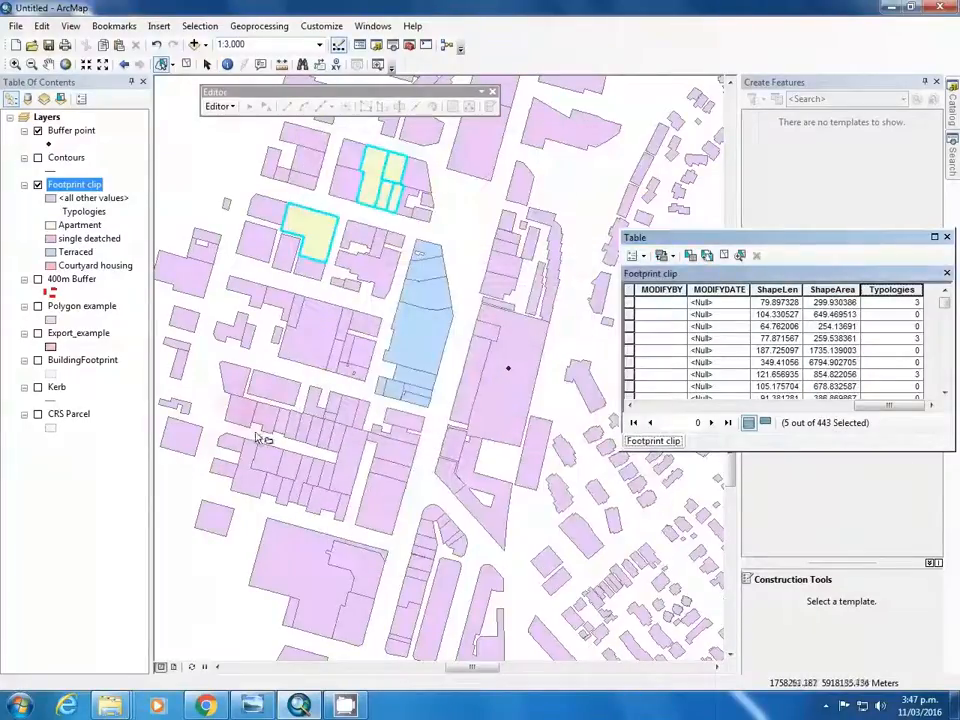
- Select the southwestern rows of footprints plus the large footprint below them, and calculate their Typologies value as 2
{"action": "mouse_move", "coordinate": [207, 445]}
{"action": "left_mouse_down"}
{"action": "mouse_move", "coordinate": [350, 427]}
{"action": "mouse_move", "coordinate": [328, 398]}
{"action": "left_mouse_up"}
{"action": "left_click", "coordinate": [301, 575], "text": "shift"}
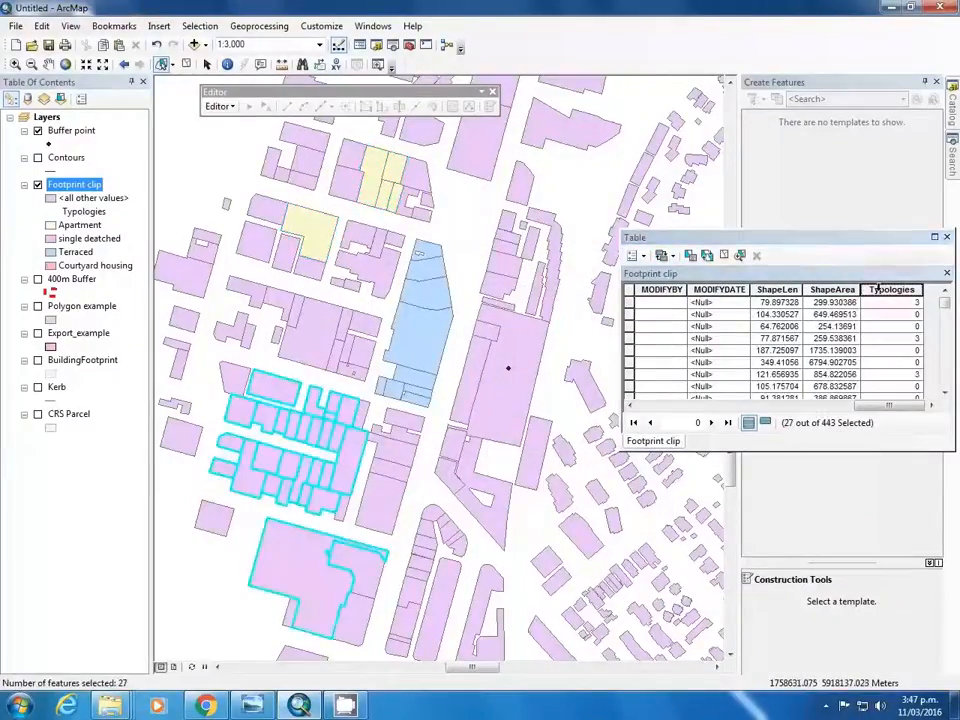
{"action": "right_click", "coordinate": [890, 290]}
{"action": "left_click", "coordinate": [870, 385]}
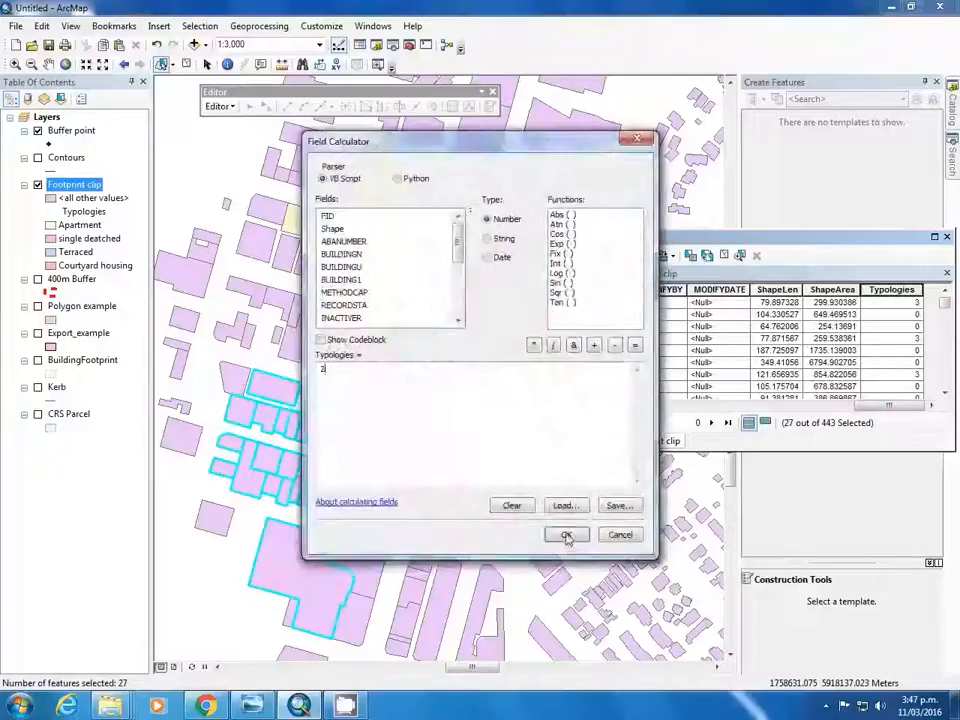
{"action": "left_click", "coordinate": [564, 534]}
- Lasso the three large footprints north of the buffer point and calculate their Typologies value as 4, Courtyard housing
{"action": "left_click_drag", "start_coordinate": [488, 208], "coordinate": [575, 131]}
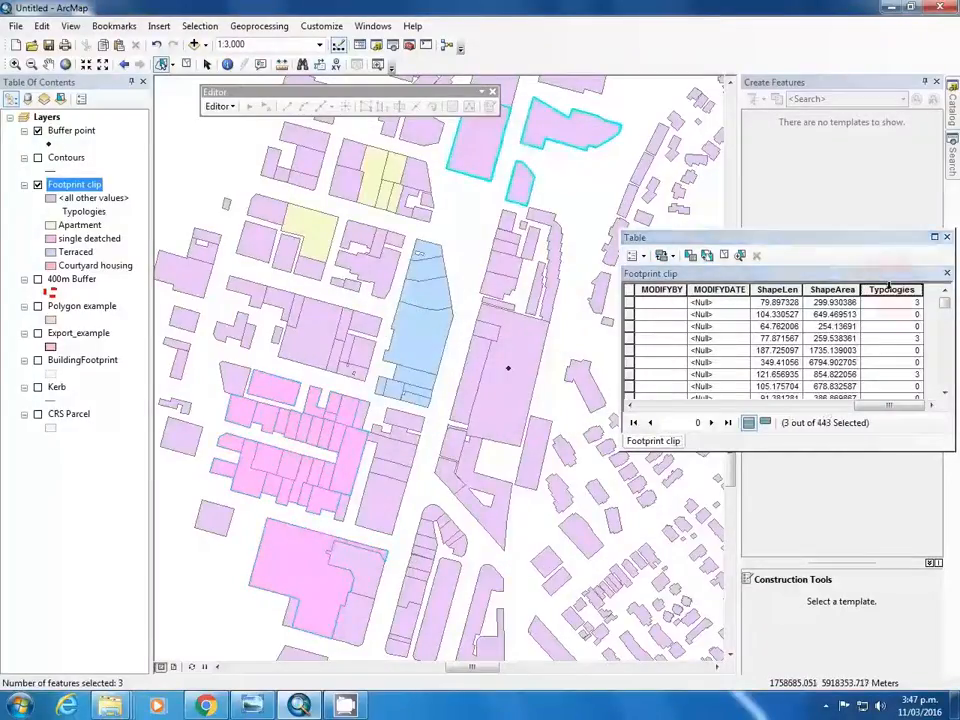
{"action": "right_click", "coordinate": [884, 288]}
{"action": "left_click", "coordinate": [870, 381]}
{"action": "left_click", "coordinate": [566, 534]}
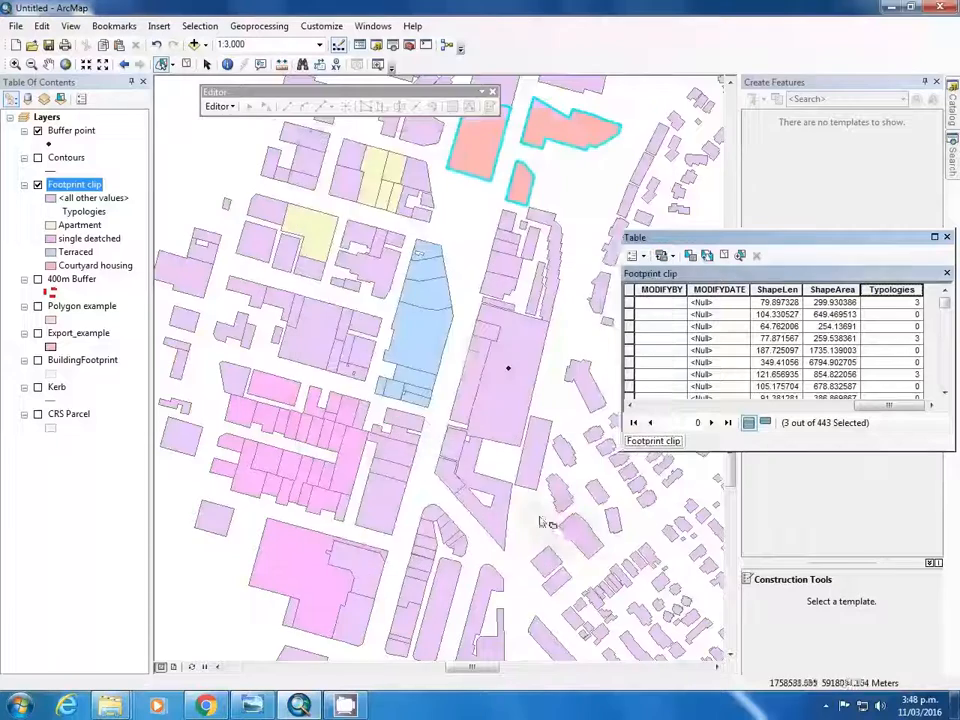
- Change the single deatched category symbol to the preset blue fill between Hollow and Rose
{"action": "scroll", "coordinate": [415, 422], "scroll_direction": "down", "scroll_amount": 2}
{"action": "left_click", "coordinate": [50, 238]}
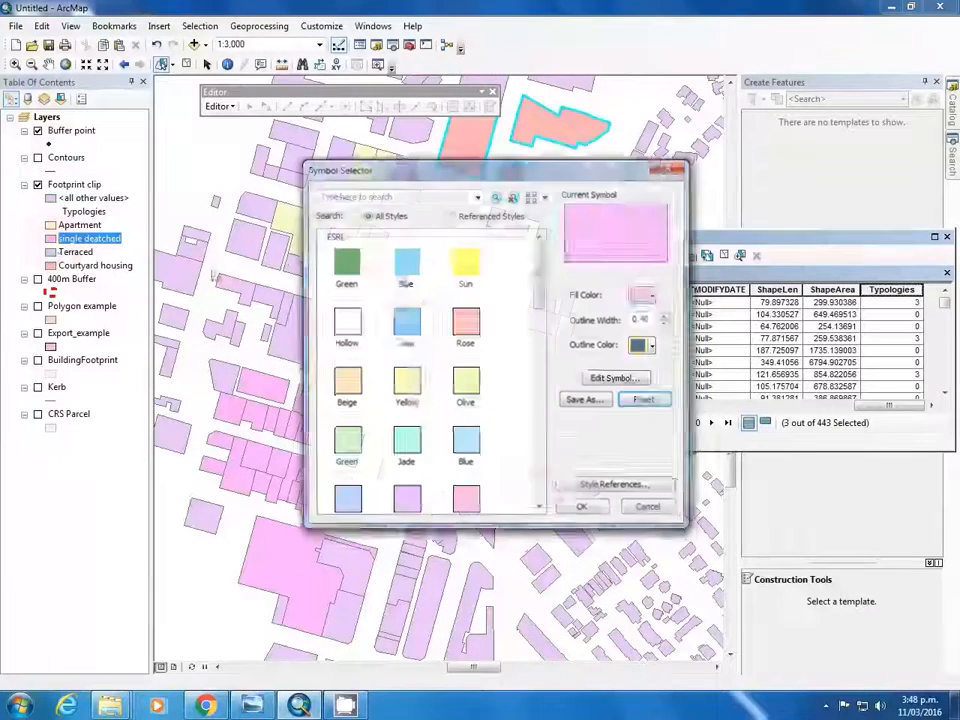
{"action": "left_click", "coordinate": [417, 323]}
{"action": "left_click", "coordinate": [583, 509]}
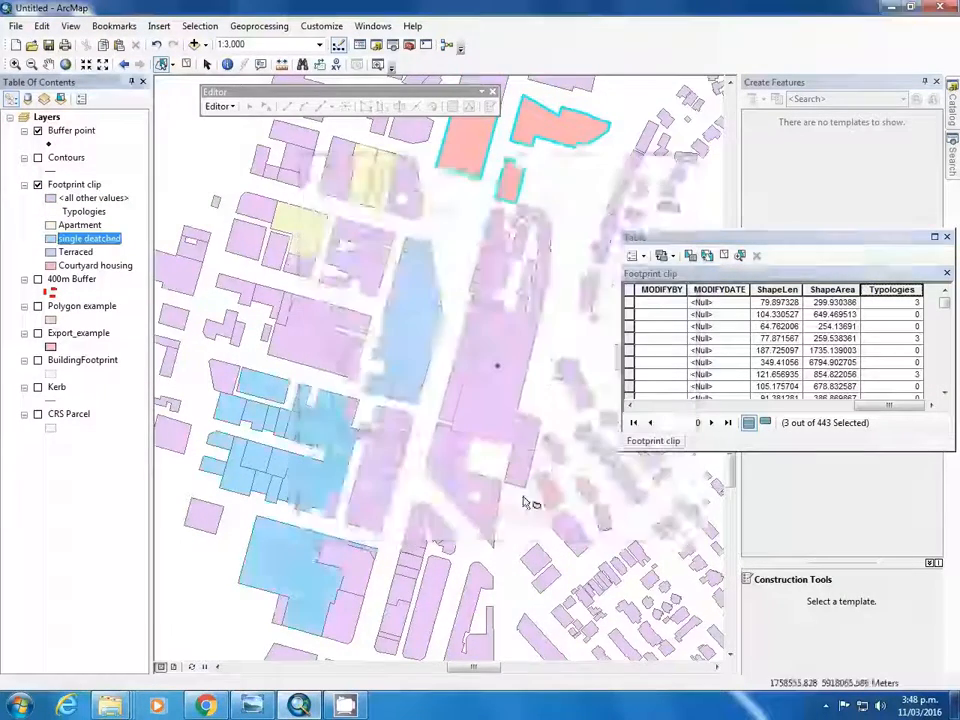
{"action": "scroll", "coordinate": [527, 503], "scroll_direction": "up", "scroll_amount": 1}
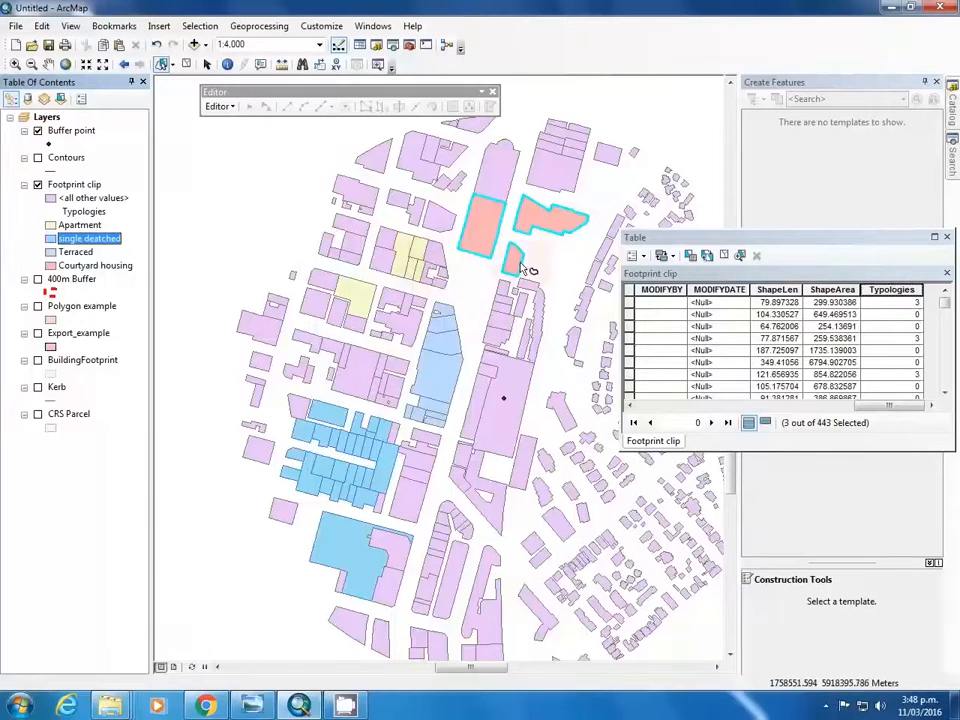
- Show the 400m Buffer, BuildingFootprint and CRS Parcel layers again and close the Footprint clip attribute table
{"action": "left_click", "coordinate": [37, 158]}
{"action": "left_click", "coordinate": [37, 158]}
{"action": "left_click", "coordinate": [37, 279]}
{"action": "scroll", "coordinate": [272, 306], "scroll_direction": "down", "scroll_amount": 1}
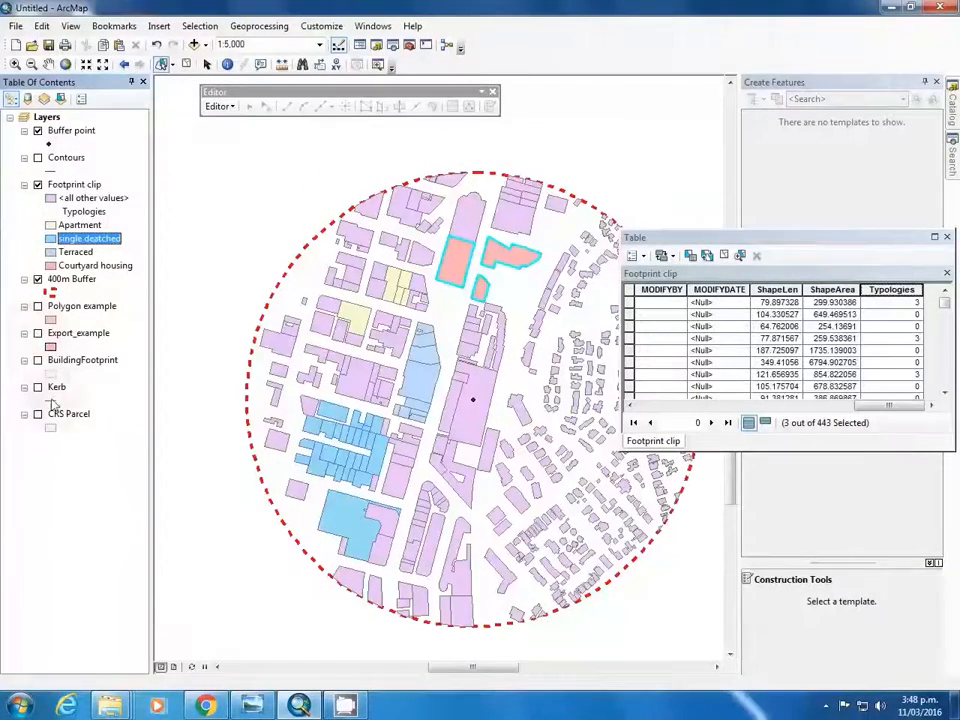
{"action": "left_click", "coordinate": [37, 360]}
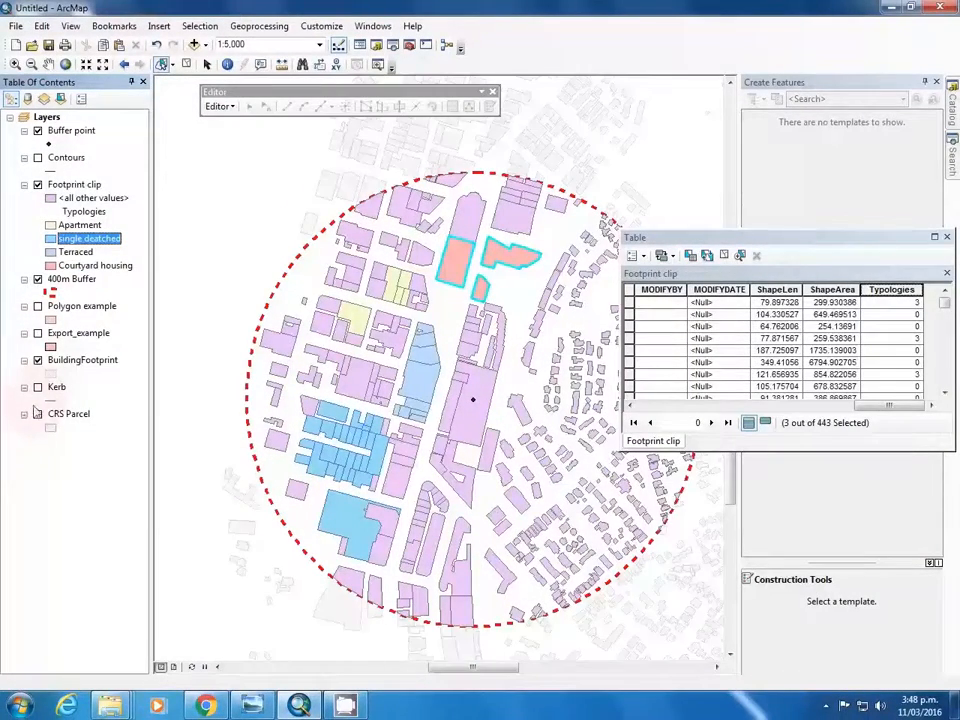
{"action": "left_click", "coordinate": [37, 414]}
{"action": "scroll", "coordinate": [451, 468], "scroll_direction": "down", "scroll_amount": 1}
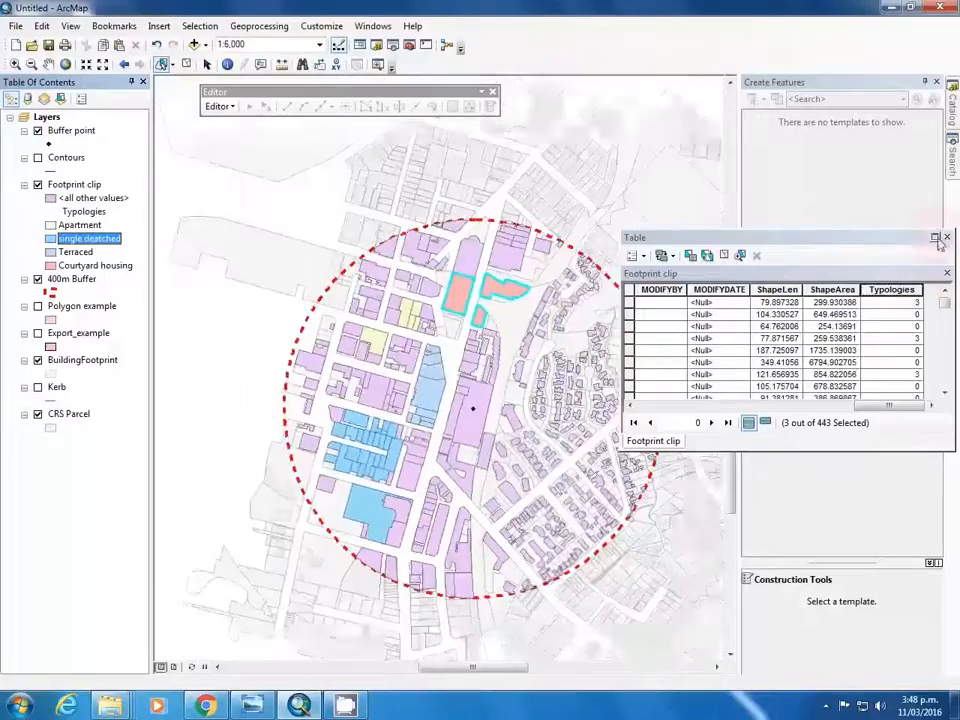
{"action": "left_click", "coordinate": [946, 237]}
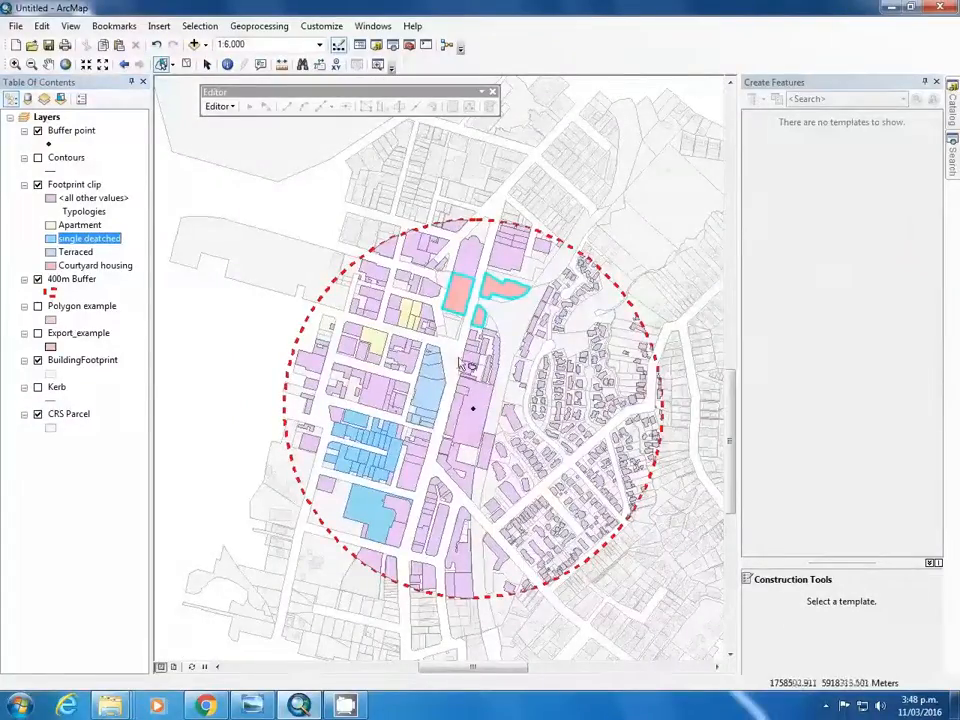
{"action": "left_click_drag", "start_coordinate": [482, 414], "coordinate": [470, 388]}
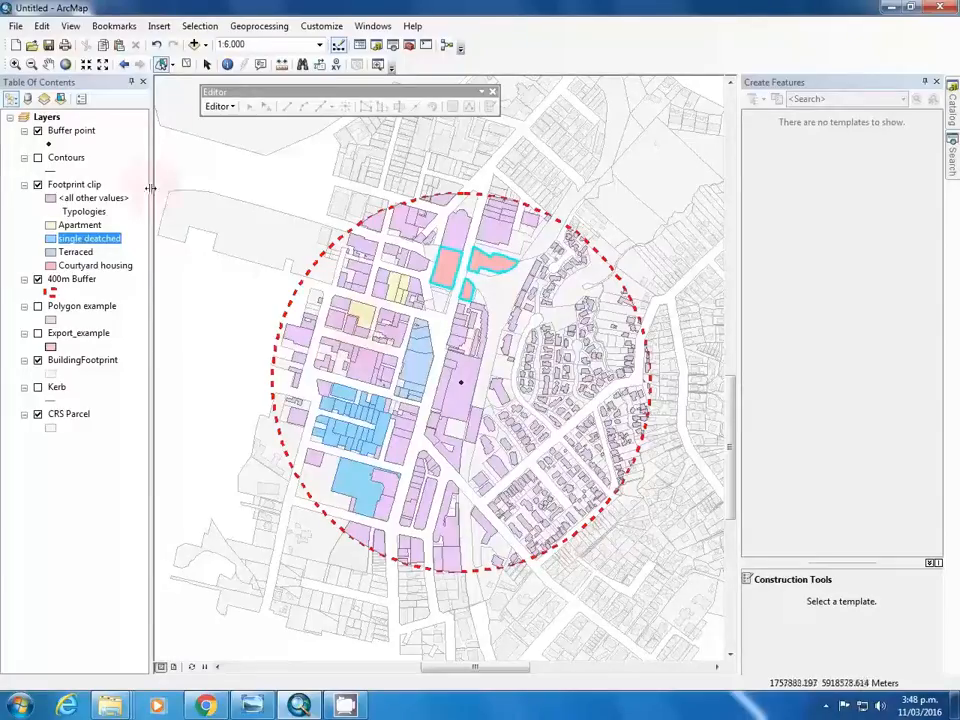
- Switch to layout view and set the map scale to 1:5,000
{"action": "left_click", "coordinate": [175, 667]}
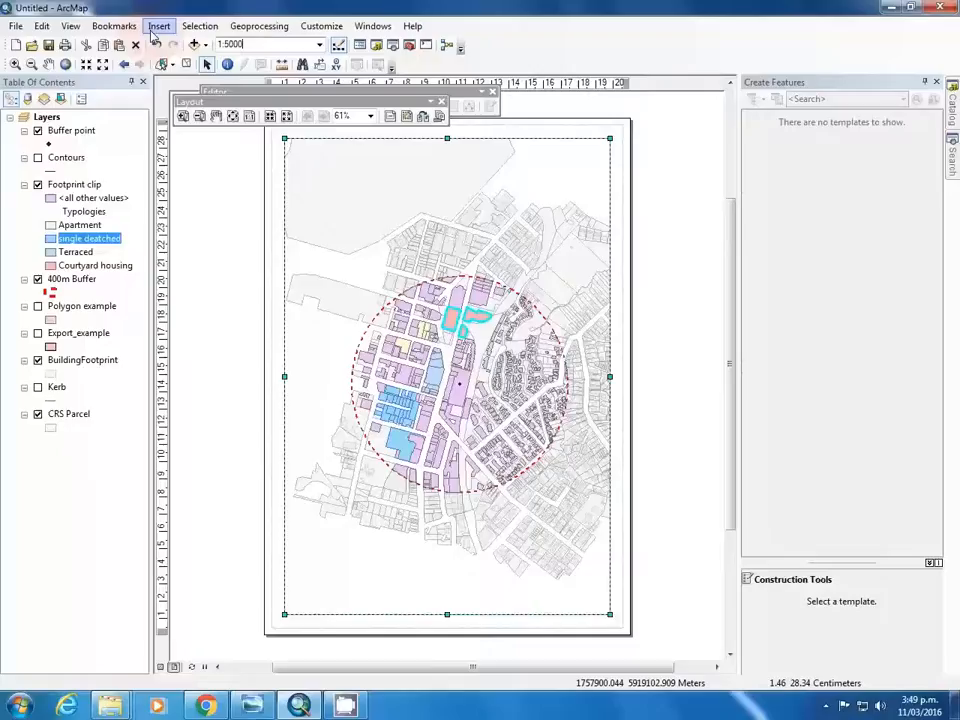
{"action": "key", "text": "Return"}
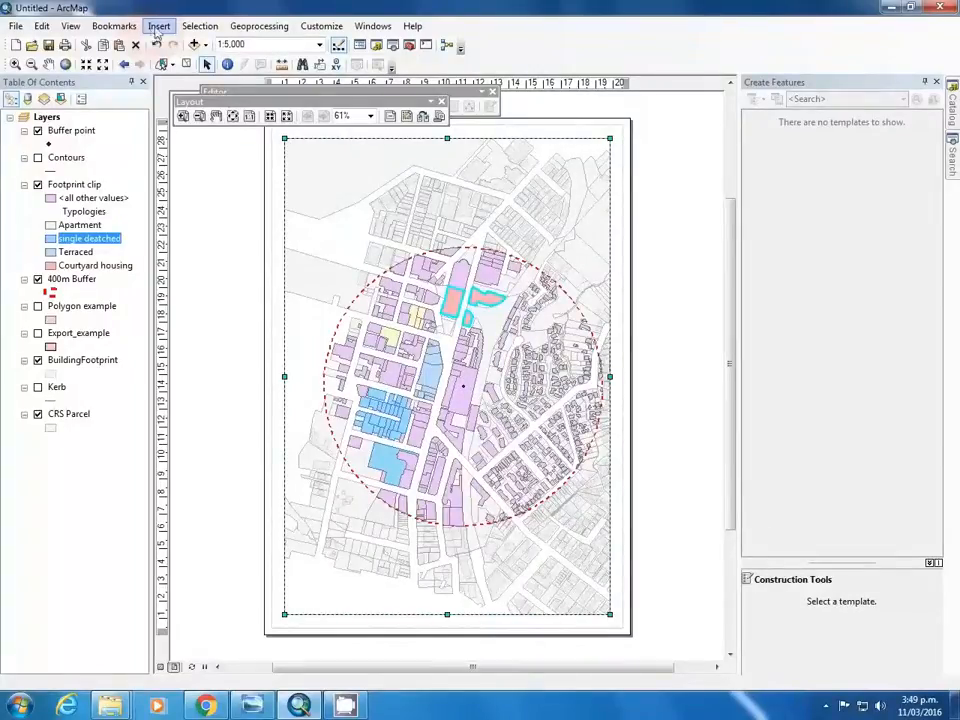
{"action": "left_click_drag", "start_coordinate": [216, 101], "coordinate": [221, 130]}
- Reposition the map inside the layout's data frame so the whole buffer circle sits near the middle of the page
{"action": "left_click", "coordinate": [48, 64]}
{"action": "mouse_move", "coordinate": [459, 375]}
{"action": "left_mouse_down"}
{"action": "mouse_move", "coordinate": [432, 360]}
{"action": "mouse_move", "coordinate": [451, 376]}
{"action": "left_mouse_up"}
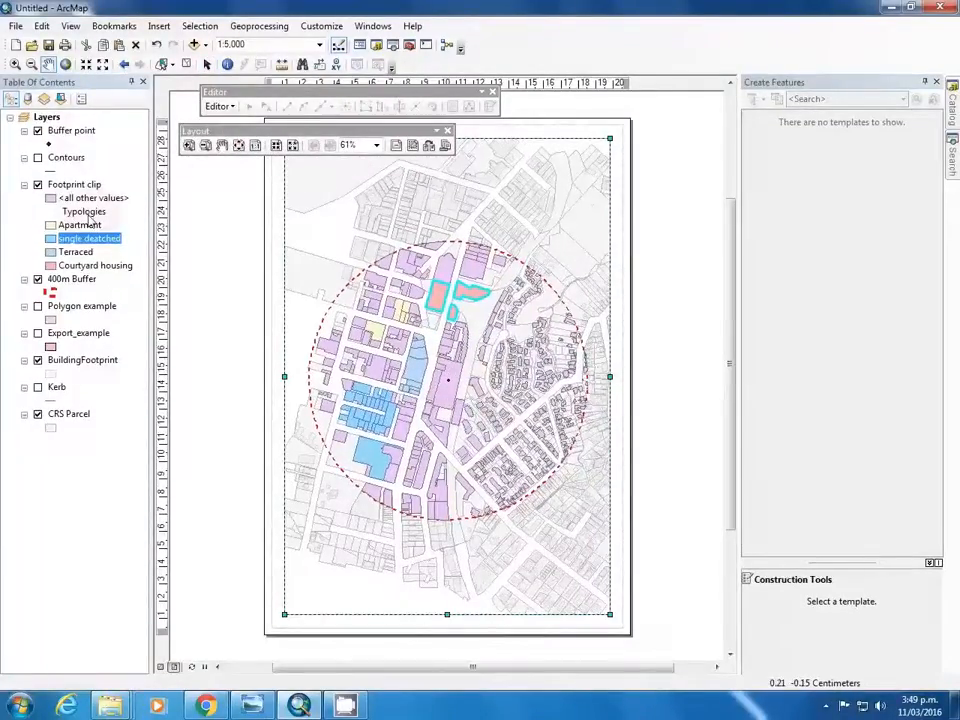
{"action": "left_click", "coordinate": [49, 66]}
{"action": "left_click_drag", "start_coordinate": [529, 612], "coordinate": [509, 502]}
{"action": "left_click_drag", "start_coordinate": [488, 347], "coordinate": [464, 511]}
{"action": "left_click_drag", "start_coordinate": [463, 373], "coordinate": [494, 319]}
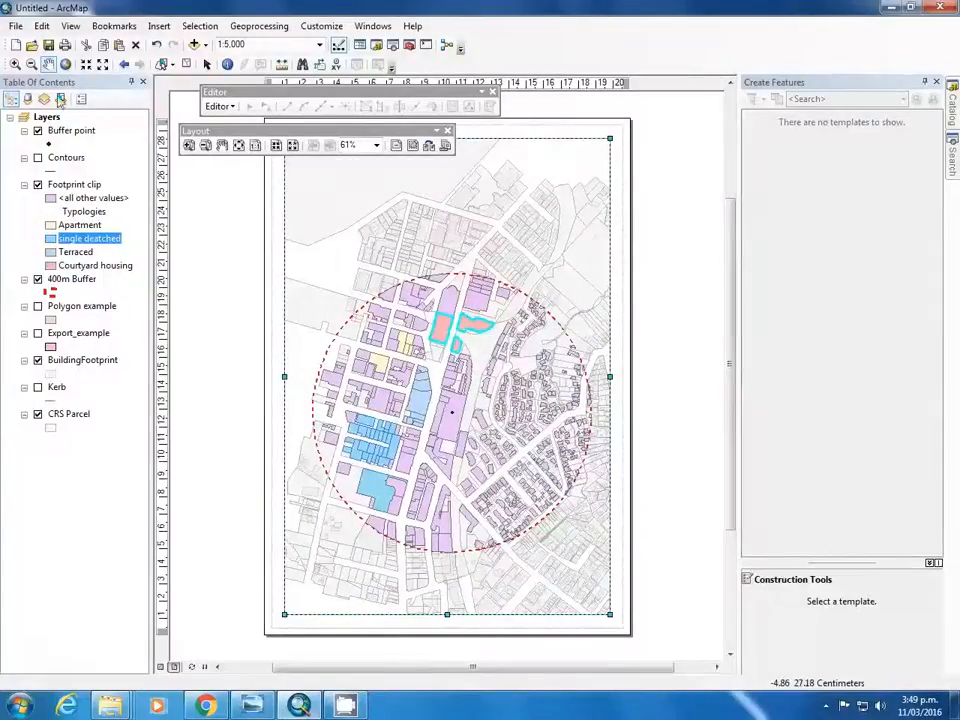
{"action": "left_click", "coordinate": [207, 64]}
{"action": "left_click_drag", "start_coordinate": [300, 231], "coordinate": [420, 259]}
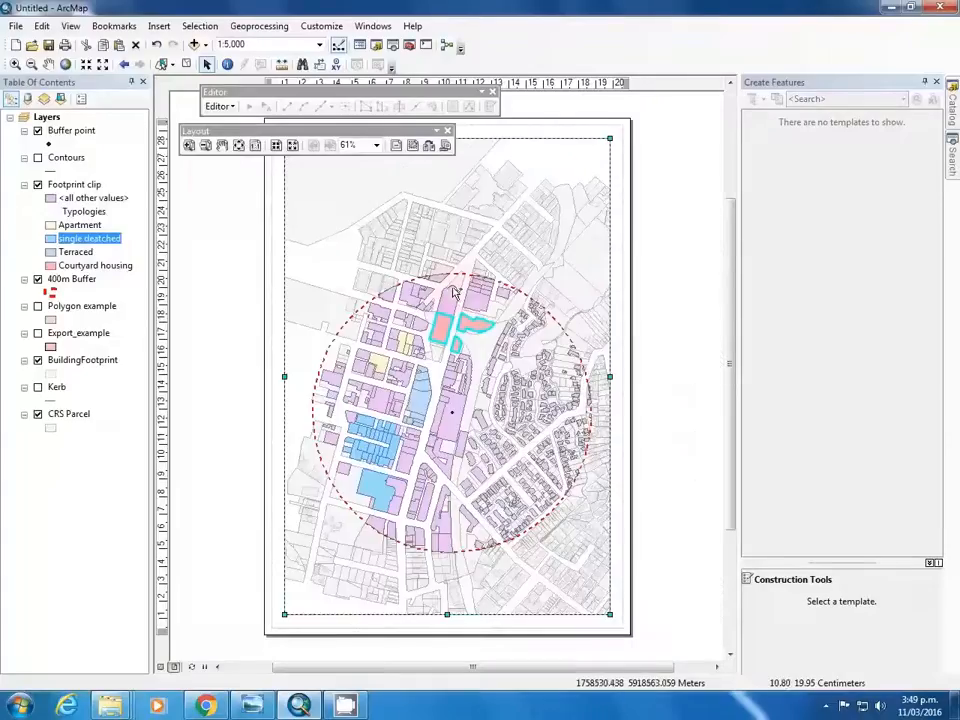
- Shift the map upward inside the data frame and insert the ESRI North 2 north arrow
{"action": "left_click", "coordinate": [48, 64]}
{"action": "left_click_drag", "start_coordinate": [438, 263], "coordinate": [424, 216]}
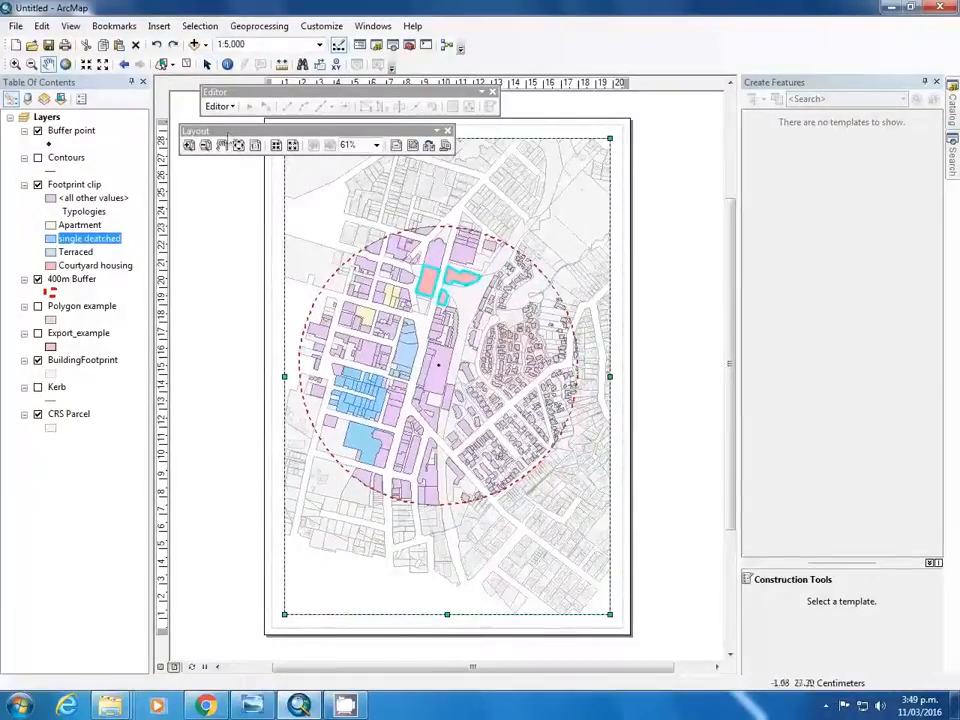
{"action": "left_click", "coordinate": [158, 27]}
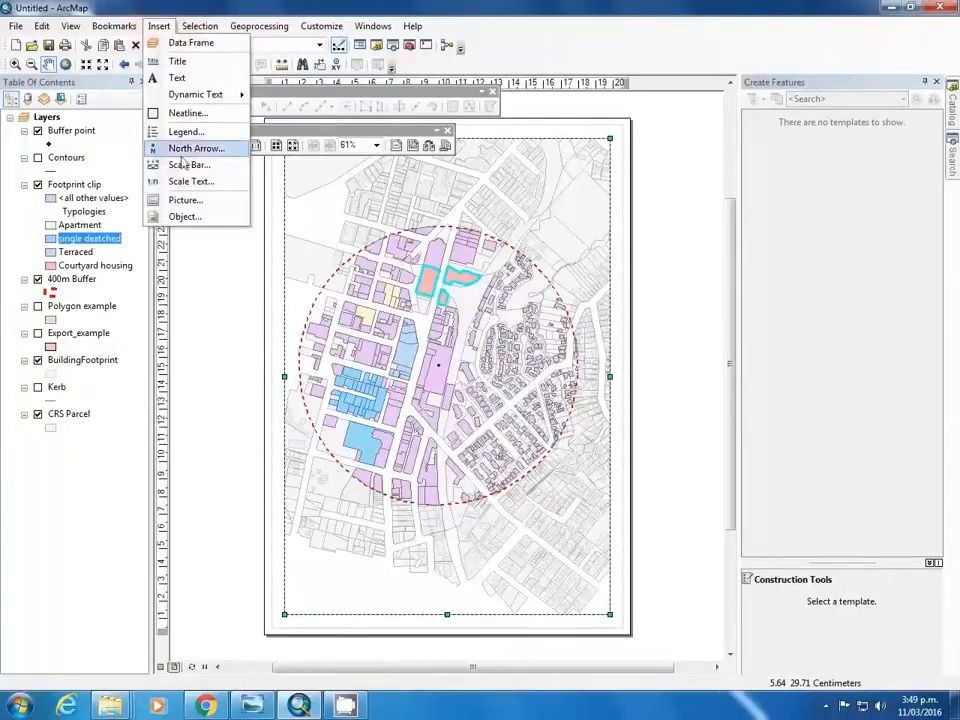
{"action": "left_click", "coordinate": [192, 148]}
{"action": "left_click", "coordinate": [105, 110]}
{"action": "scroll", "coordinate": [137, 295], "scroll_direction": "down", "scroll_amount": 5}
{"action": "scroll", "coordinate": [140, 287], "scroll_direction": "up", "scroll_amount": 5}
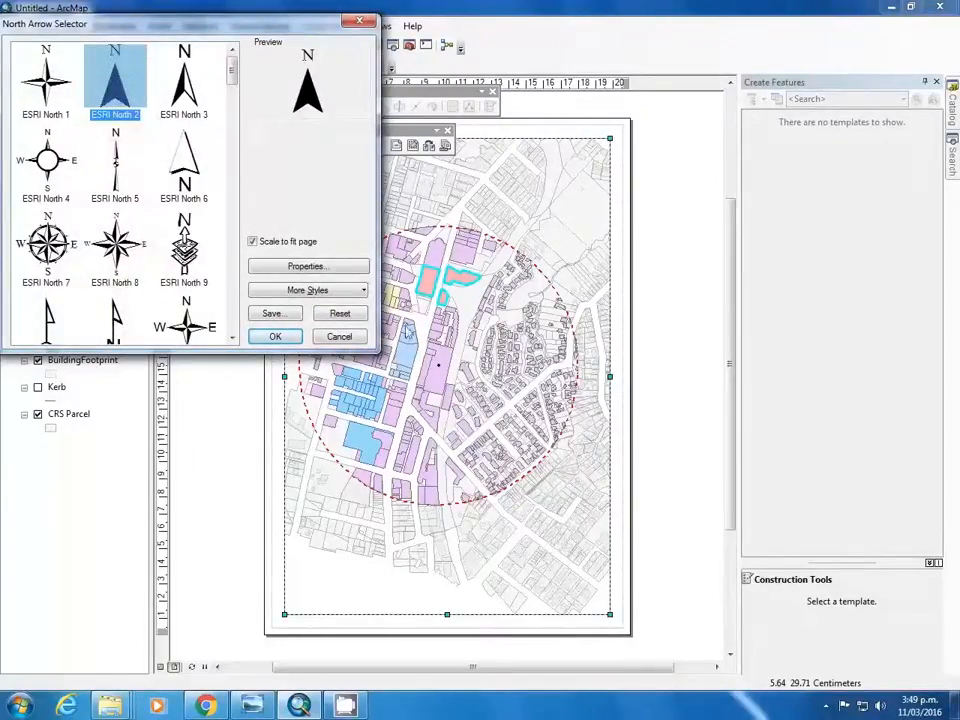
{"action": "left_click", "coordinate": [274, 336]}
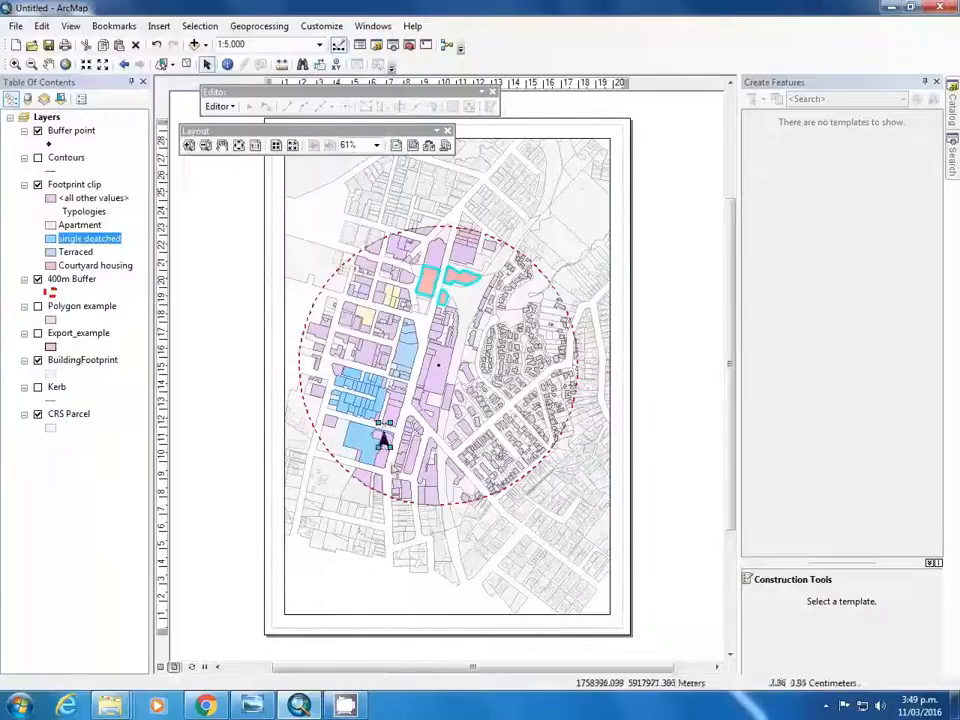
- Place the north arrow, enlarged, in the map's upper-right corner and nudge the map so the buffer circle is centred
{"action": "left_click_drag", "start_coordinate": [383, 442], "coordinate": [563, 172]}
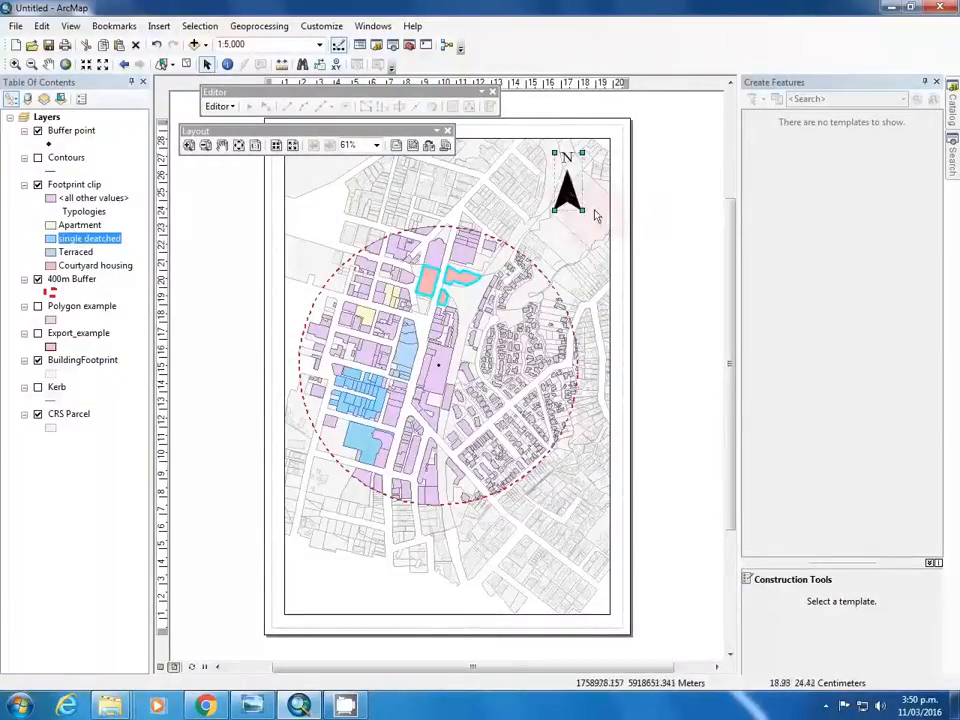
{"action": "left_click_drag", "start_coordinate": [566, 183], "coordinate": [578, 180]}
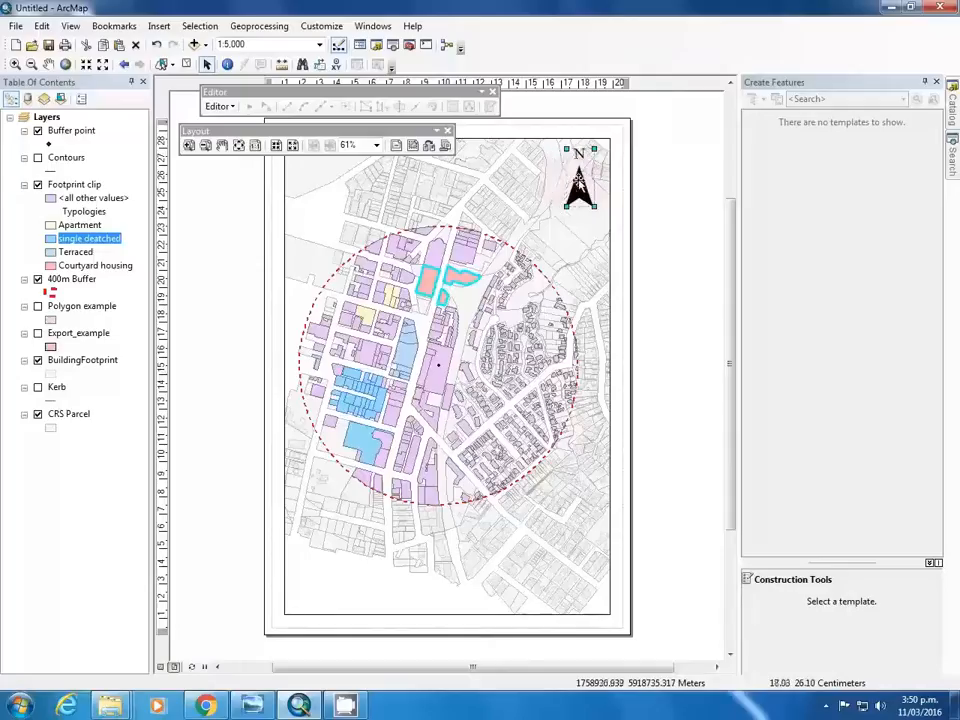
{"action": "left_click", "coordinate": [640, 232]}
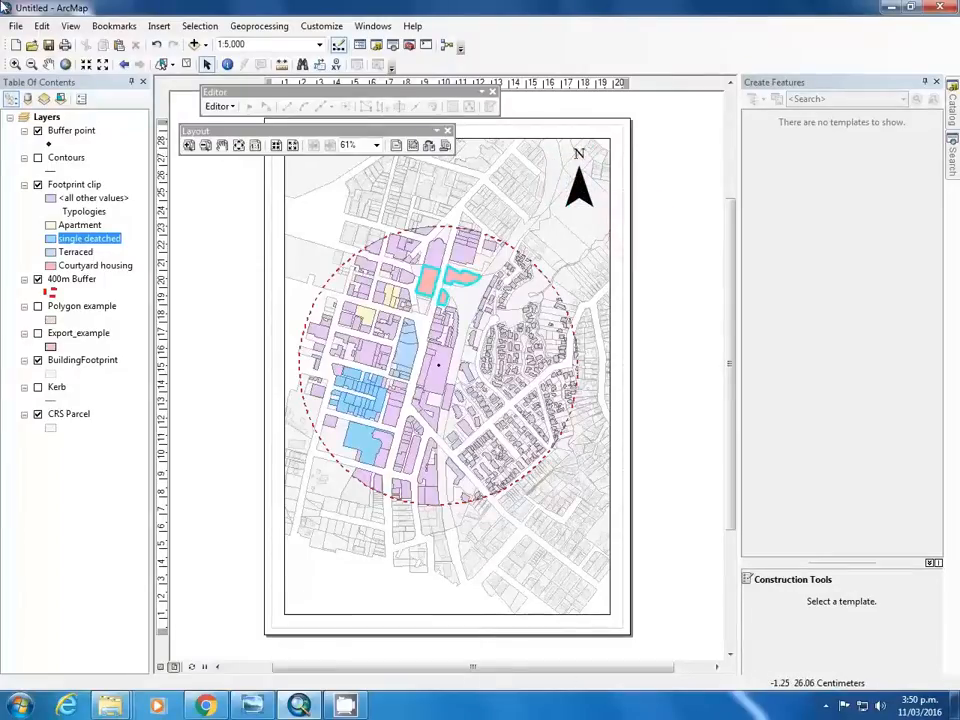
{"action": "left_click", "coordinate": [48, 63]}
{"action": "left_click_drag", "start_coordinate": [401, 275], "coordinate": [412, 285]}
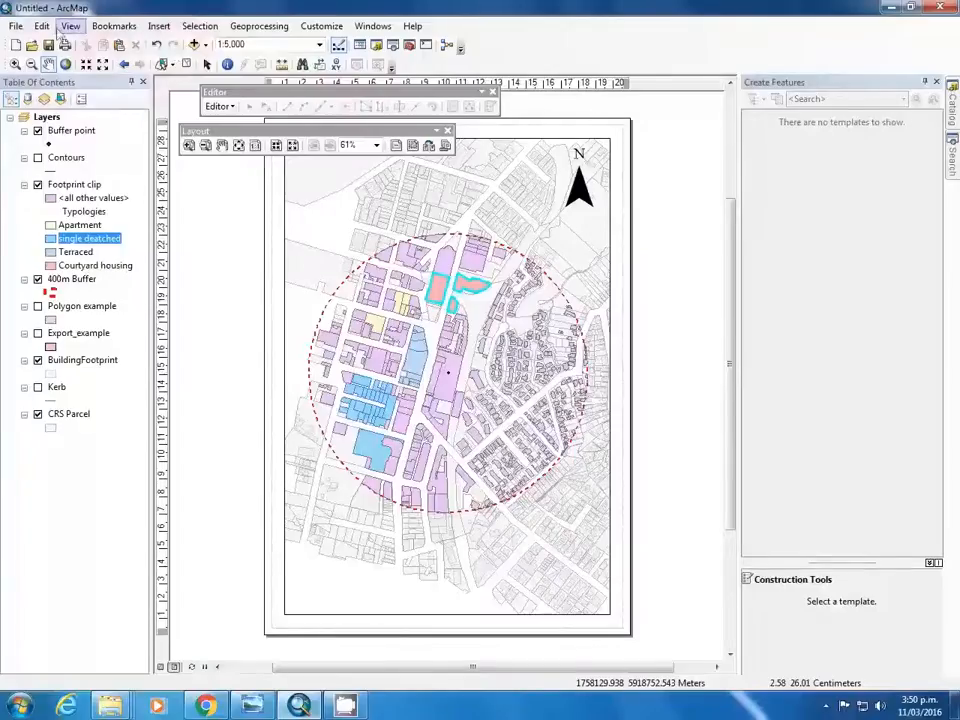
{"action": "left_click", "coordinate": [159, 26]}
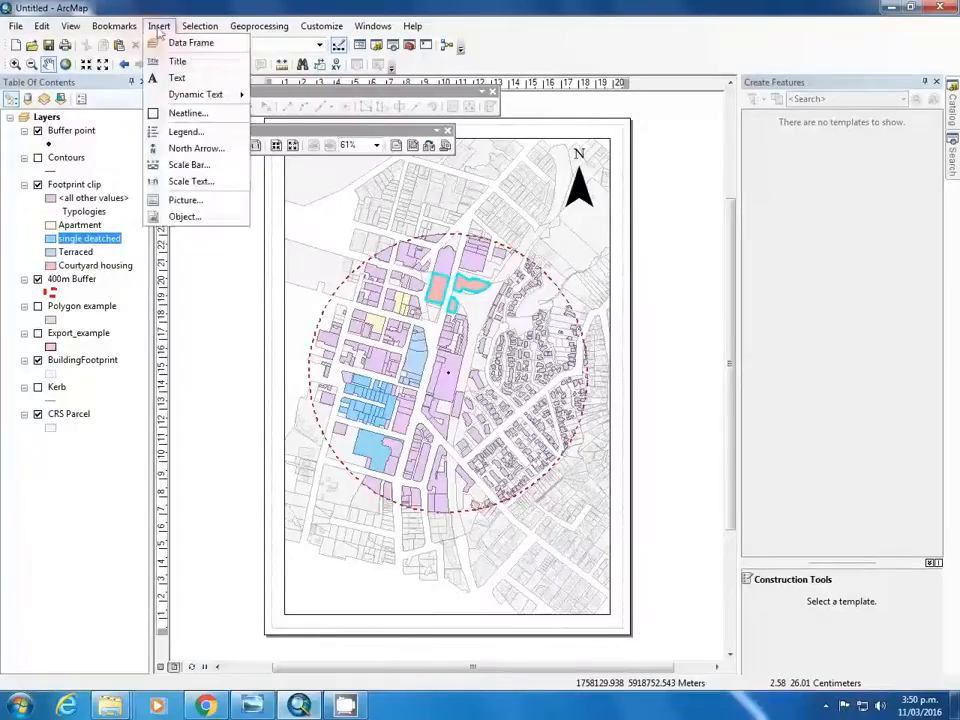
{"action": "left_click", "coordinate": [203, 167]}
{"action": "left_click", "coordinate": [92, 258]}
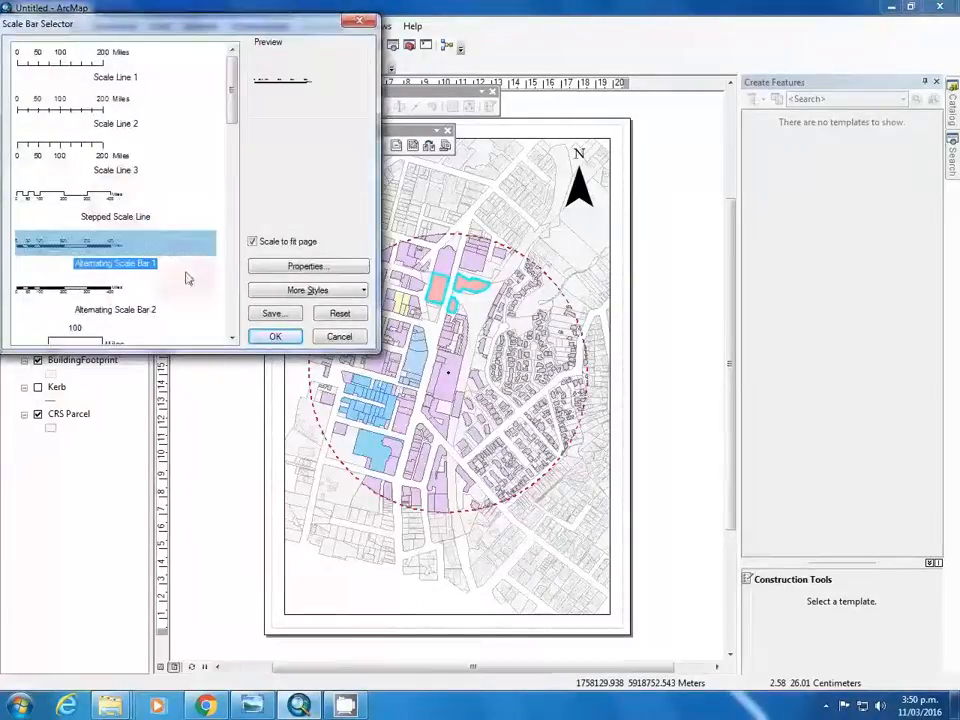
{"action": "left_click", "coordinate": [276, 337]}
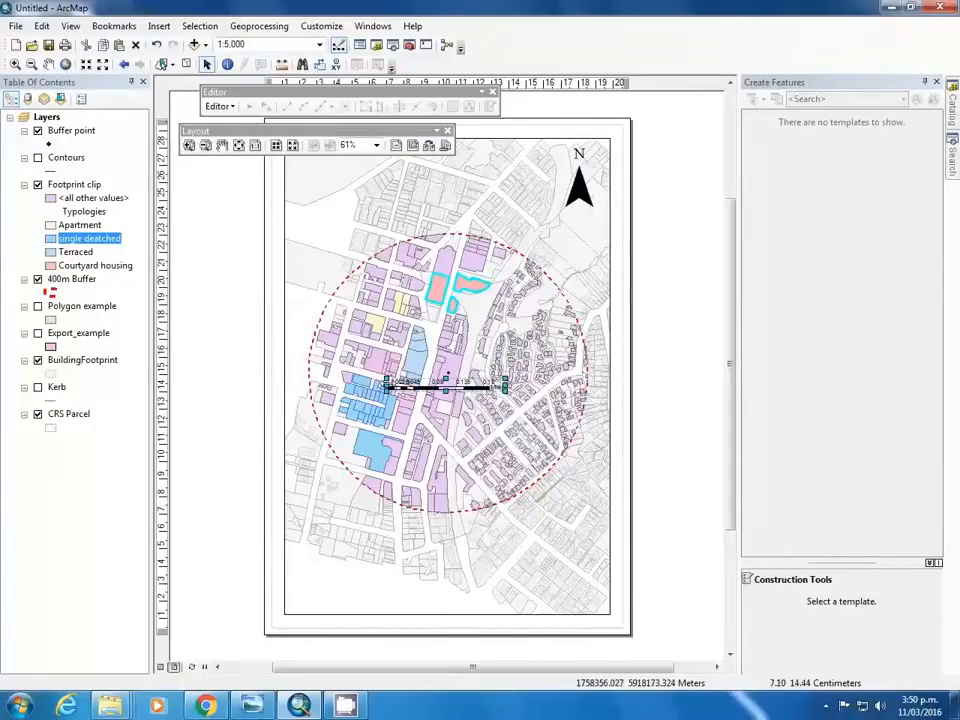
{"action": "left_click_drag", "start_coordinate": [421, 384], "coordinate": [450, 547]}
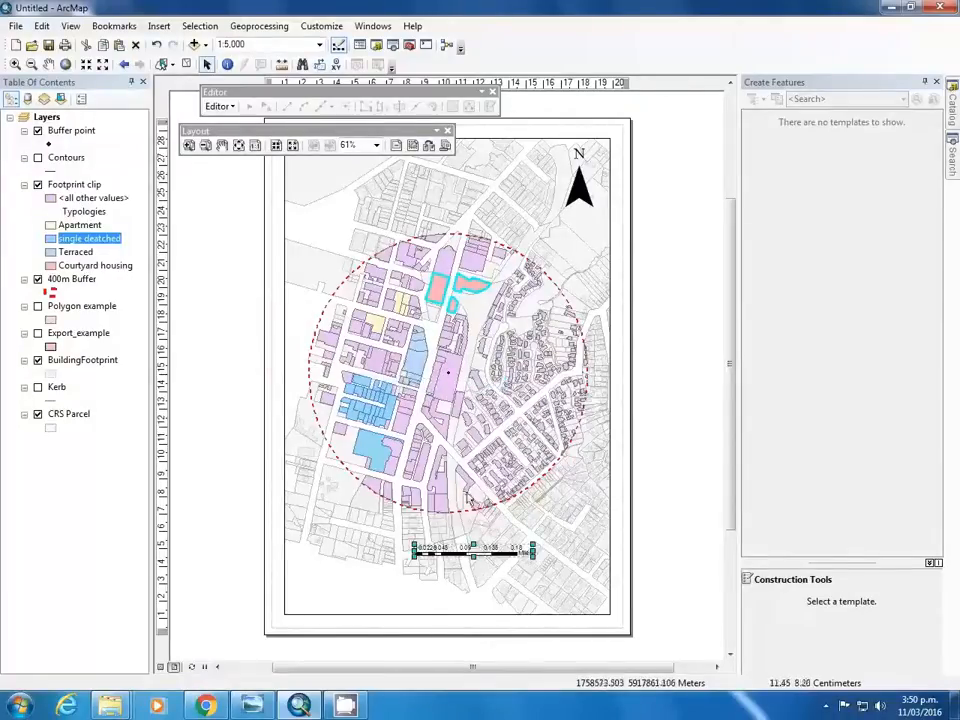
{"action": "key", "text": "Delete"}
- Insert Alternating Scale Bar 1 into the layout with its division units set to Meters
{"action": "left_click", "coordinate": [159, 26]}
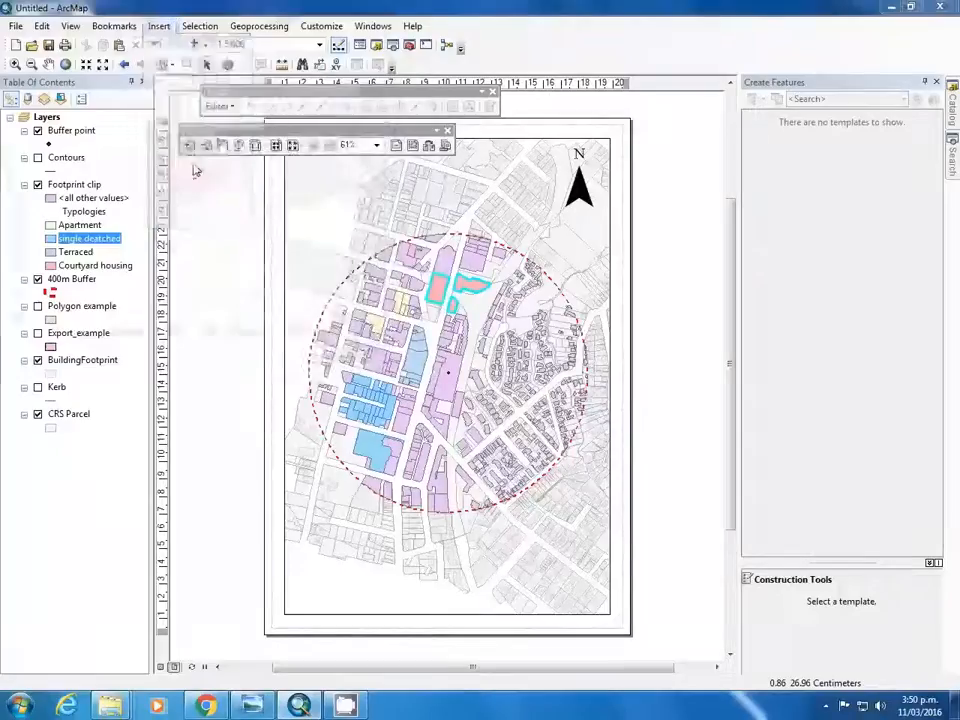
{"action": "left_click", "coordinate": [190, 164]}
{"action": "left_click", "coordinate": [90, 258]}
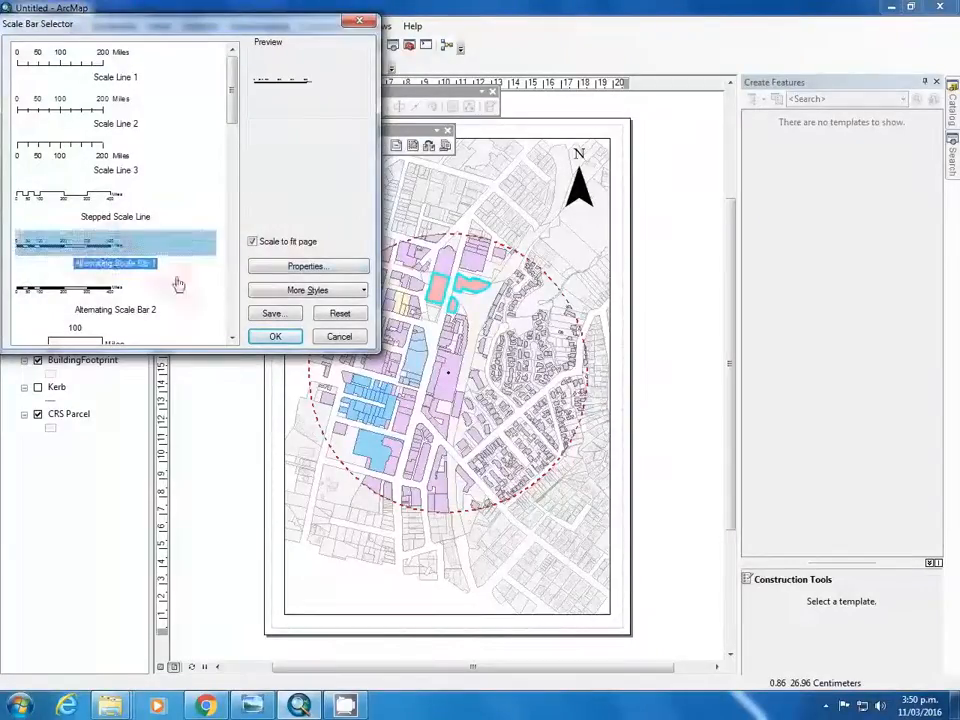
{"action": "left_click", "coordinate": [272, 268]}
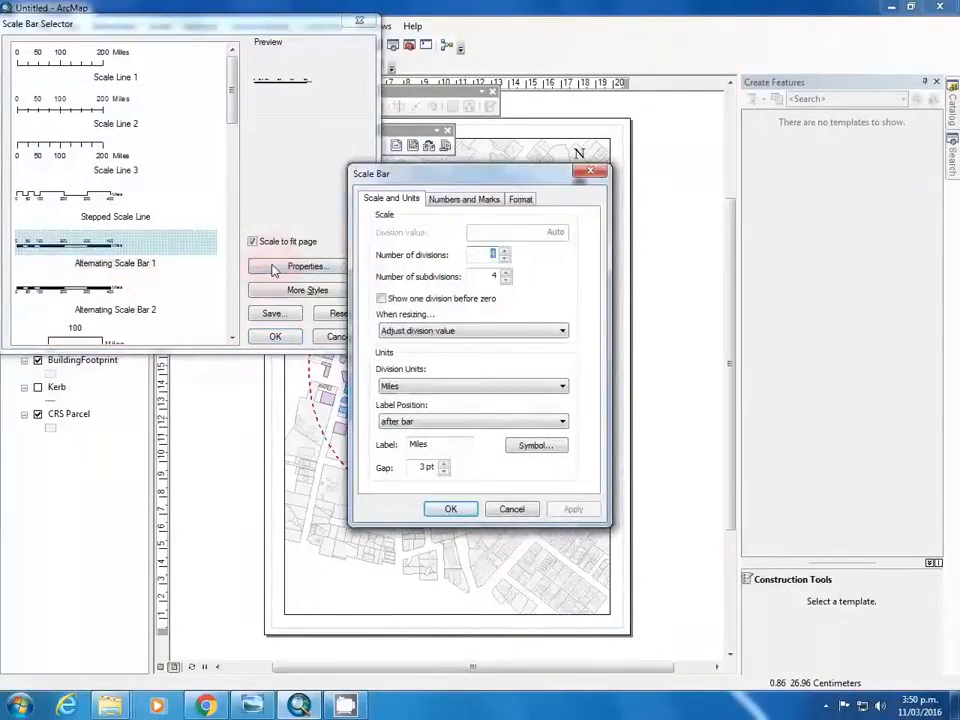
{"action": "left_click", "coordinate": [437, 388]}
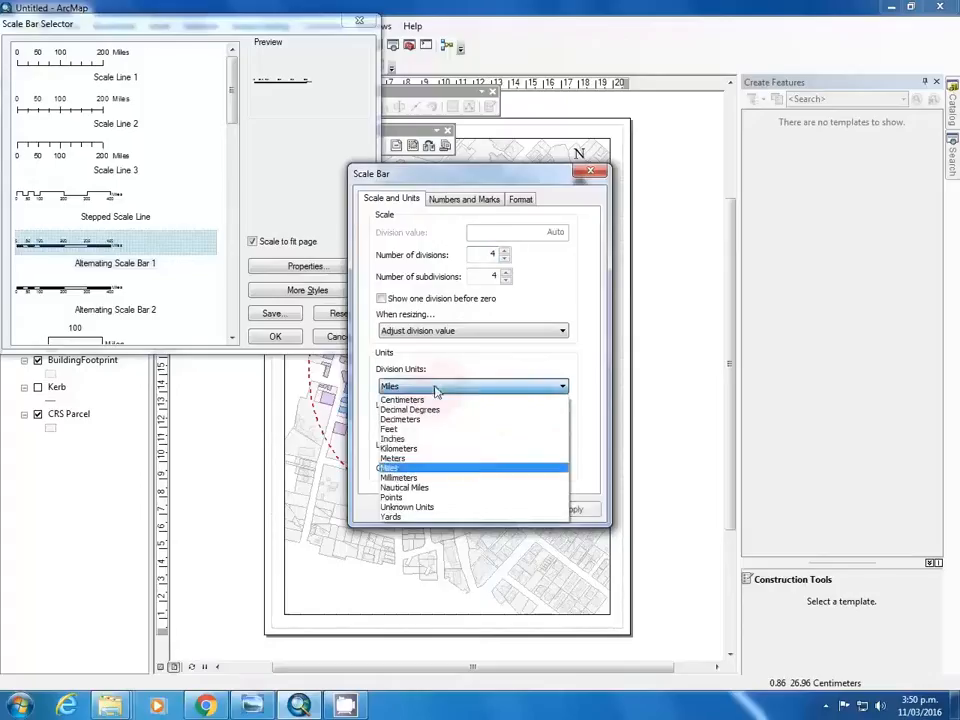
{"action": "left_click", "coordinate": [412, 458]}
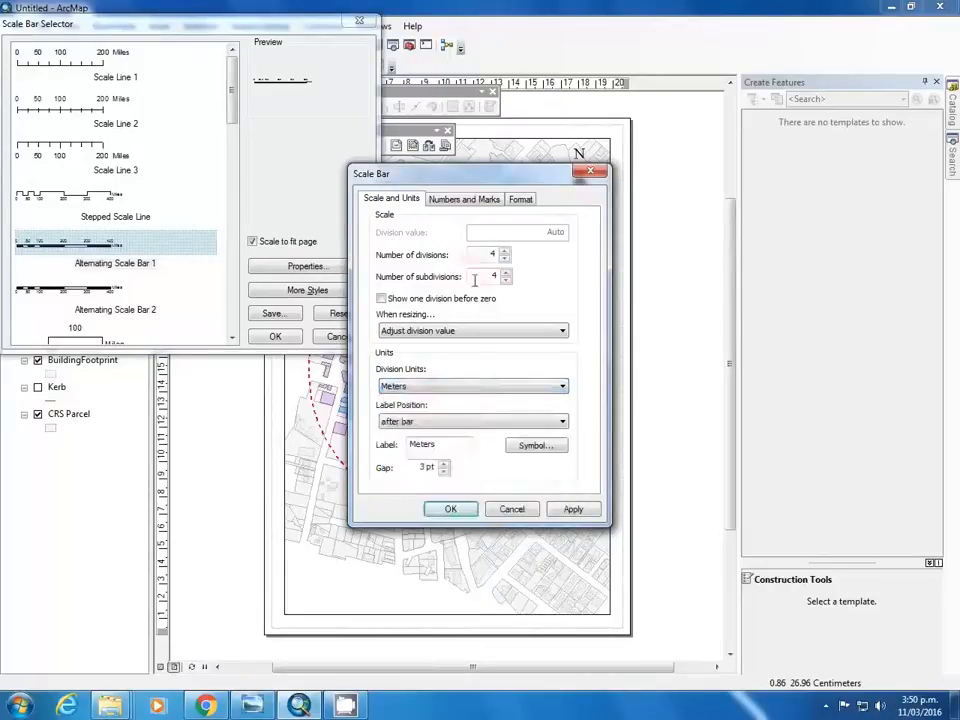
{"action": "left_click", "coordinate": [450, 509]}
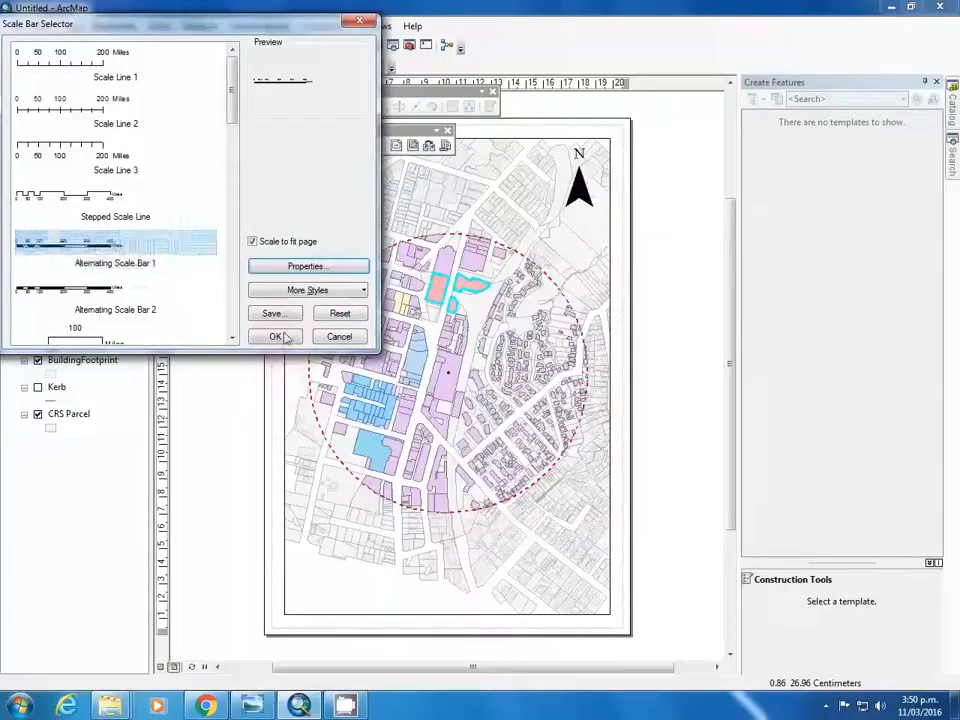
{"action": "left_click", "coordinate": [274, 336]}
- Move the scale bar to the map's lower-right corner and enlarge it to fit just inside the frame
{"action": "left_click_drag", "start_coordinate": [445, 384], "coordinate": [467, 544]}
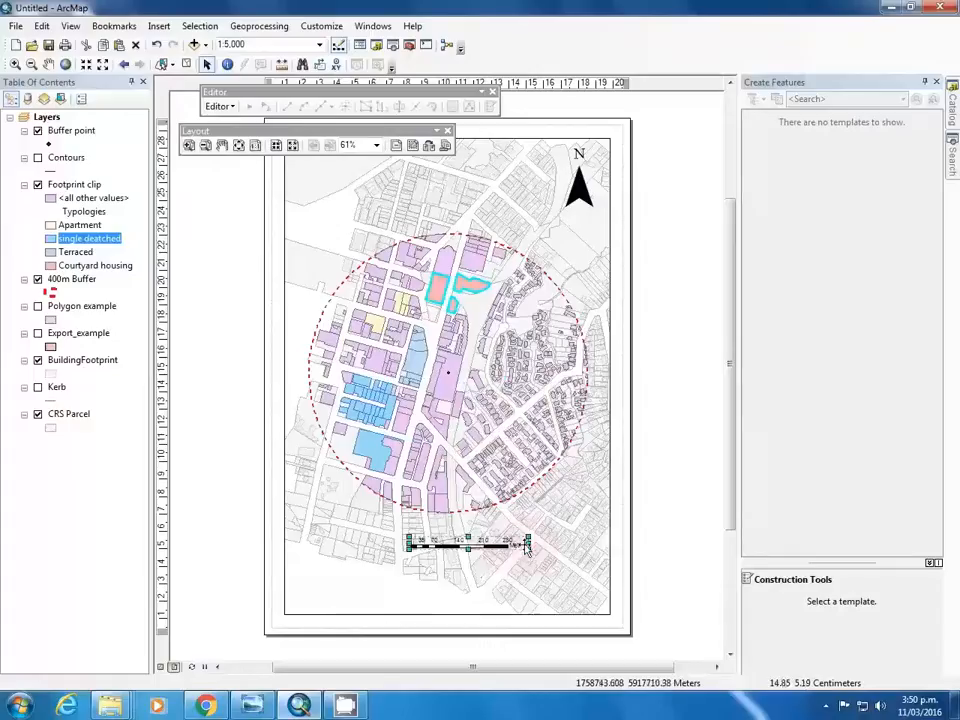
{"action": "left_click_drag", "start_coordinate": [528, 549], "coordinate": [566, 597]}
{"action": "left_click", "coordinate": [659, 565]}
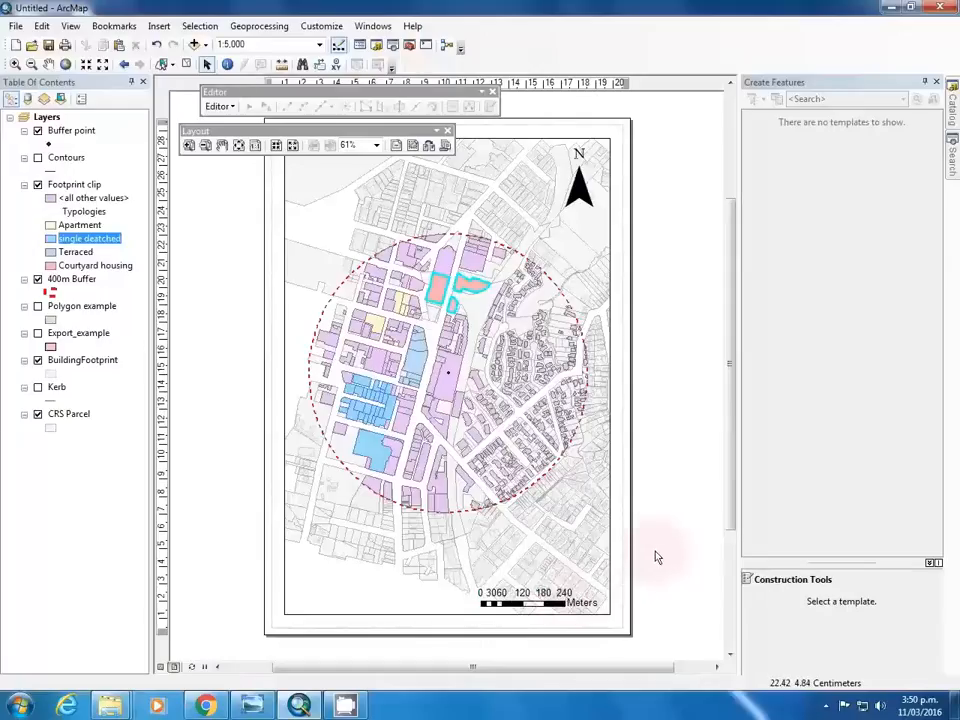
- Widen the scale bar leftward until it spans 320 meters and nudge it slightly toward the frame's right edge
{"action": "left_click", "coordinate": [547, 594]}
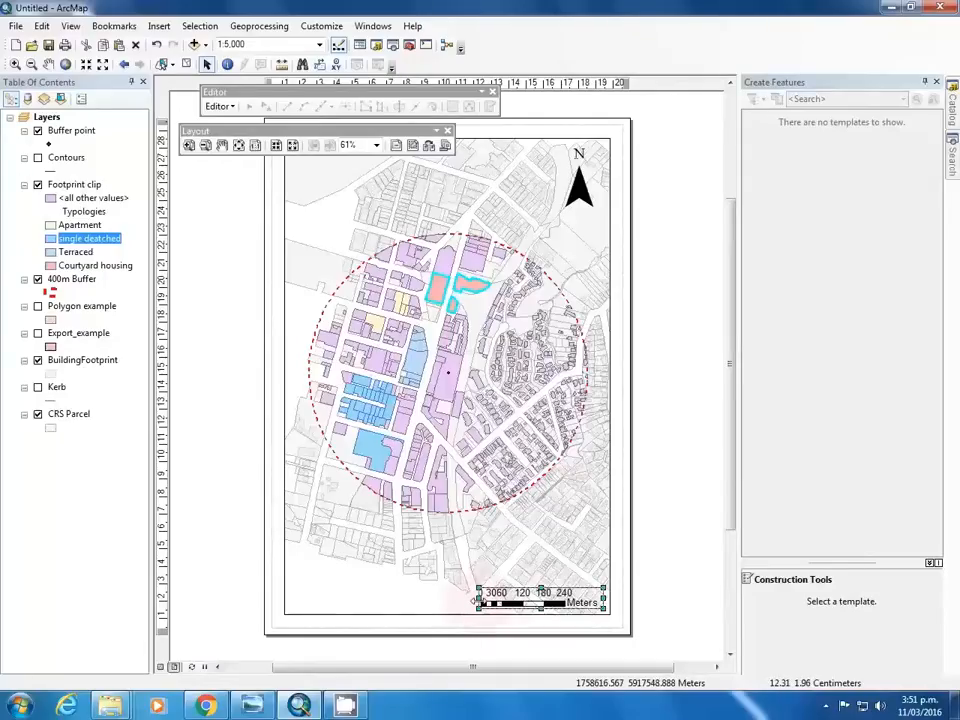
{"action": "left_click_drag", "start_coordinate": [477, 598], "coordinate": [453, 597]}
{"action": "left_click", "coordinate": [645, 543]}
{"action": "left_click", "coordinate": [563, 602]}
{"action": "left_click_drag", "start_coordinate": [553, 602], "coordinate": [557, 602]}
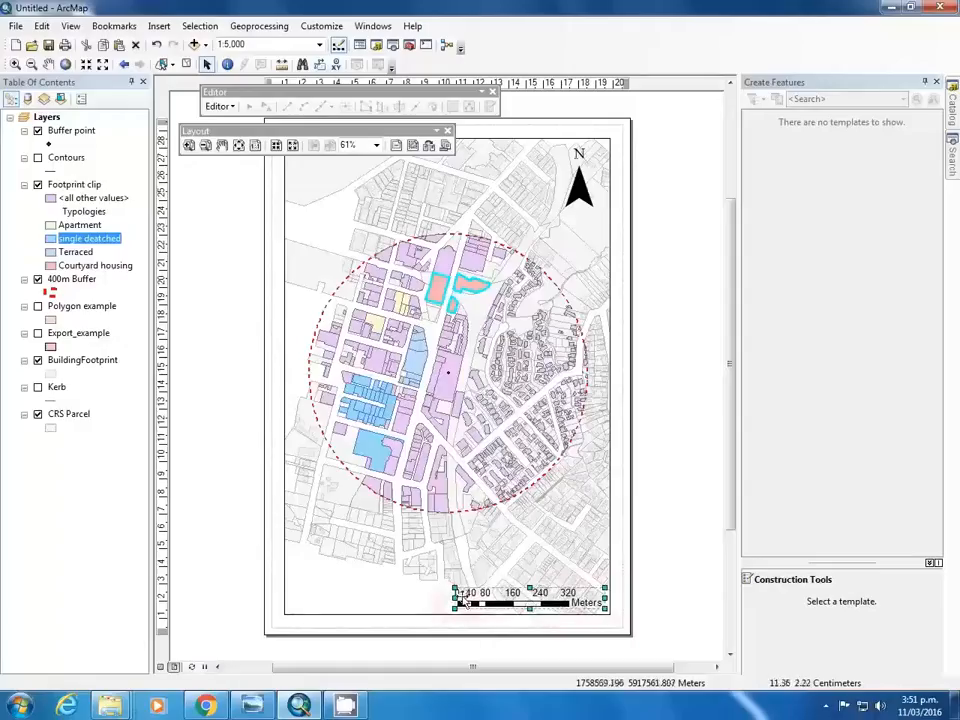
{"action": "left_click", "coordinate": [681, 560]}
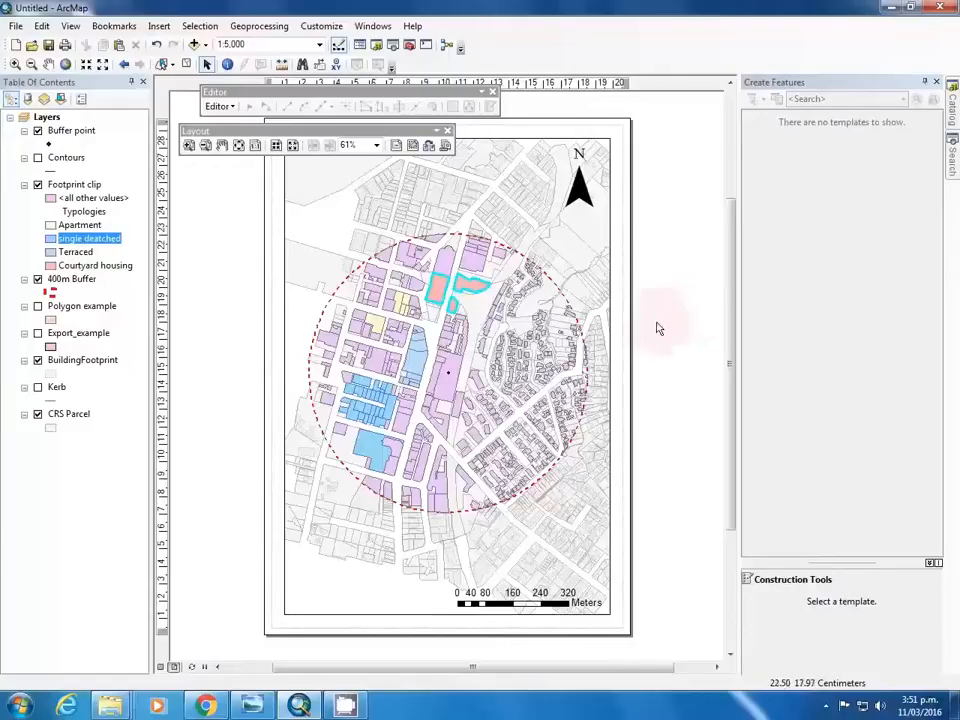
- Start a new legend and move Buffer point to the end of the legend items by removing and re-adding it
{"action": "left_click", "coordinate": [196, 25]}
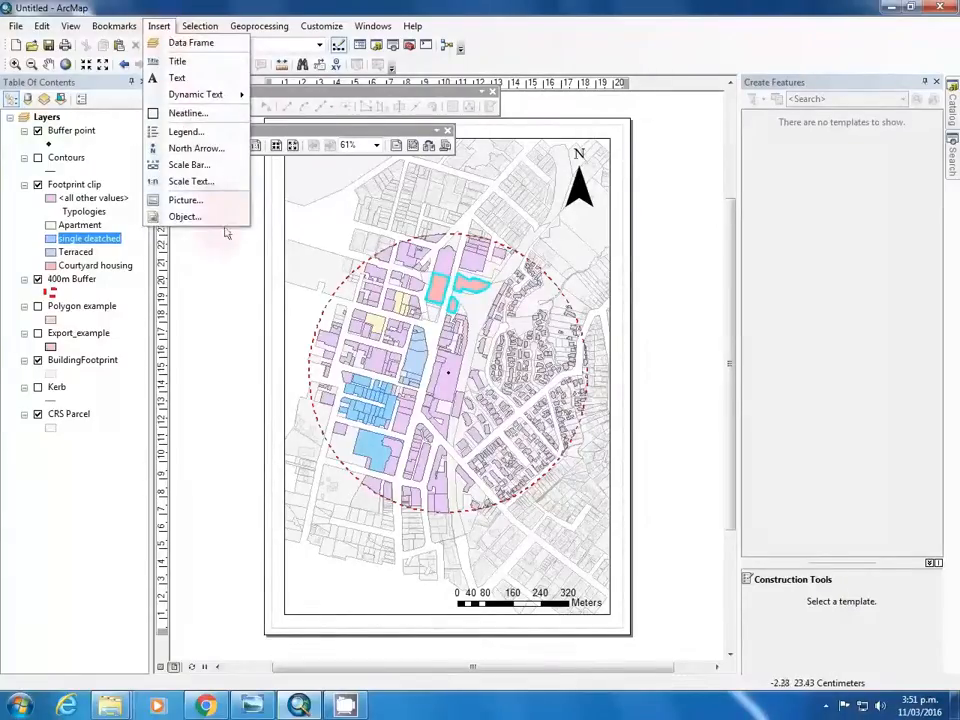
{"action": "left_click", "coordinate": [196, 132]}
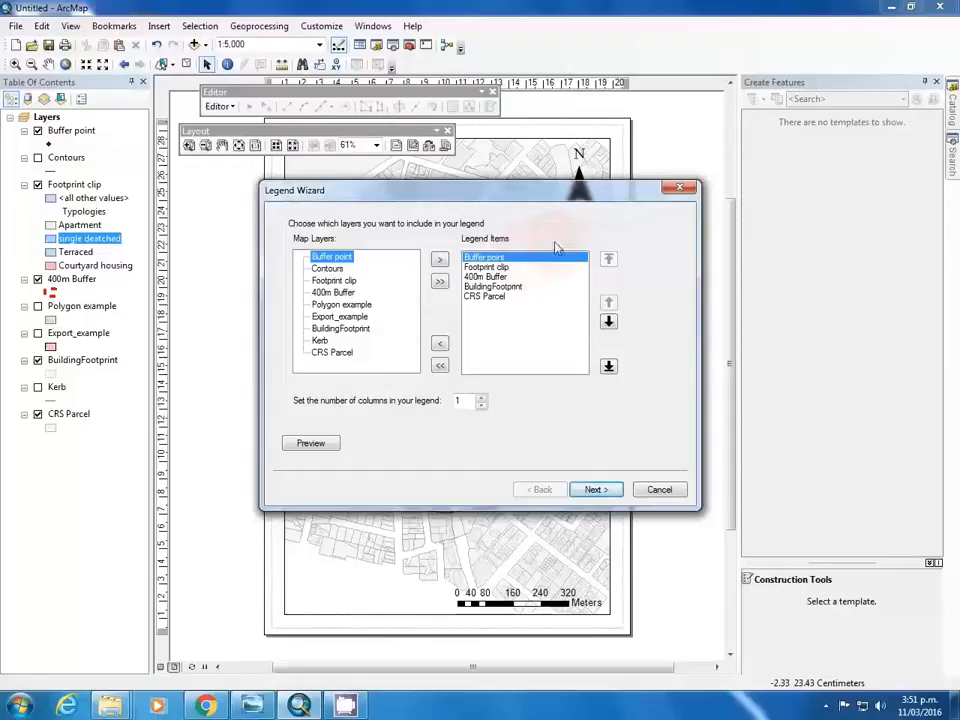
{"action": "left_click", "coordinate": [438, 345]}
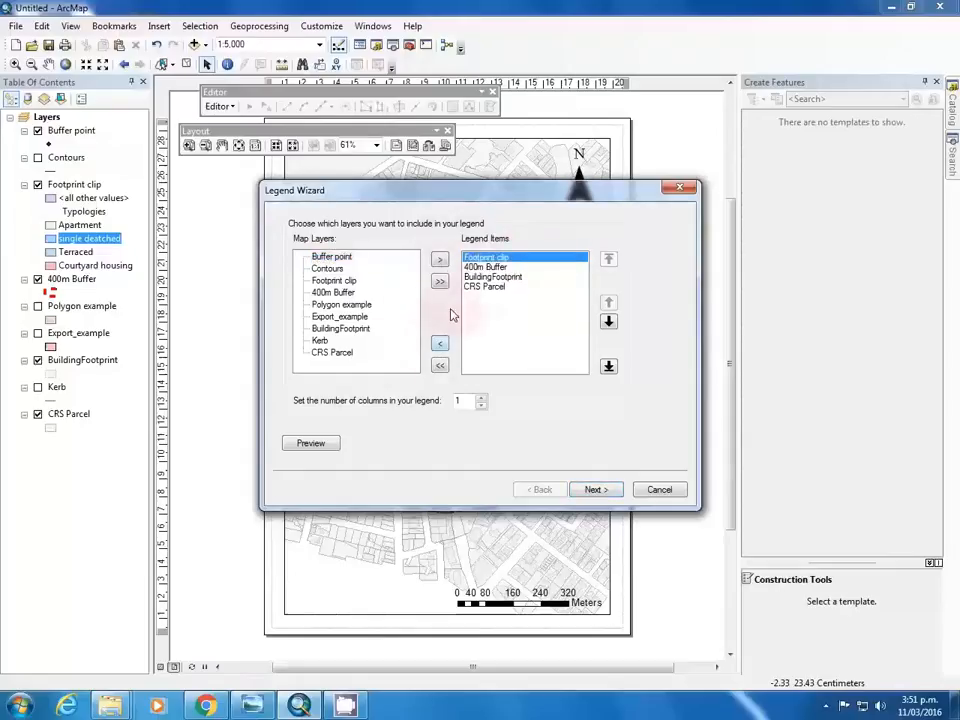
{"action": "left_click", "coordinate": [441, 261]}
{"action": "left_click", "coordinate": [334, 281]}
{"action": "left_click", "coordinate": [440, 261]}
{"action": "left_click", "coordinate": [440, 344]}
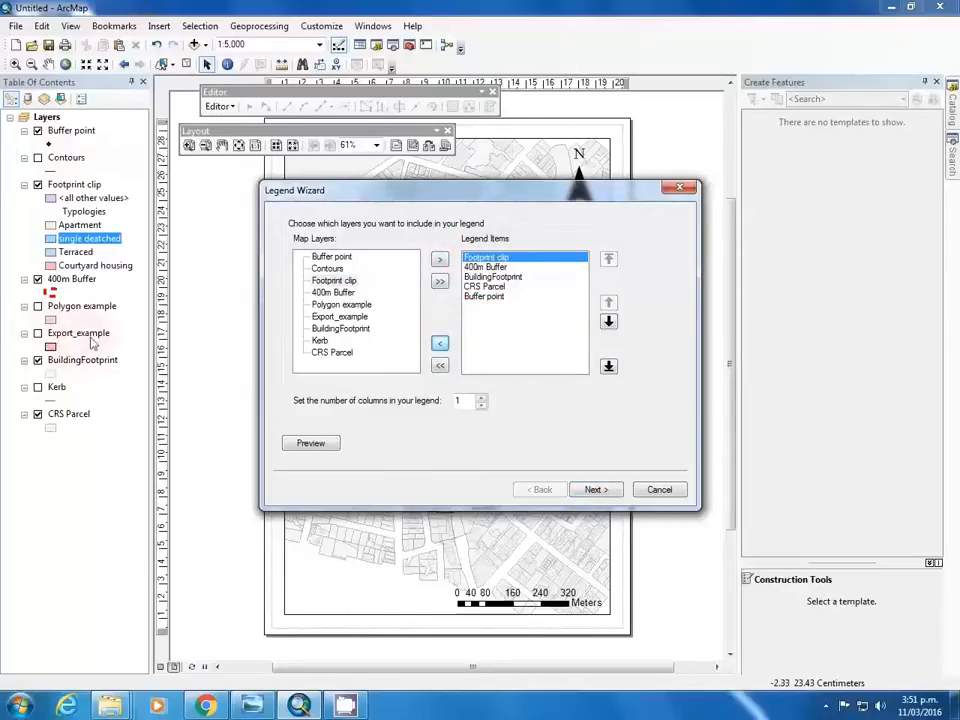
- Review the chosen legend items, set the legend to 2 columns and continue to the legend title settings
{"action": "left_click", "coordinate": [500, 295]}
{"action": "left_click", "coordinate": [505, 278]}
{"action": "left_click", "coordinate": [496, 270]}
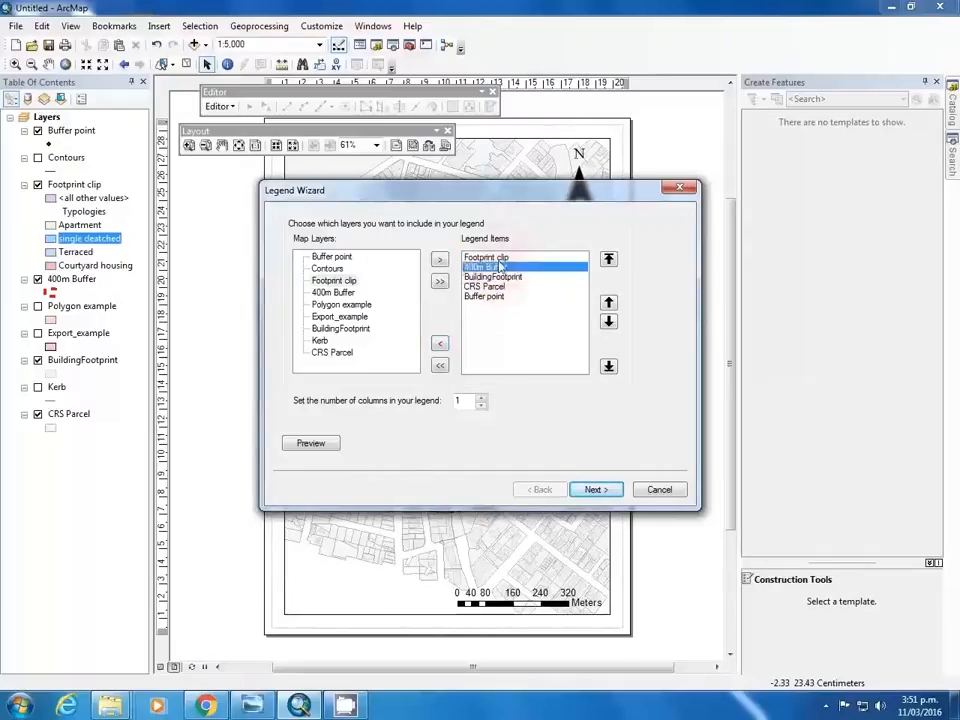
{"action": "left_click", "coordinate": [503, 258]}
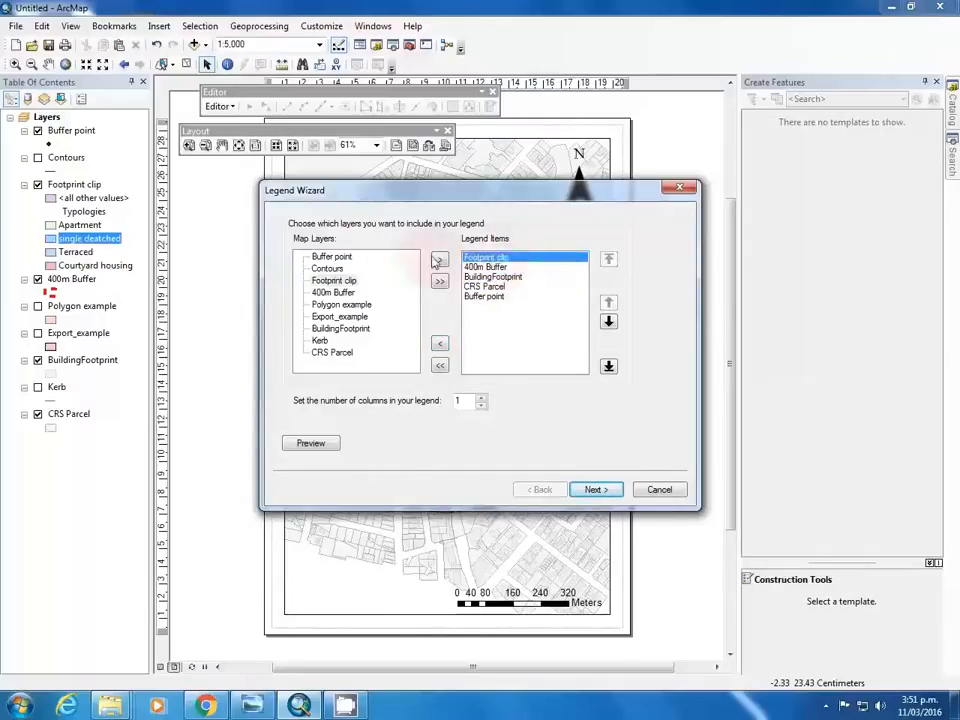
{"action": "left_click", "coordinate": [470, 277]}
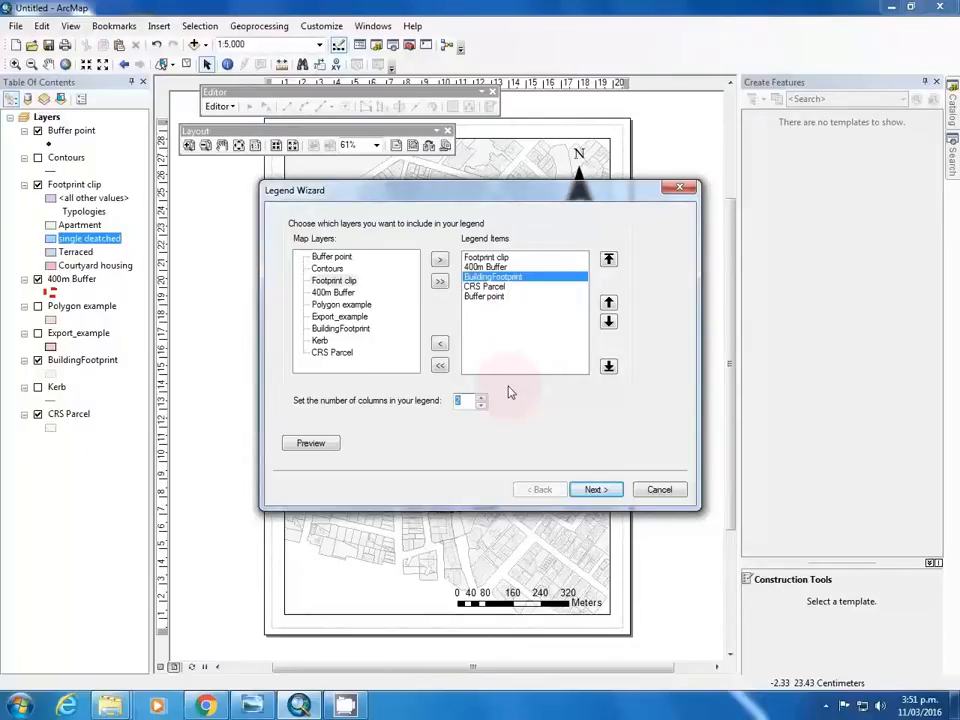
{"action": "left_click", "coordinate": [600, 494]}
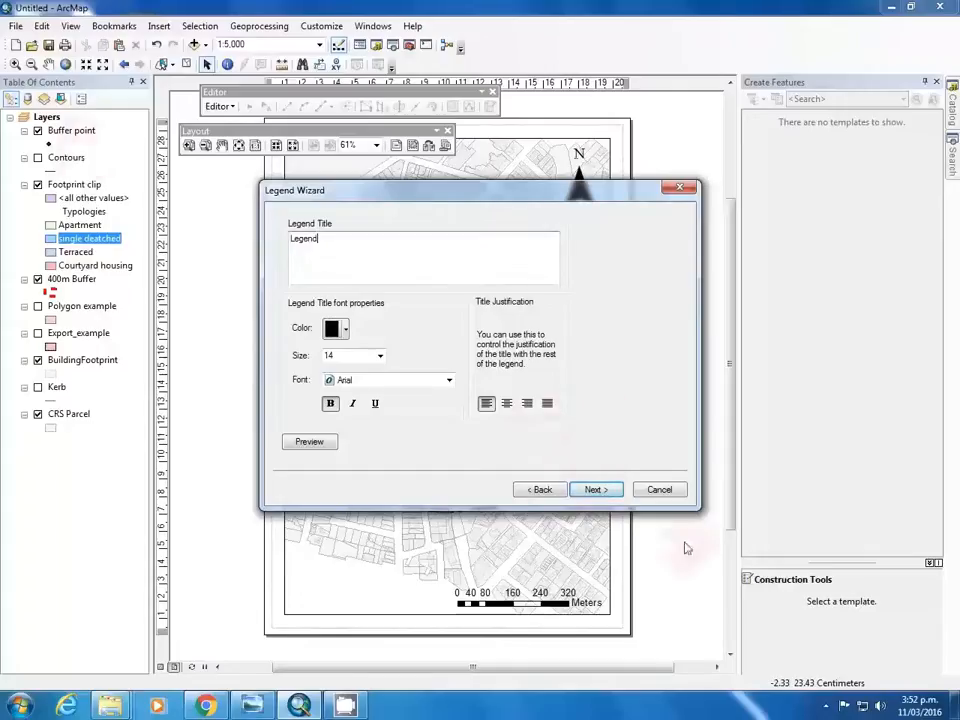
- Keep the title Legend and give the legend frame a thin black border with a White background
{"action": "left_click", "coordinate": [593, 489]}
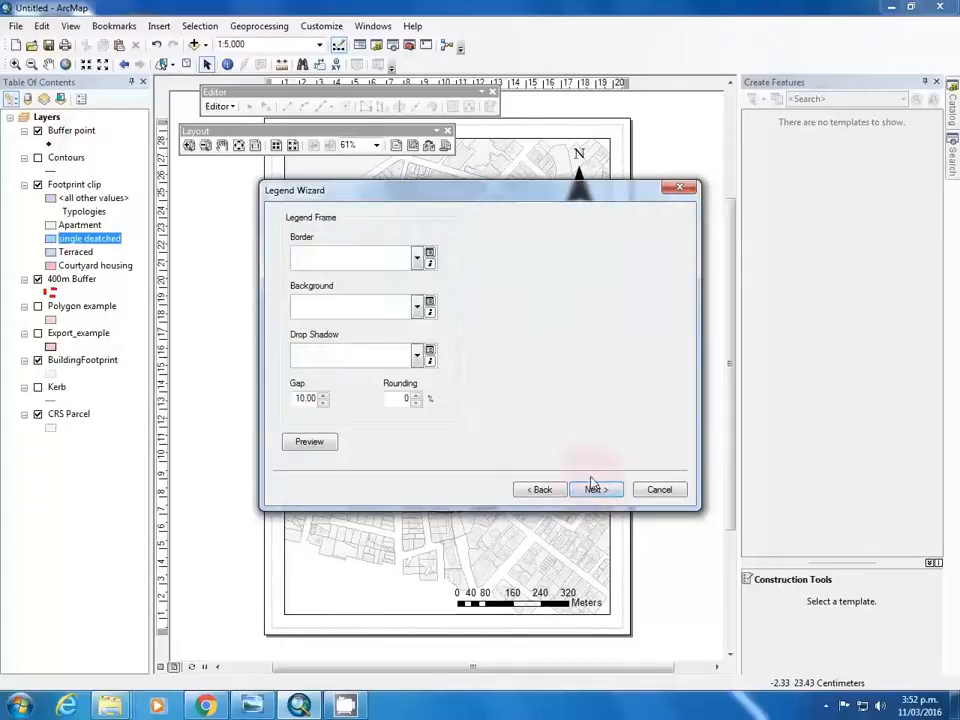
{"action": "left_click", "coordinate": [417, 258]}
{"action": "left_click", "coordinate": [343, 333]}
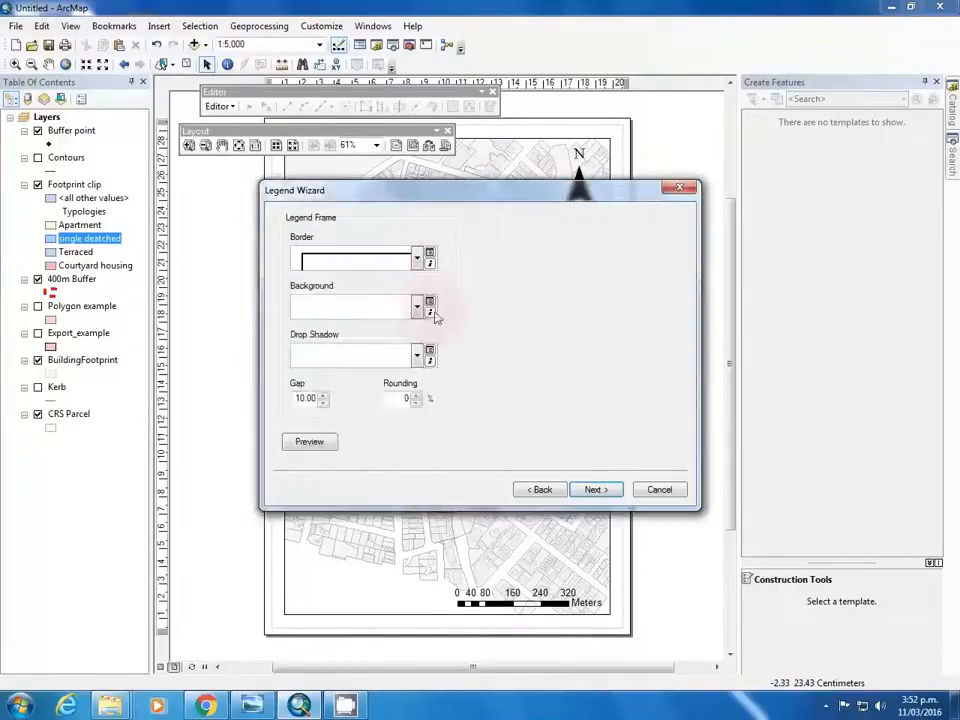
{"action": "left_click", "coordinate": [418, 310]}
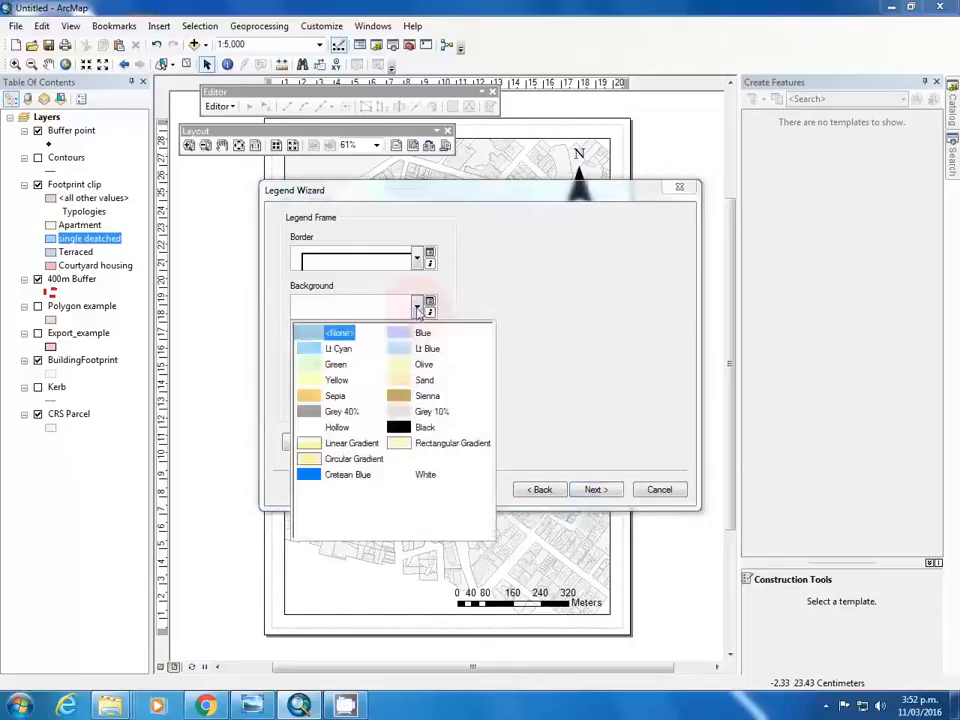
{"action": "left_click", "coordinate": [409, 488]}
{"action": "left_click", "coordinate": [416, 311]}
{"action": "left_click", "coordinate": [410, 478]}
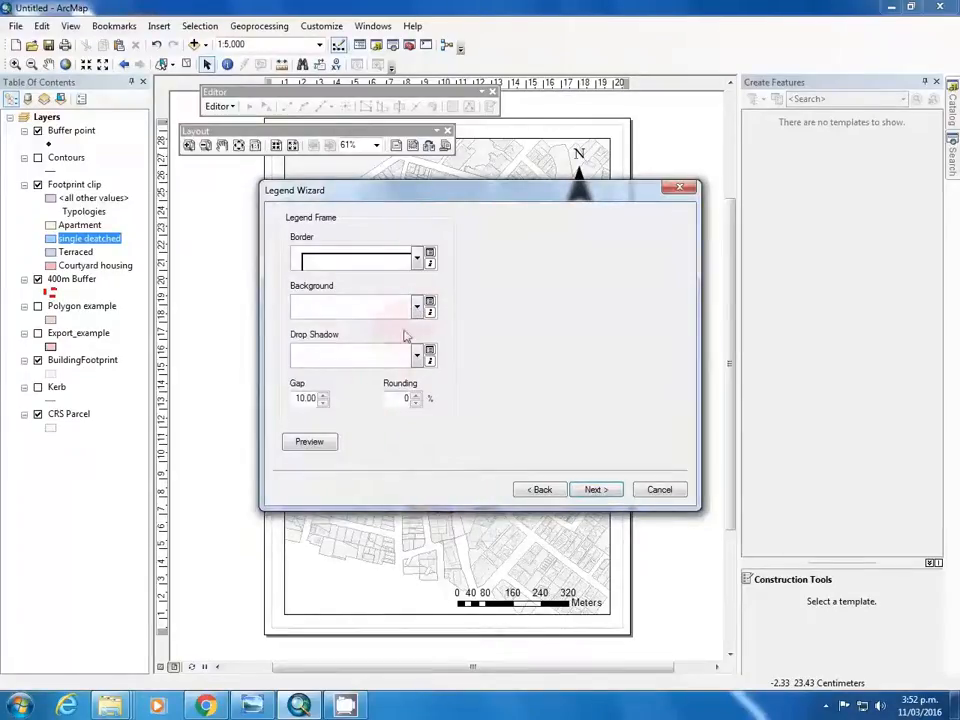
- Keep the White legend background and the default symbol patches, and complete the remaining legend settings to create the legend
{"action": "left_click", "coordinate": [415, 309]}
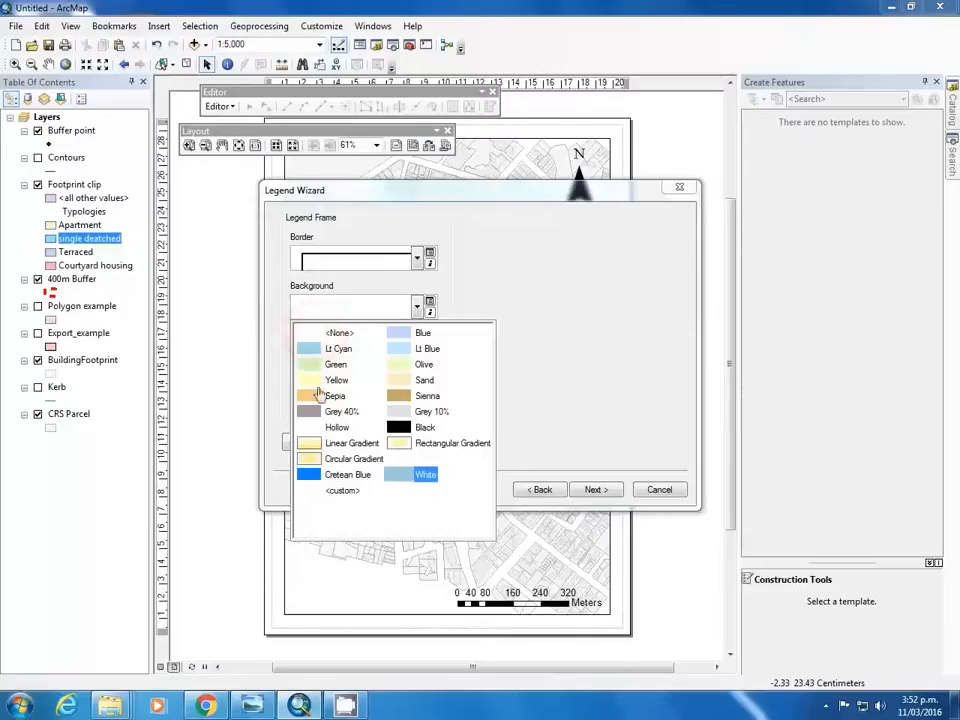
{"action": "left_click", "coordinate": [430, 476]}
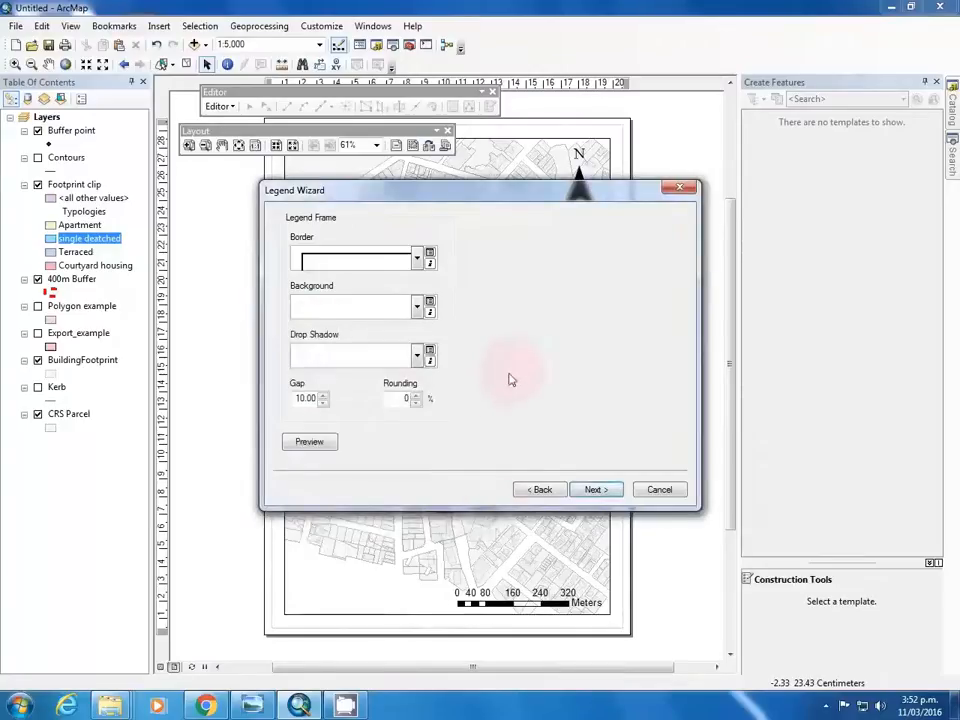
{"action": "left_click", "coordinate": [594, 489]}
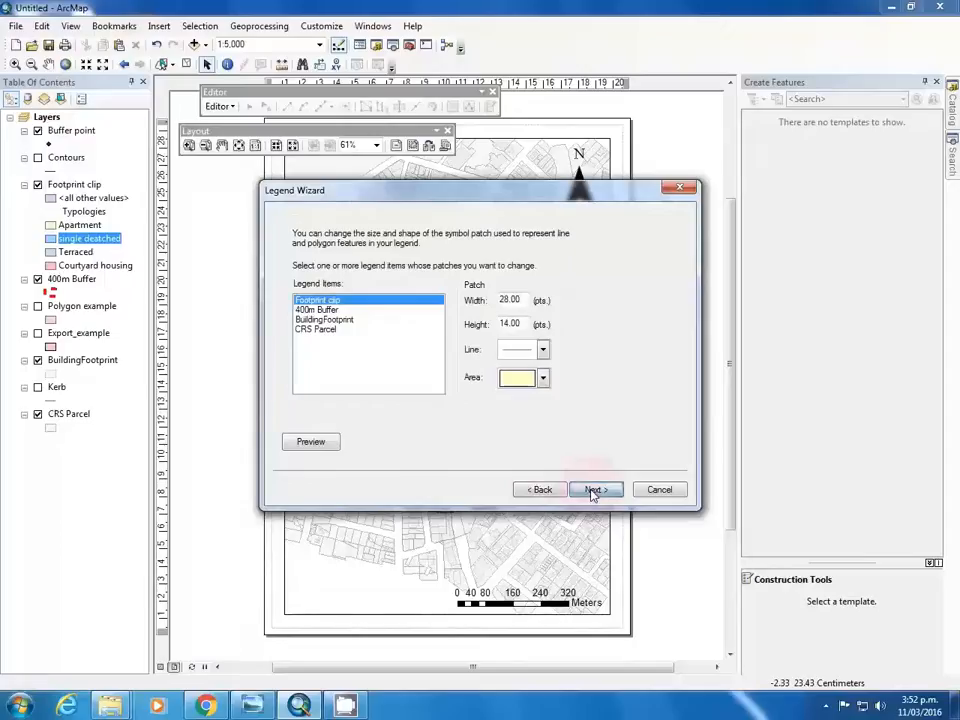
{"action": "left_click", "coordinate": [594, 490]}
{"action": "left_click", "coordinate": [596, 489]}
- Move the legend into the lower-left corner of the map frame, beside the scale bar
{"action": "left_click_drag", "start_coordinate": [484, 432], "coordinate": [428, 602]}
{"action": "left_click_drag", "start_coordinate": [372, 566], "coordinate": [376, 574]}
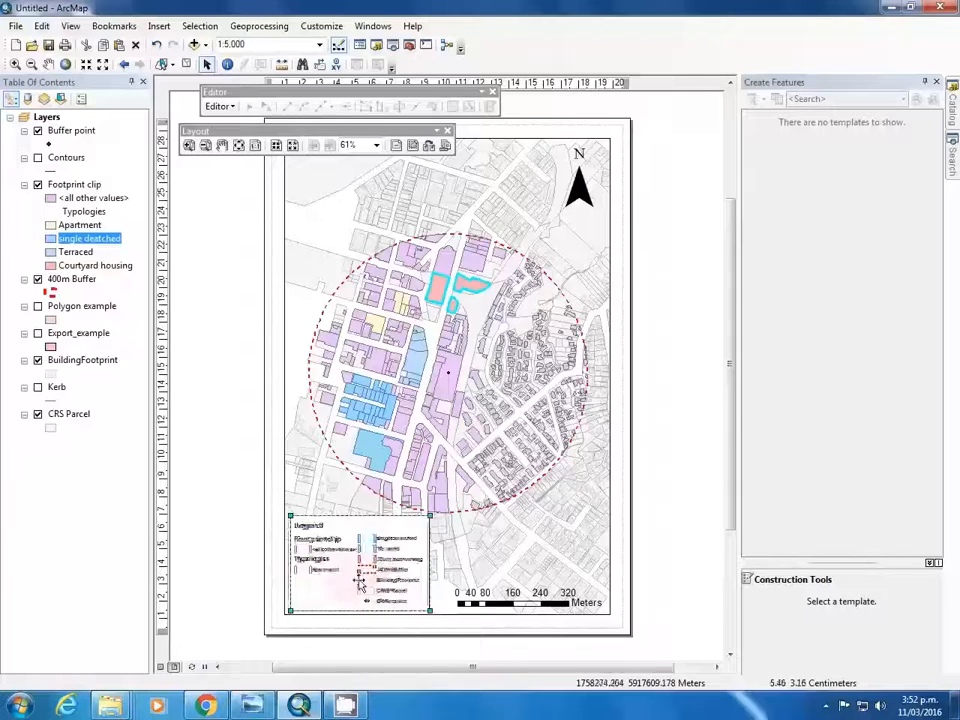
{"action": "scroll", "coordinate": [315, 587], "scroll_direction": "down", "scroll_amount": 2}
{"action": "scroll", "coordinate": [312, 584], "scroll_direction": "up", "scroll_amount": 3}
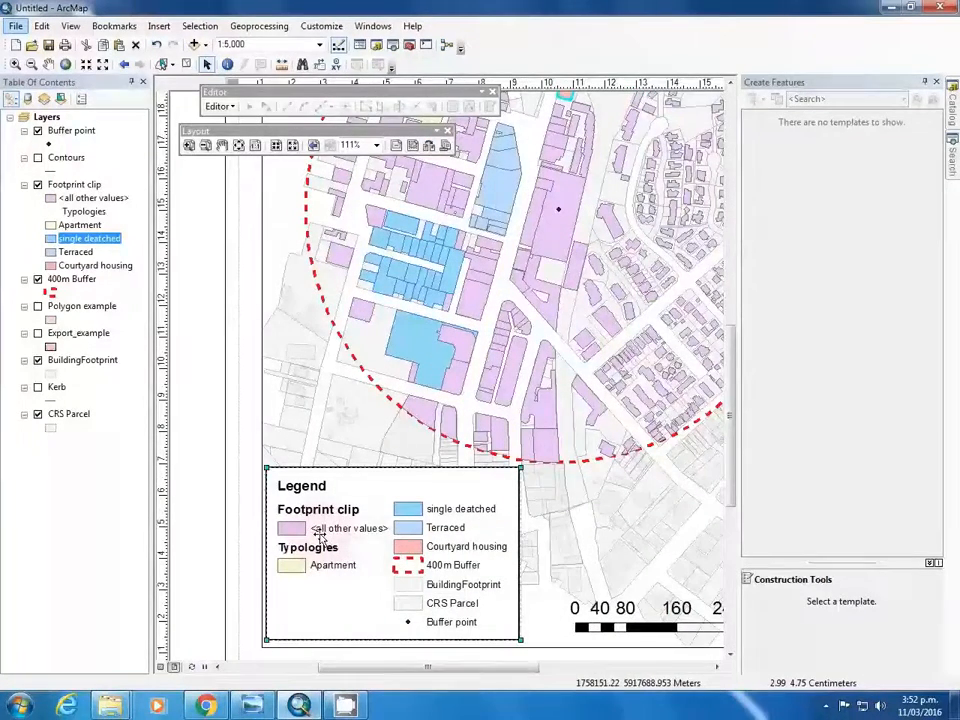
{"action": "right_click", "coordinate": [327, 537]}
{"action": "left_click", "coordinate": [340, 527]}
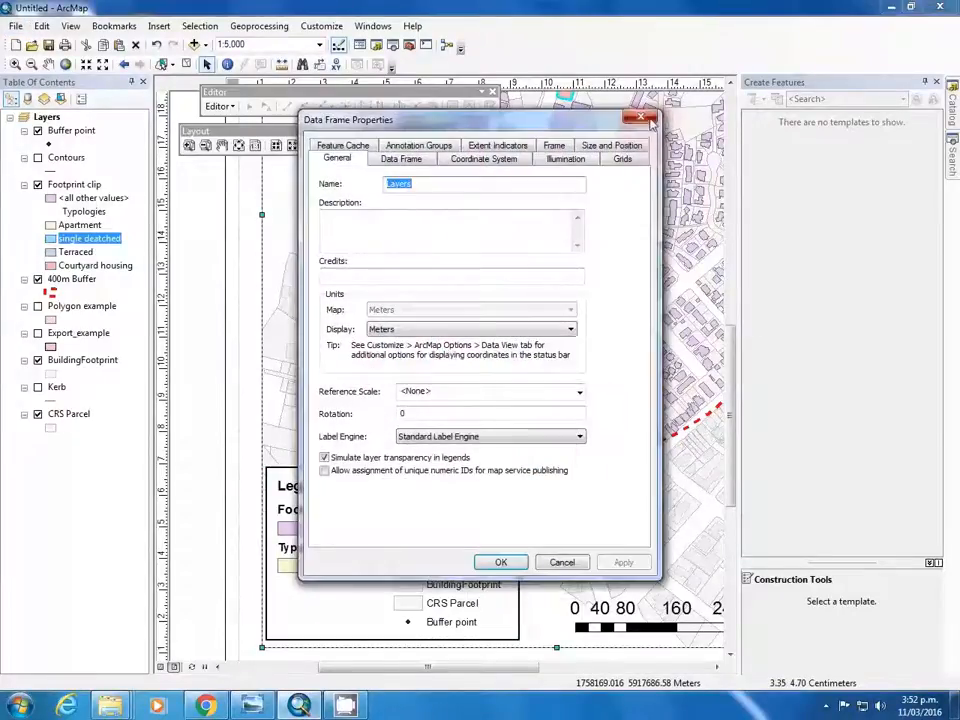
{"action": "left_click", "coordinate": [650, 122]}
- Open the legend's properties and review its item, layout, frame, and size and position settings with the legend kept in view
{"action": "double_click", "coordinate": [390, 572]}
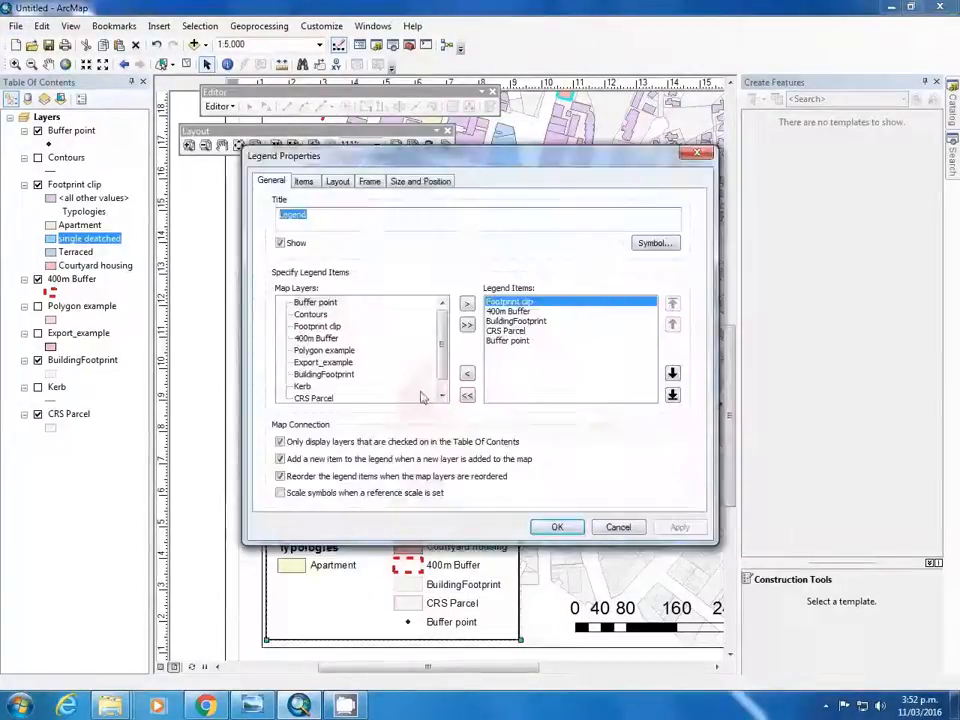
{"action": "left_click", "coordinate": [305, 183]}
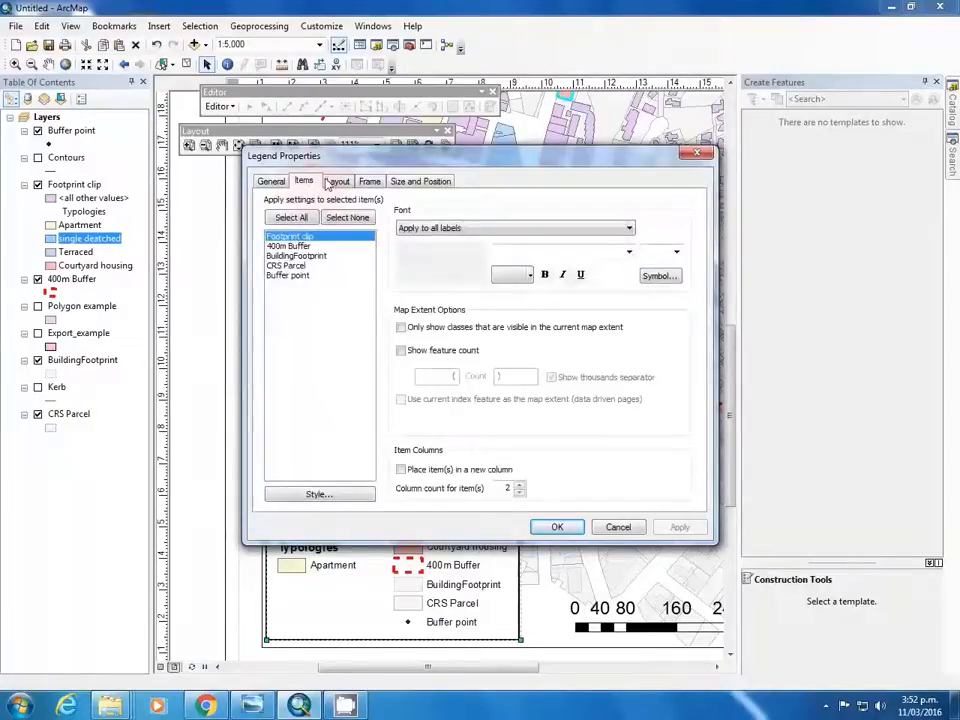
{"action": "left_click", "coordinate": [337, 182]}
{"action": "left_click", "coordinate": [369, 181]}
{"action": "left_click", "coordinate": [420, 181]}
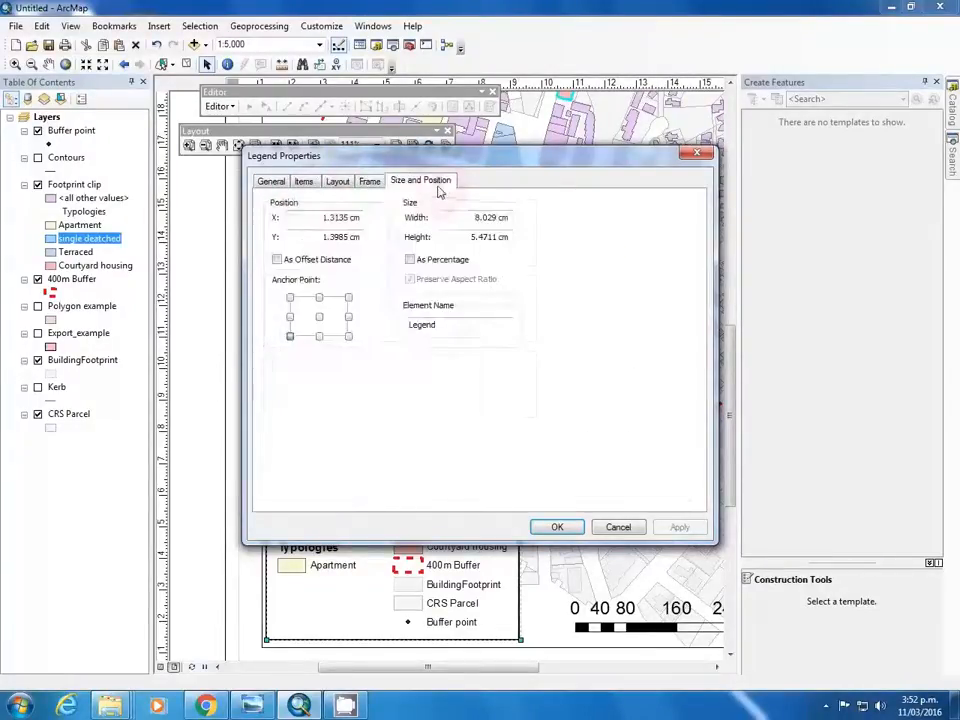
{"action": "left_click", "coordinate": [304, 181]}
{"action": "left_click", "coordinate": [291, 246]}
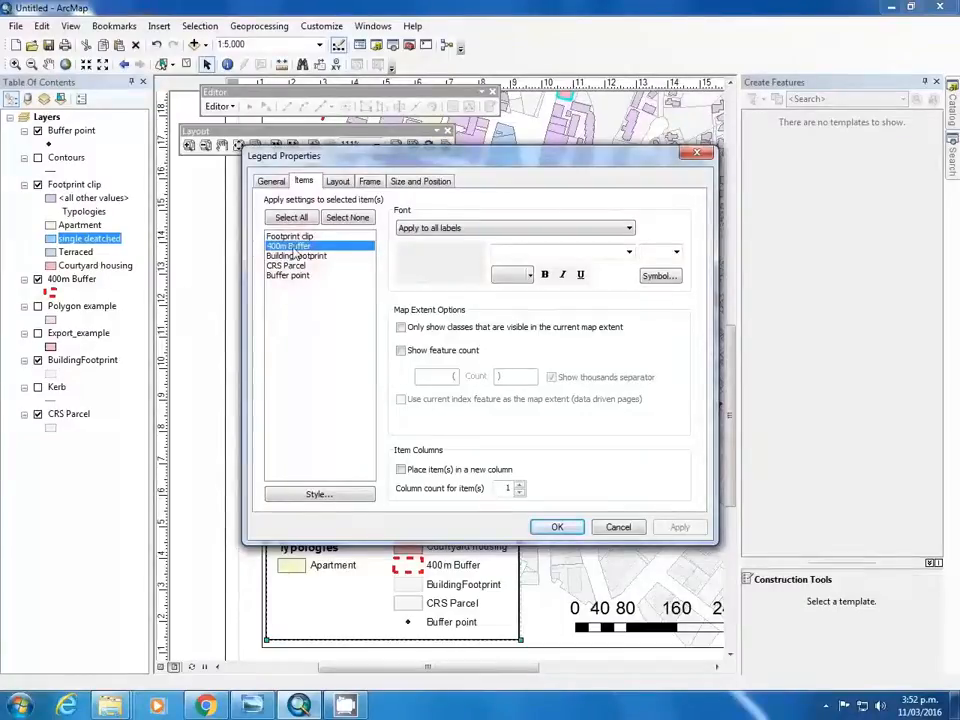
{"action": "left_click_drag", "start_coordinate": [360, 156], "coordinate": [582, 155]}
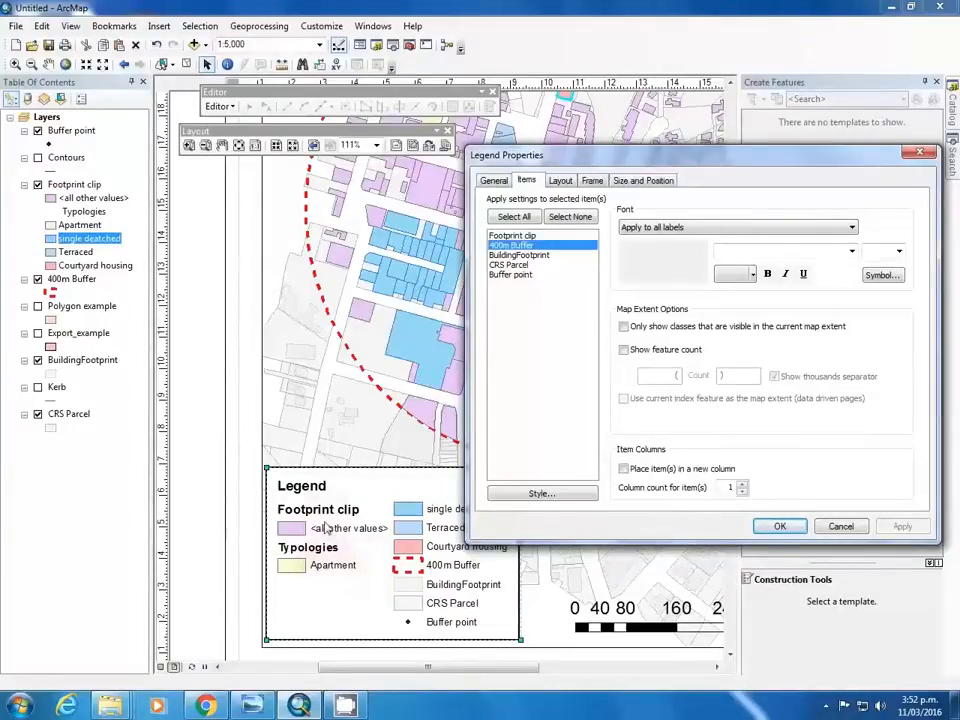
- Hide the layer name of the Footprint clip legend item and apply the change
{"action": "left_click", "coordinate": [528, 236]}
{"action": "double_click", "coordinate": [528, 236]}
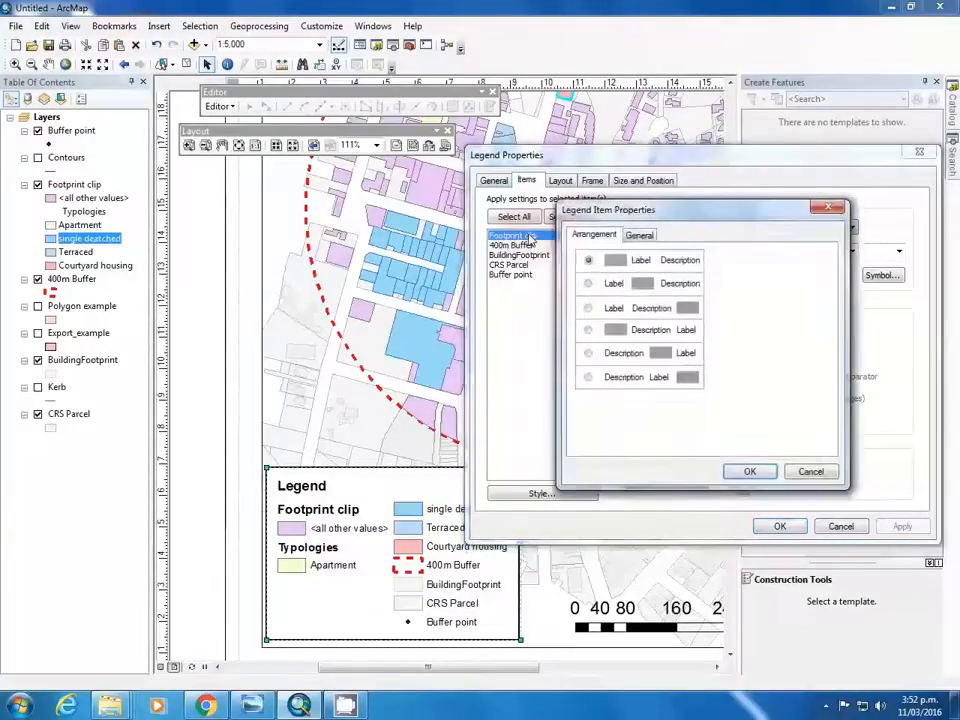
{"action": "left_click", "coordinate": [641, 236]}
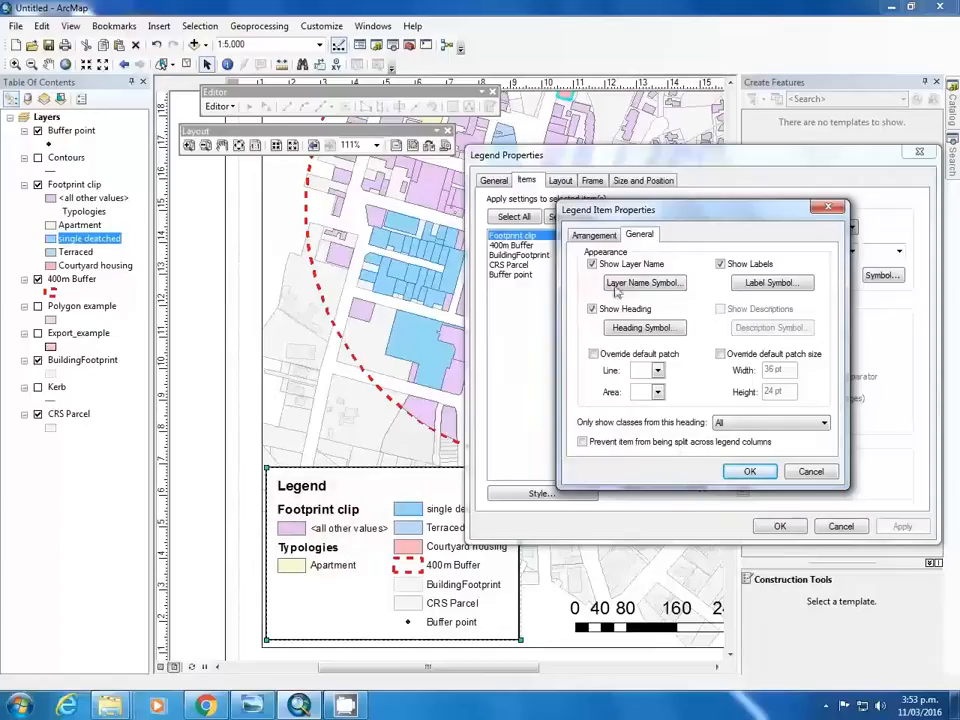
{"action": "left_click", "coordinate": [622, 265]}
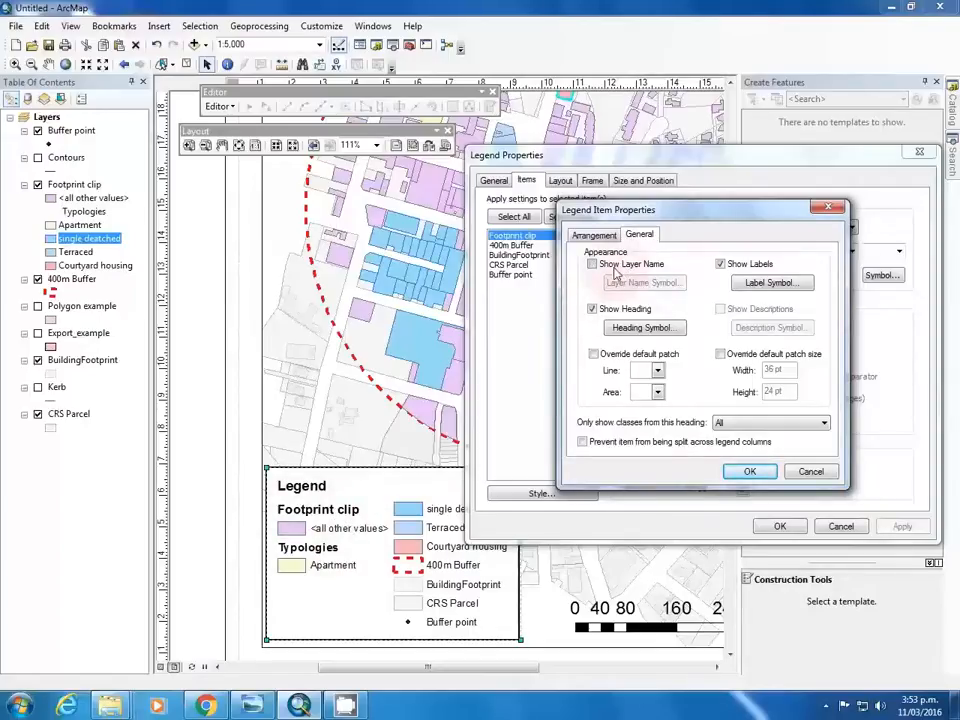
{"action": "left_click", "coordinate": [742, 472]}
{"action": "left_click", "coordinate": [895, 527]}
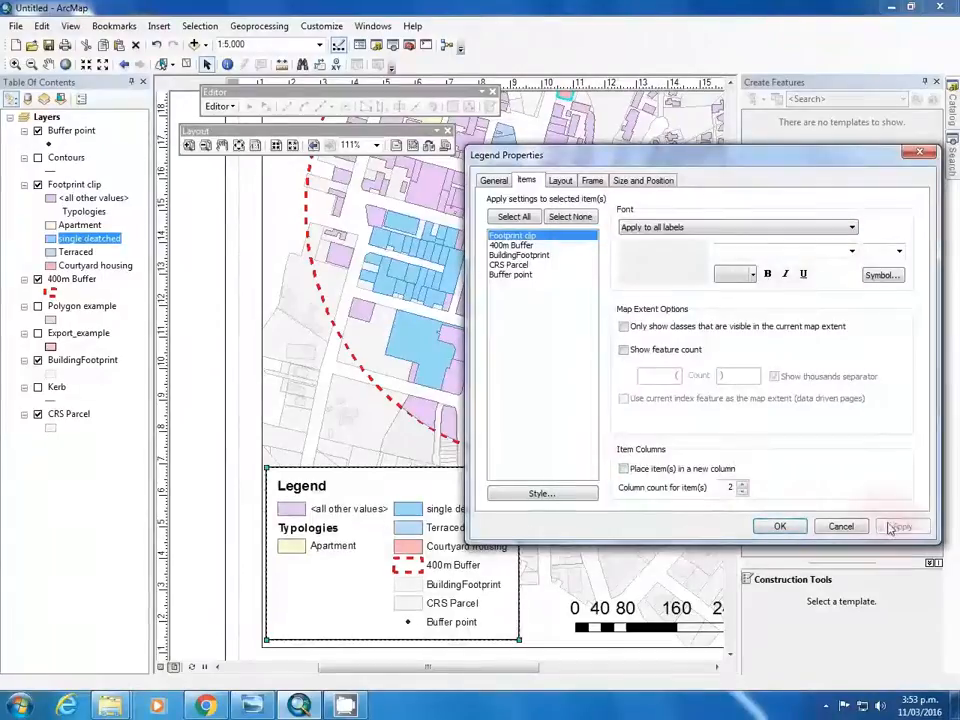
- Check the heading and appearance options of the Footprint clip legend item, leaving them as they are
{"action": "double_click", "coordinate": [528, 238]}
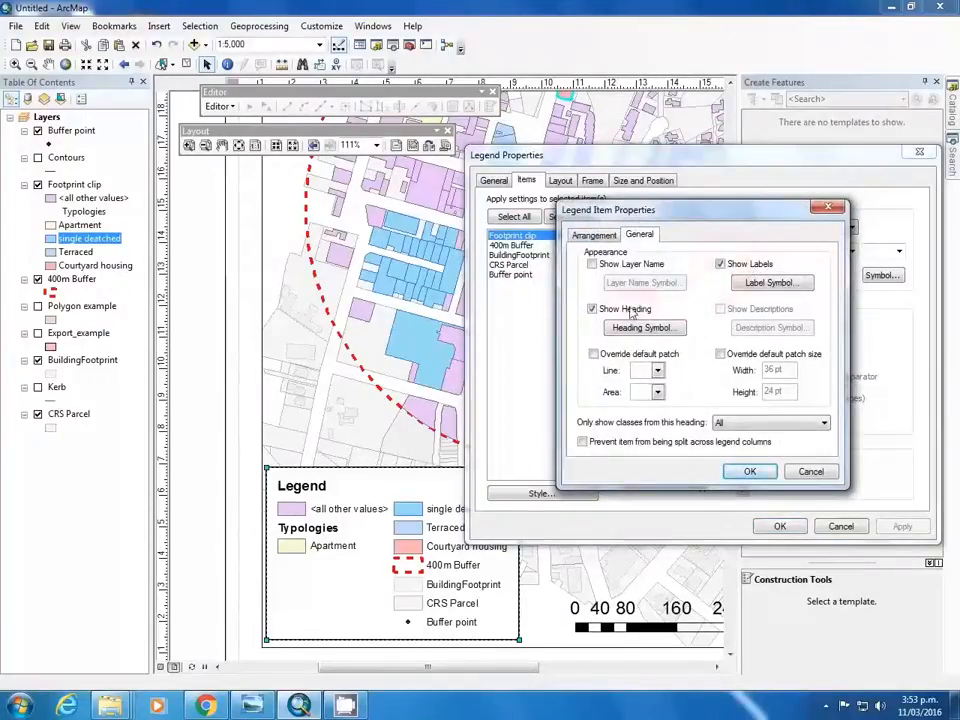
{"action": "left_click", "coordinate": [811, 472]}
{"action": "left_click", "coordinate": [840, 526]}
{"action": "scroll", "coordinate": [483, 436], "scroll_direction": "up", "scroll_amount": 3}
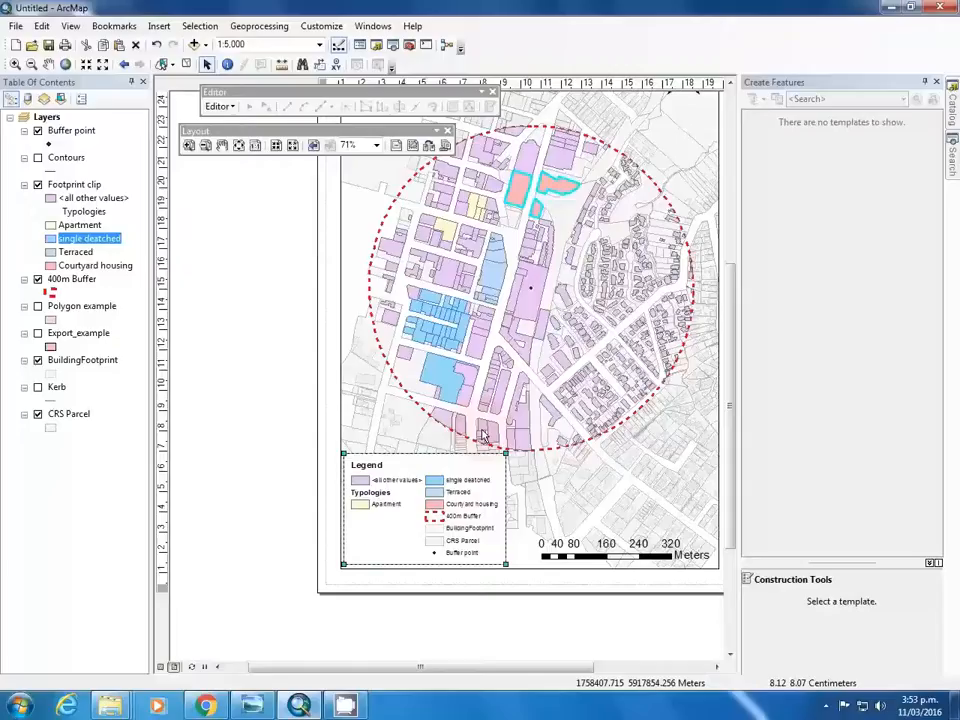
{"action": "right_click", "coordinate": [403, 271]}
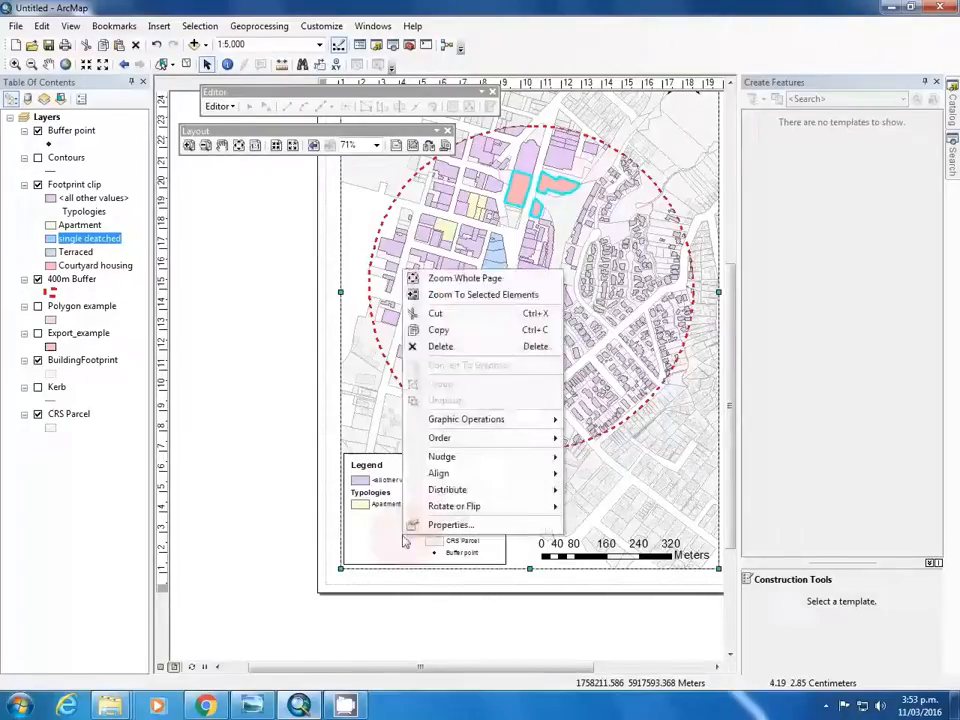
{"action": "left_click", "coordinate": [450, 525]}
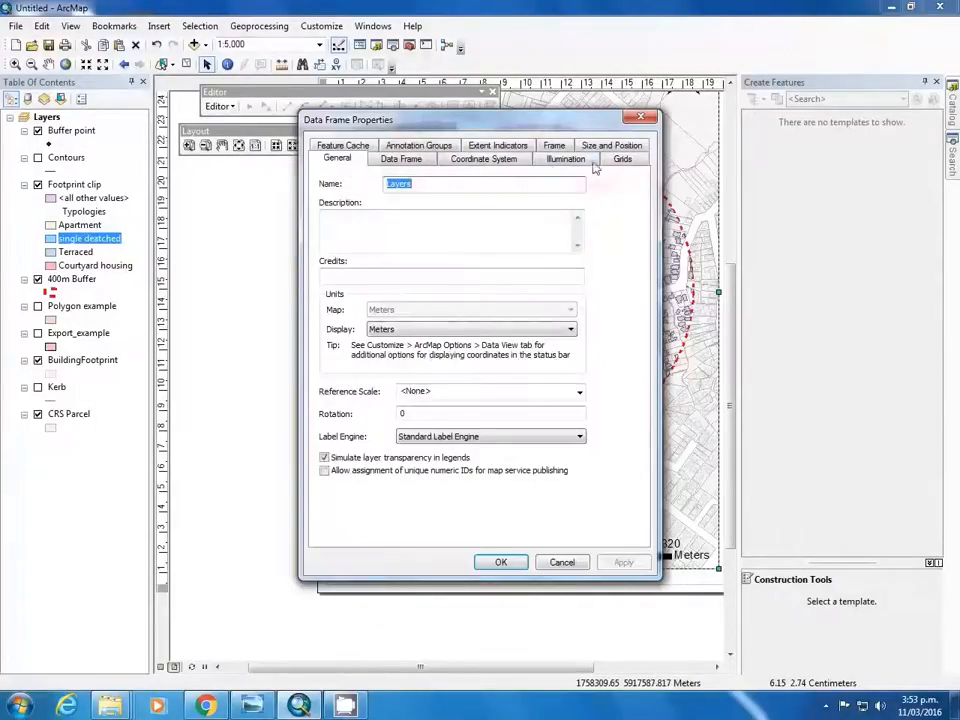
{"action": "left_click", "coordinate": [641, 119]}
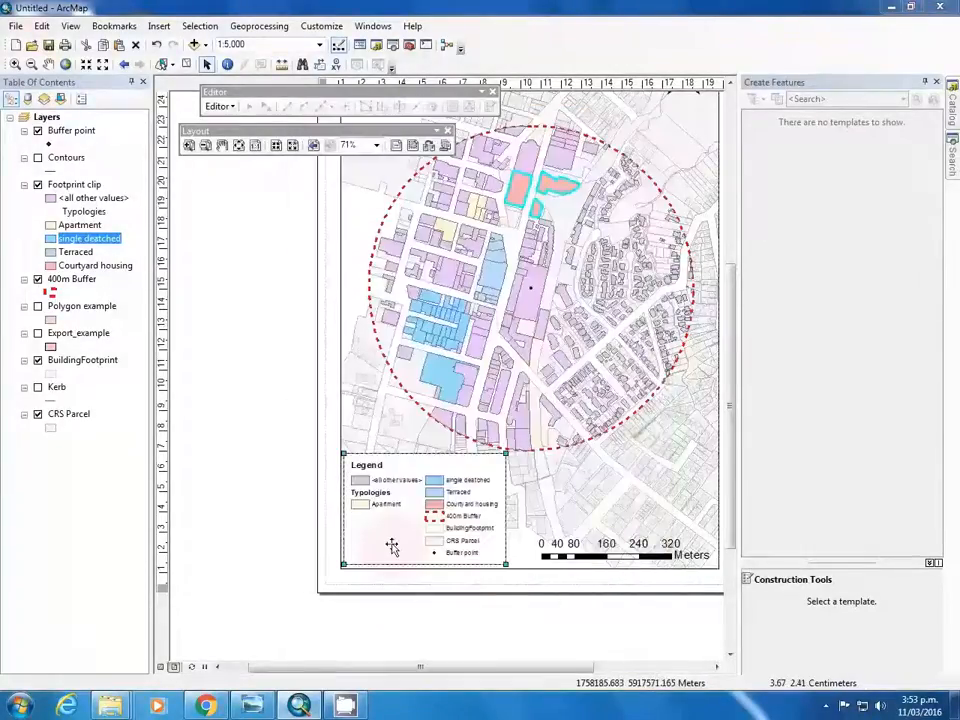
{"action": "double_click", "coordinate": [392, 547]}
{"action": "left_click", "coordinate": [617, 526]}
- Open the frame settings in the legend's properties
{"action": "right_click", "coordinate": [408, 497]}
{"action": "left_click", "coordinate": [465, 485]}
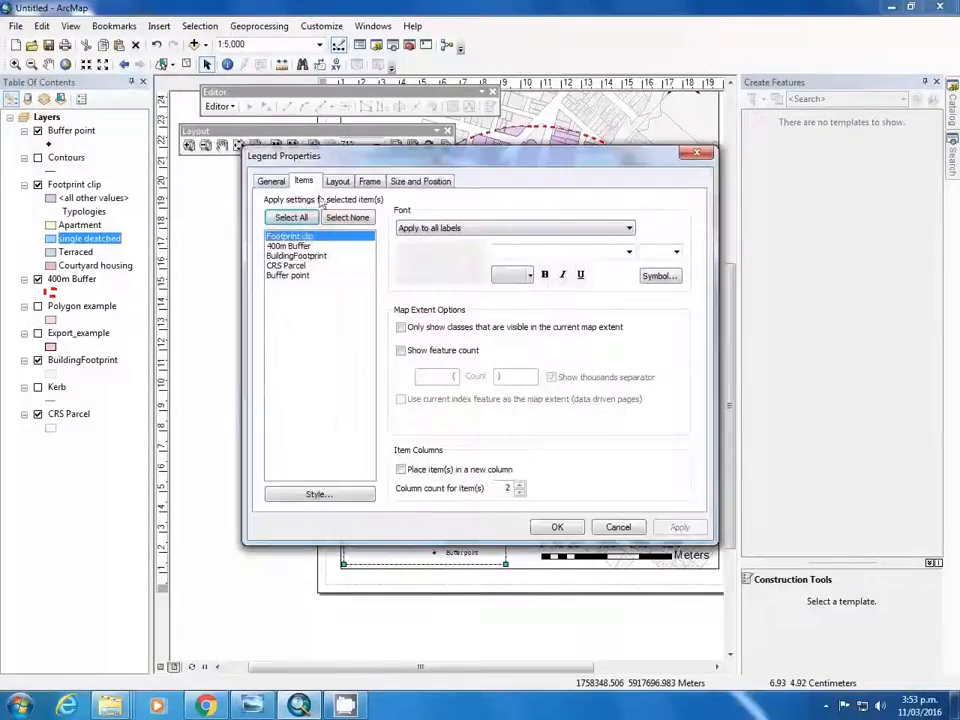
{"action": "left_click", "coordinate": [337, 182]}
{"action": "left_click", "coordinate": [369, 182]}
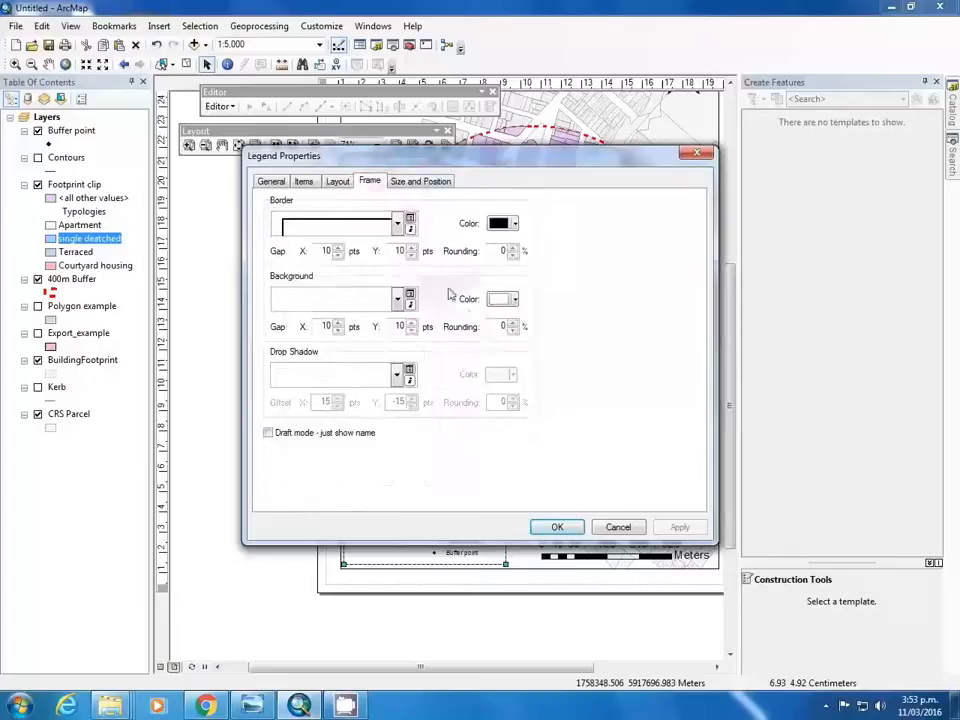
- Try a custom legend background in white (RGB 255, 255, 255), and a Hollow background recolored white
{"action": "left_click", "coordinate": [503, 299]}
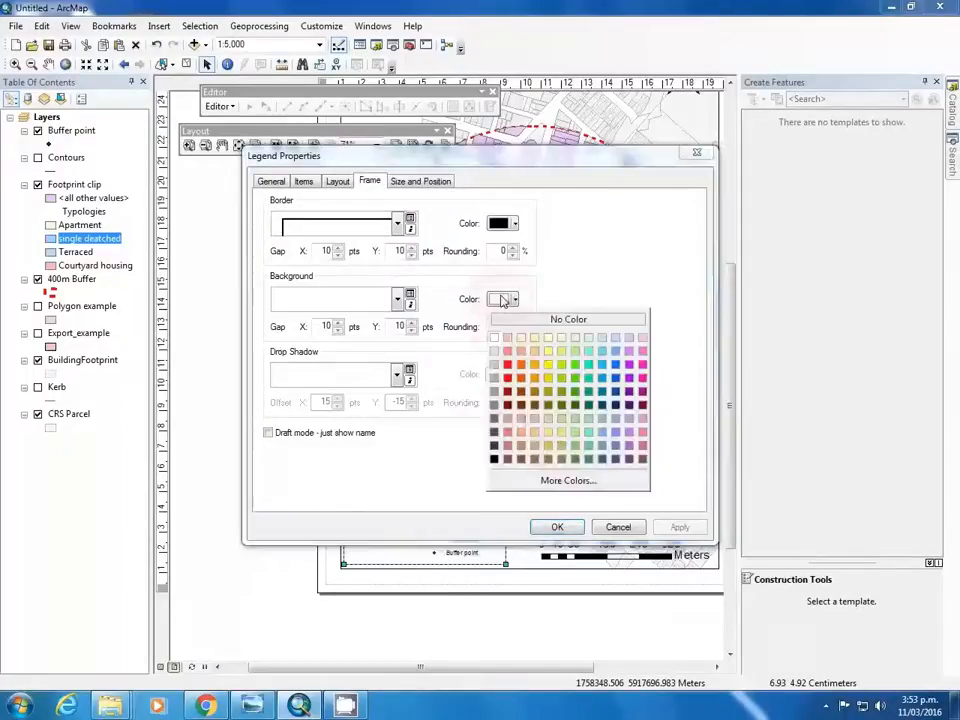
{"action": "left_click", "coordinate": [571, 484]}
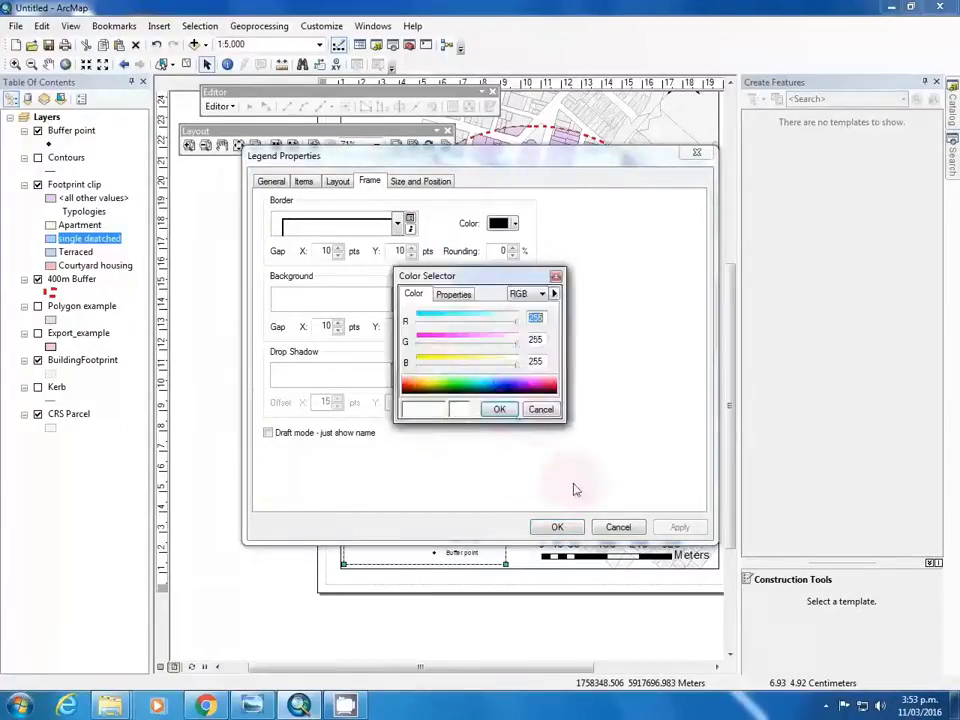
{"action": "left_click", "coordinate": [497, 407]}
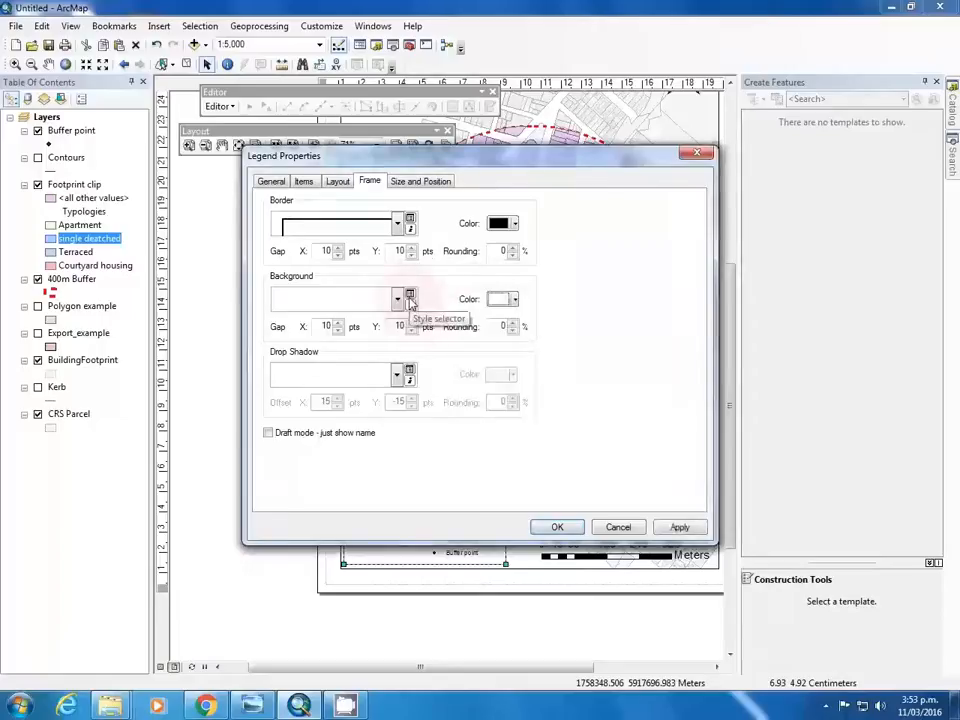
{"action": "left_click", "coordinate": [397, 300]}
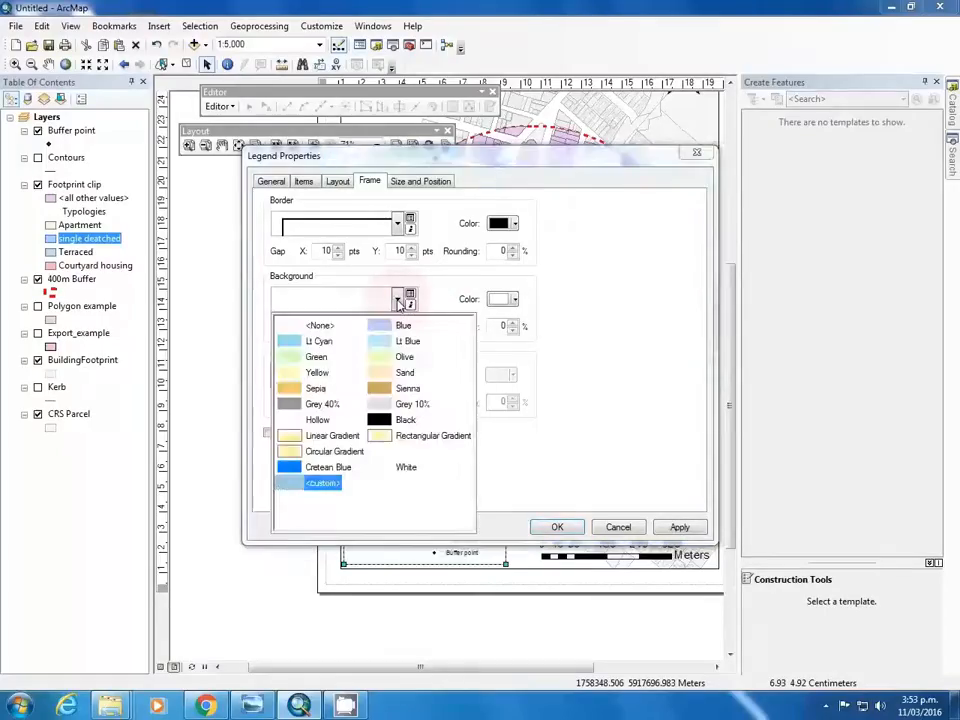
{"action": "left_click", "coordinate": [326, 488]}
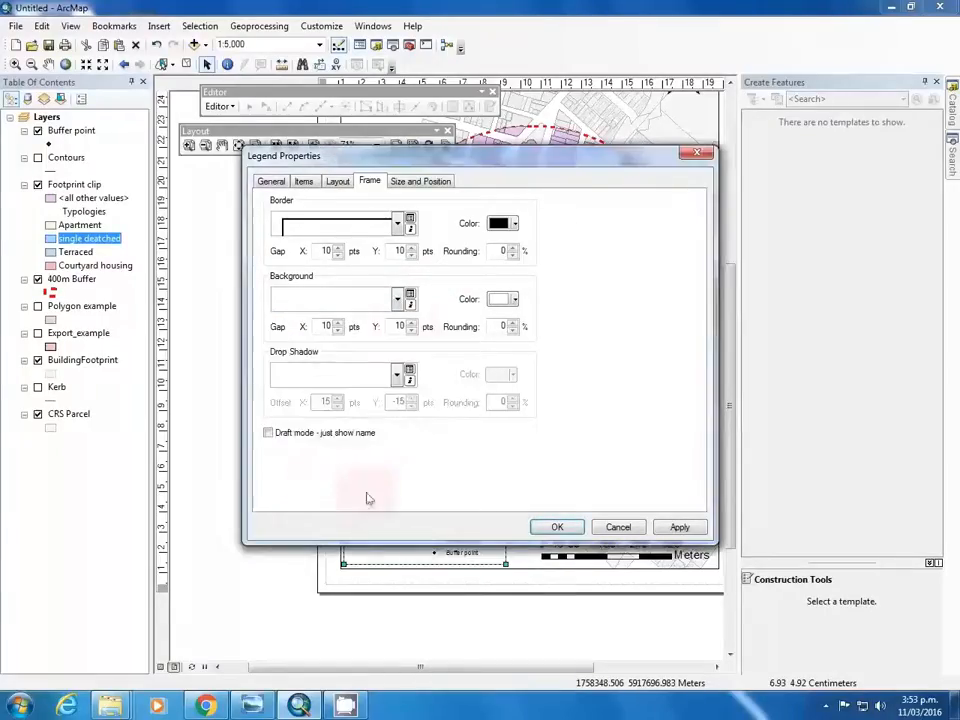
{"action": "left_click", "coordinate": [397, 300]}
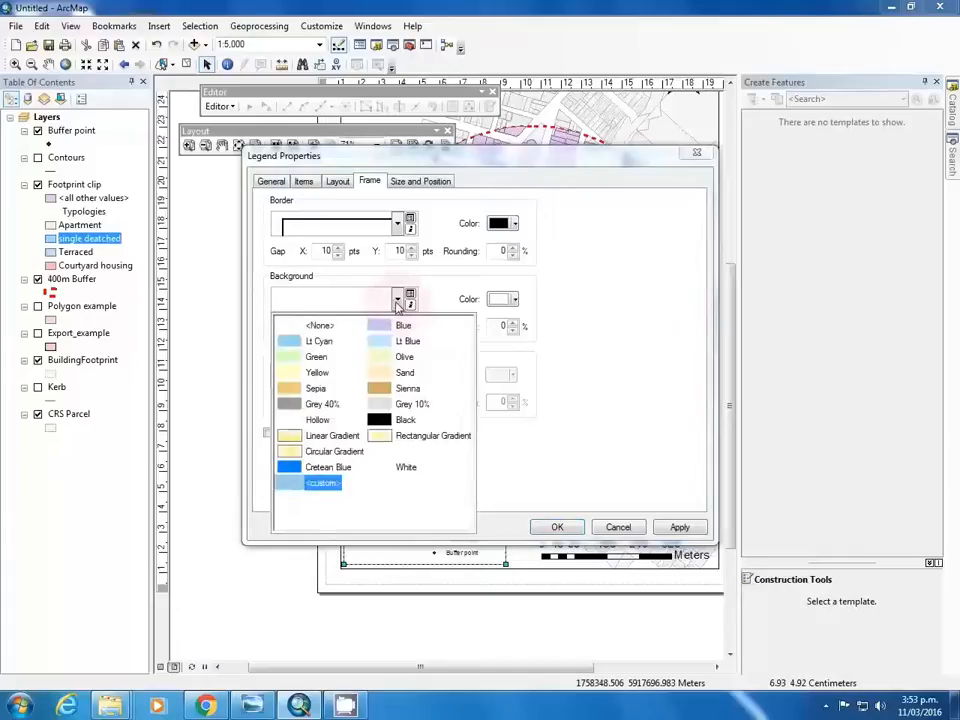
{"action": "left_click", "coordinate": [326, 421]}
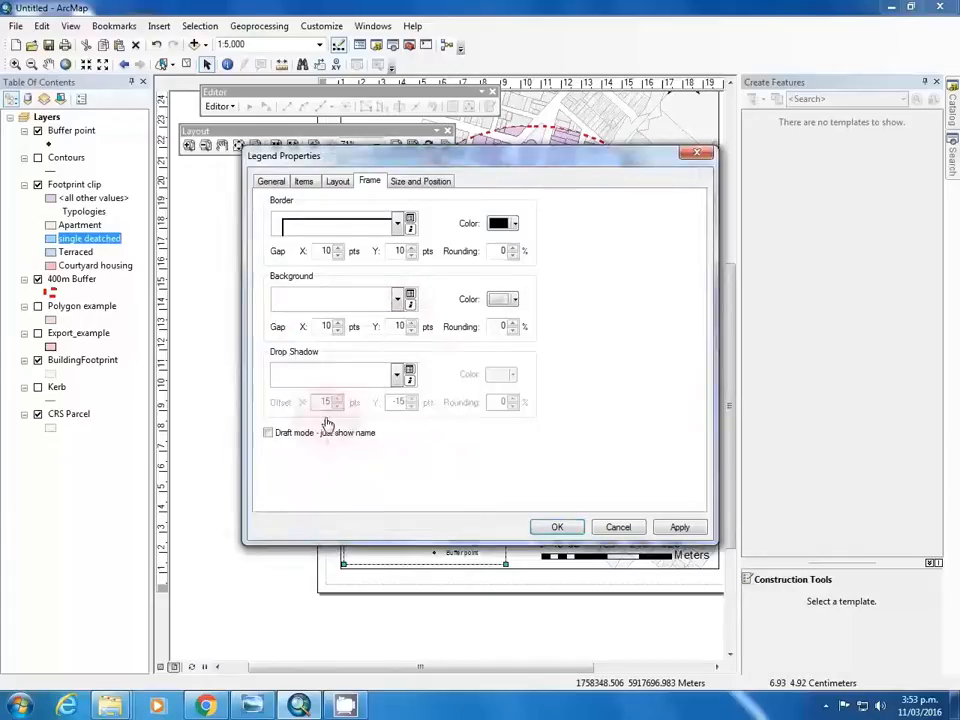
{"action": "left_click", "coordinate": [513, 301]}
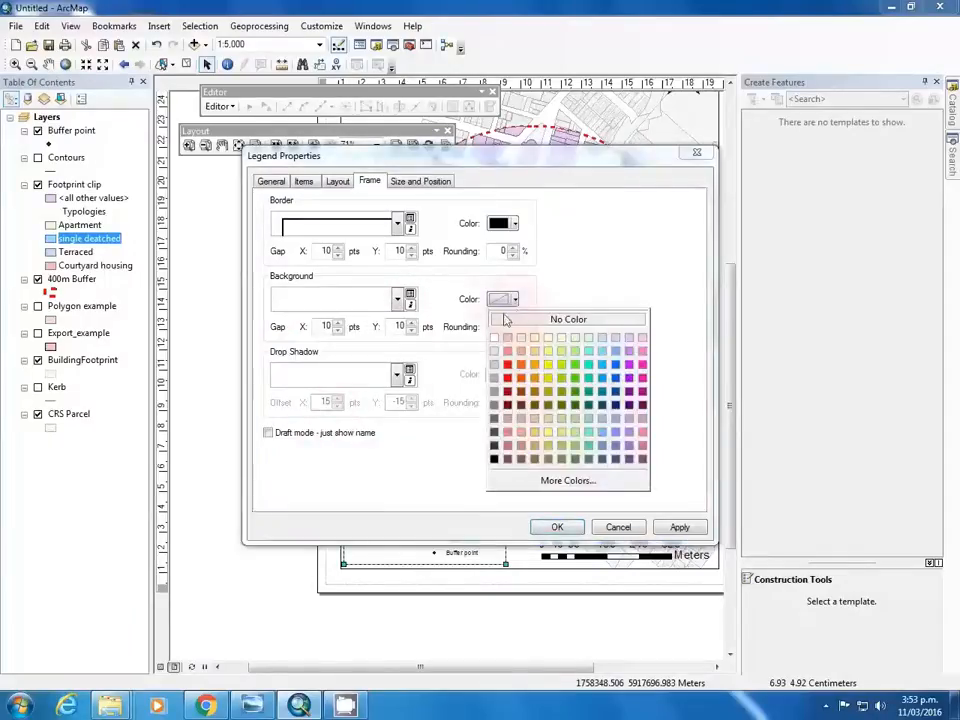
{"action": "left_click", "coordinate": [494, 338]}
{"action": "left_click", "coordinate": [503, 299]}
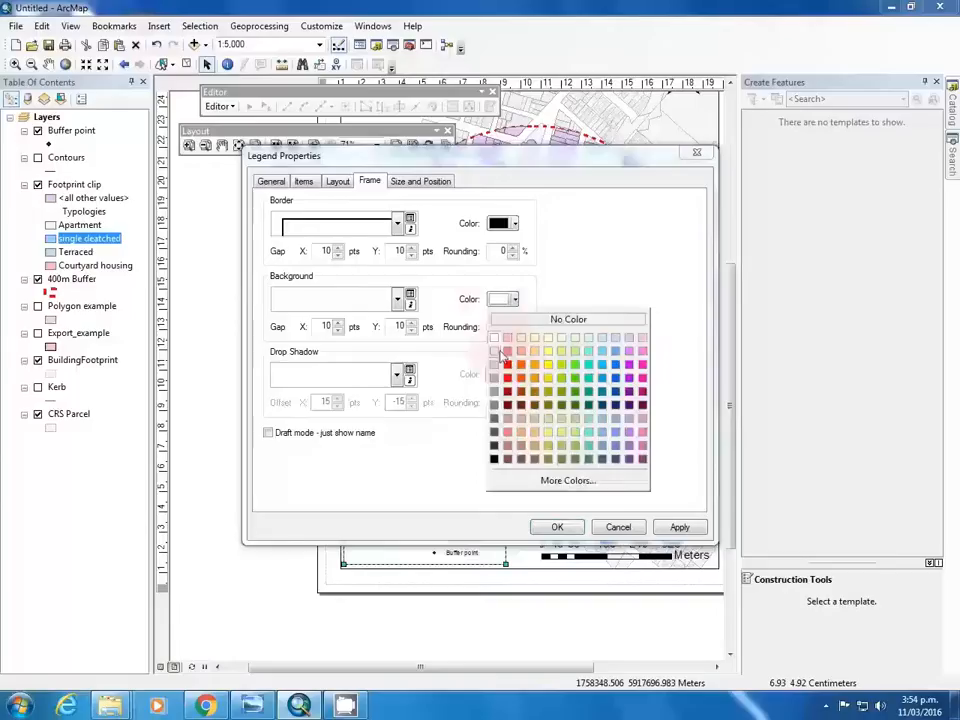
- Set the legend background to Hollow and accept the frame settings
{"action": "left_click", "coordinate": [397, 305]}
{"action": "left_click", "coordinate": [397, 301]}
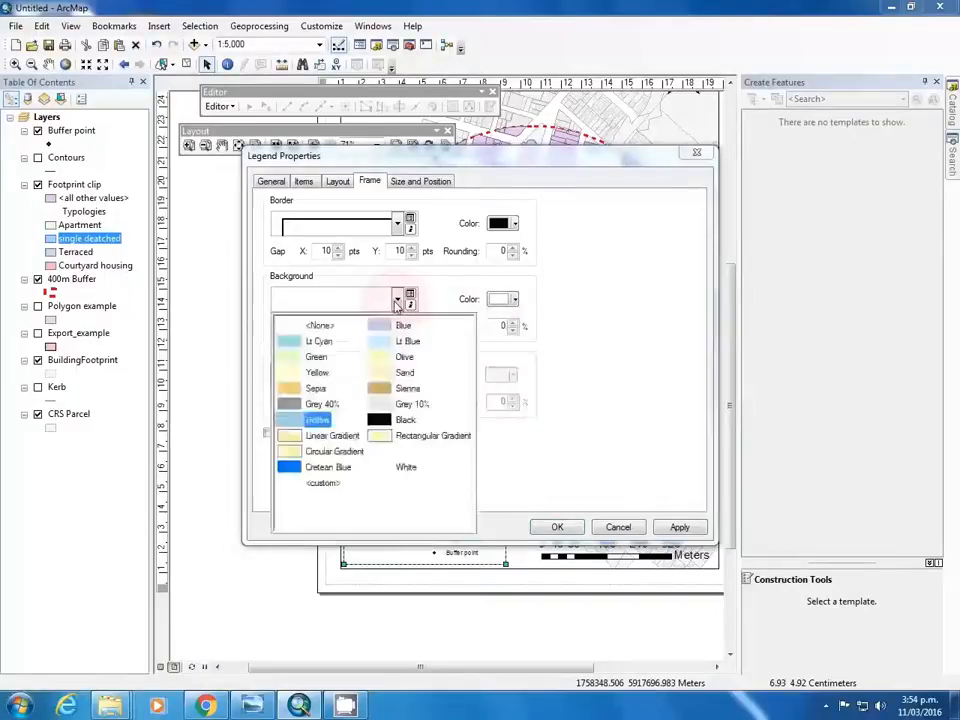
{"action": "left_click", "coordinate": [316, 421]}
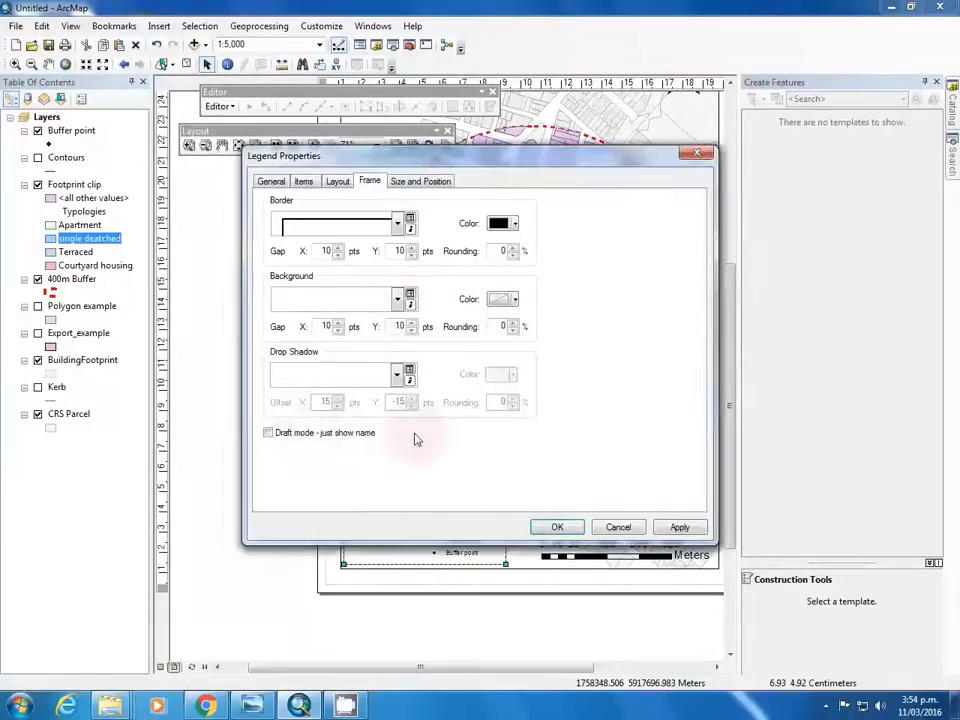
{"action": "left_click", "coordinate": [555, 526]}
- Reopen the legend's frame settings and set the background color to white, then accept the change
{"action": "scroll", "coordinate": [533, 528], "scroll_direction": "down", "scroll_amount": 4}
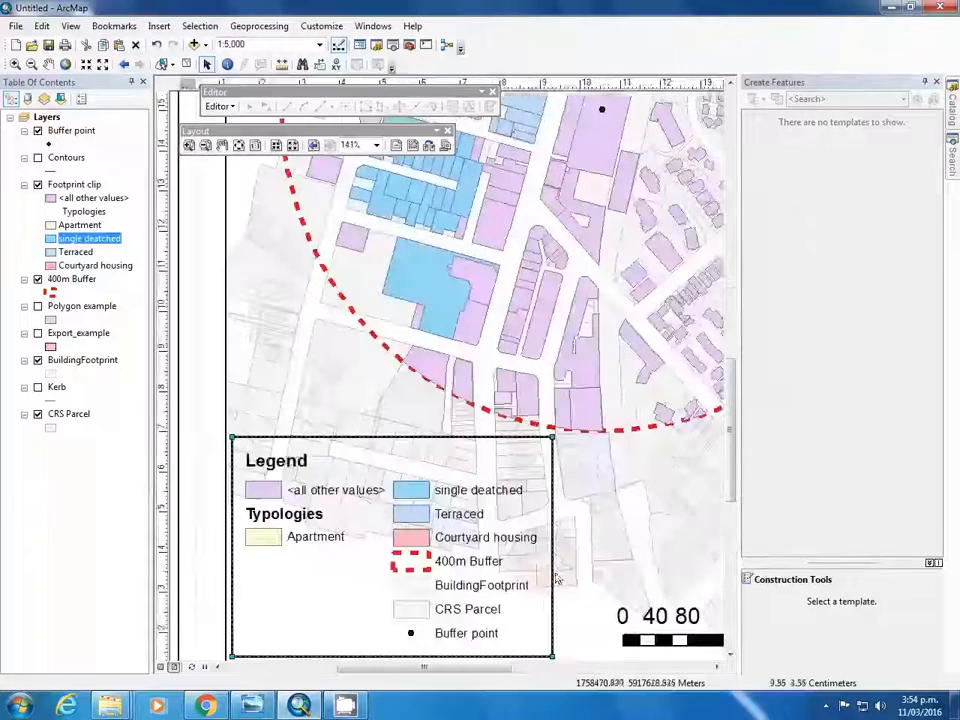
{"action": "scroll", "coordinate": [497, 540], "scroll_direction": "up", "scroll_amount": 2}
{"action": "right_click", "coordinate": [480, 545]}
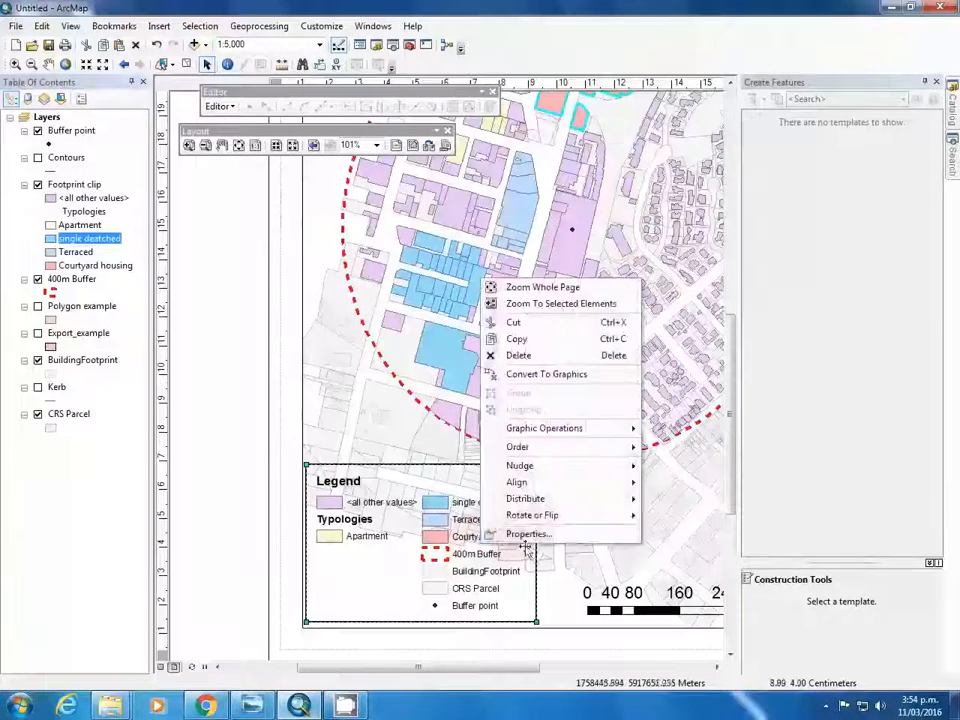
{"action": "left_click", "coordinate": [522, 531]}
{"action": "left_click", "coordinate": [507, 299]}
{"action": "left_click", "coordinate": [493, 345]}
{"action": "left_click", "coordinate": [557, 526]}
{"action": "scroll", "coordinate": [568, 533], "scroll_direction": "up", "scroll_amount": 2}
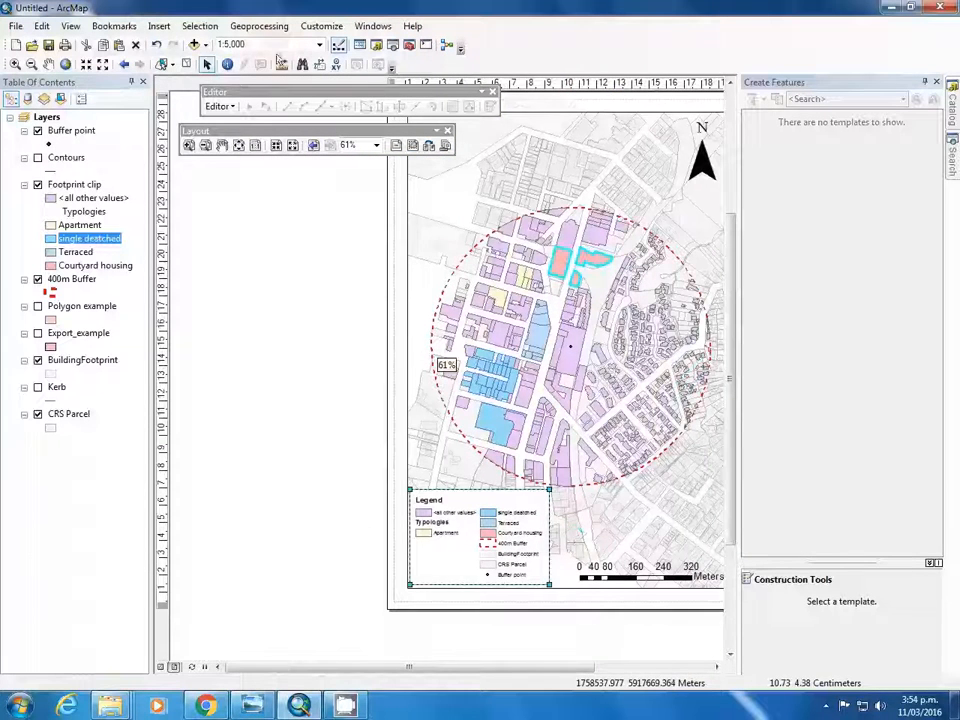
- Insert the map title "Arcmap Tutorial" on the layout page
{"action": "left_click", "coordinate": [159, 26]}
{"action": "left_click", "coordinate": [175, 60]}
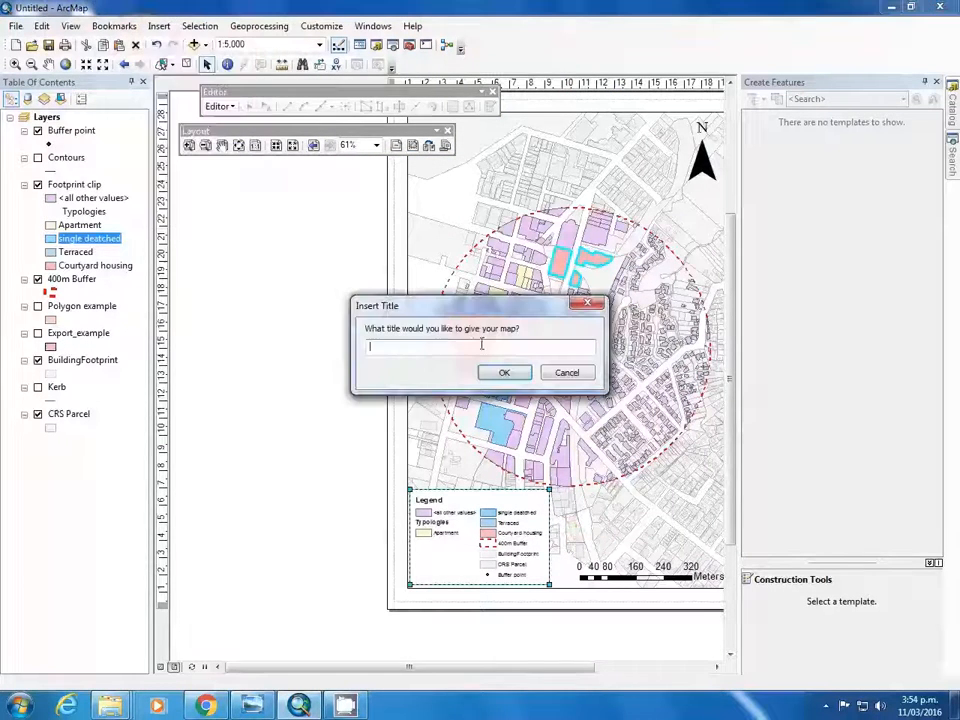
{"action": "type", "text": "Arcmap Tutorial"}
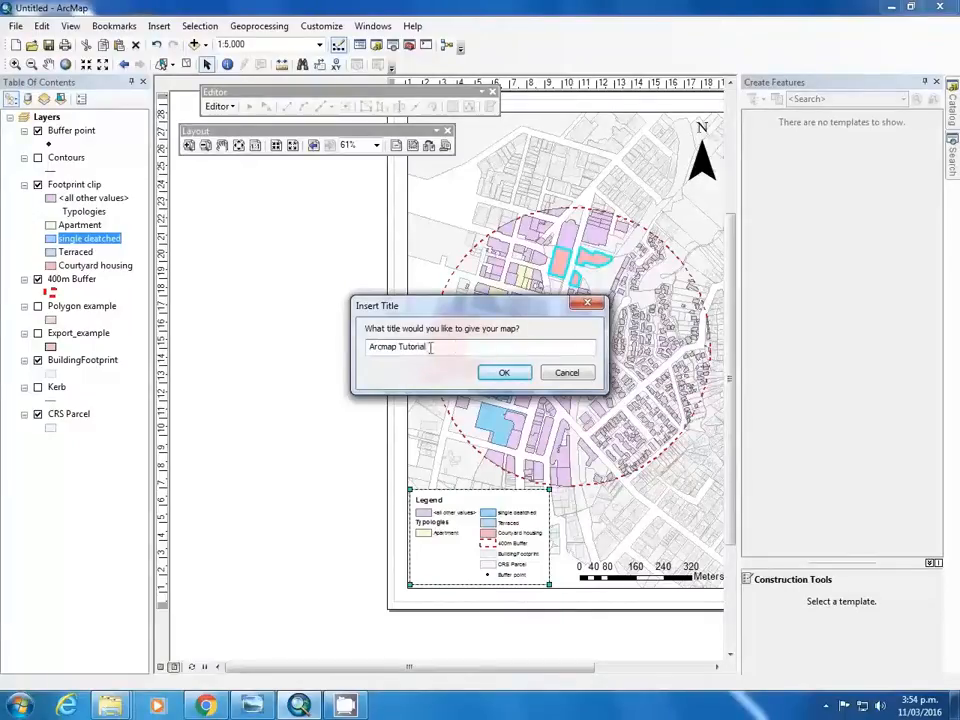
{"action": "left_click", "coordinate": [500, 372]}
{"action": "scroll", "coordinate": [505, 213], "scroll_direction": "up", "scroll_amount": 2}
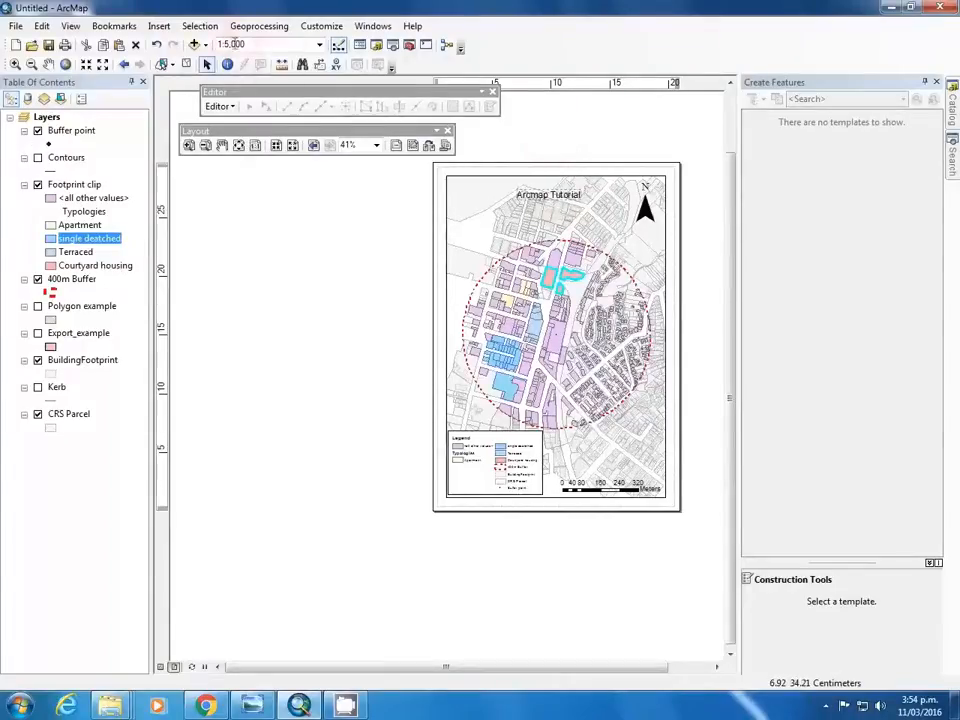
- Clear the selected features so the courtyard housing footprints lose their selection highlight
{"action": "left_click", "coordinate": [200, 26]}
{"action": "left_click", "coordinate": [240, 144]}
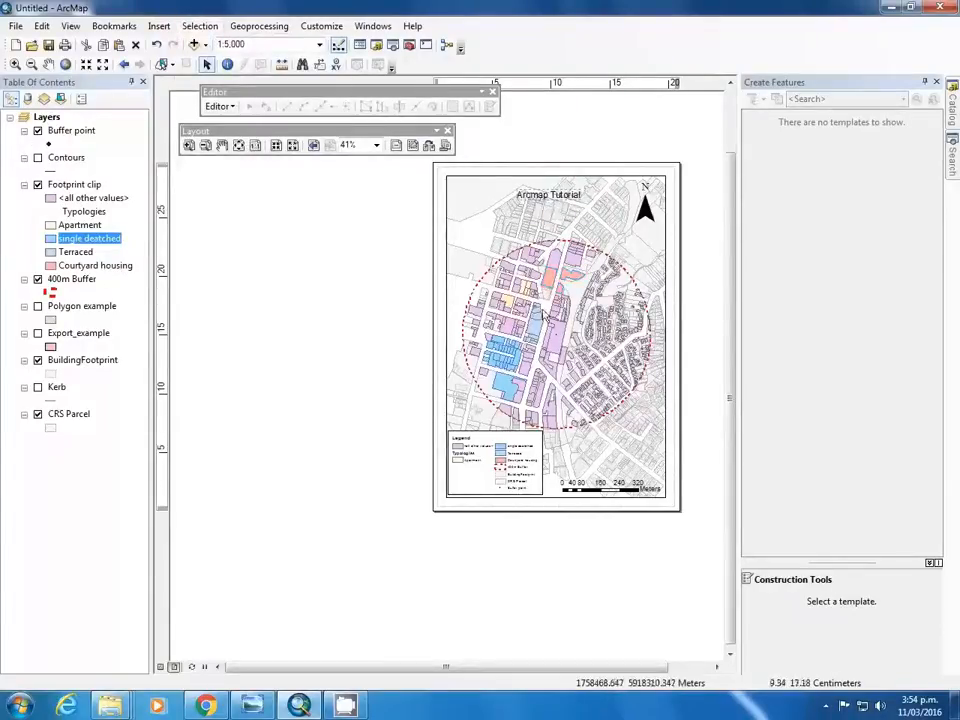
{"action": "scroll", "coordinate": [606, 340], "scroll_direction": "down", "scroll_amount": 2}
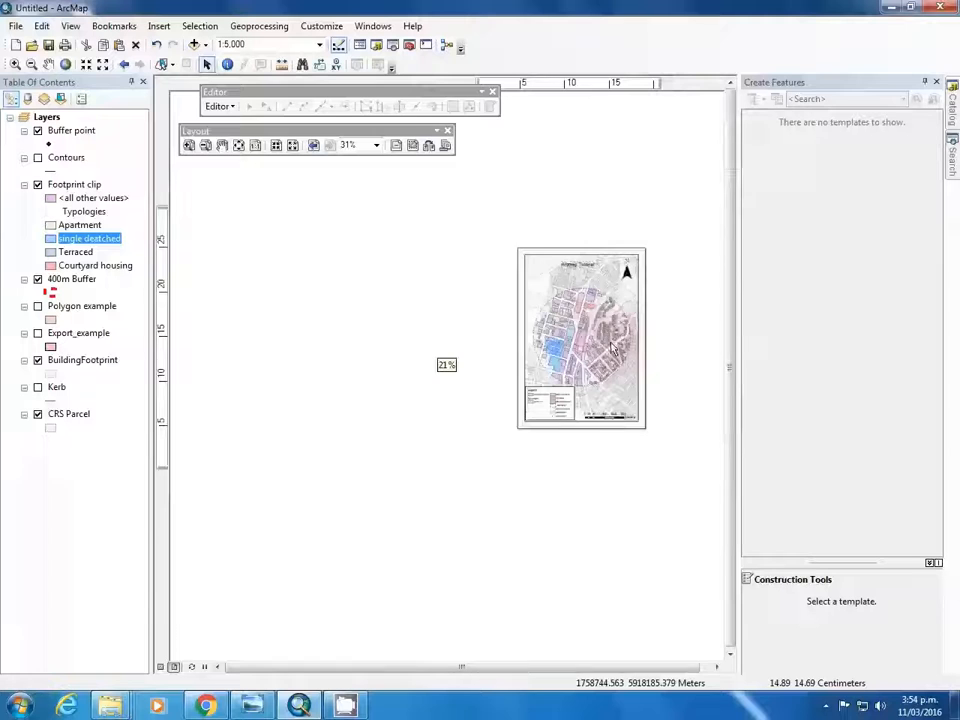
{"action": "scroll", "coordinate": [610, 345], "scroll_direction": "up", "scroll_amount": 3}
{"action": "scroll", "coordinate": [555, 233], "scroll_direction": "up", "scroll_amount": 4}
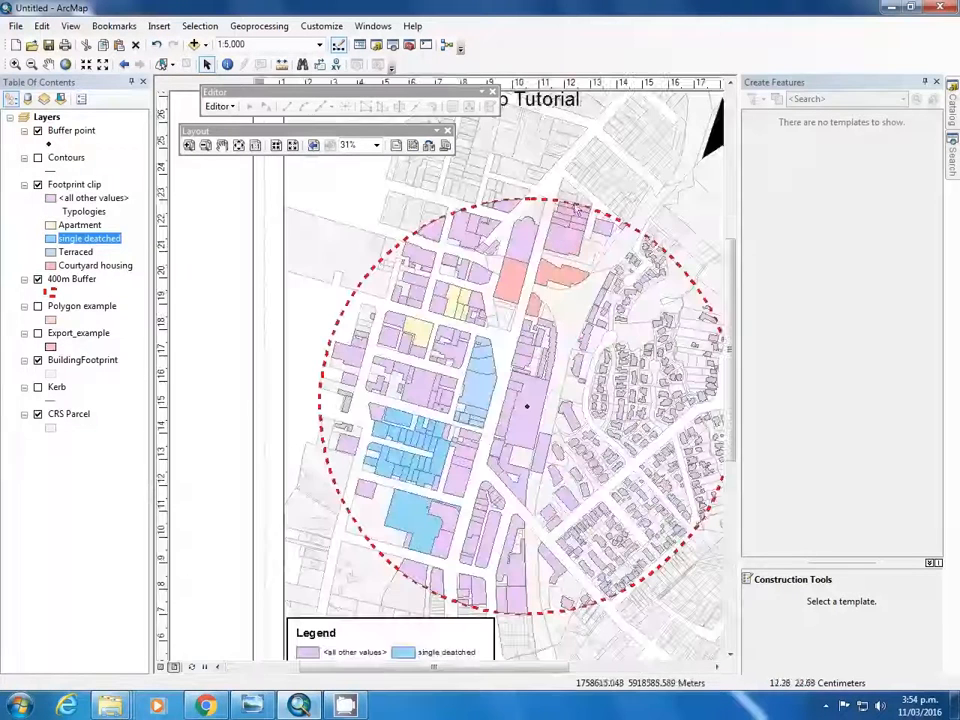
{"action": "scroll", "coordinate": [664, 533], "scroll_direction": "down", "scroll_amount": 1}
{"action": "scroll", "coordinate": [664, 533], "scroll_direction": "down", "scroll_amount": 1}
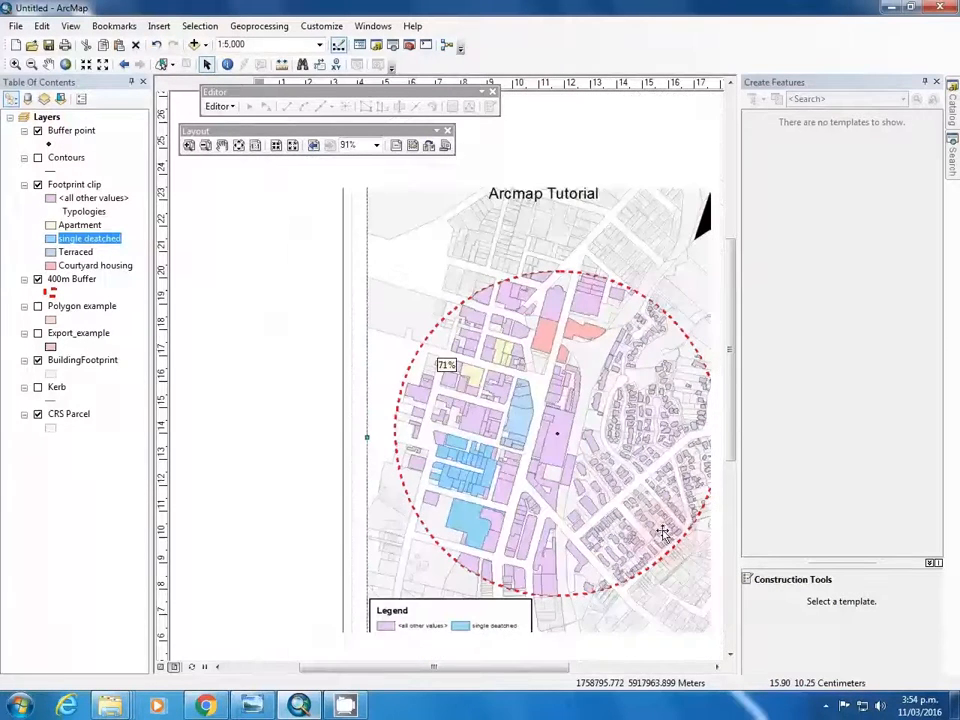
{"action": "scroll", "coordinate": [664, 533], "scroll_direction": "down", "scroll_amount": 1}
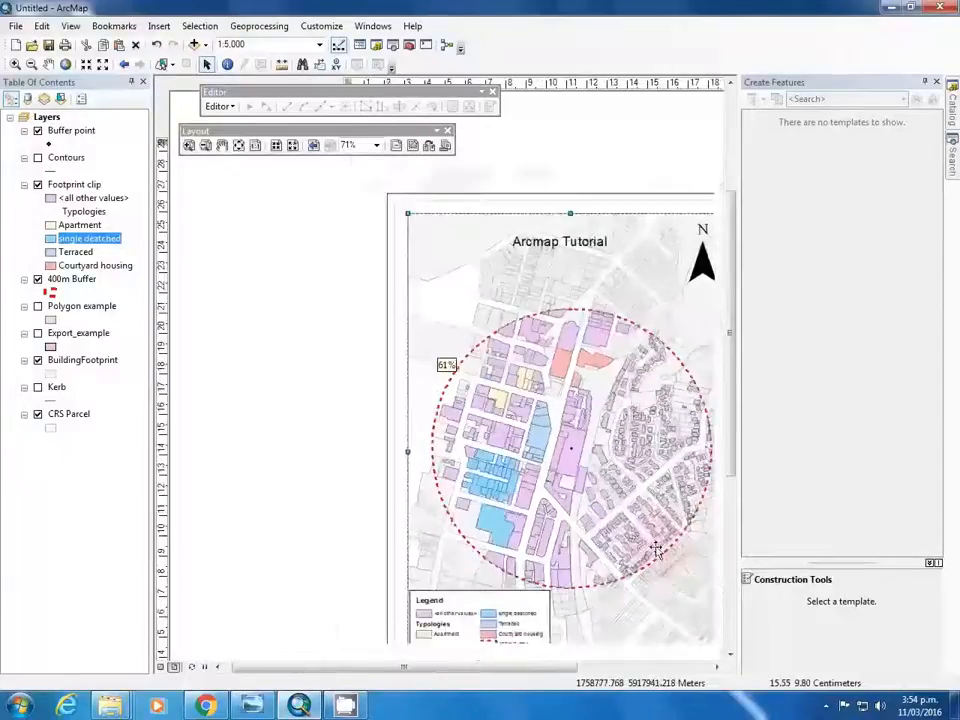
{"action": "scroll", "coordinate": [657, 548], "scroll_direction": "down", "scroll_amount": 1}
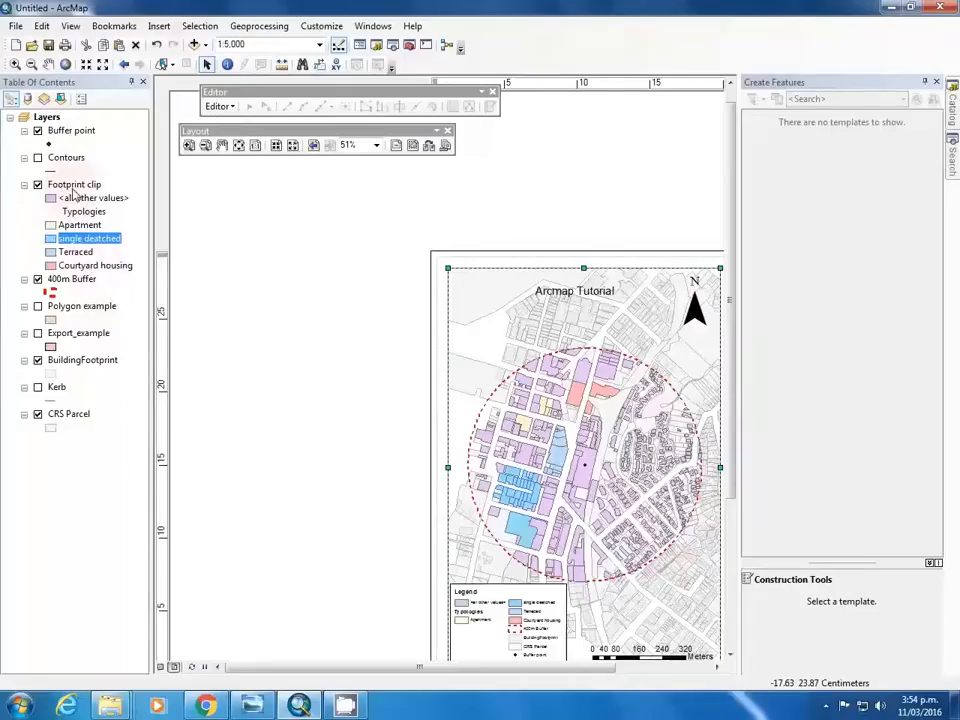
- Turn on the Kerb layer and label its features on the map
{"action": "right_click", "coordinate": [45, 388]}
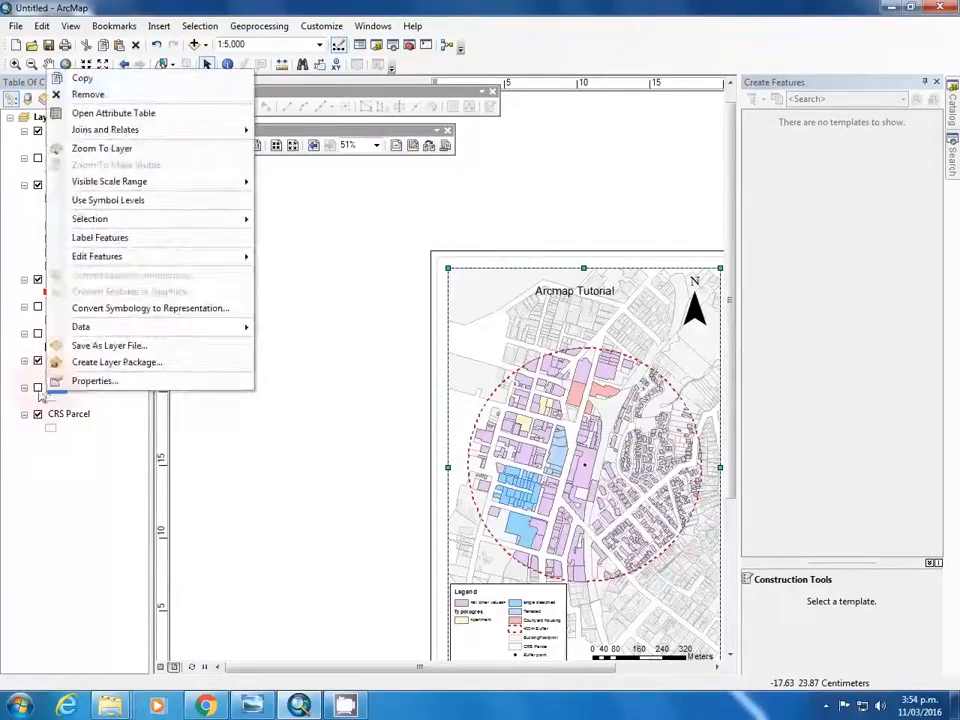
{"action": "left_click", "coordinate": [38, 388]}
{"action": "right_click", "coordinate": [54, 390]}
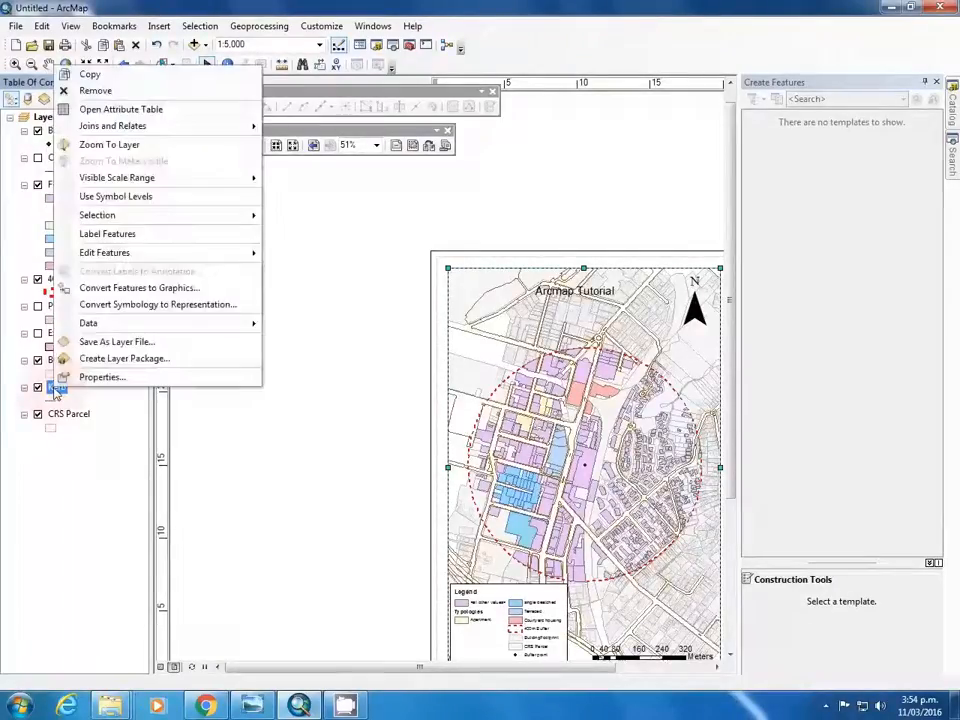
{"action": "left_click", "coordinate": [153, 241]}
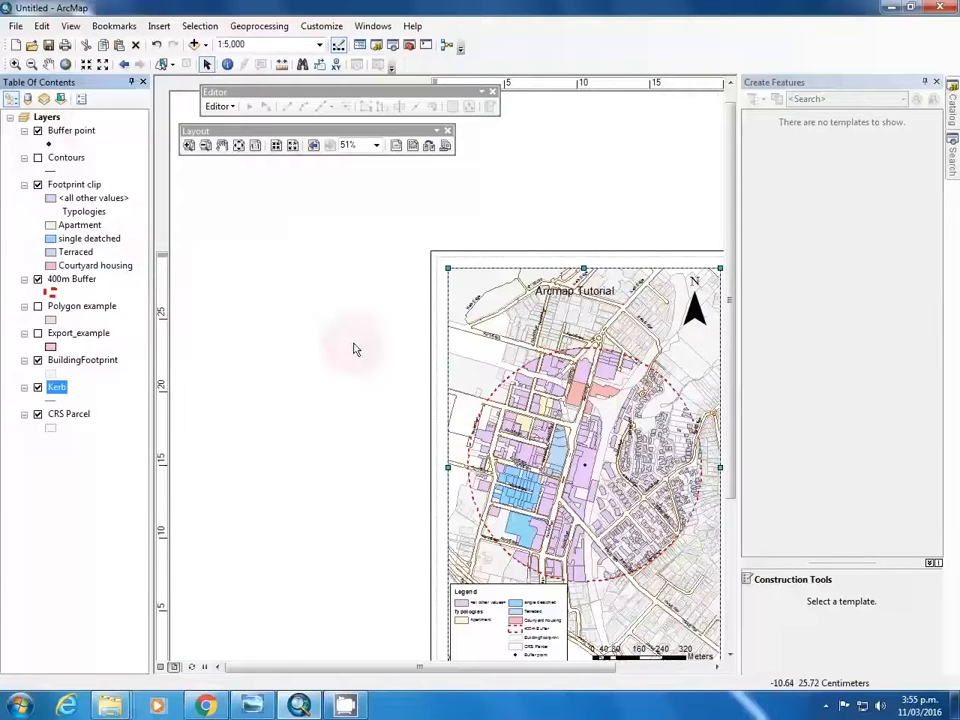
{"action": "scroll", "coordinate": [555, 495], "scroll_direction": "down", "scroll_amount": 4}
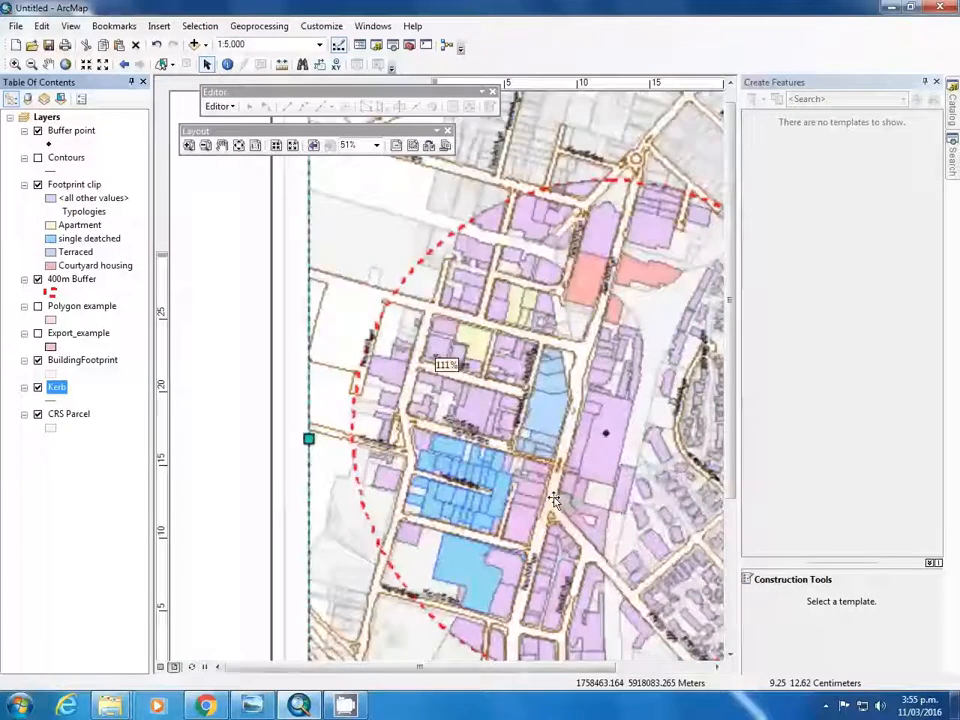
{"action": "scroll", "coordinate": [555, 497], "scroll_direction": "down", "scroll_amount": 5}
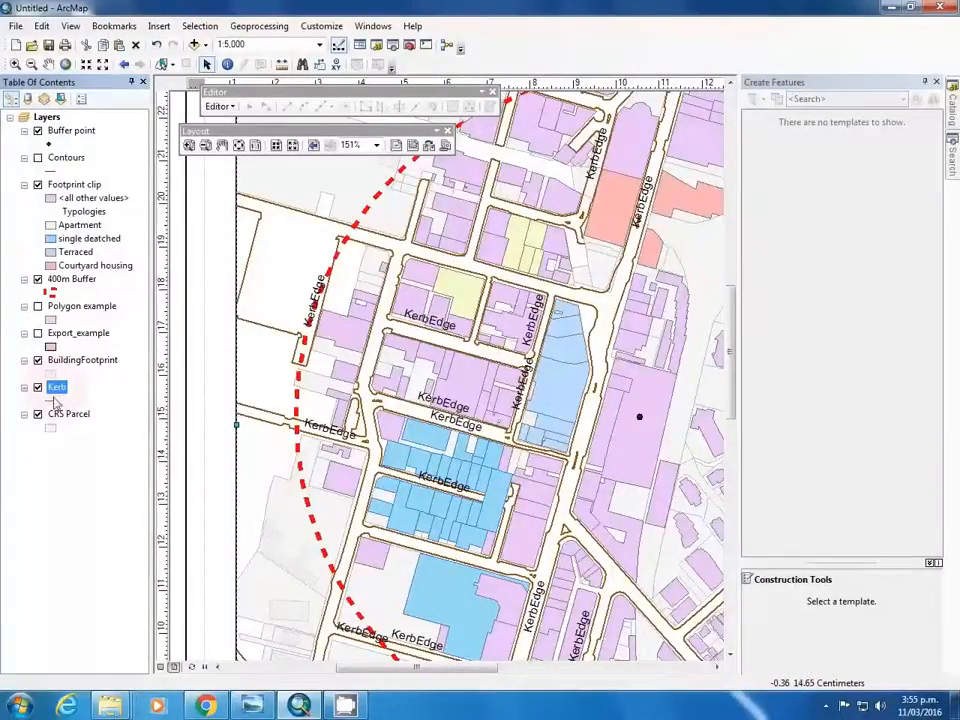
- Turn off the feature labels of the Kerb layer, leaving its line symbol as it is
{"action": "left_click", "coordinate": [55, 400]}
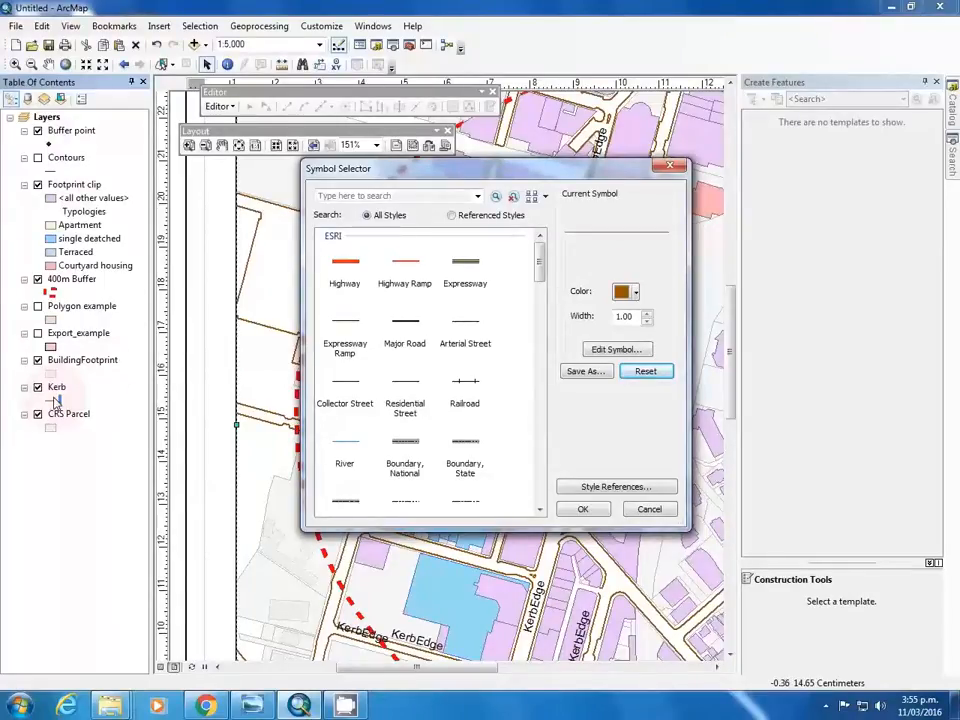
{"action": "key", "text": "Escape"}
{"action": "scroll", "coordinate": [584, 338], "scroll_direction": "down", "scroll_amount": 1}
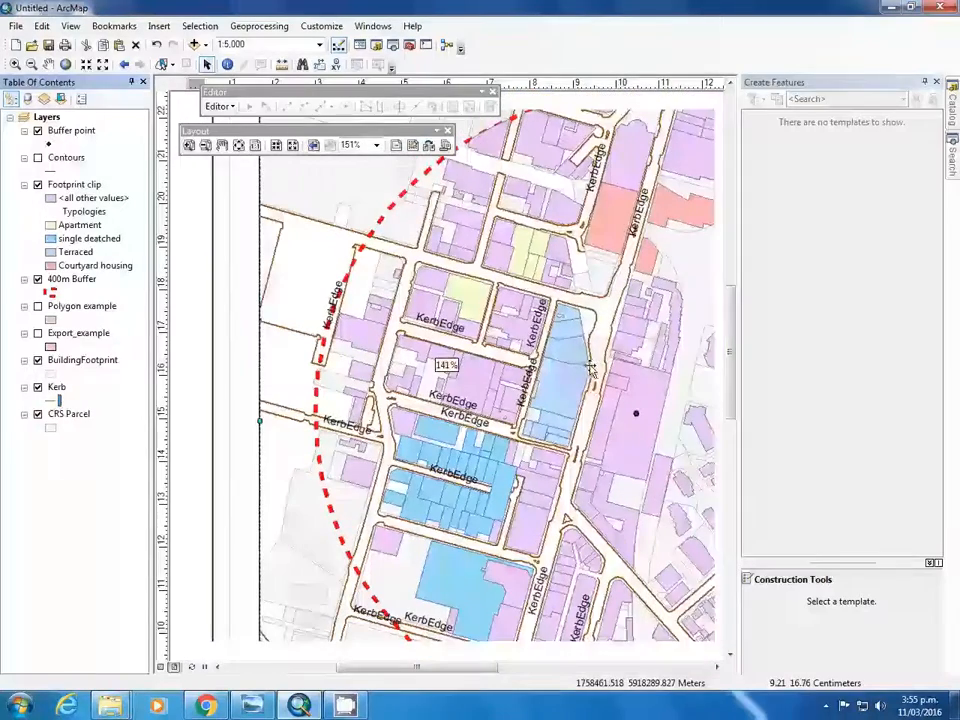
{"action": "right_click", "coordinate": [50, 401]}
{"action": "left_click", "coordinate": [55, 388]}
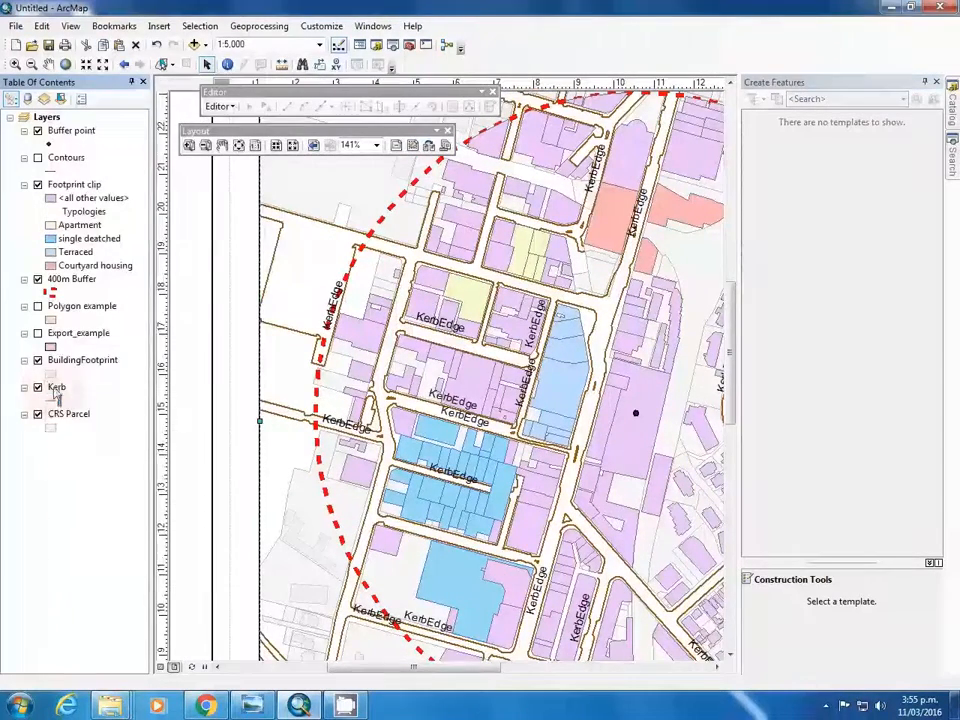
{"action": "right_click", "coordinate": [56, 389]}
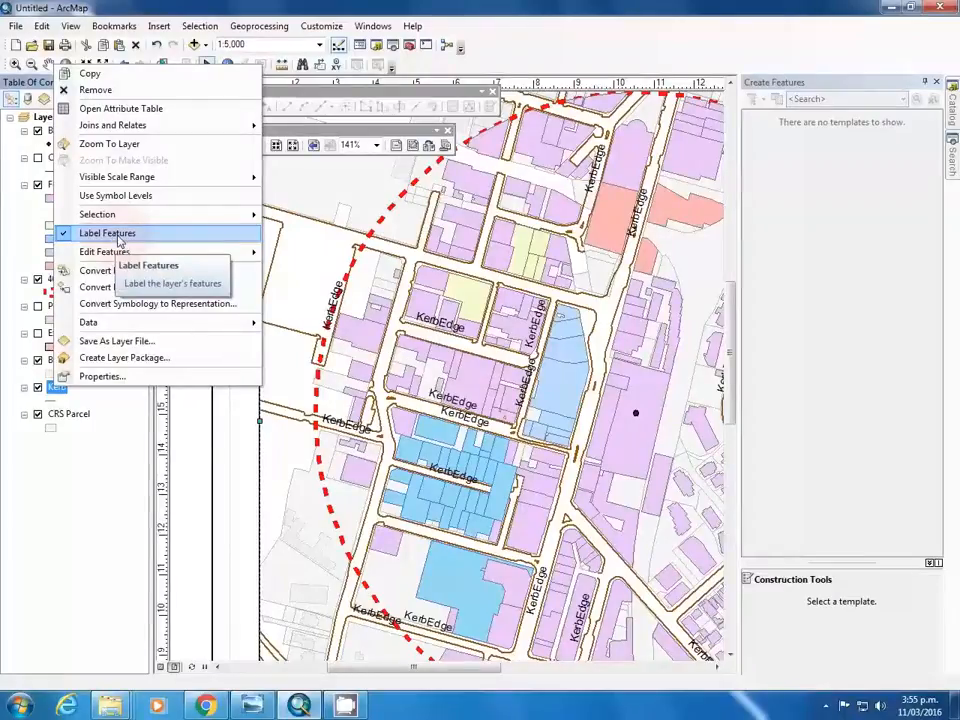
{"action": "left_click", "coordinate": [119, 238]}
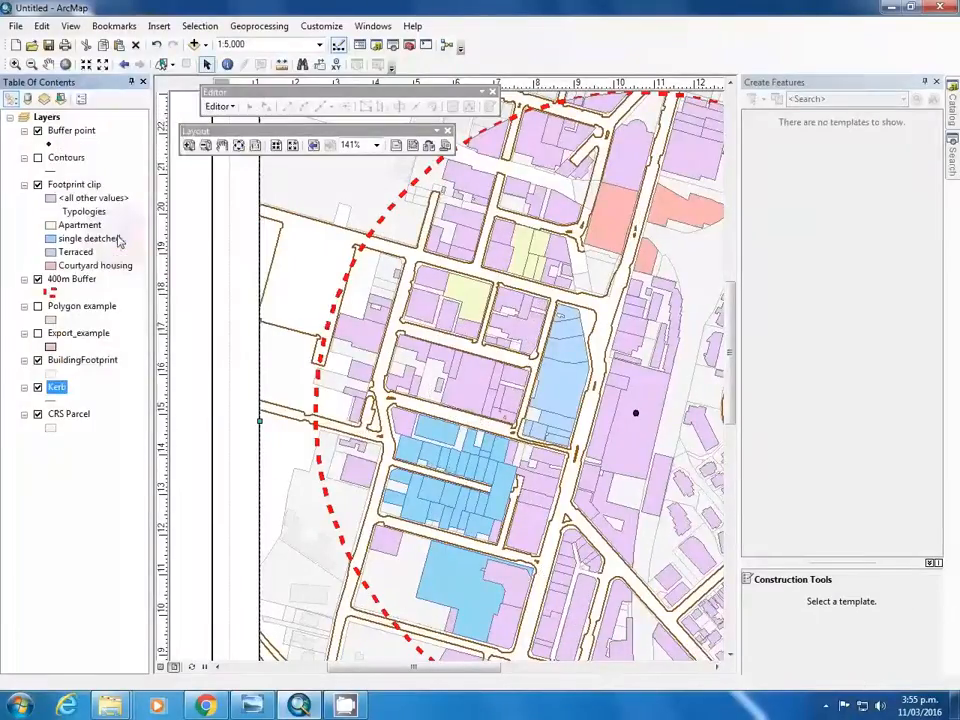
- Review the whole layout page with its title, north arrow, legend and scale bar, and deselect the data frame
{"action": "scroll", "coordinate": [494, 483], "scroll_direction": "up", "scroll_amount": 3}
{"action": "scroll", "coordinate": [494, 483], "scroll_direction": "up", "scroll_amount": 1}
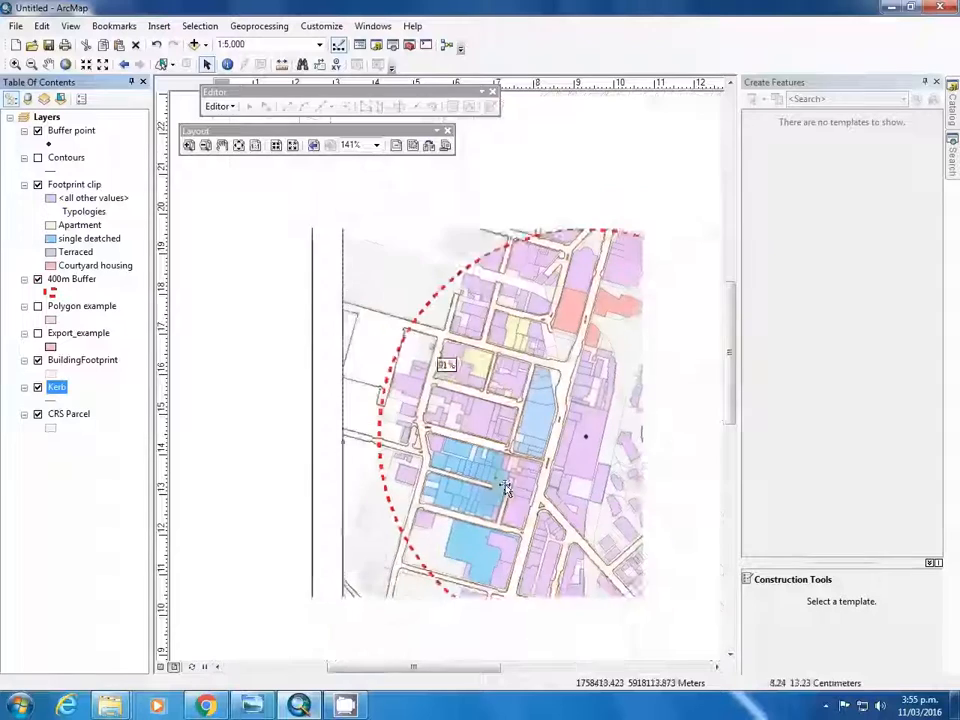
{"action": "left_click_drag", "start_coordinate": [483, 668], "coordinate": [521, 669]}
{"action": "scroll", "coordinate": [536, 588], "scroll_direction": "up", "scroll_amount": 1}
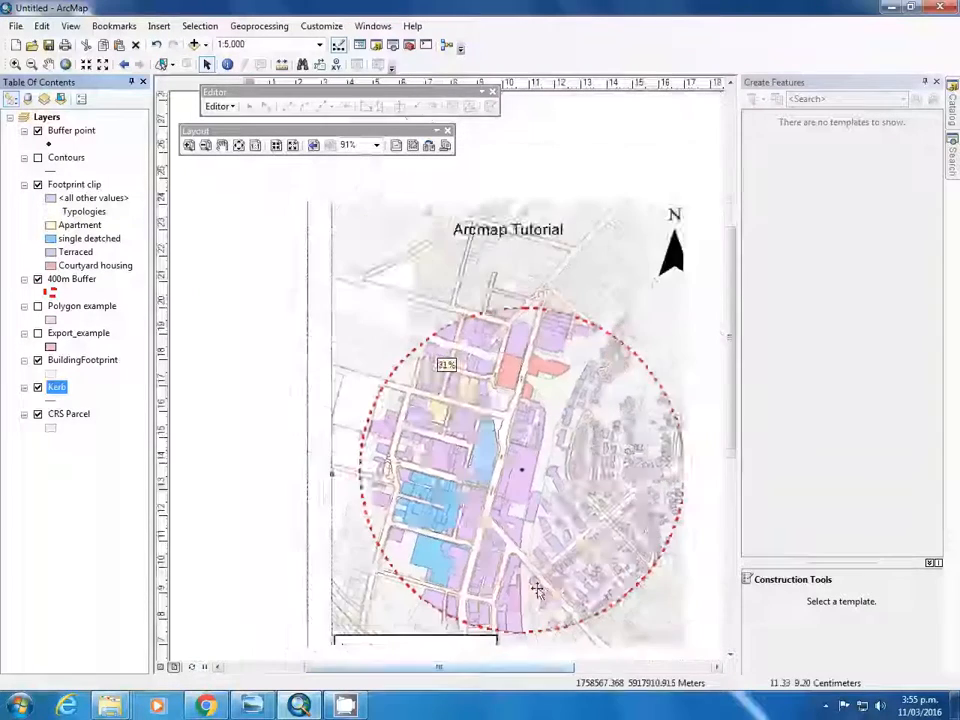
{"action": "scroll", "coordinate": [535, 583], "scroll_direction": "up", "scroll_amount": 1}
{"action": "scroll", "coordinate": [535, 578], "scroll_direction": "up", "scroll_amount": 1}
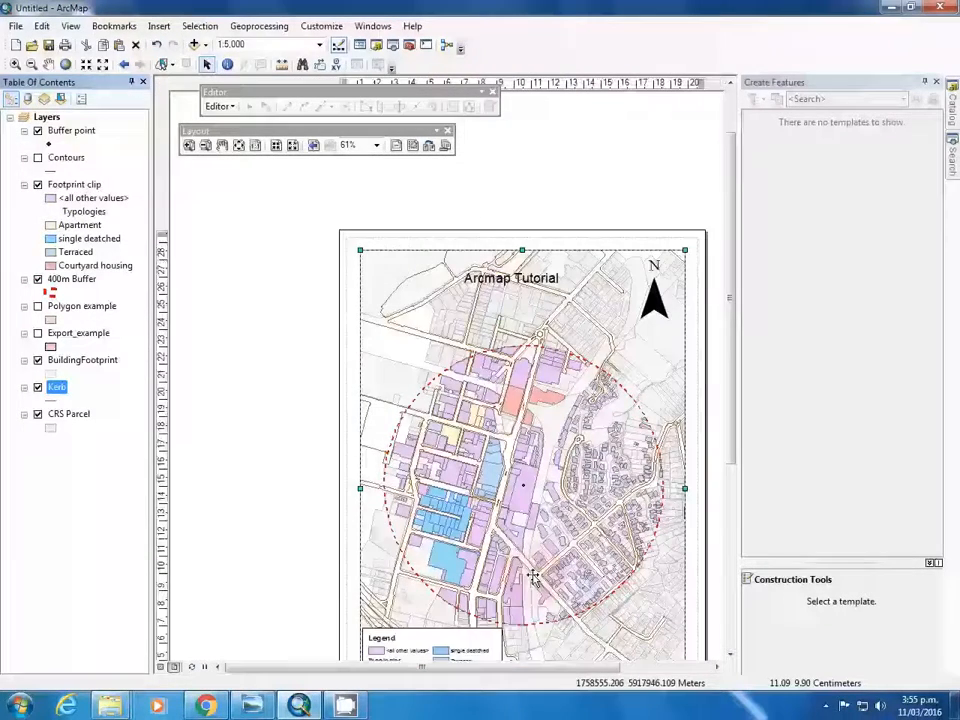
{"action": "scroll", "coordinate": [535, 578], "scroll_direction": "up", "scroll_amount": 1}
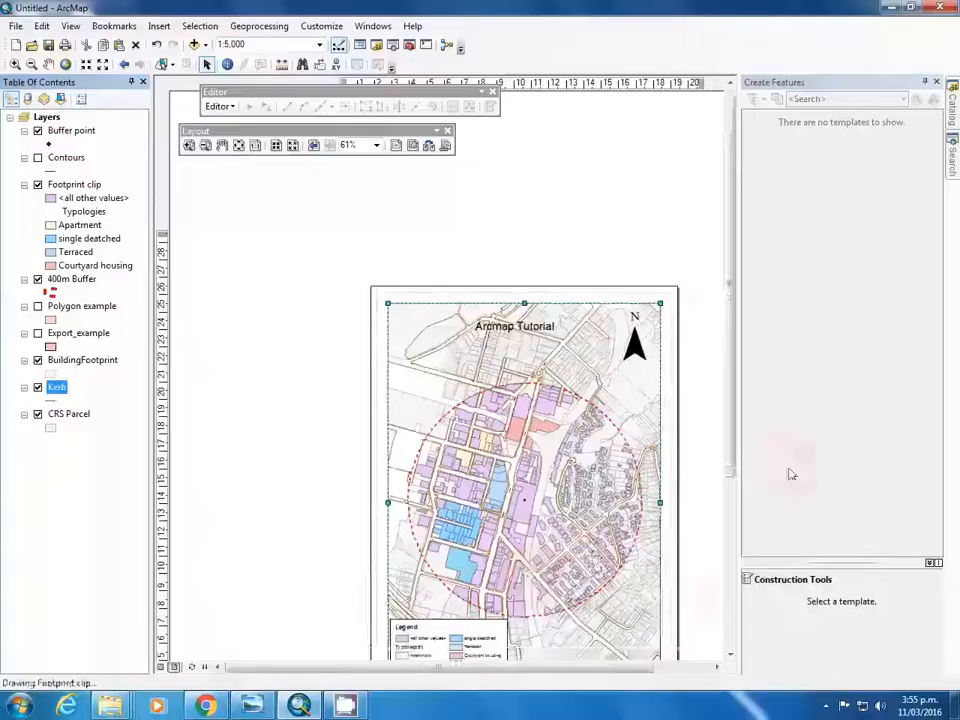
{"action": "left_click_drag", "start_coordinate": [732, 468], "coordinate": [727, 520]}
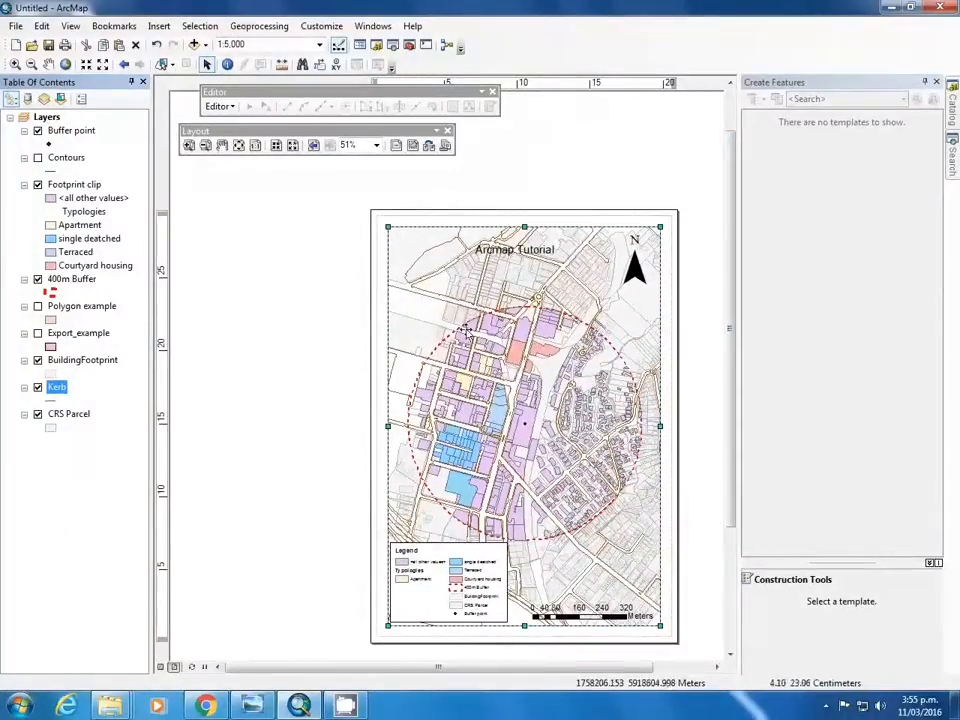
{"action": "left_click", "coordinate": [716, 443]}
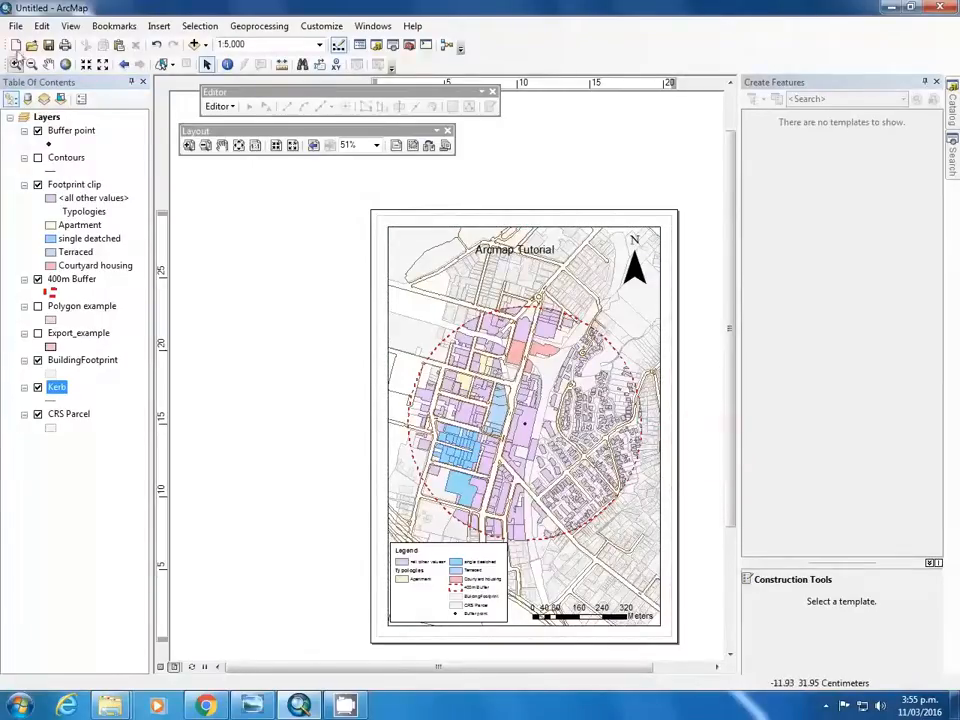
{"action": "left_click", "coordinate": [15, 27]}
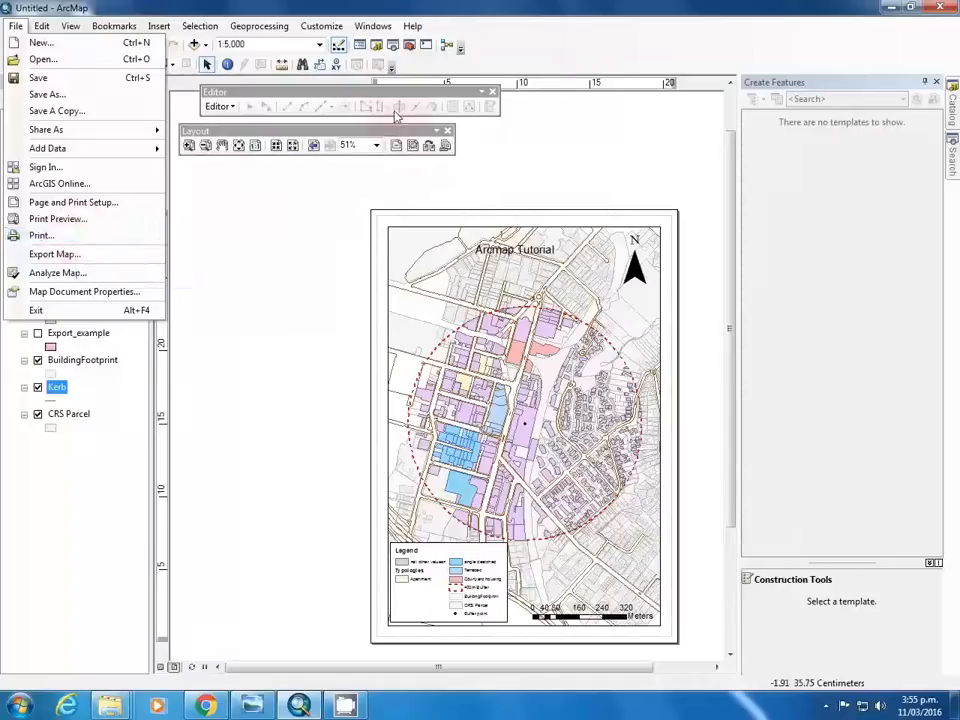
{"action": "left_click", "coordinate": [397, 145]}
{"action": "left_click", "coordinate": [398, 145]}
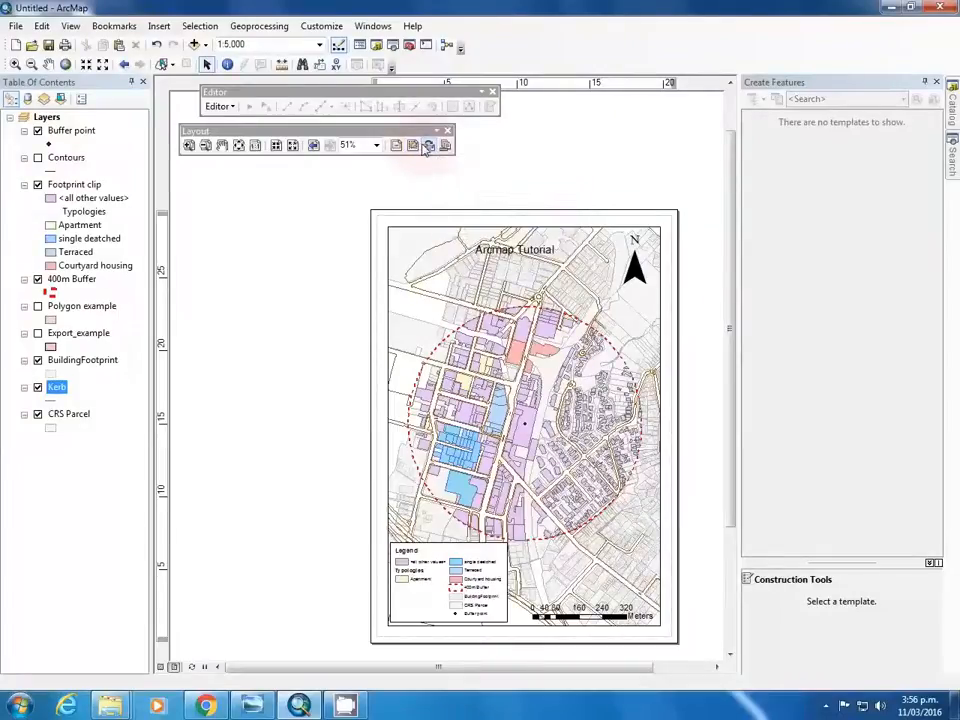
{"action": "left_click", "coordinate": [427, 146]}
{"action": "left_click", "coordinate": [442, 217]}
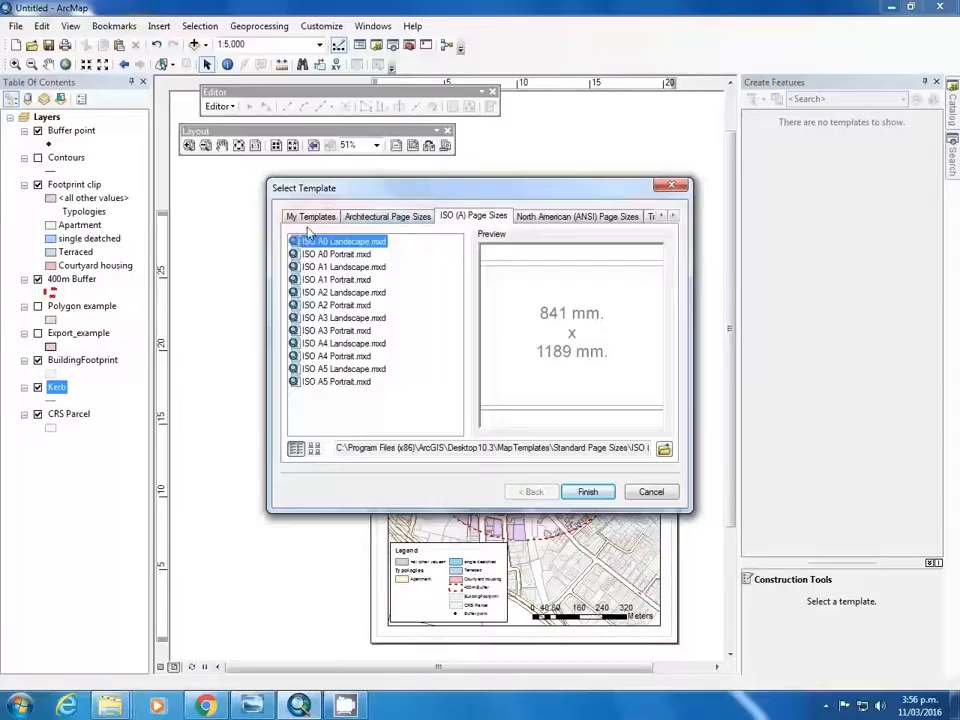
{"action": "left_click", "coordinate": [671, 185]}
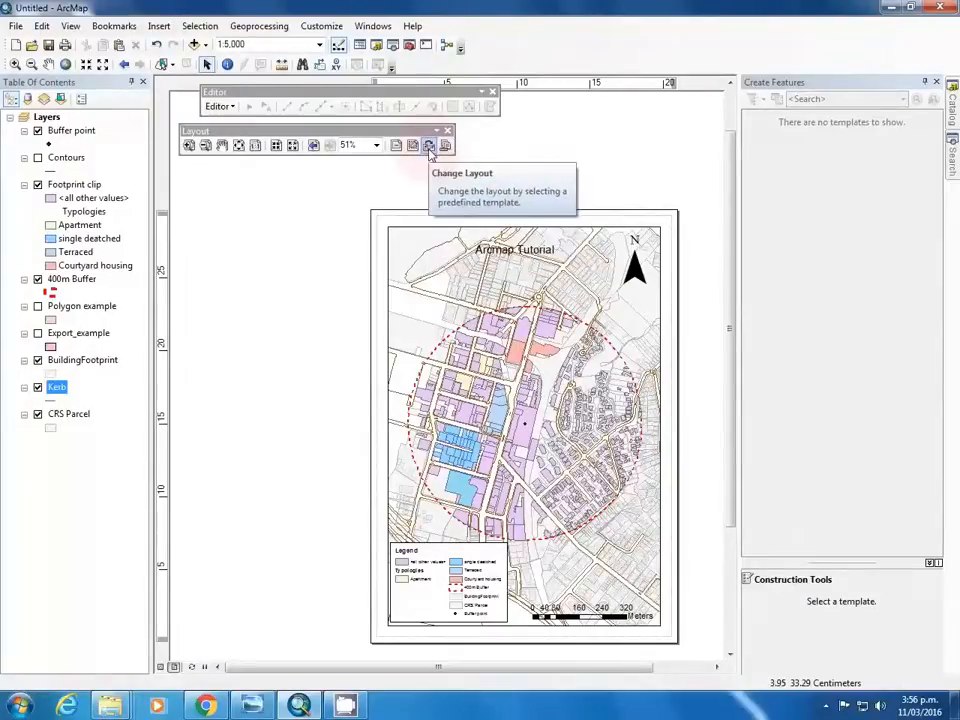
- Change the layout to the predefined ISO A4 Portrait page template
{"action": "left_click", "coordinate": [429, 146]}
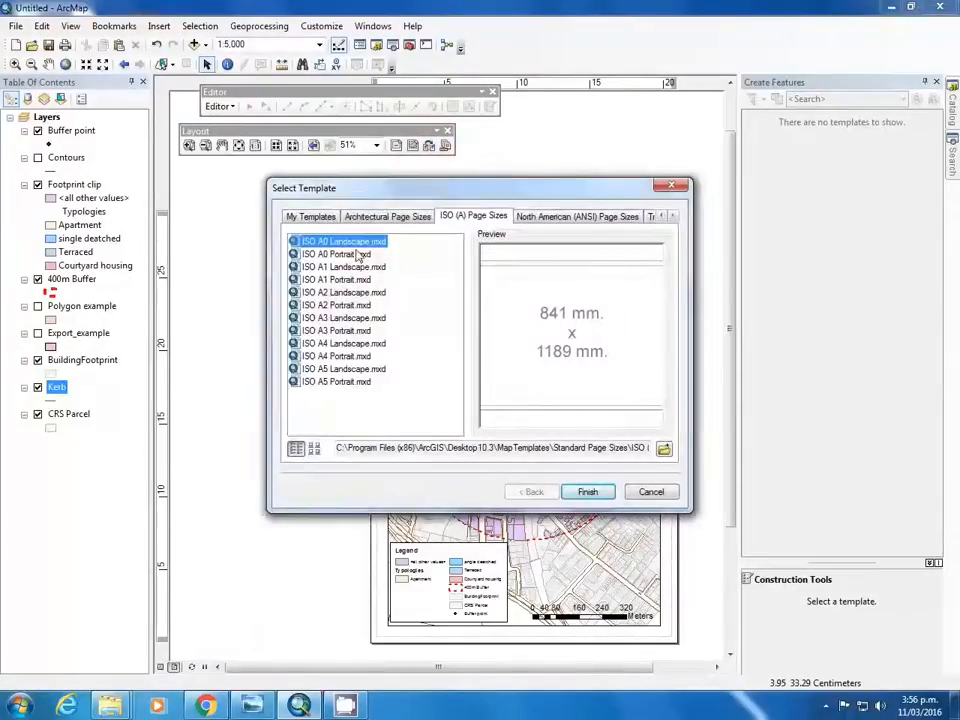
{"action": "left_click", "coordinate": [340, 356]}
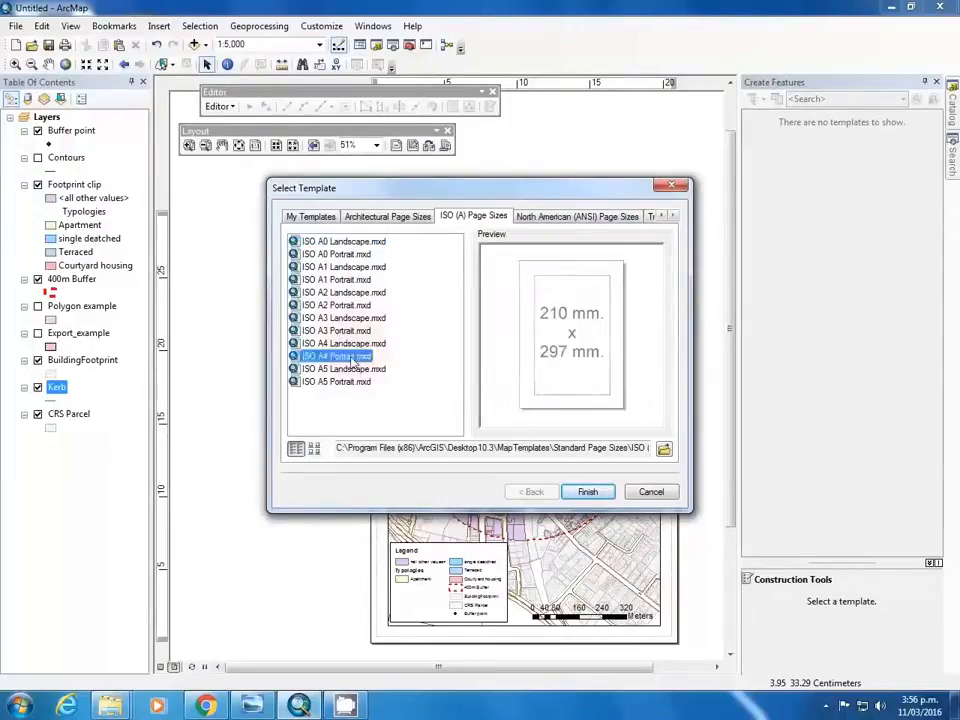
{"action": "left_click", "coordinate": [585, 492]}
{"action": "scroll", "coordinate": [560, 490], "scroll_direction": "down", "scroll_amount": 1}
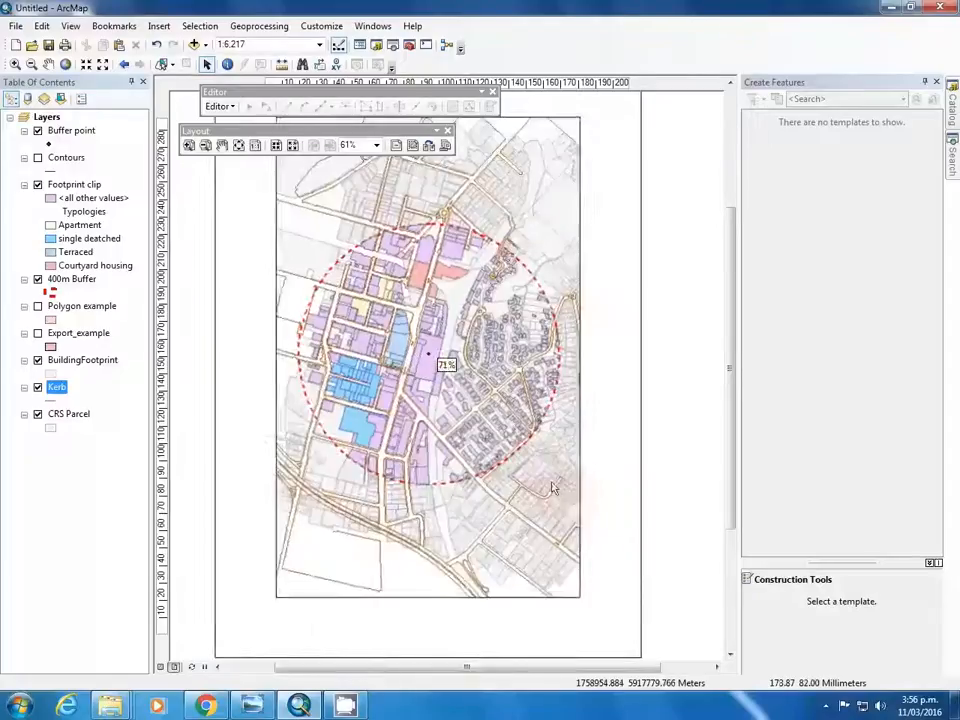
{"action": "scroll", "coordinate": [605, 471], "scroll_direction": "up", "scroll_amount": 2}
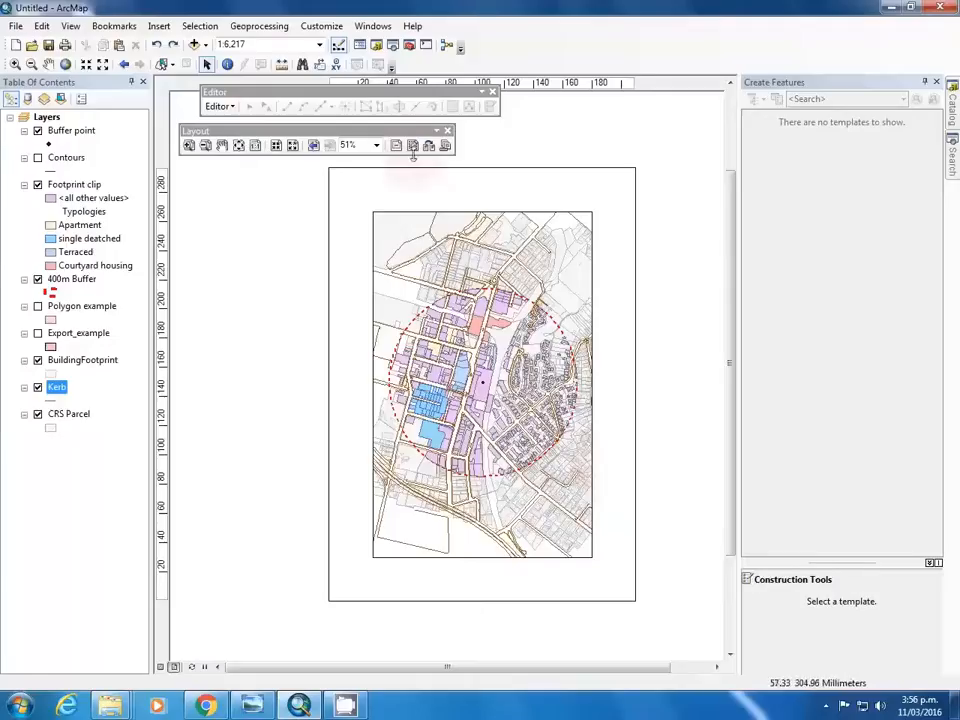
{"action": "left_click", "coordinate": [413, 146]}
{"action": "left_click", "coordinate": [428, 146]}
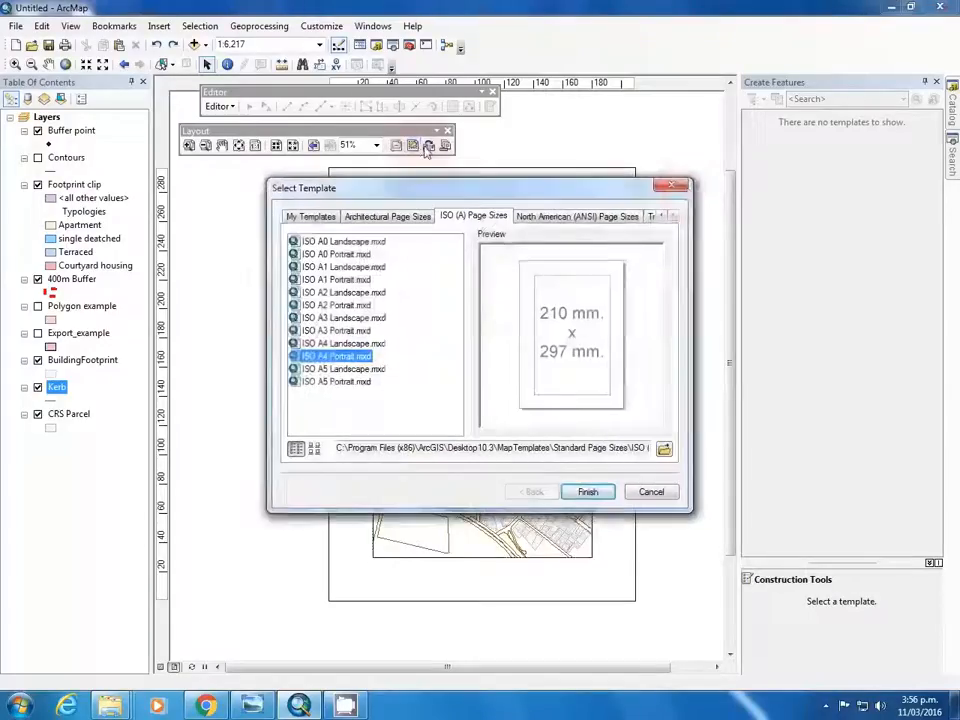
{"action": "left_click", "coordinate": [672, 186]}
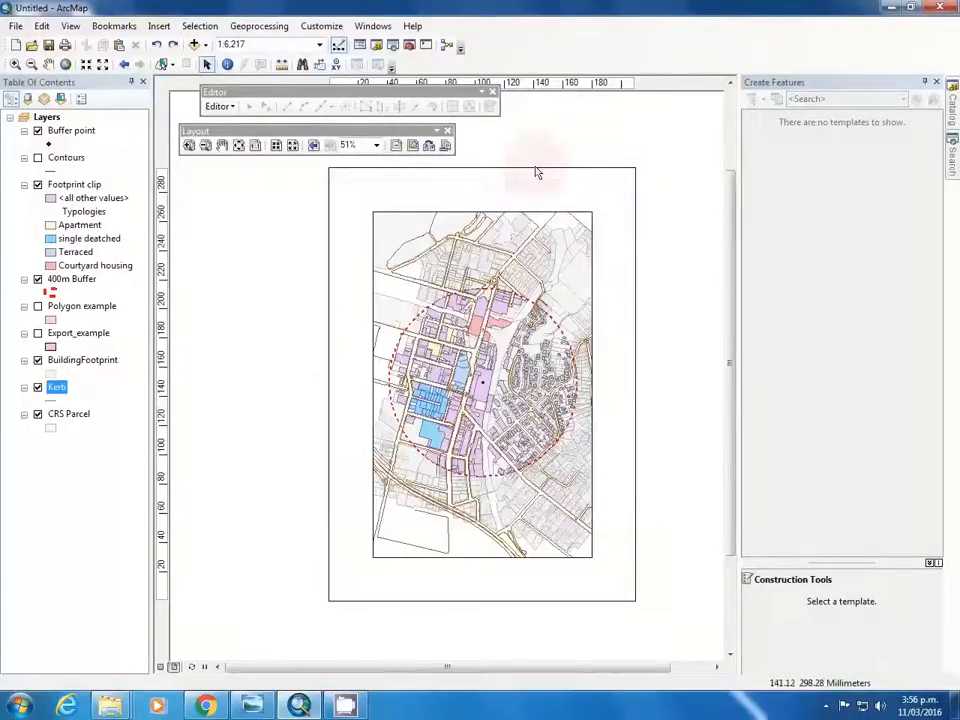
- Export the map layout as a PDF named "Finished map" to the ArcGIS folder
{"action": "left_click", "coordinate": [18, 27]}
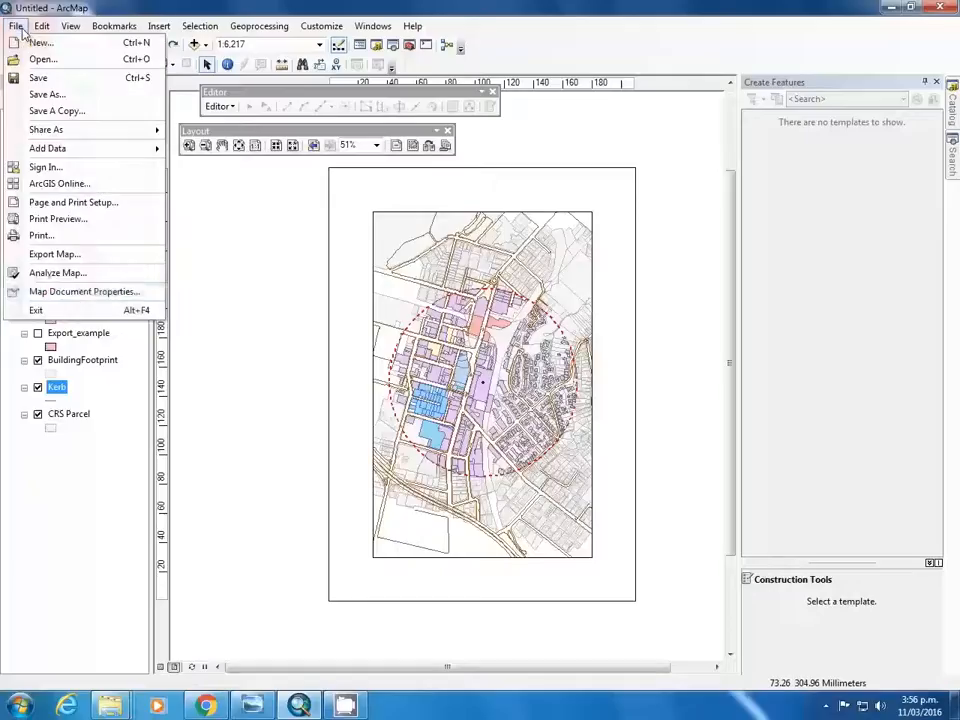
{"action": "left_click", "coordinate": [98, 256]}
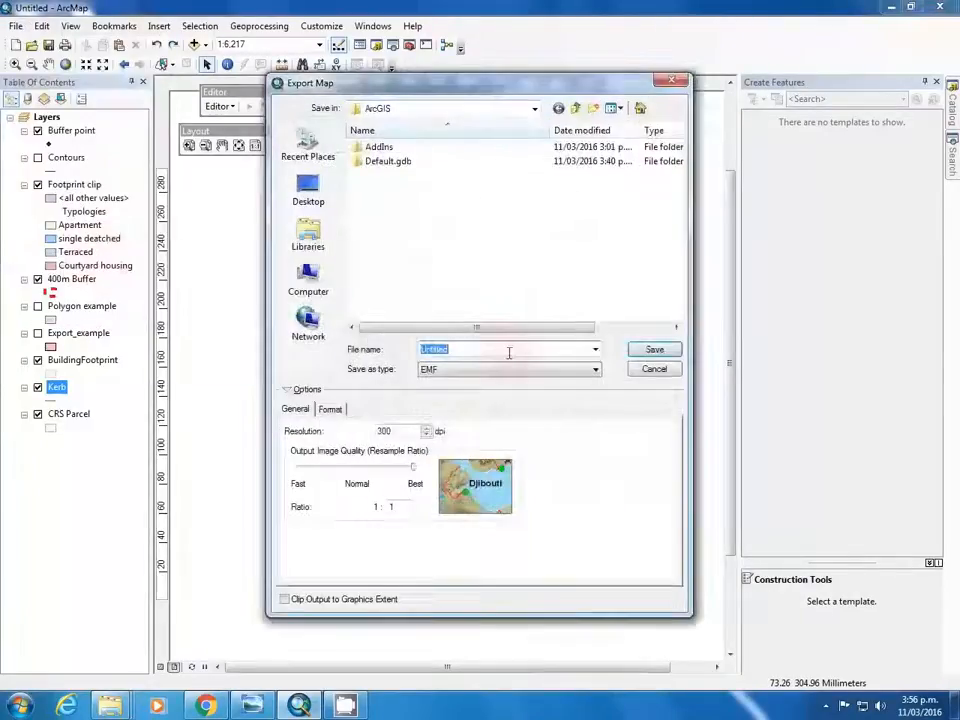
{"action": "left_click", "coordinate": [509, 370]}
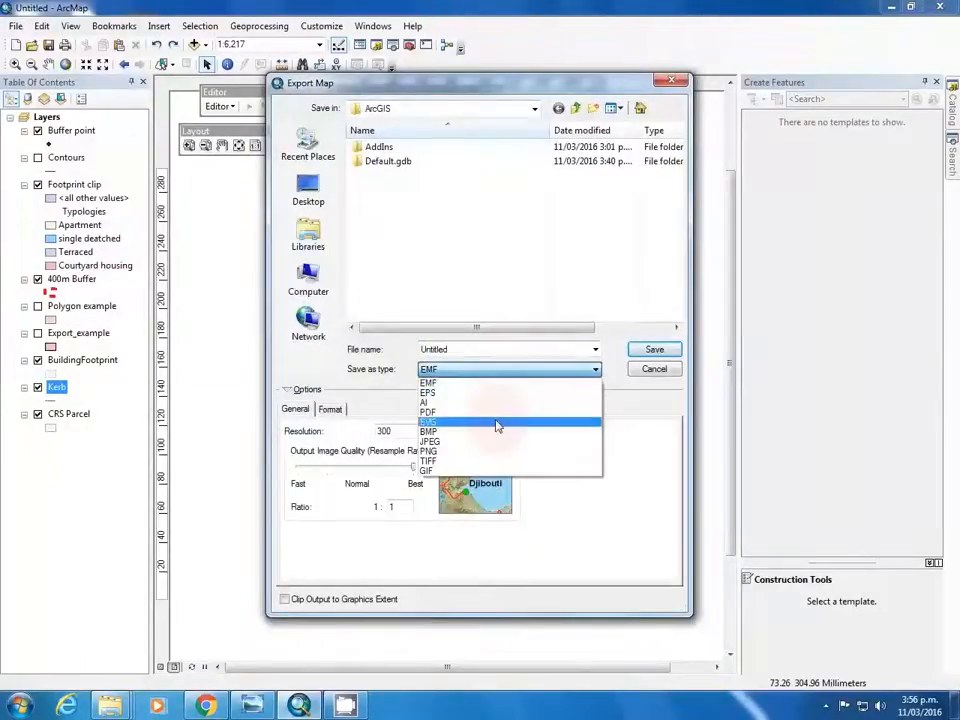
{"action": "left_click", "coordinate": [504, 412]}
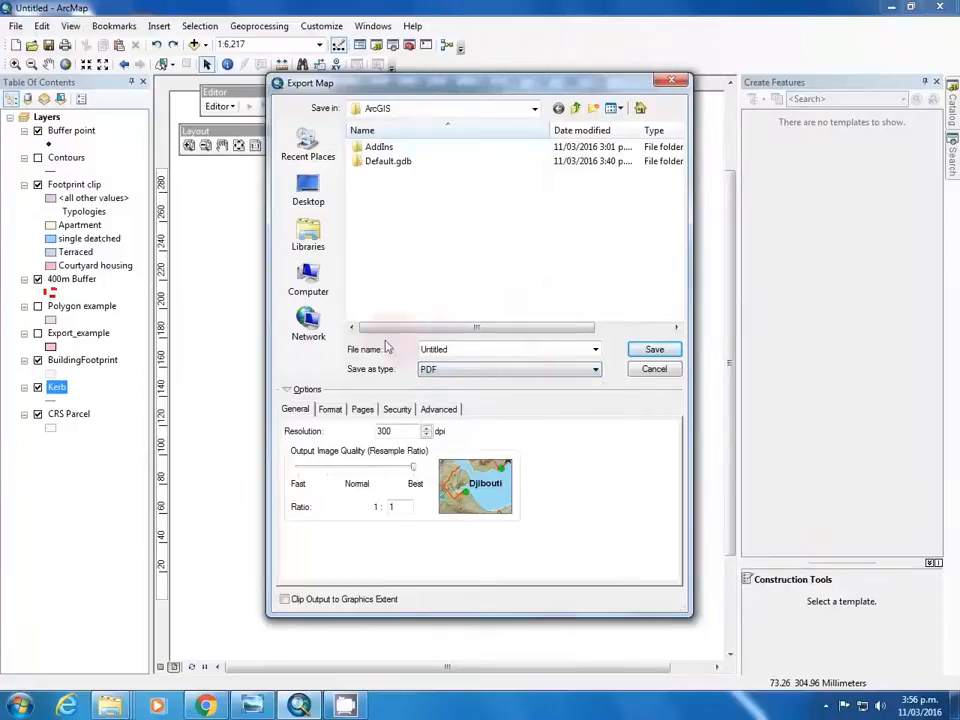
{"action": "left_click", "coordinate": [473, 350]}
{"action": "double_click", "coordinate": [473, 350]}
{"action": "type", "text": "Finished map"}
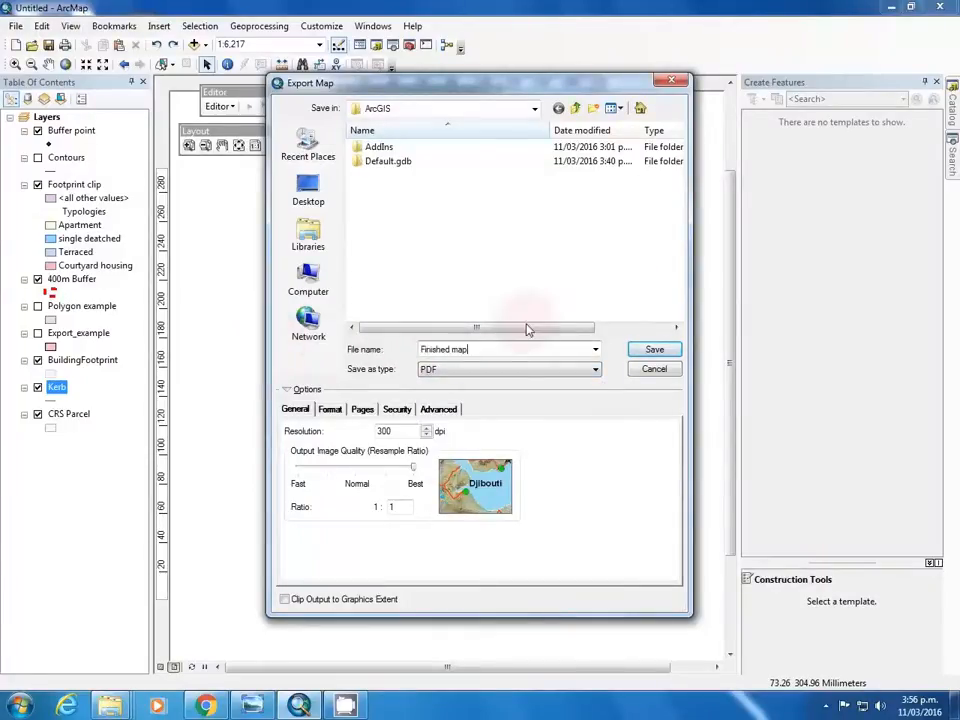
{"action": "left_click", "coordinate": [654, 349]}
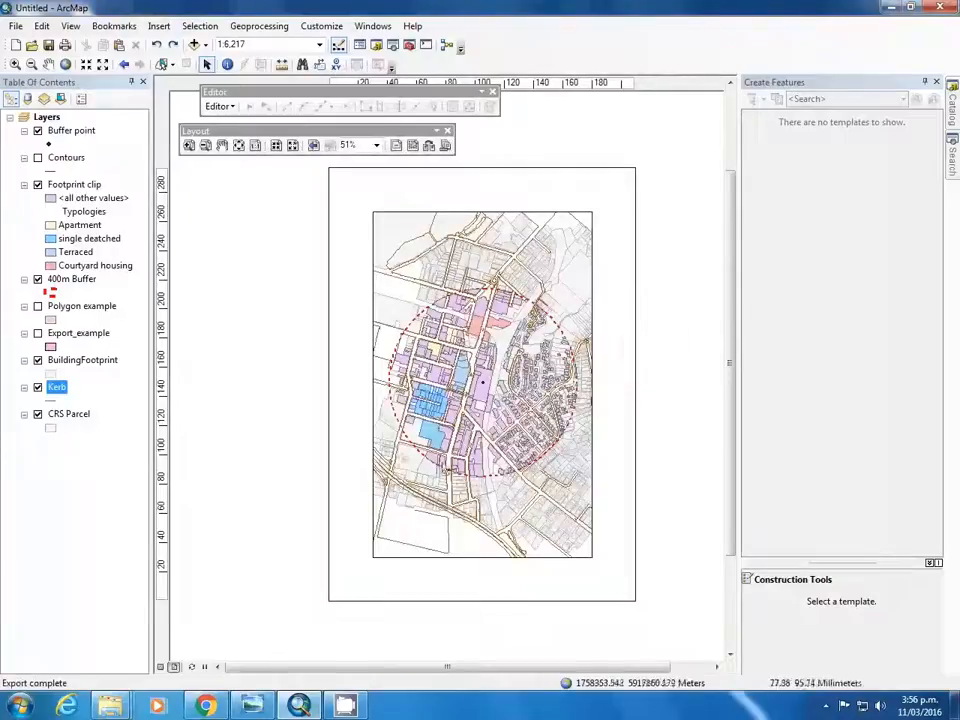
- Look through the Arcmap Tutorial folder on the desktop for the exported map file, and close the folder
{"action": "left_click", "coordinate": [897, 8]}
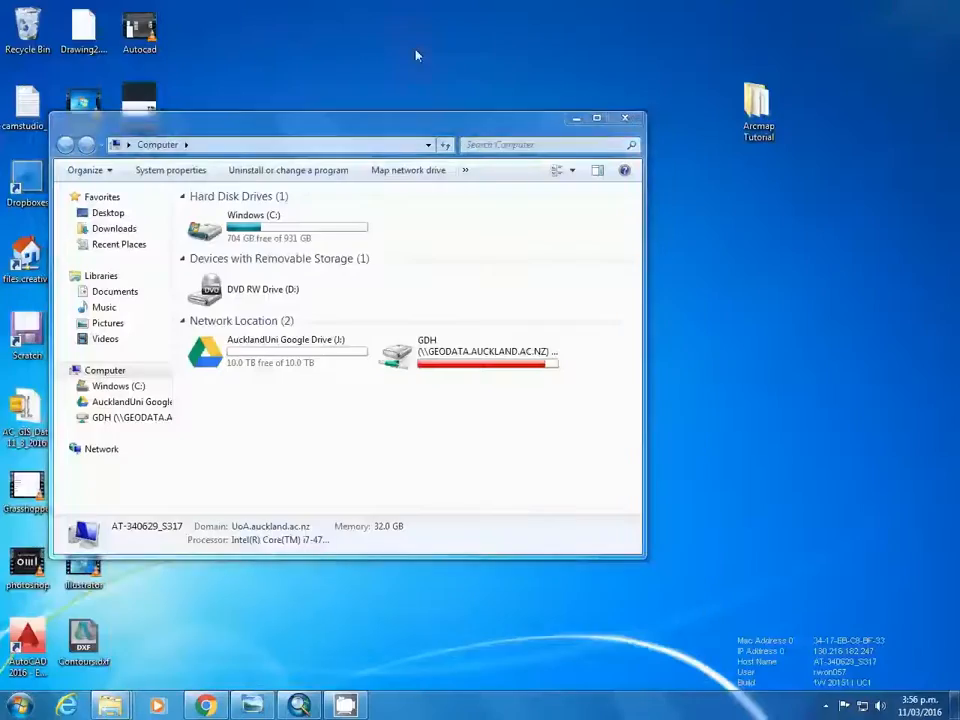
{"action": "left_click_drag", "start_coordinate": [310, 118], "coordinate": [447, 75]}
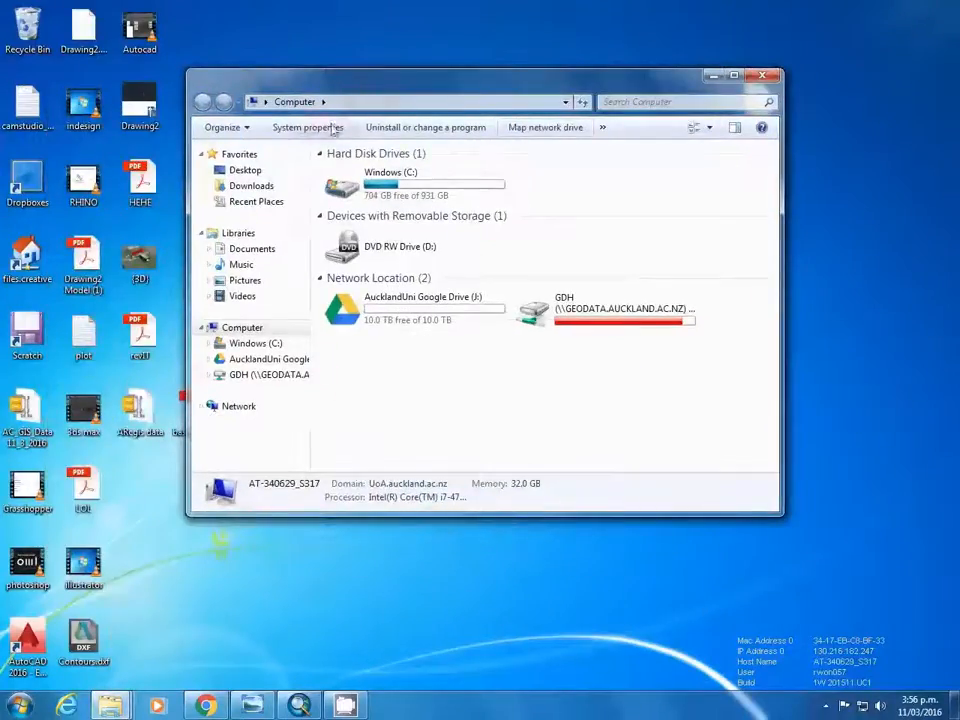
{"action": "left_click_drag", "start_coordinate": [377, 84], "coordinate": [571, 175]}
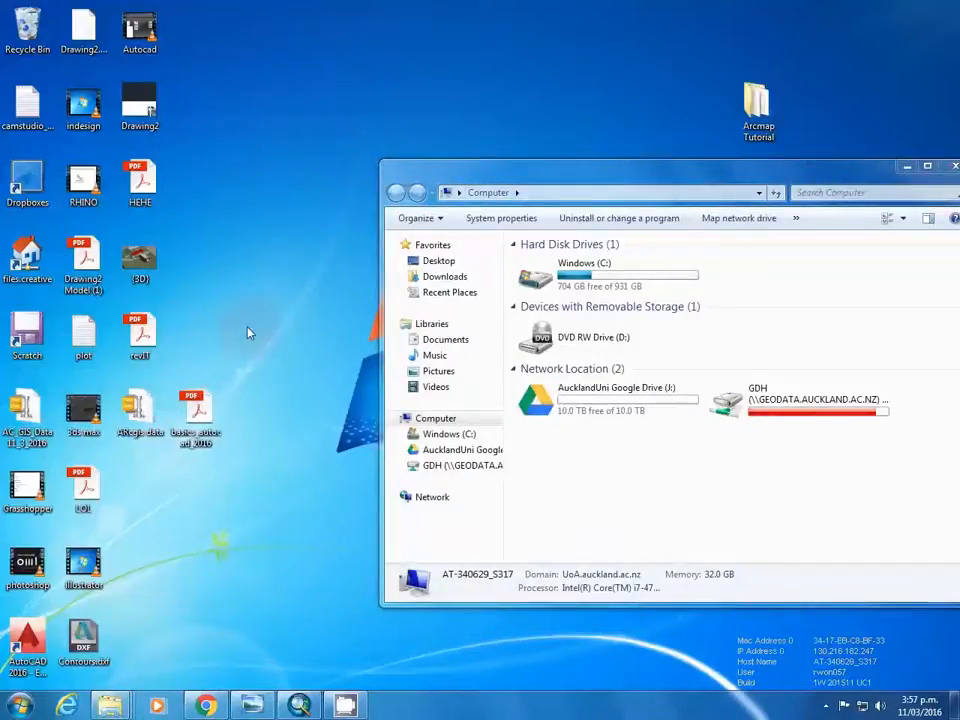
{"action": "double_click", "coordinate": [757, 105]}
{"action": "scroll", "coordinate": [548, 508], "scroll_direction": "down", "scroll_amount": 5}
{"action": "scroll", "coordinate": [548, 508], "scroll_direction": "down", "scroll_amount": 12}
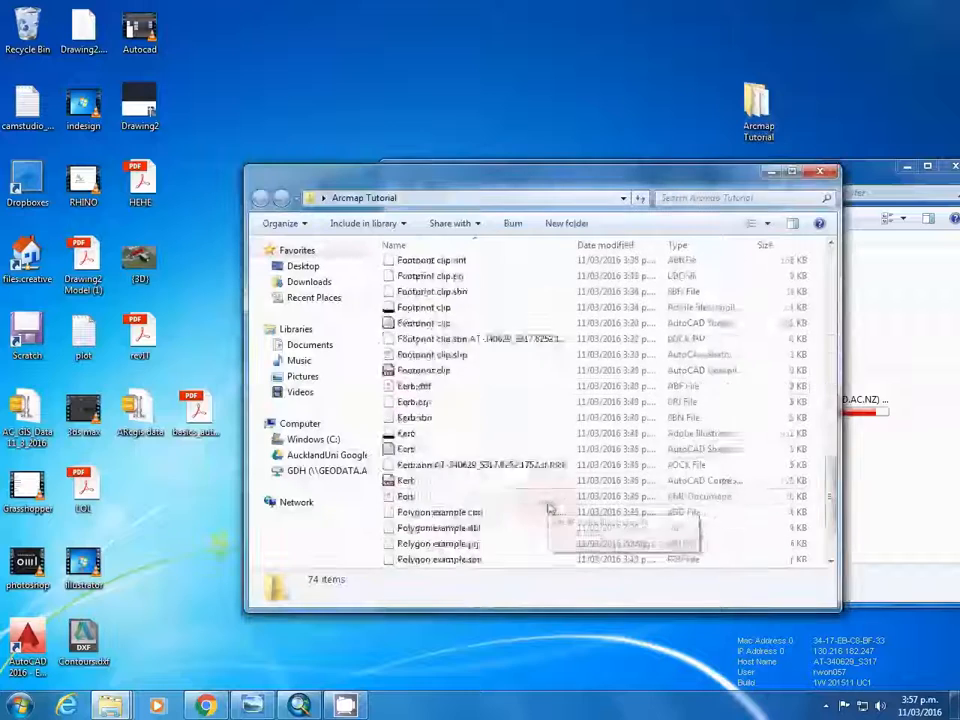
{"action": "scroll", "coordinate": [549, 506], "scroll_direction": "up", "scroll_amount": 16}
{"action": "scroll", "coordinate": [548, 508], "scroll_direction": "up", "scroll_amount": 2}
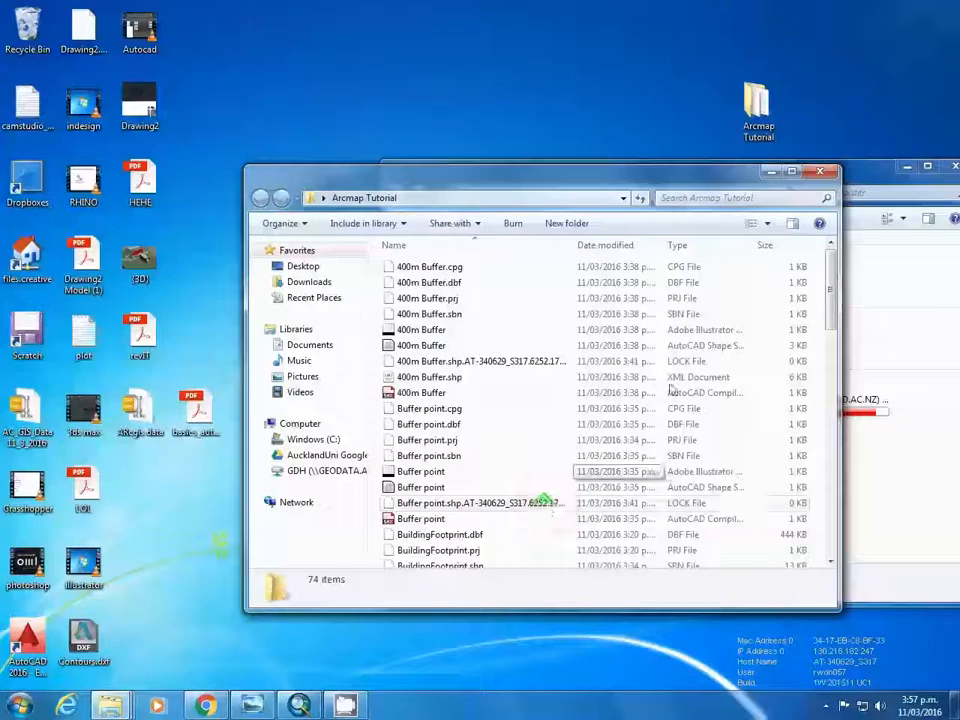
{"action": "key", "text": "alt+F4"}
- Return to ArcMap and export the map layout as a PDF named "Export map" to the Desktop
{"action": "left_click", "coordinate": [210, 711]}
{"action": "left_click", "coordinate": [210, 711]}
{"action": "left_click", "coordinate": [299, 707]}
{"action": "left_click", "coordinate": [16, 26]}
{"action": "left_click", "coordinate": [55, 253]}
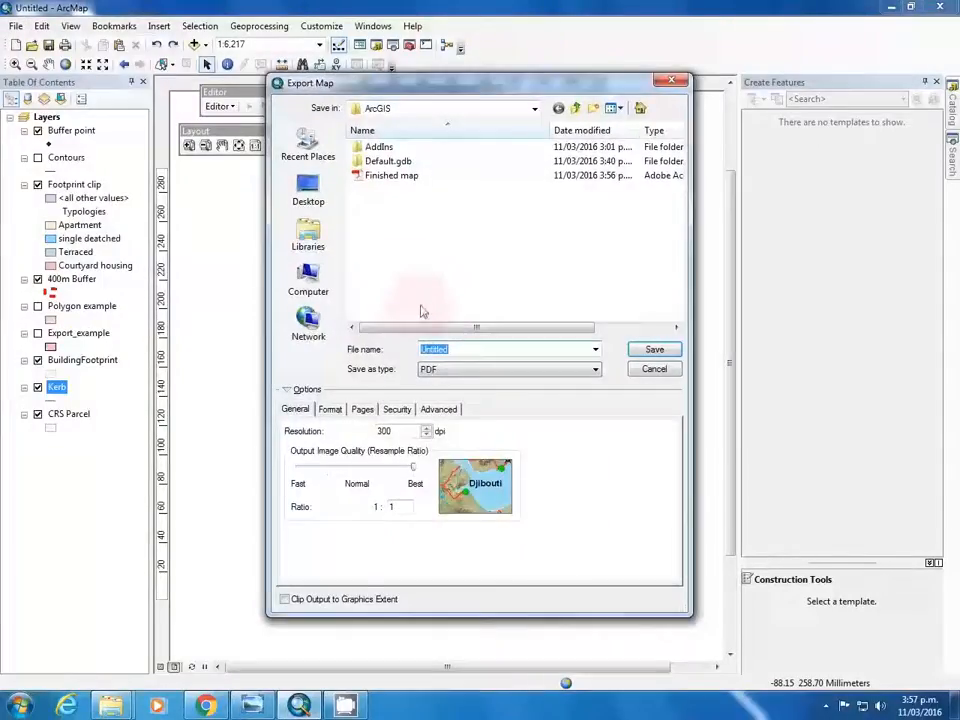
{"action": "type", "text": "Export map"}
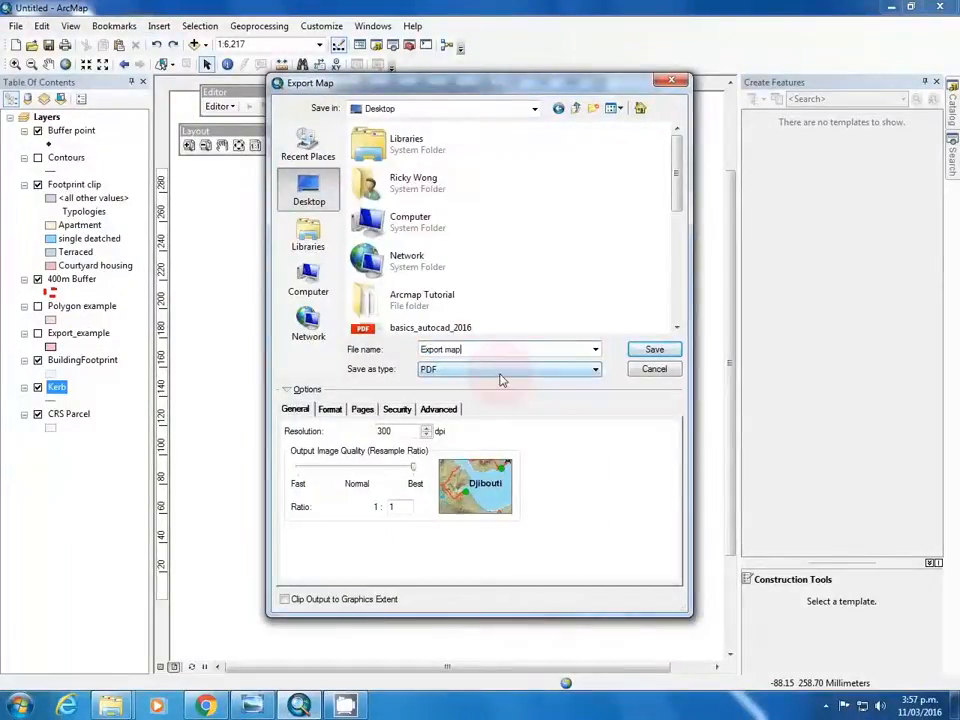
{"action": "left_click", "coordinate": [655, 351]}
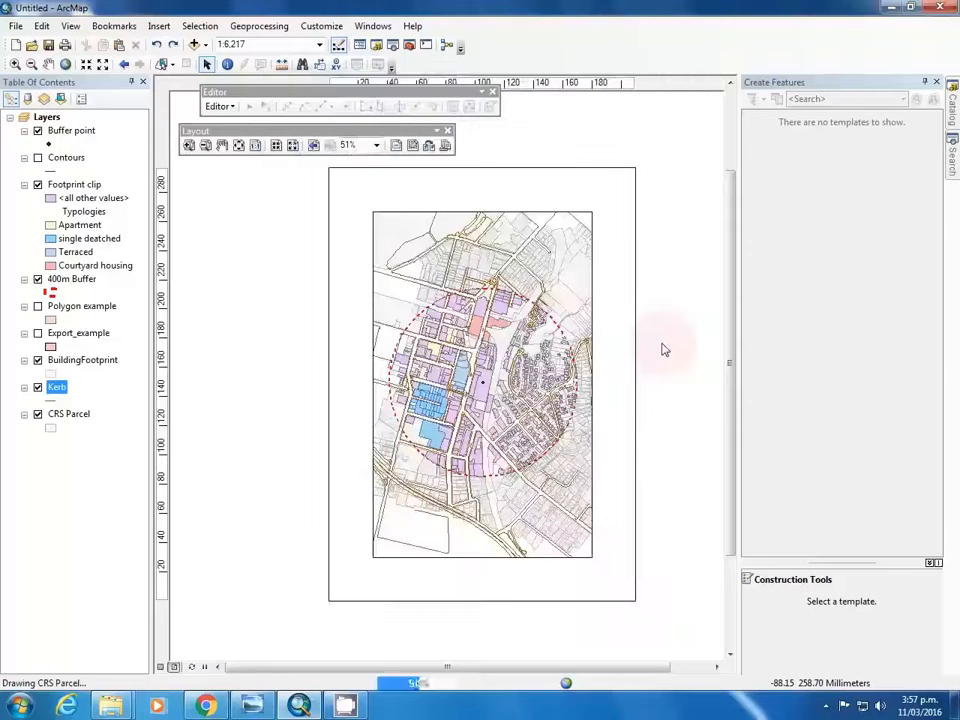
- Open the Export map PDF from the desktop in Adobe Acrobat and examine the exported map page
{"action": "left_click", "coordinate": [891, 7]}
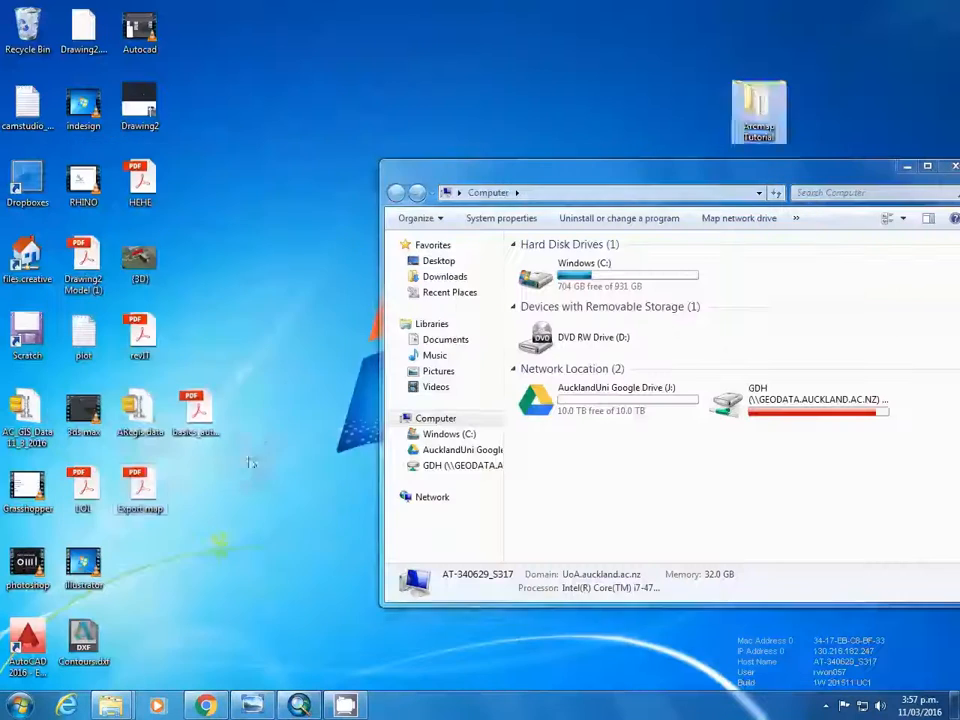
{"action": "double_click", "coordinate": [140, 485]}
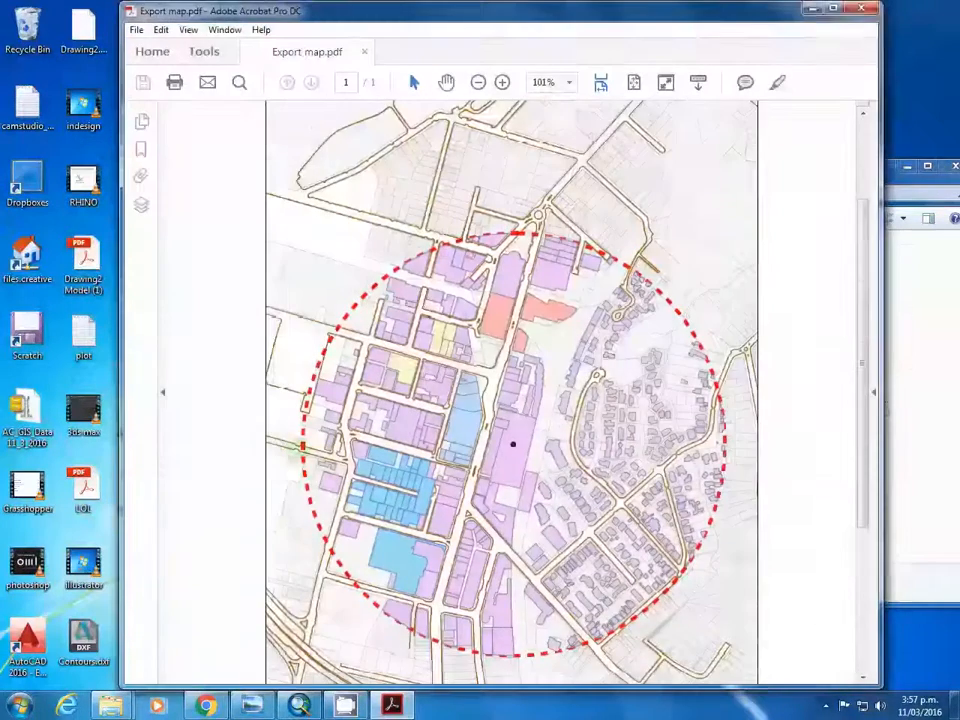
{"action": "left_click", "coordinate": [834, 9]}
{"action": "scroll", "coordinate": [491, 392], "scroll_direction": "down", "scroll_amount": 5}
{"action": "scroll", "coordinate": [491, 392], "scroll_direction": "down", "scroll_amount": 3}
{"action": "scroll", "coordinate": [491, 392], "scroll_direction": "up", "scroll_amount": 2}
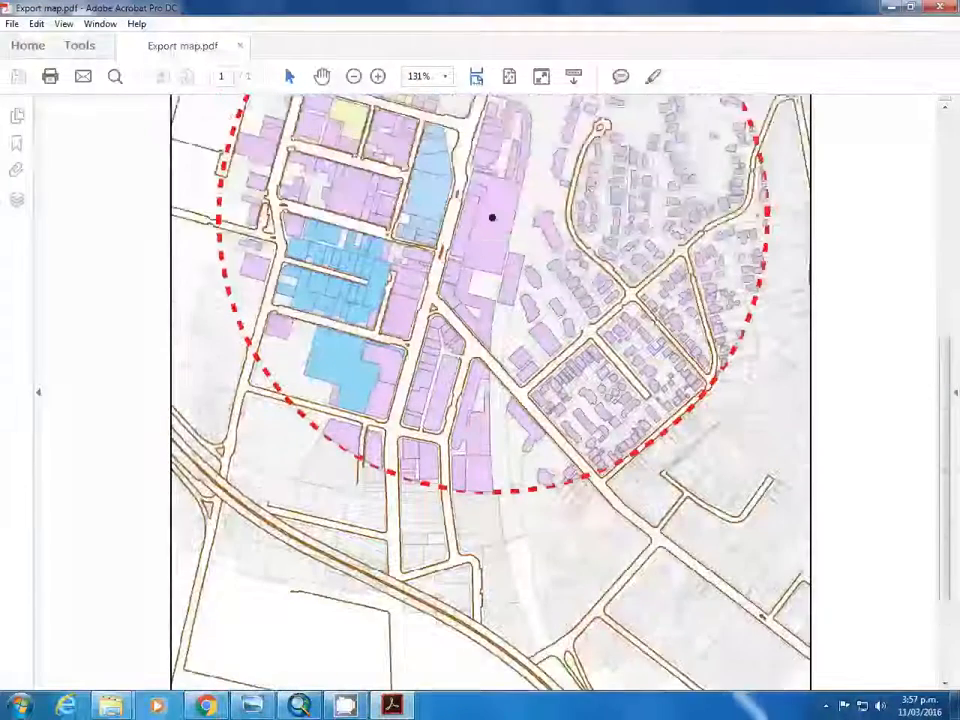
{"action": "scroll", "coordinate": [491, 392], "scroll_direction": "up", "scroll_amount": 1}
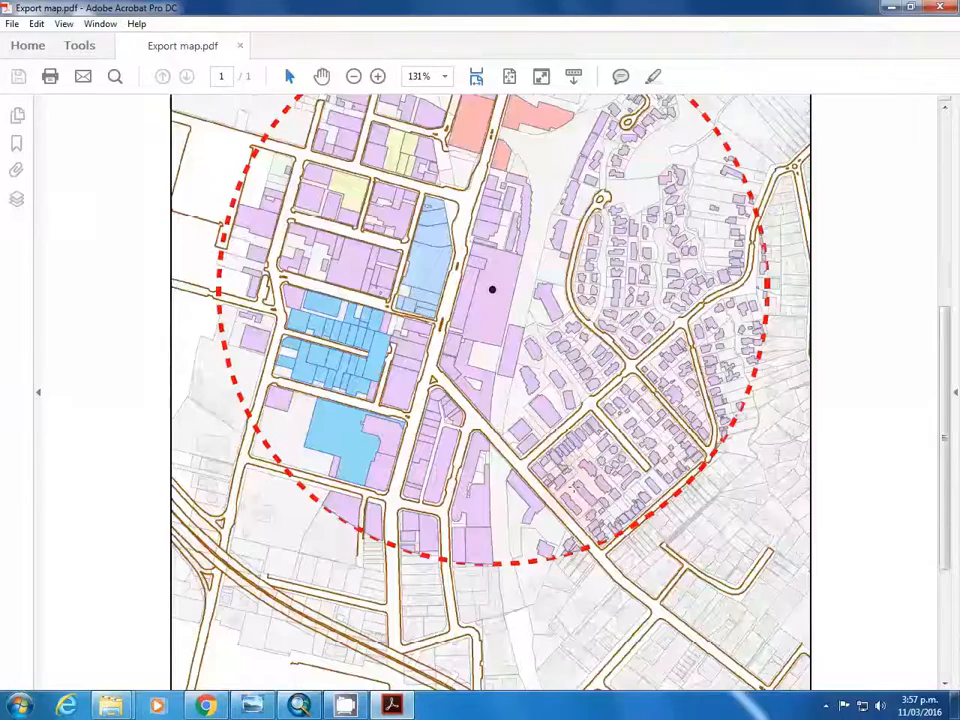
{"action": "scroll", "coordinate": [491, 392], "scroll_direction": "up", "scroll_amount": 3}
{"action": "left_click", "coordinate": [892, 8]}
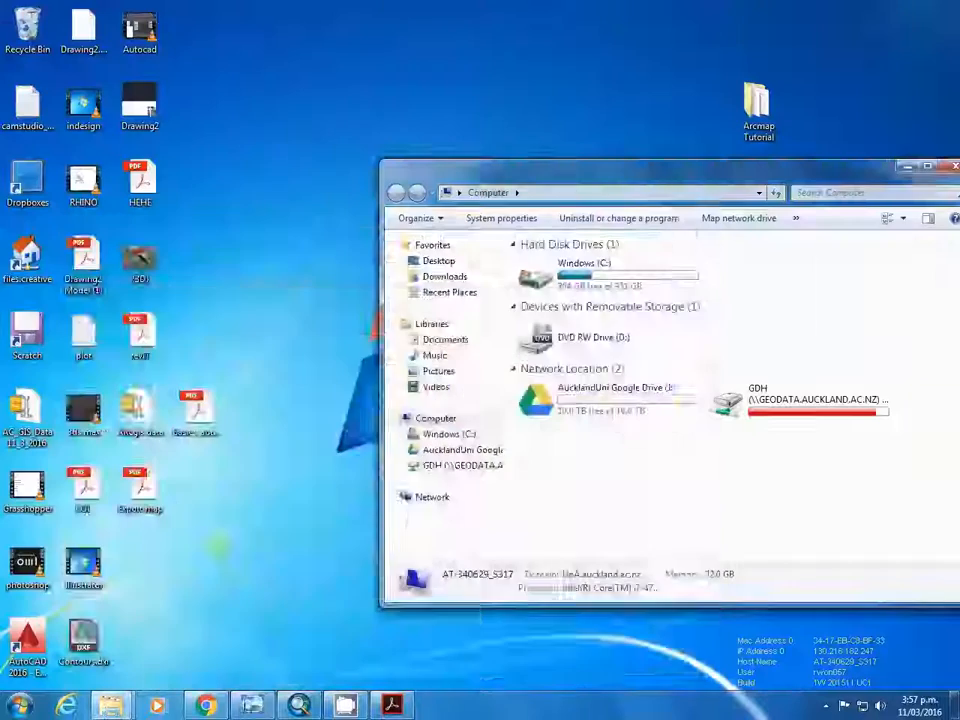
- Return to ArcMap and insert a legend covering the visible layers, keeping the Legend Wizard's default settings
{"action": "left_click", "coordinate": [222, 706]}
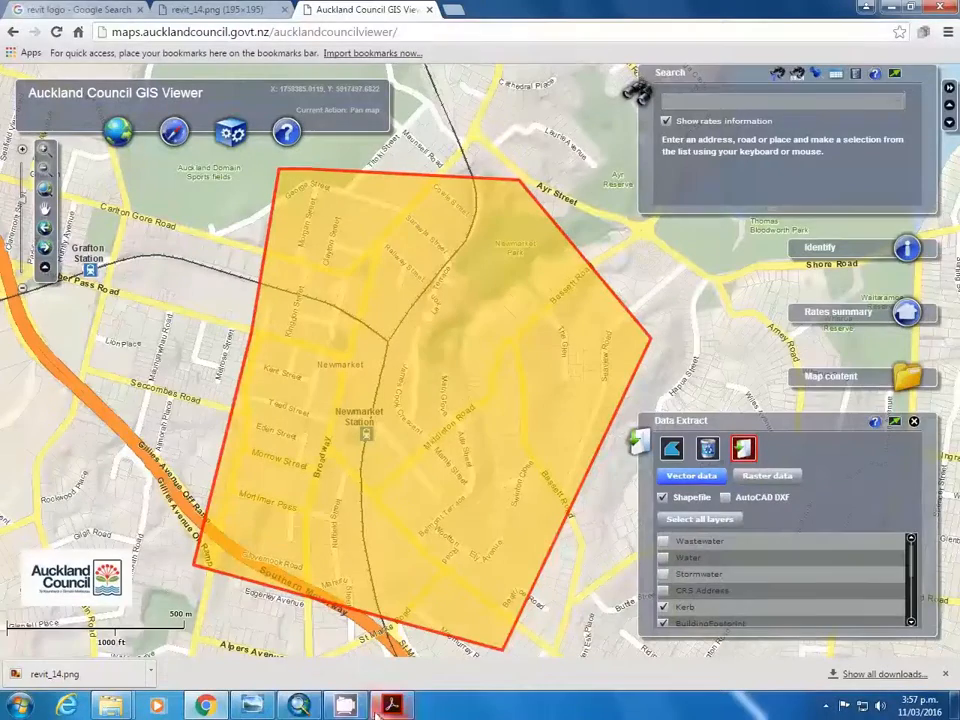
{"action": "left_click", "coordinate": [320, 688]}
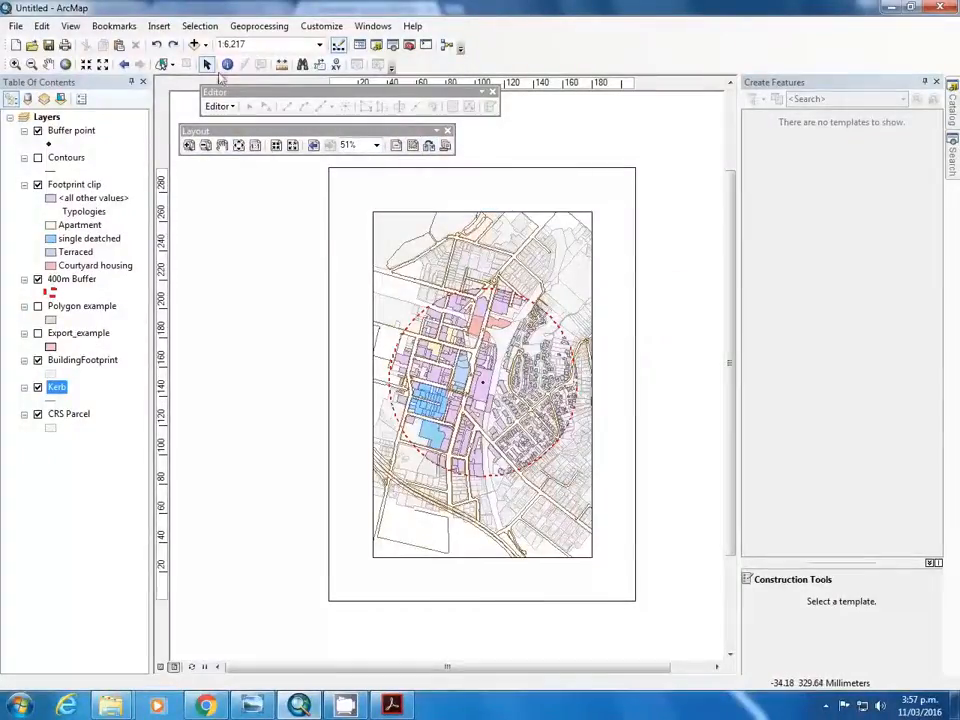
{"action": "left_click", "coordinate": [159, 26]}
{"action": "left_click", "coordinate": [184, 131]}
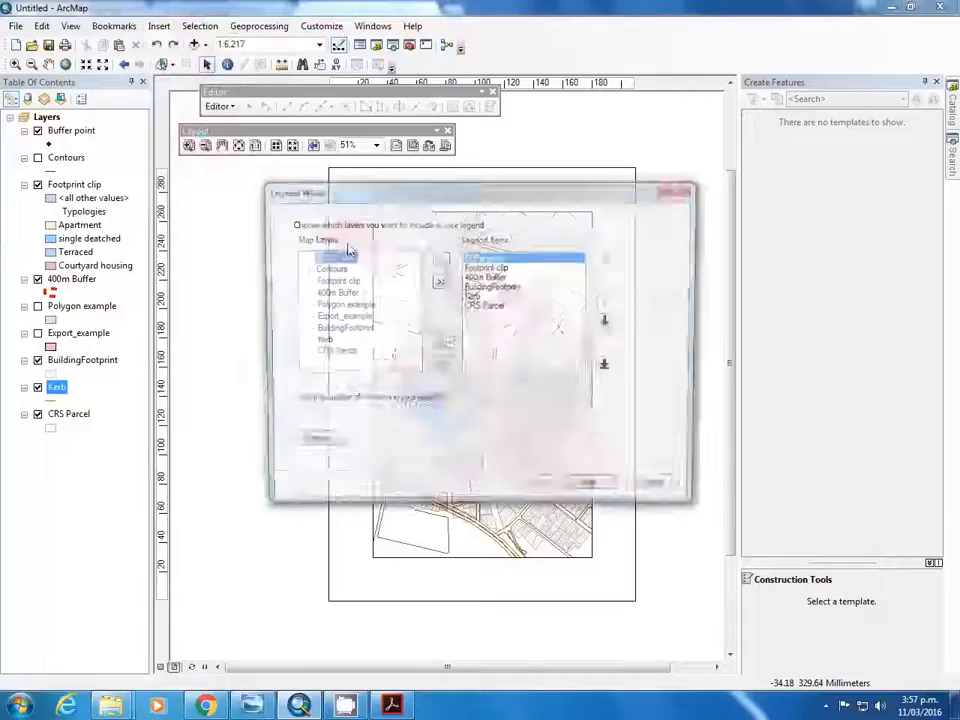
{"action": "left_click", "coordinate": [593, 491]}
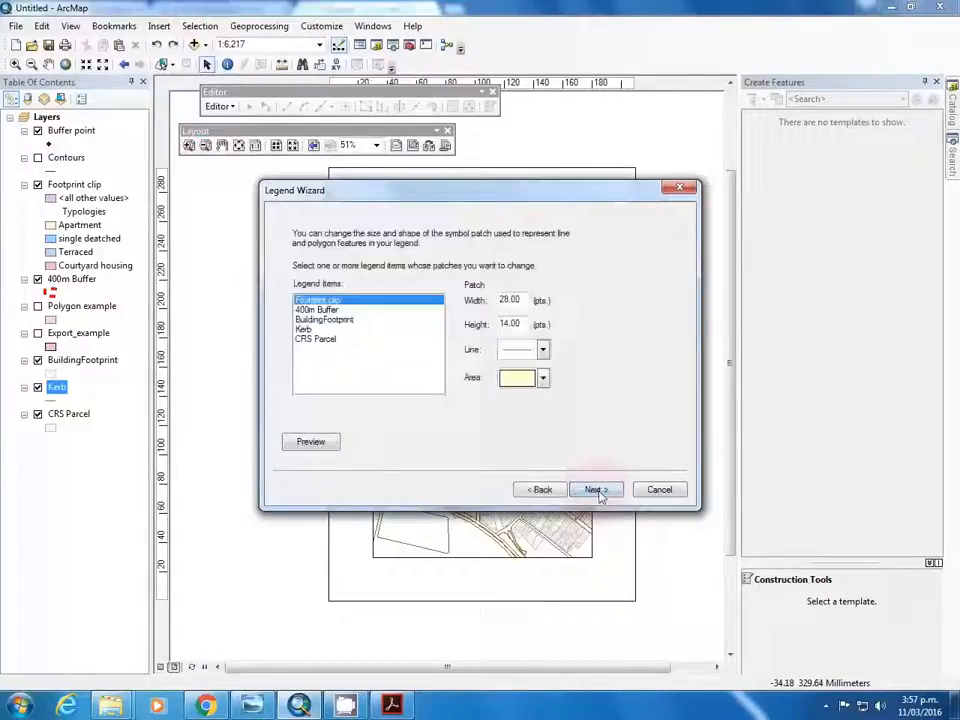
{"action": "left_click", "coordinate": [596, 490]}
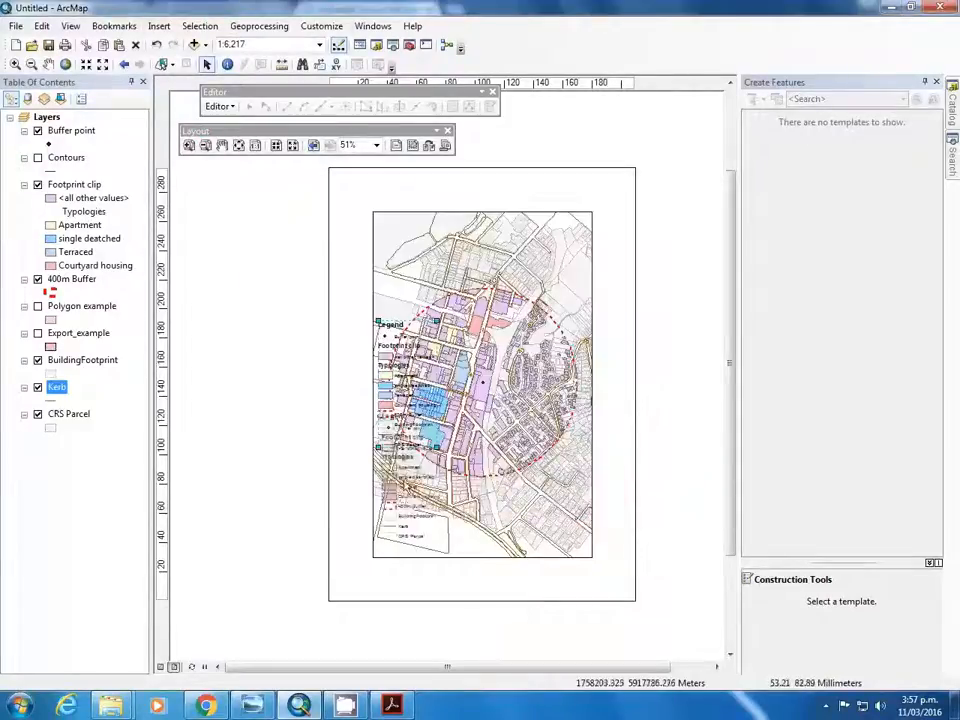